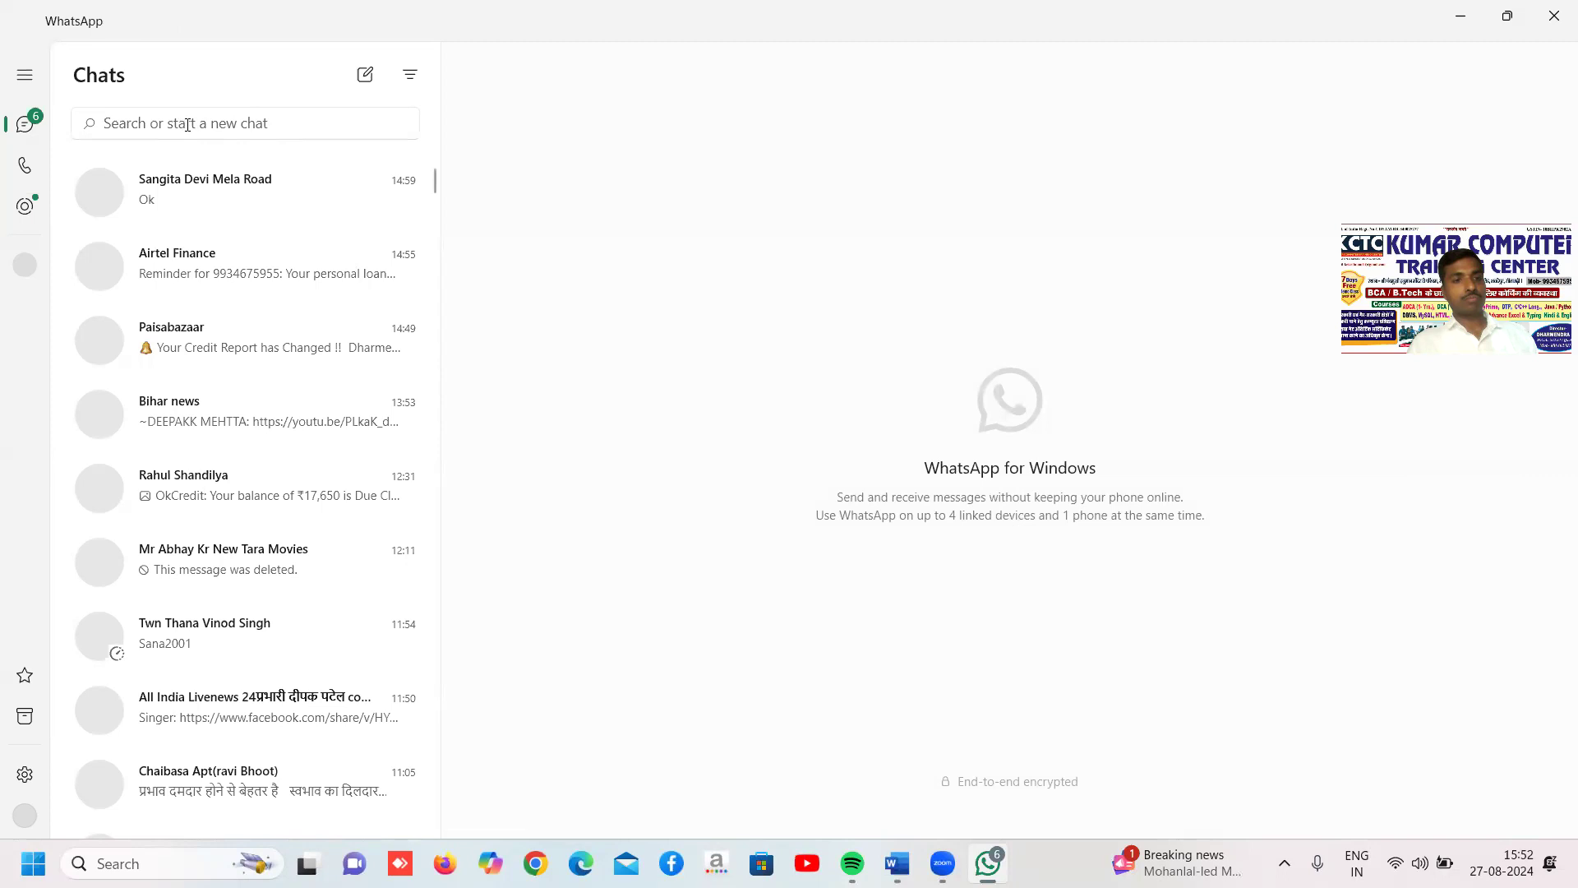
# Search the chats for the student's first name and open the matching student's conversation.
pyautogui.click(199, 122)
pyautogui.write('harshit')
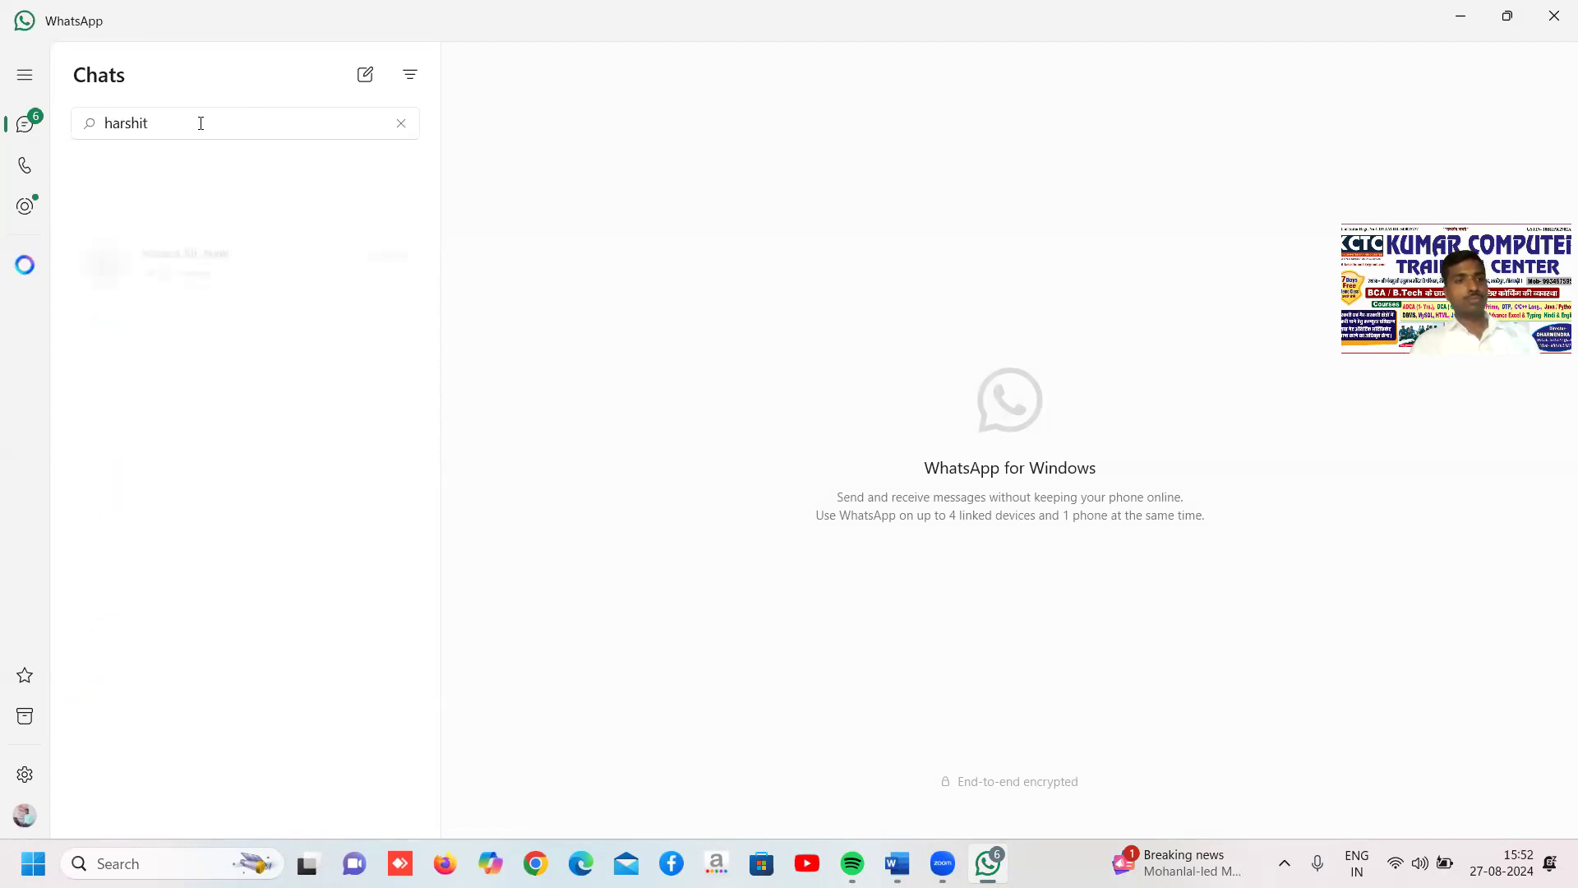
pyautogui.press('Return')
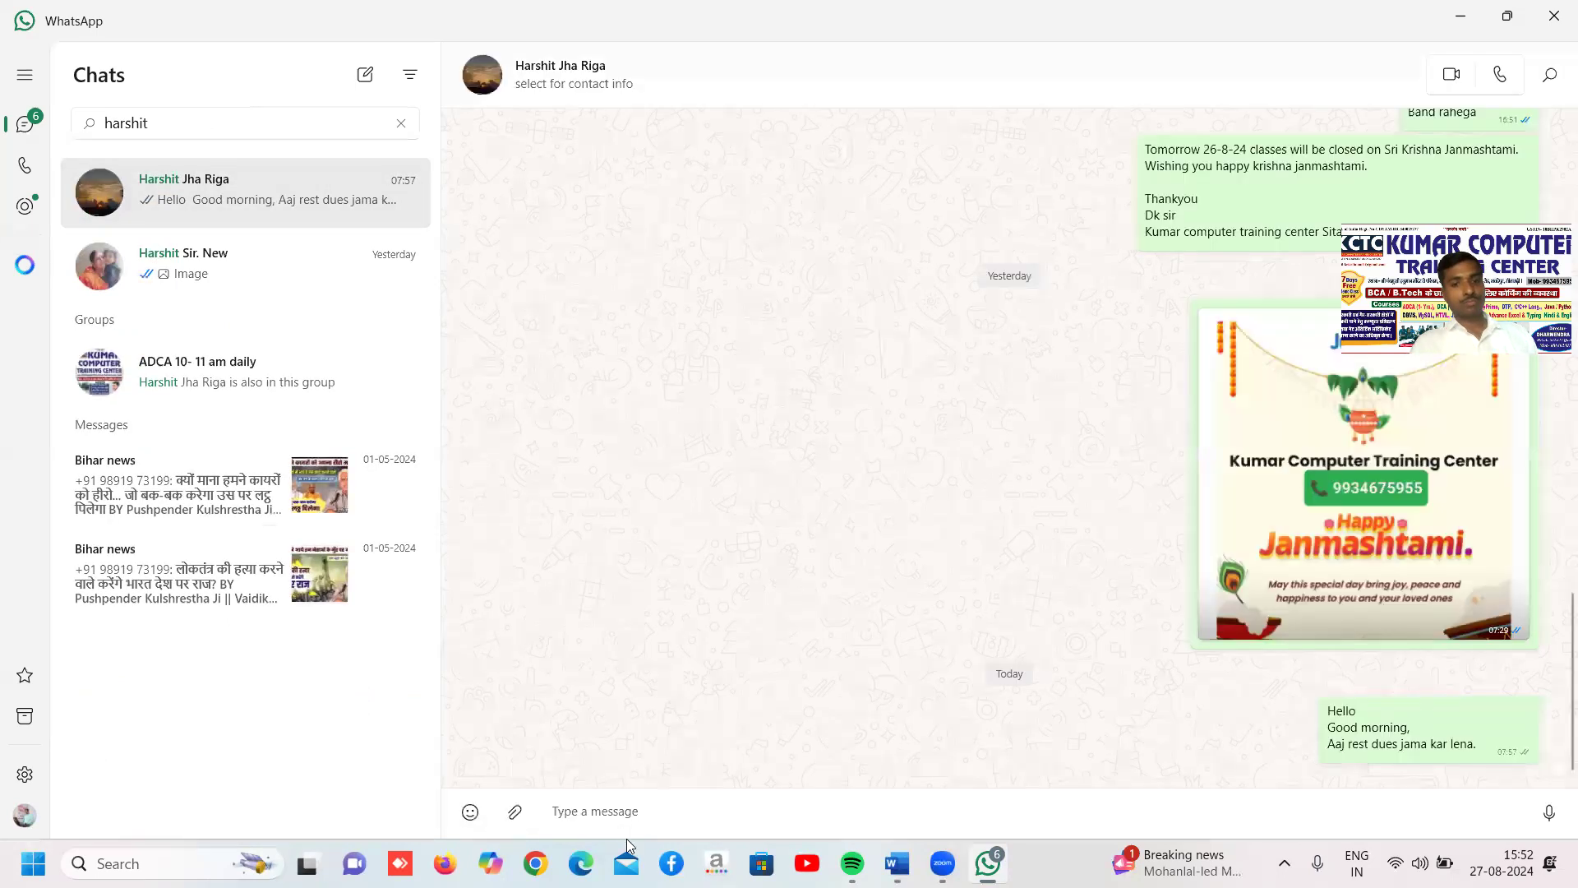
pyautogui.write('27-8-2')
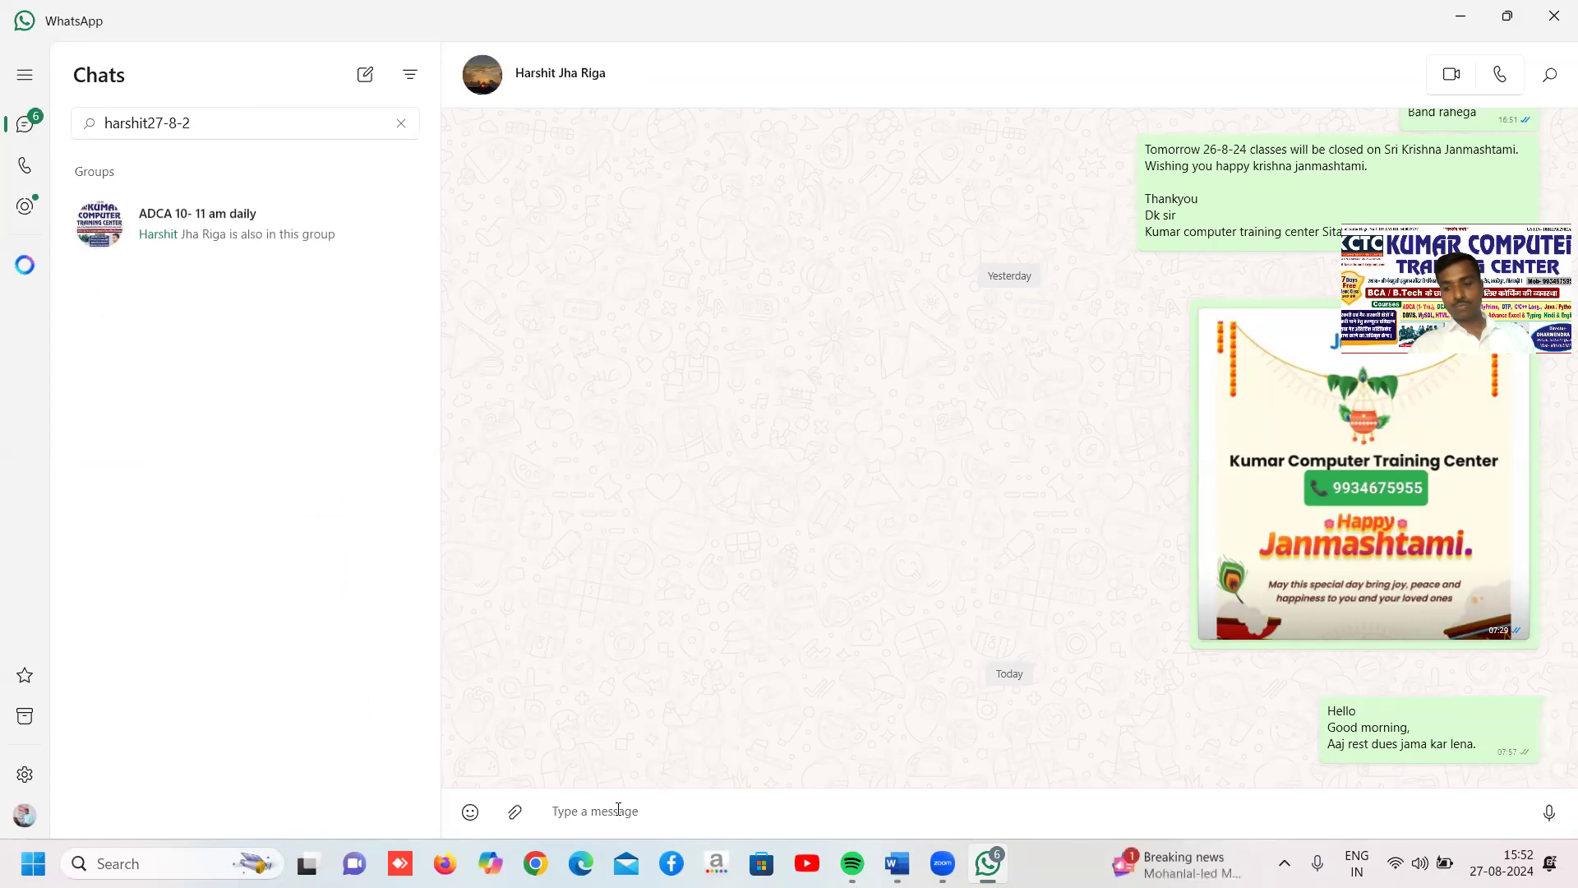
pyautogui.write('024 Theory class note')
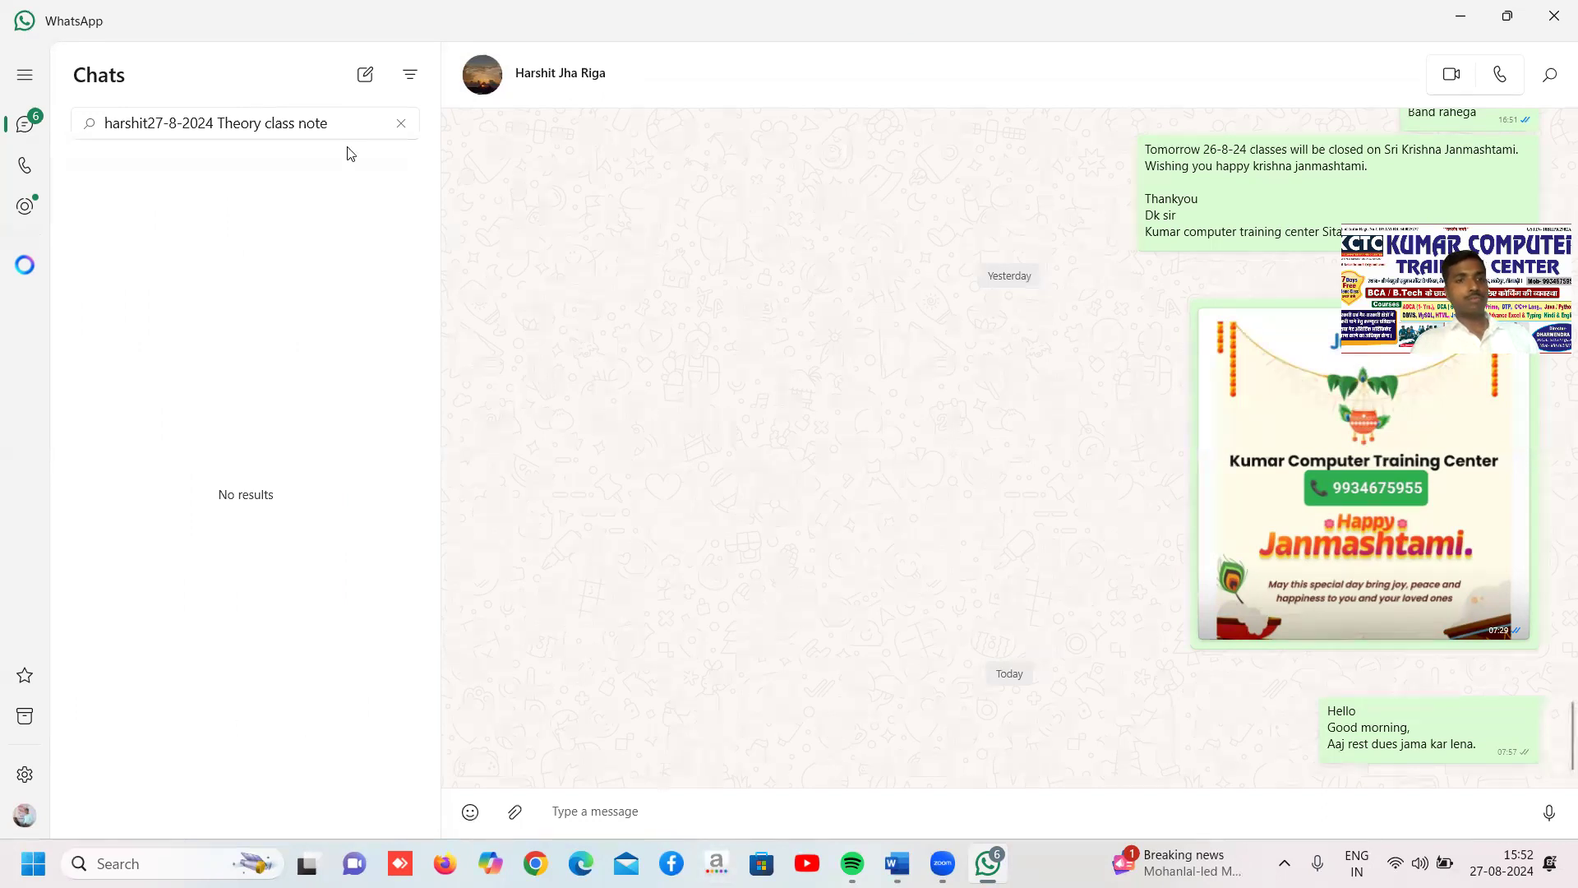
pyautogui.moveTo(337, 123); pyautogui.dragTo(152, 123)
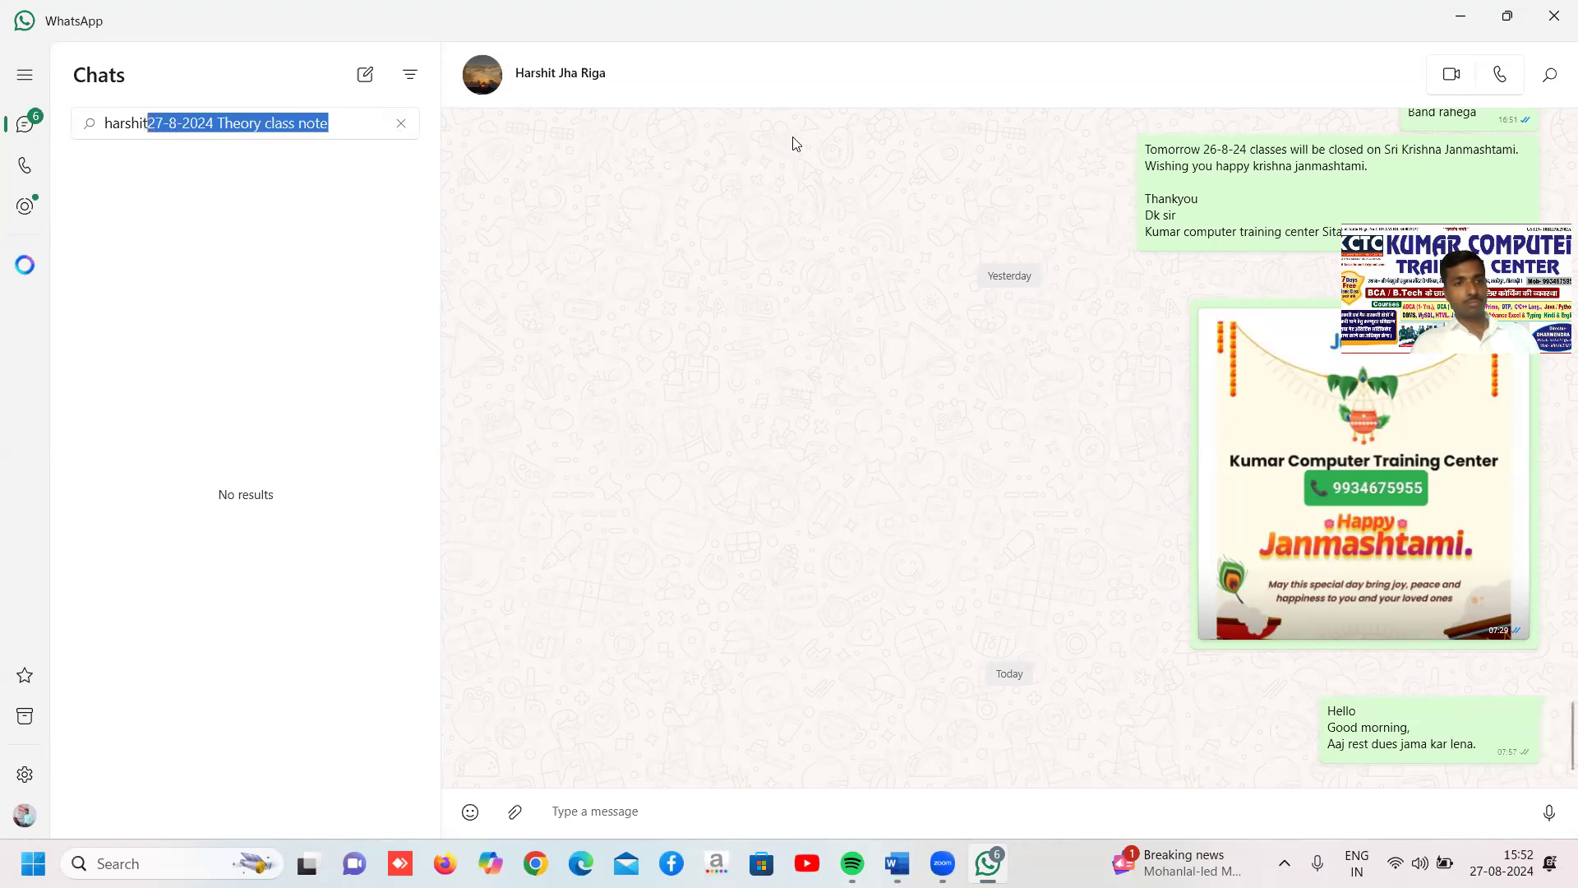
pyautogui.press('BackSpace')
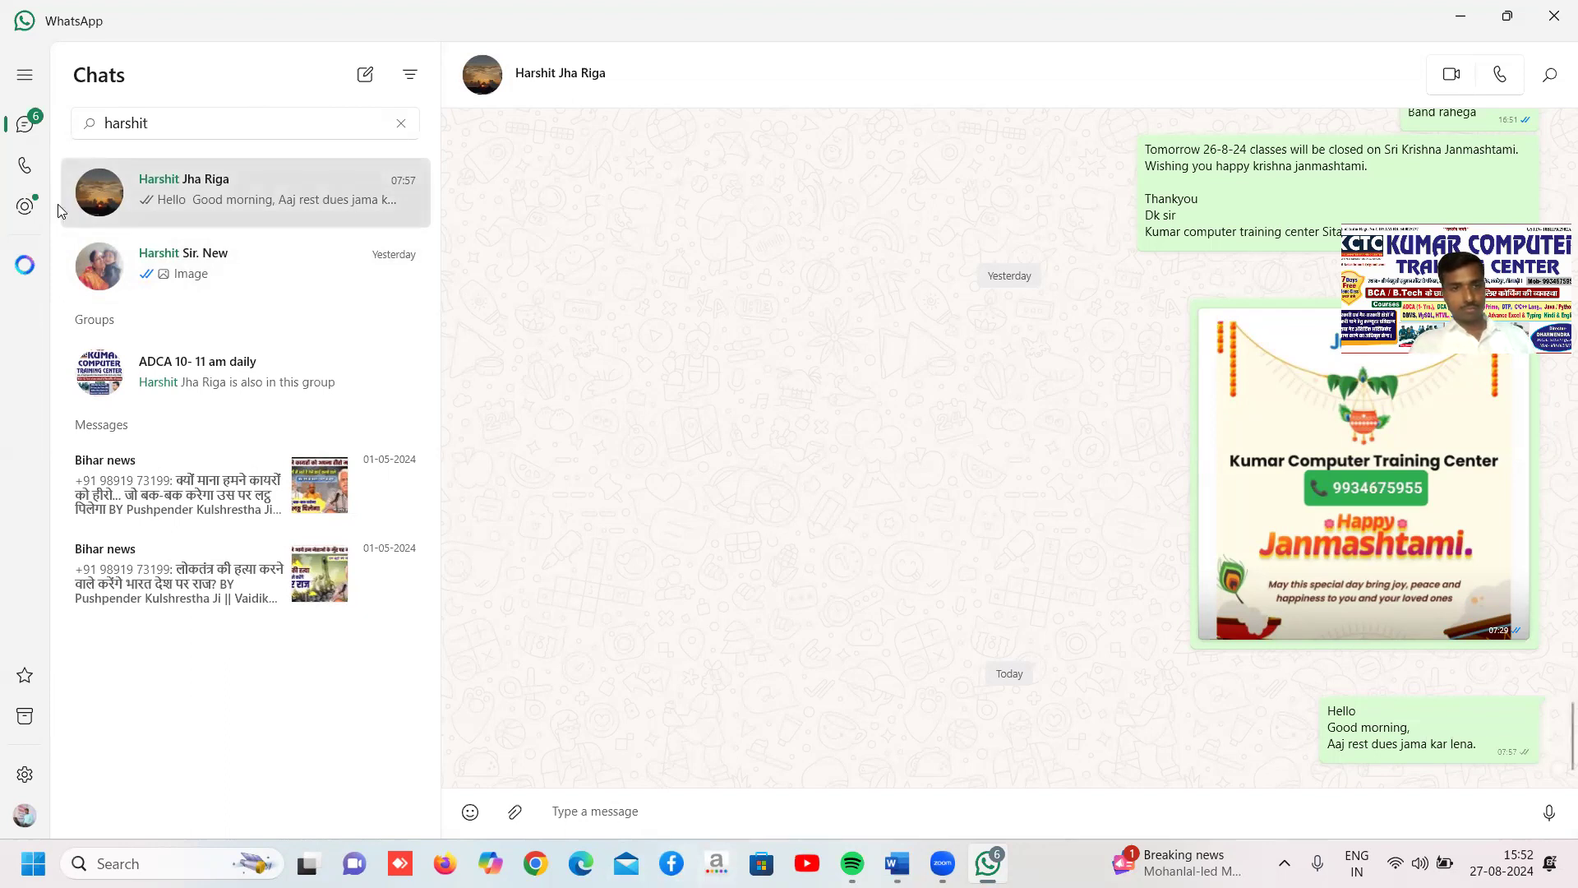
pyautogui.click(172, 261)
pyautogui.click(182, 211)
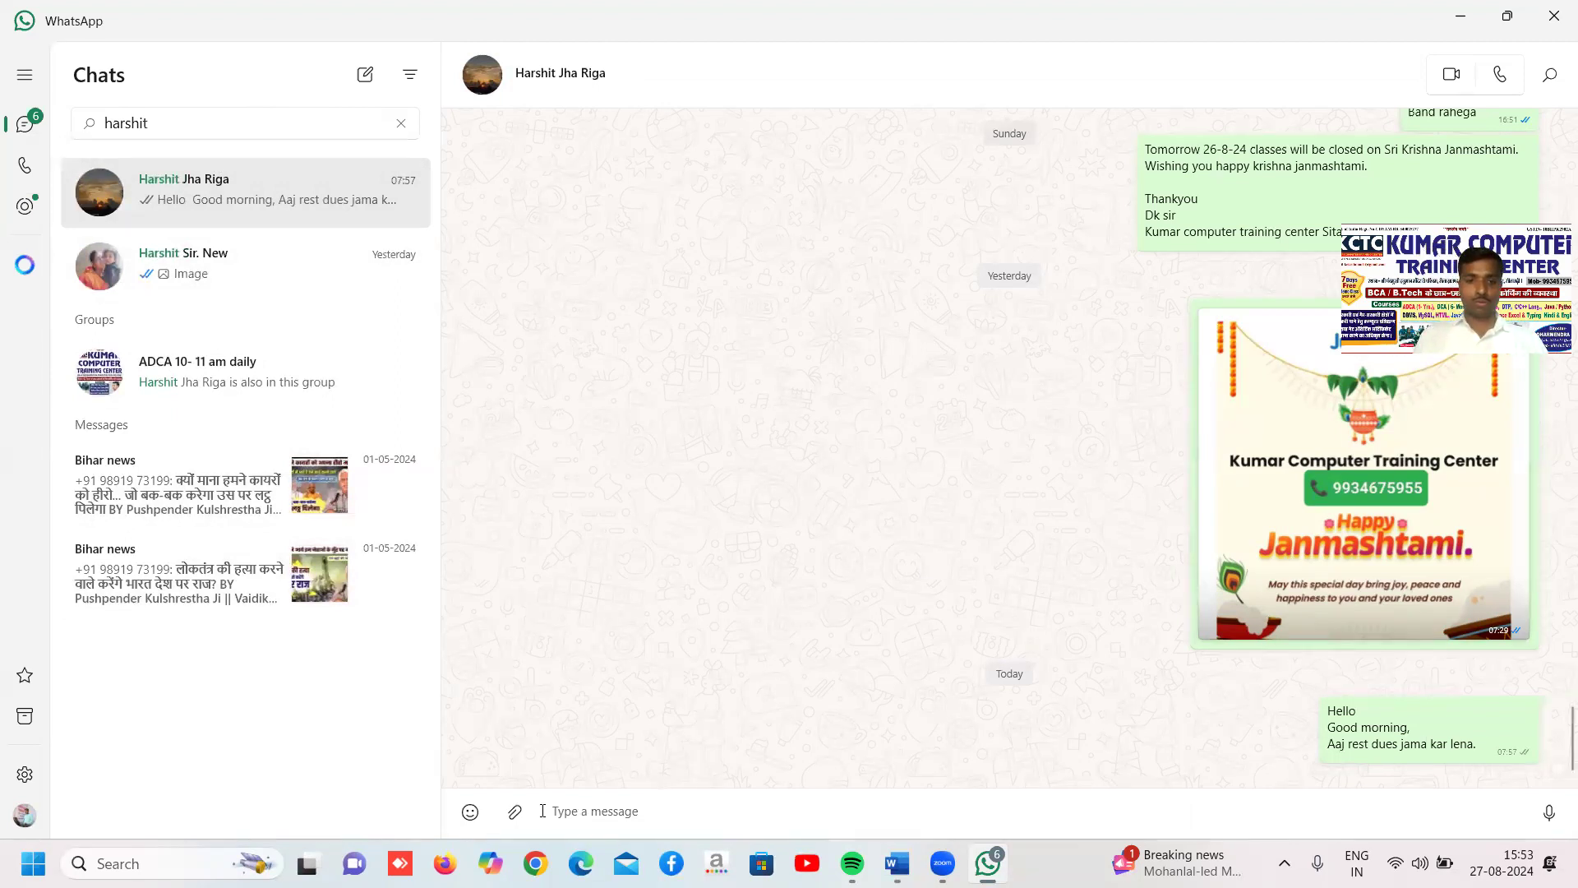
# Start a voice message recording in the student's chat and discard it.
pyautogui.click(514, 812)
pyautogui.click(698, 814)
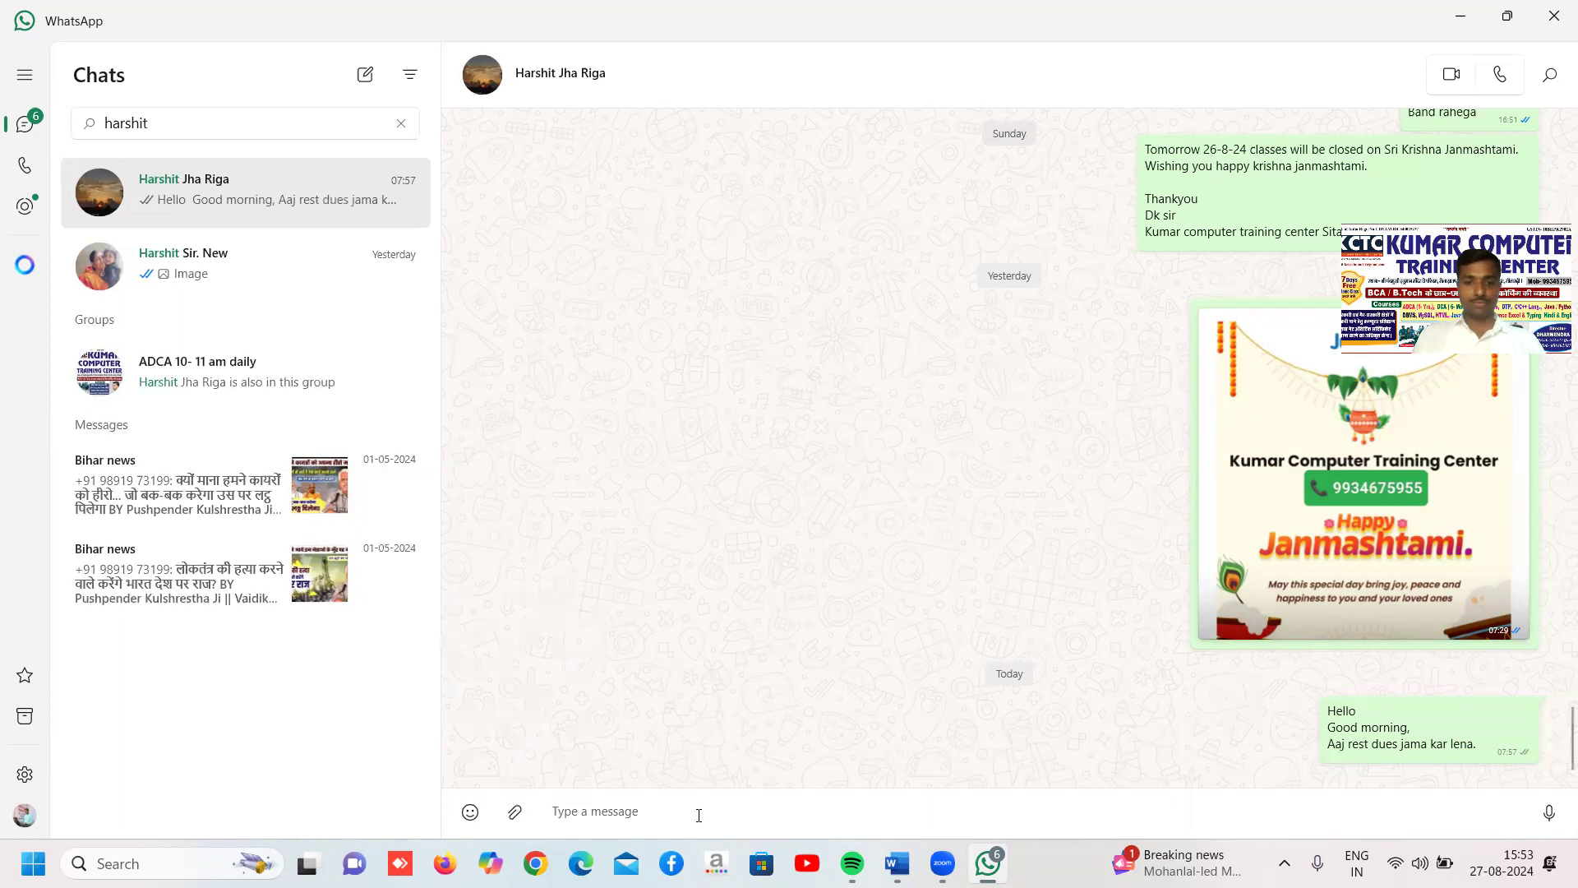
pyautogui.click(1548, 812)
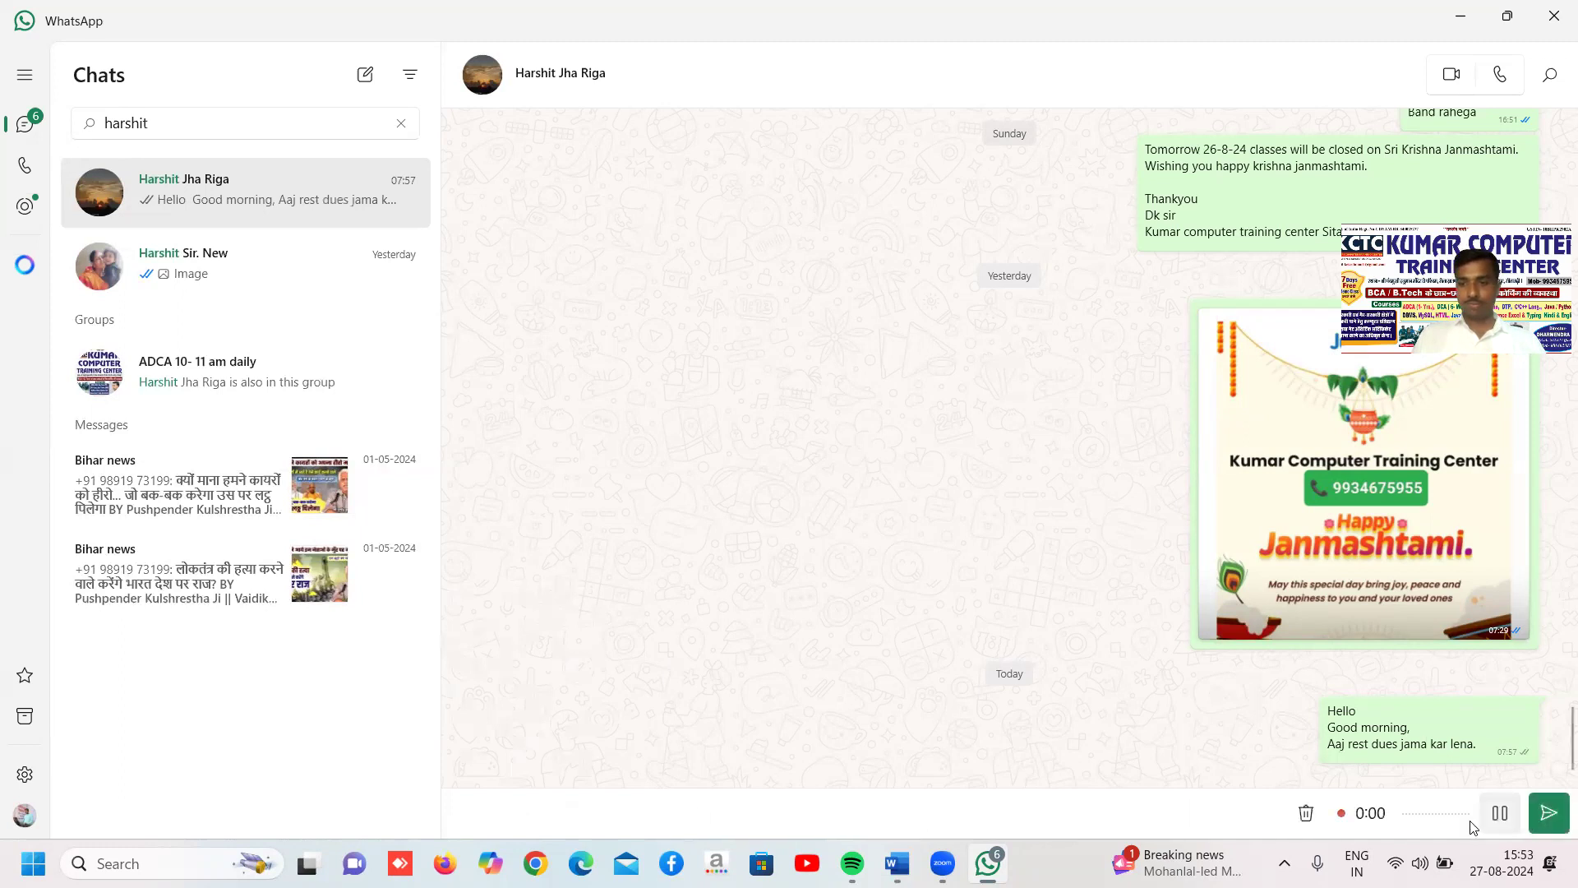
pyautogui.click(1306, 813)
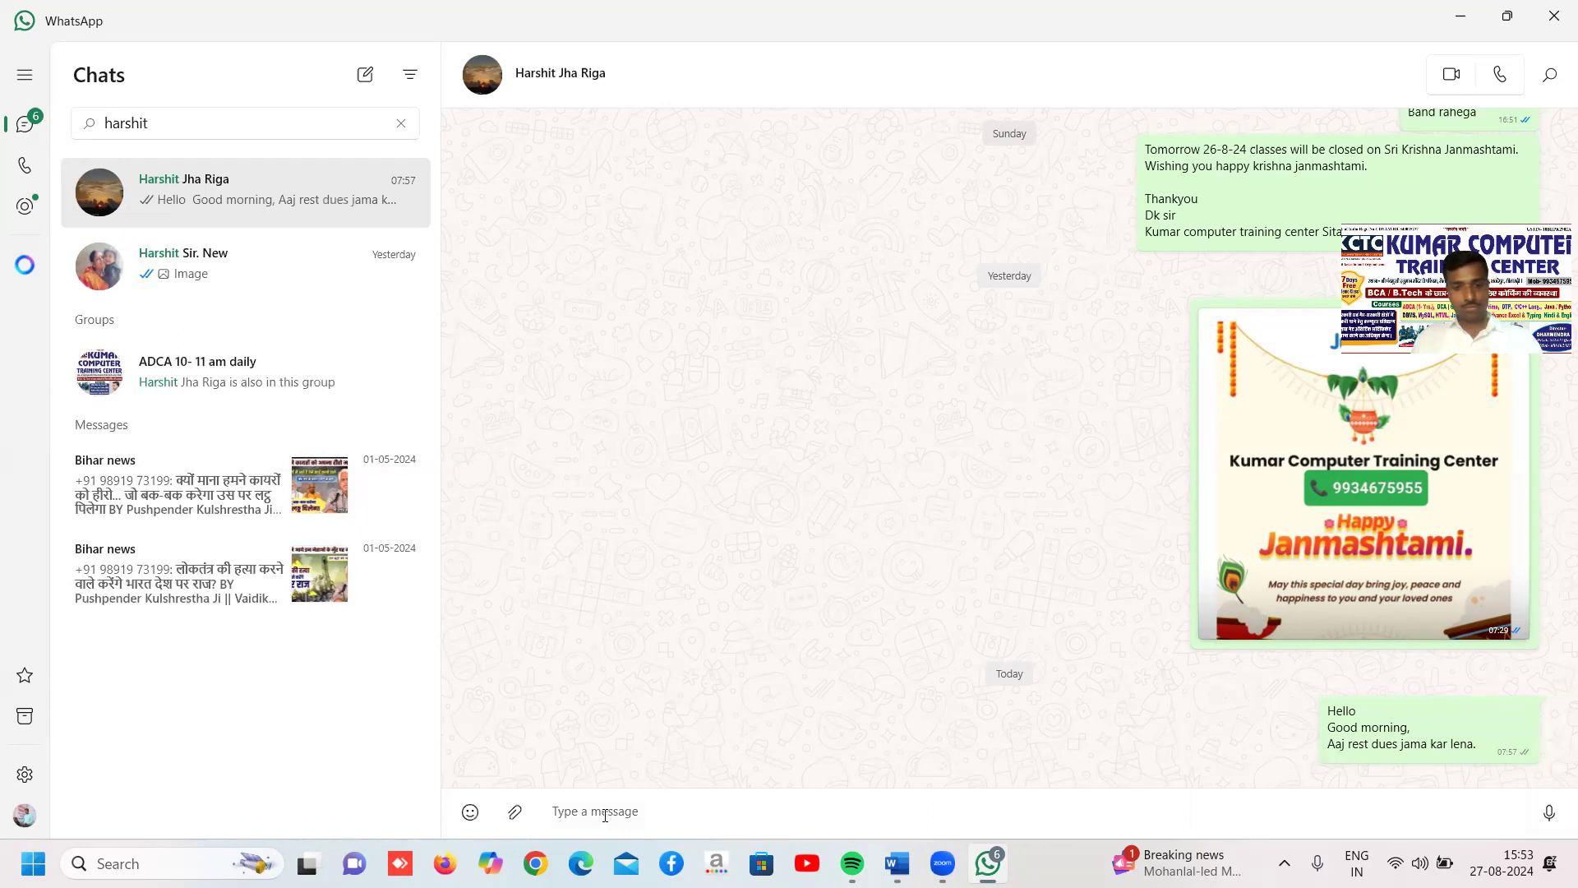
# Paste the copied "MS Excel 2021" theory notes into the student's chat, check the text and send it.
pyautogui.write('MS Excel 2021:  a.\tBasic Excel b.\tAdvance Excel c.\tChart a.\tBasic Excel:')
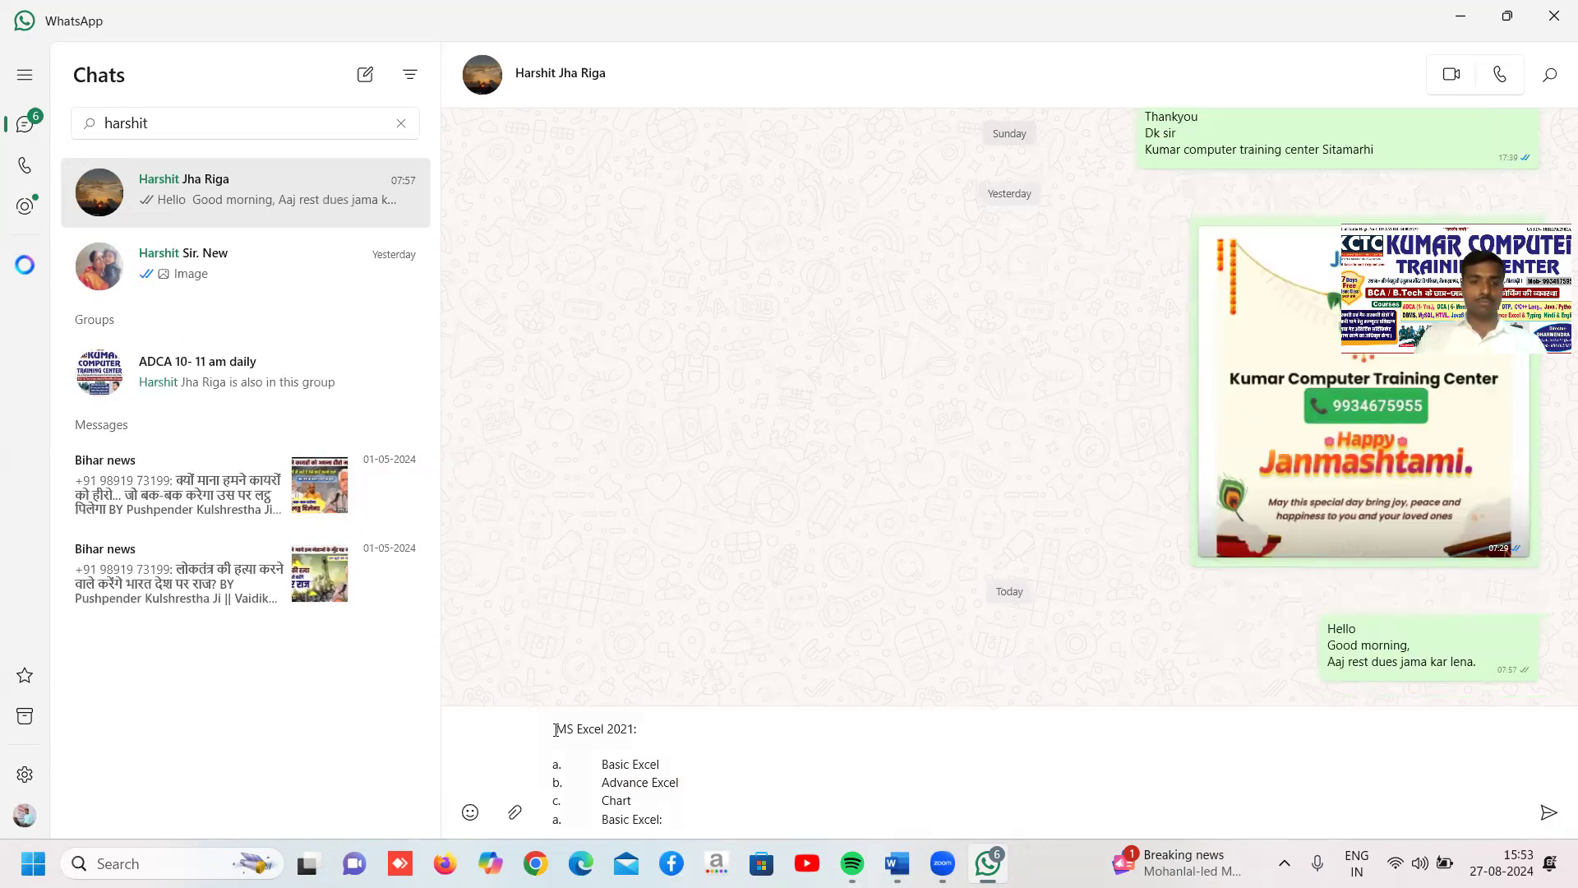
pyautogui.scroll(-10, 679, 743)
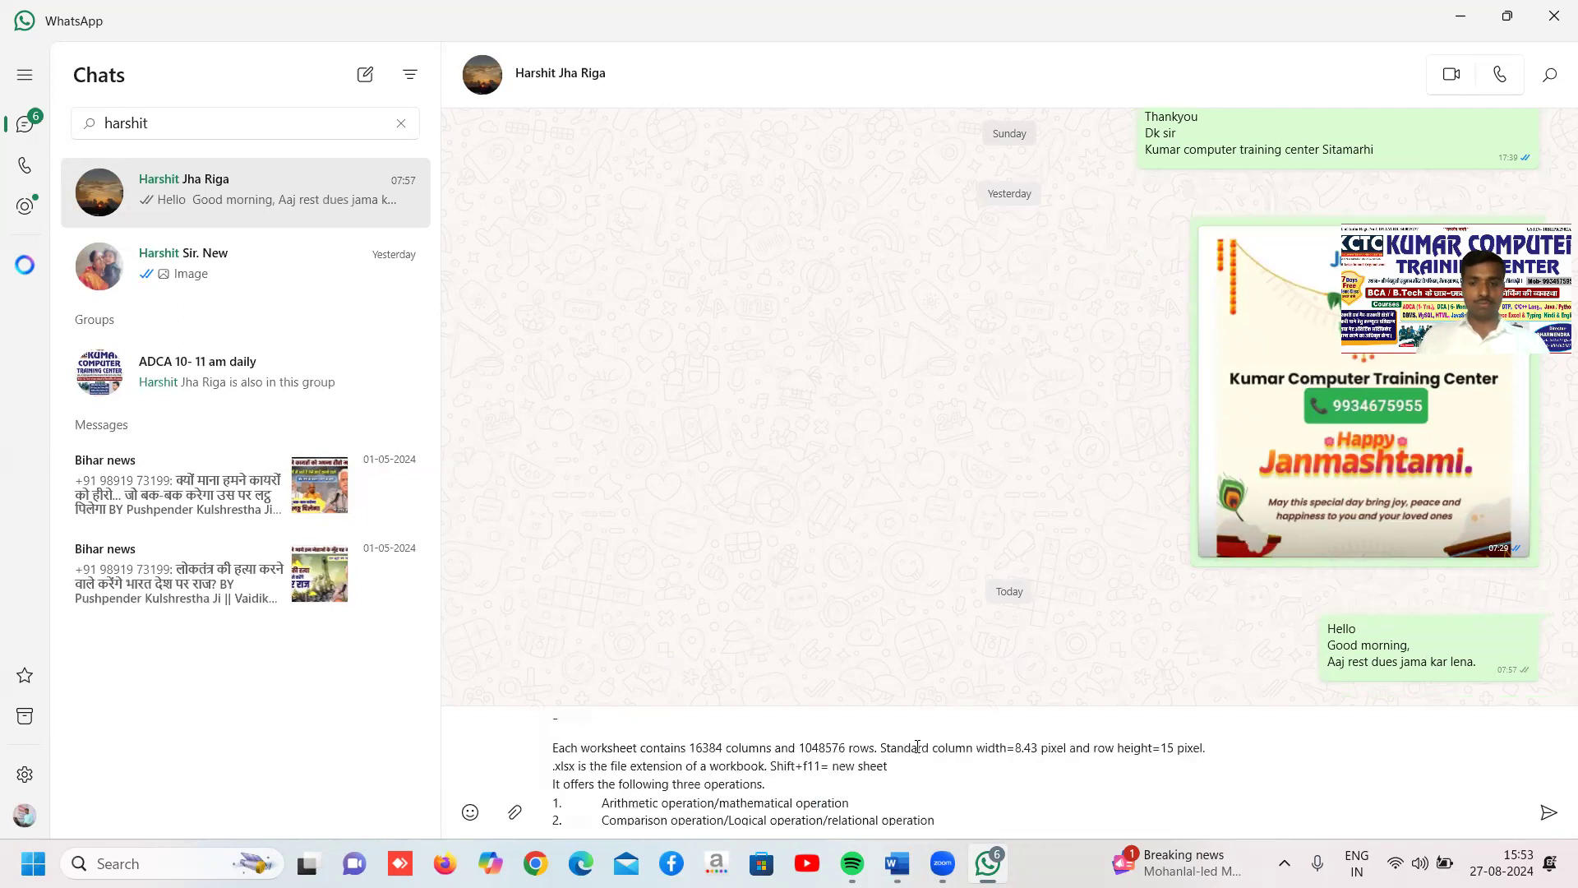
pyautogui.scroll(15, 901, 747)
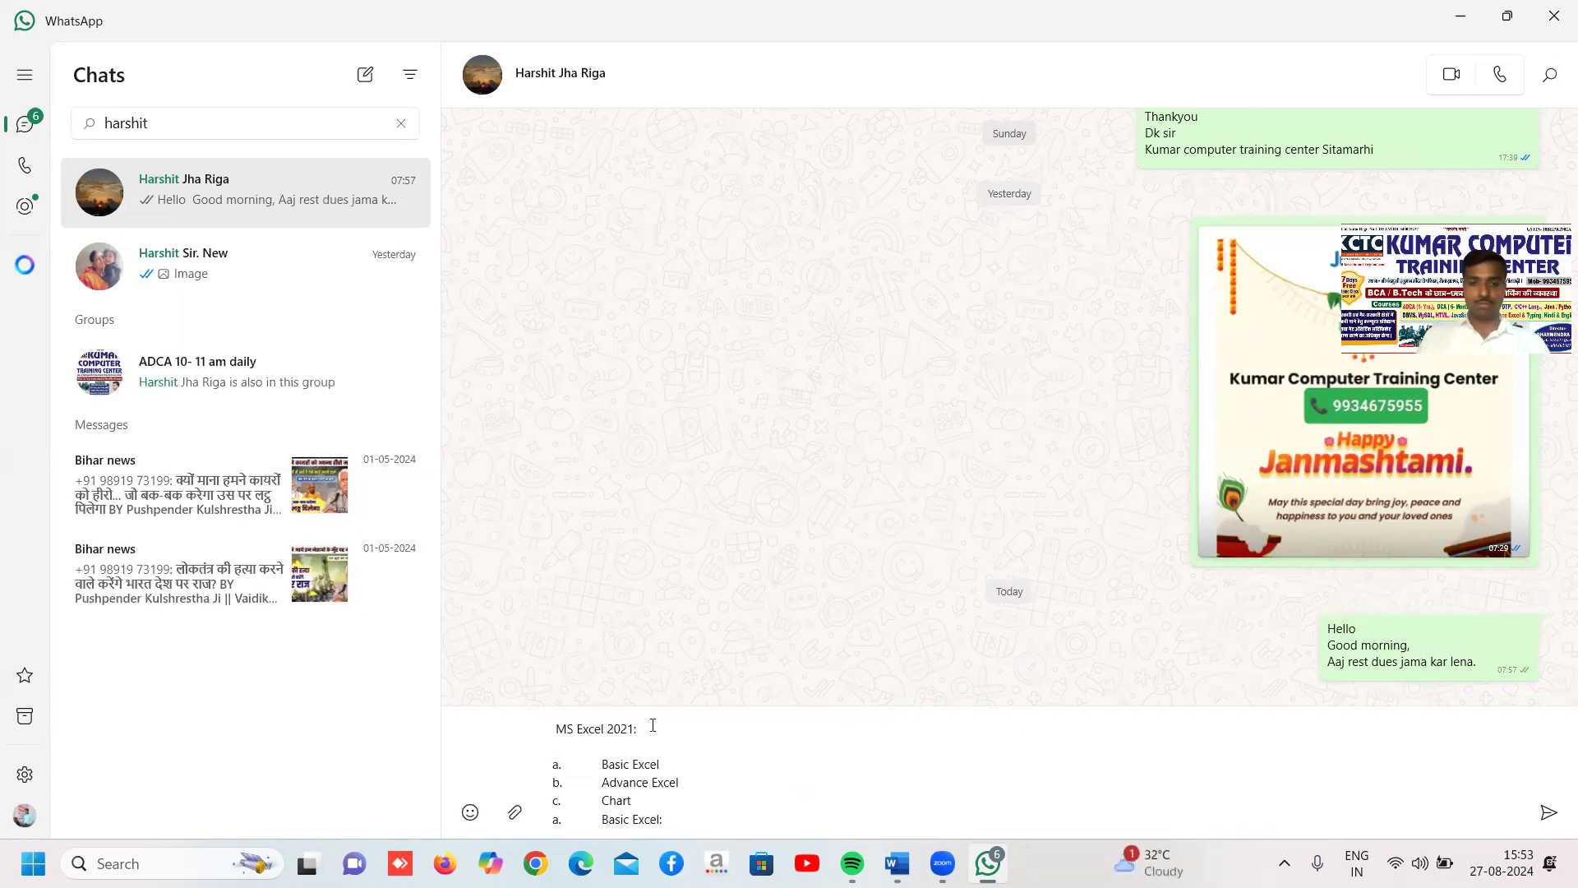
pyautogui.click(1546, 811)
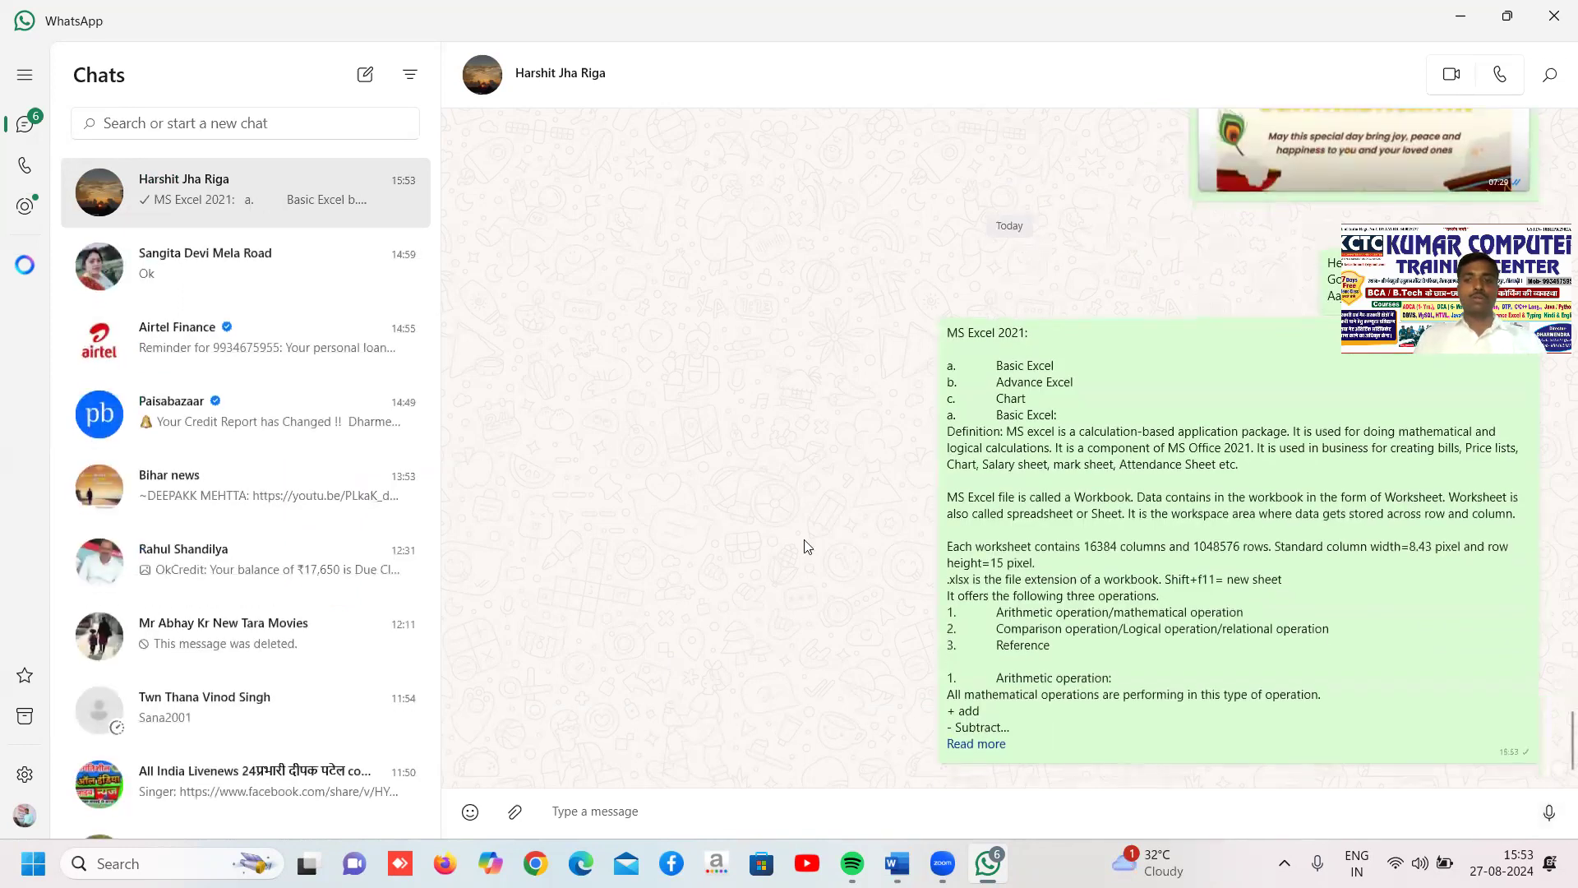
# Switch to the Word document "excel in kctc" and look through the Excel notes down to the "Important shortcuts" section.
pyautogui.hotkey('alt', 'Tab')
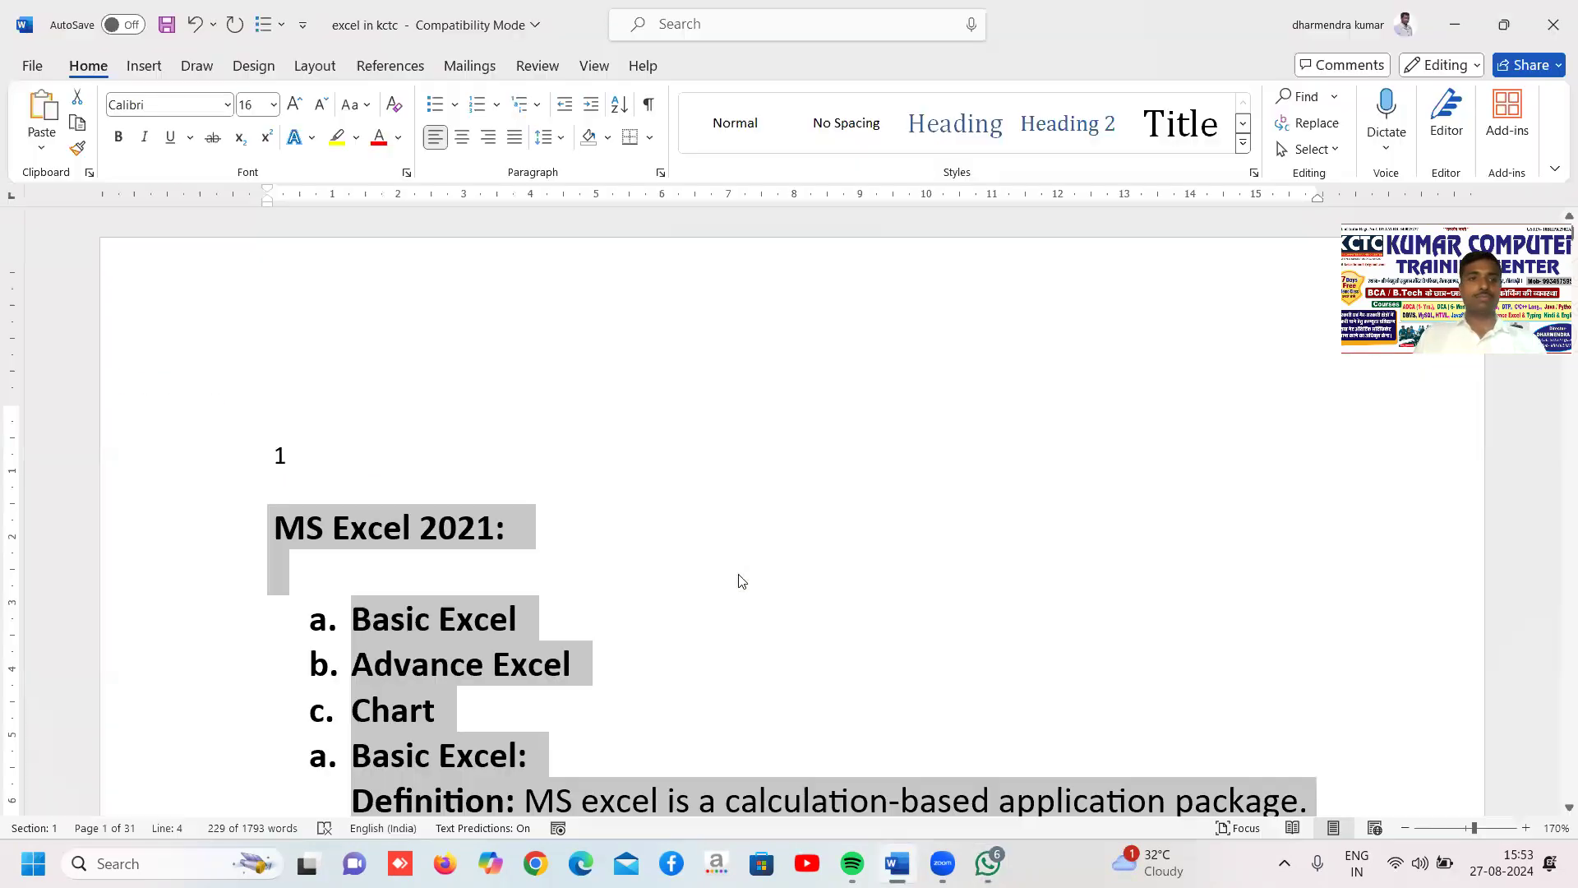
pyautogui.click(909, 613)
pyautogui.scroll(-1, 913, 618)
pyautogui.scroll(-10, 913, 618)
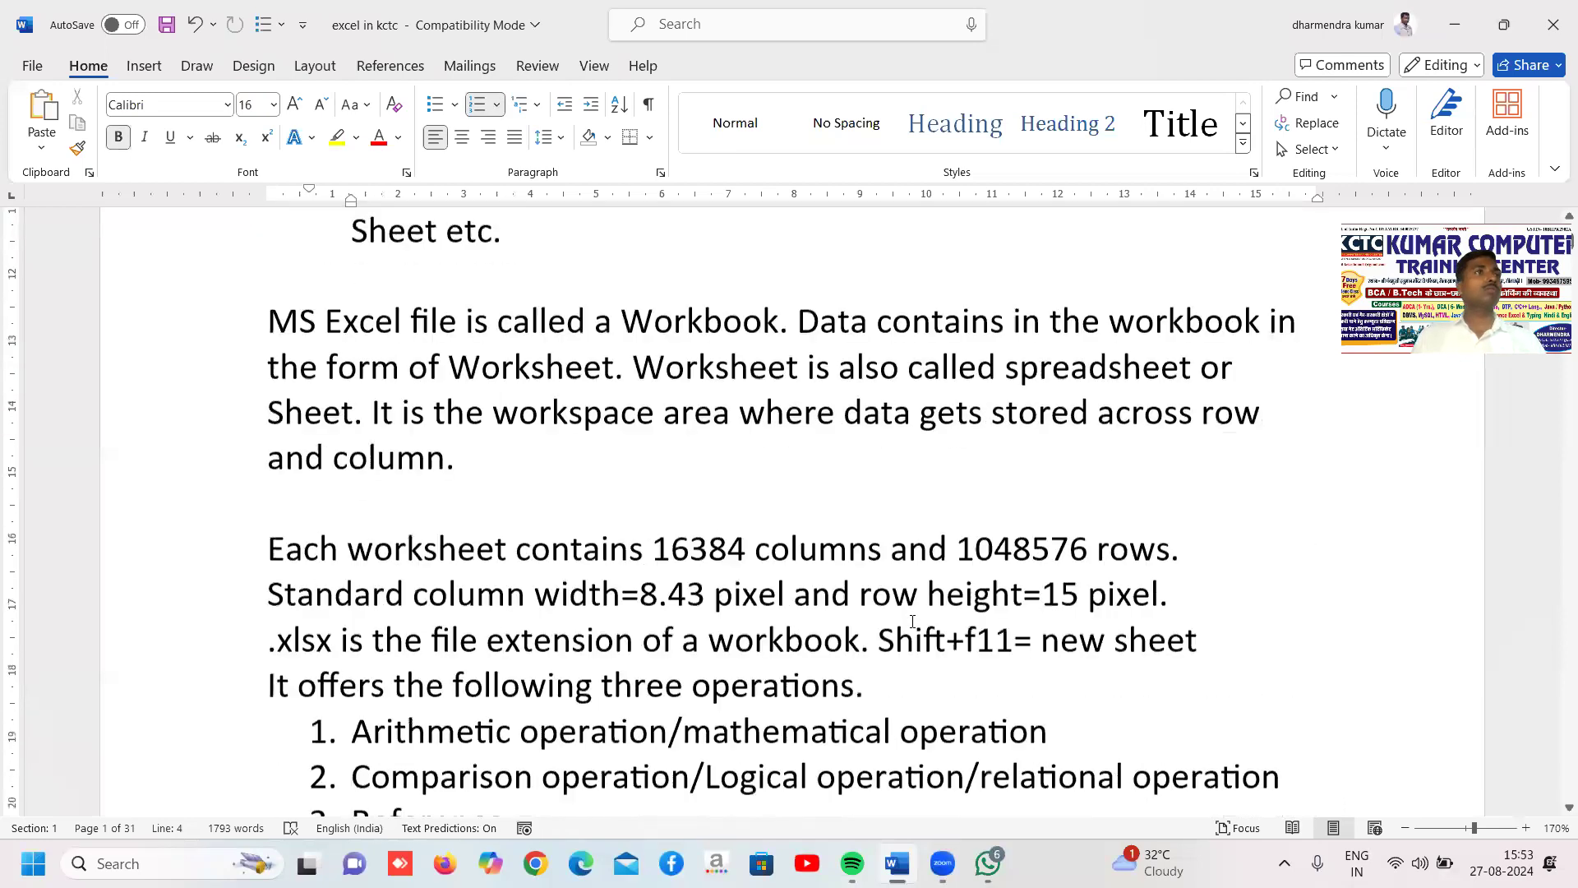
pyautogui.scroll(4, 912, 621)
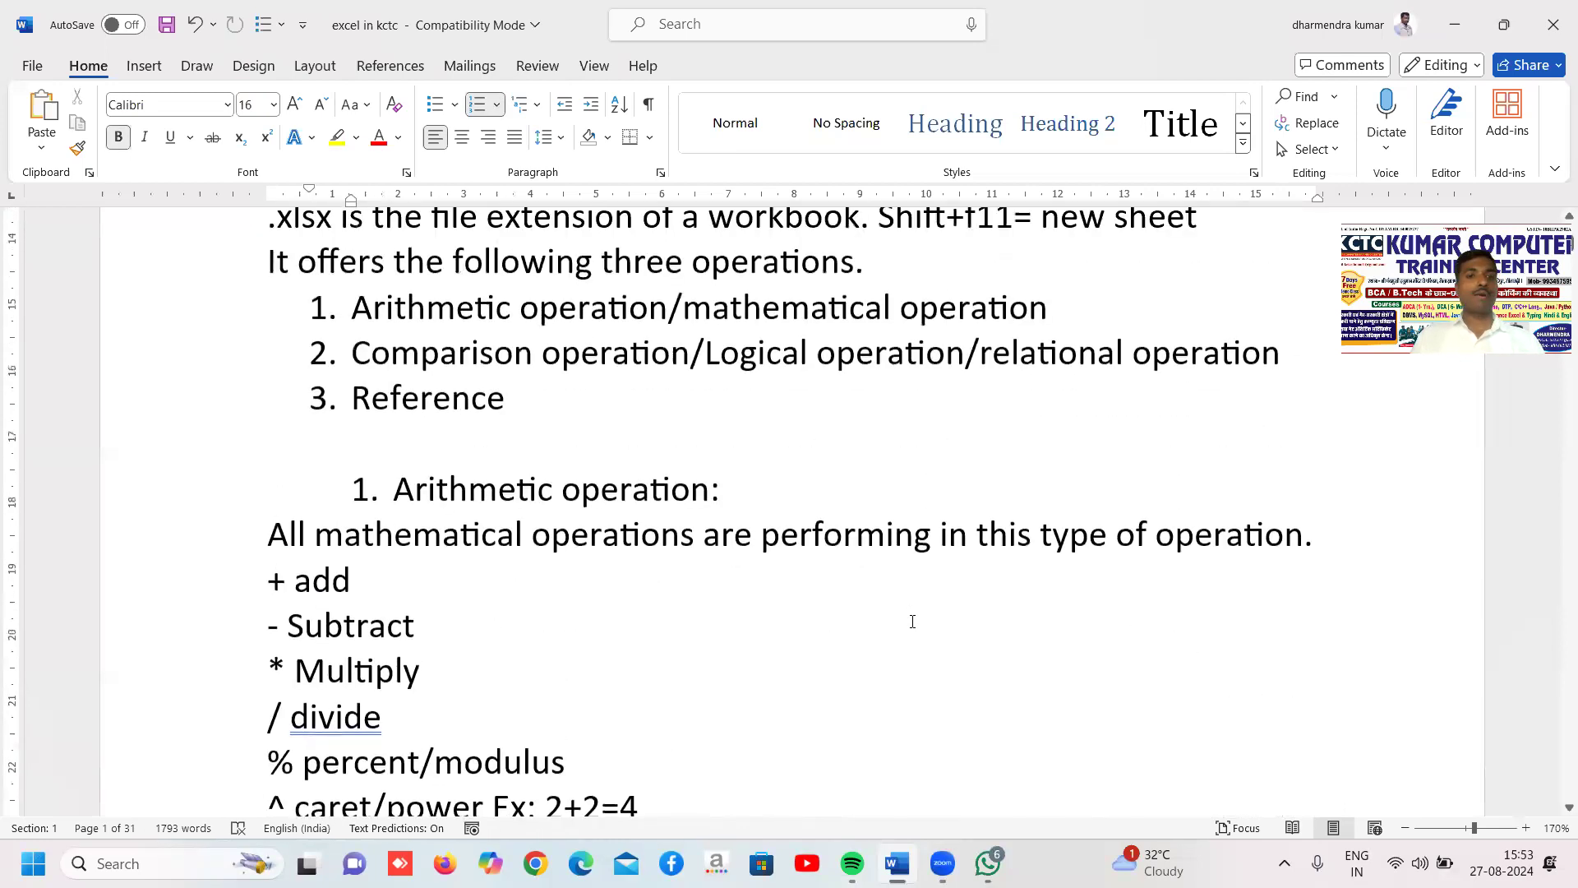
pyautogui.scroll(-11, 912, 622)
pyautogui.scroll(-9, 912, 652)
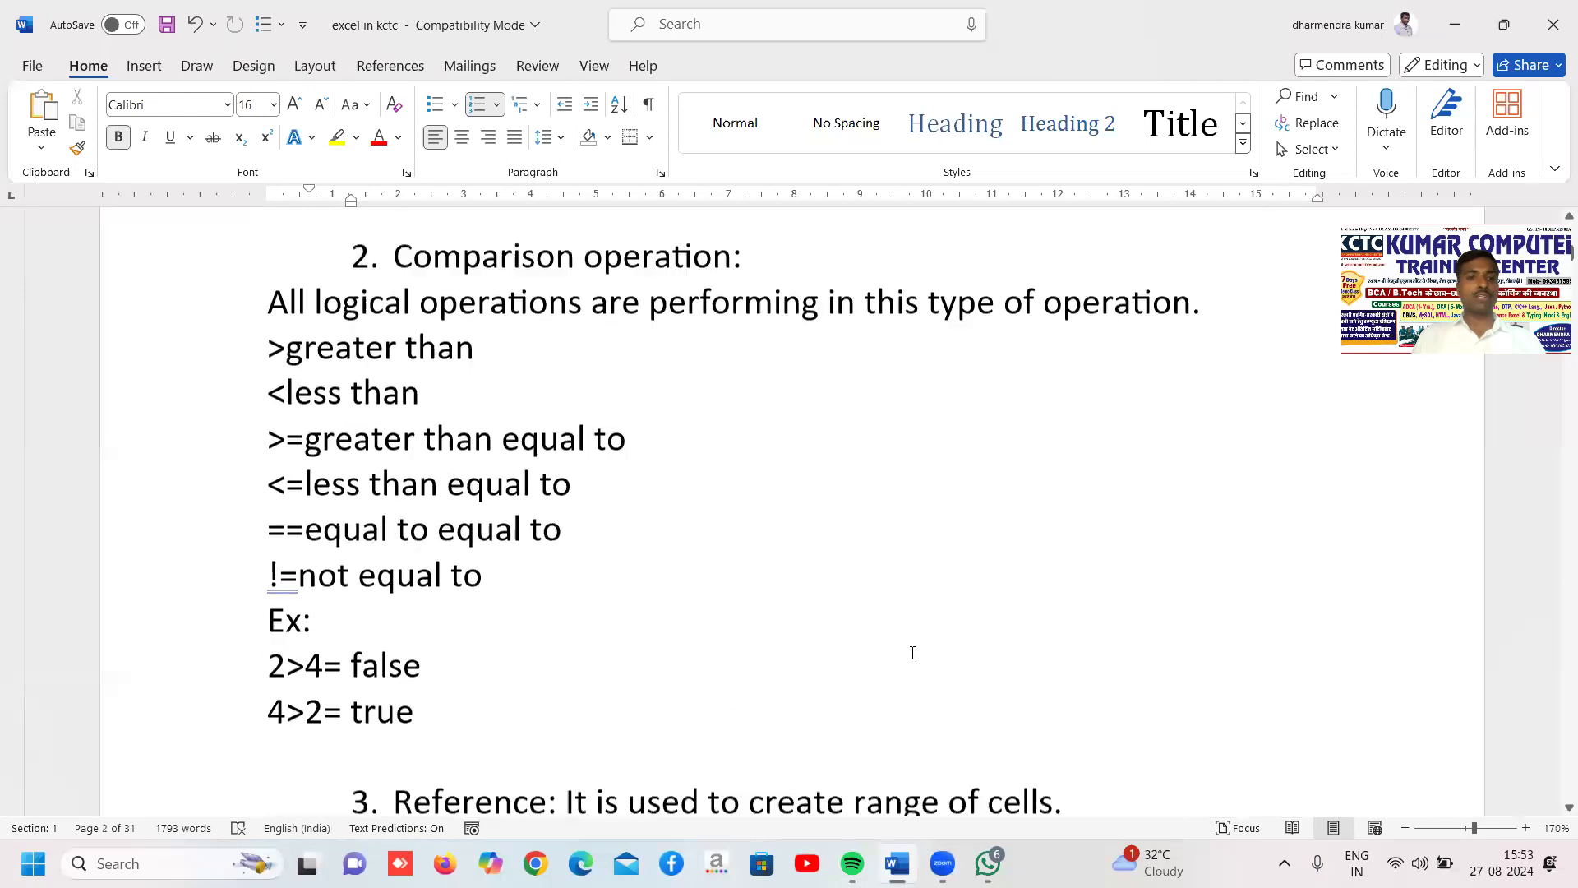
pyautogui.scroll(-1, 912, 651)
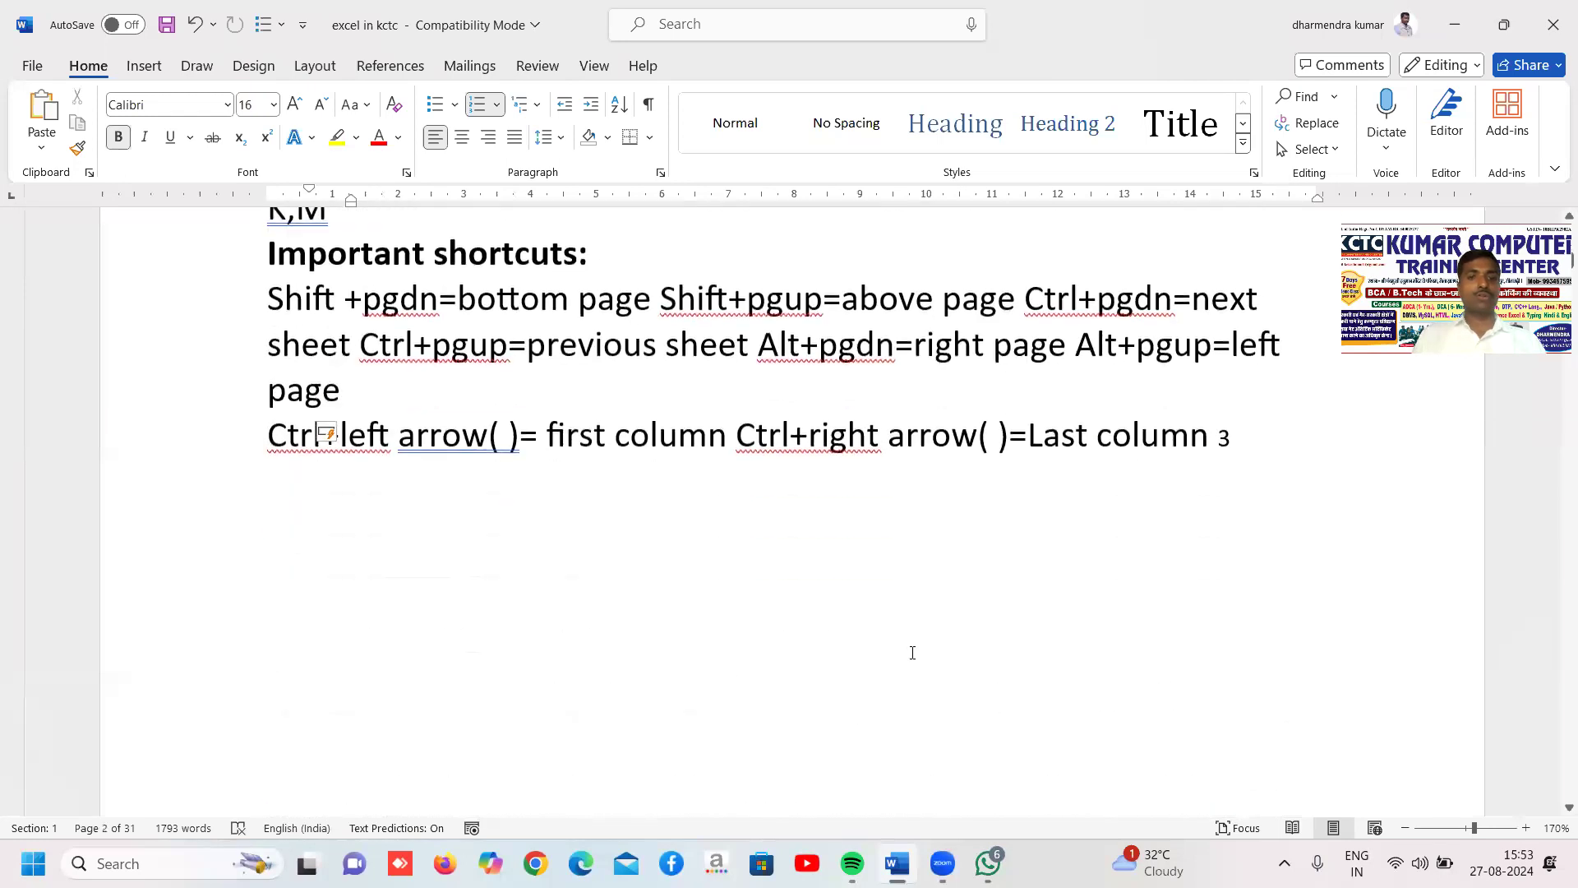
# Put the "Shift+pgup=above page" shortcut on its own line under "Important shortcuts", without a leading space.
pyautogui.click(607, 276)
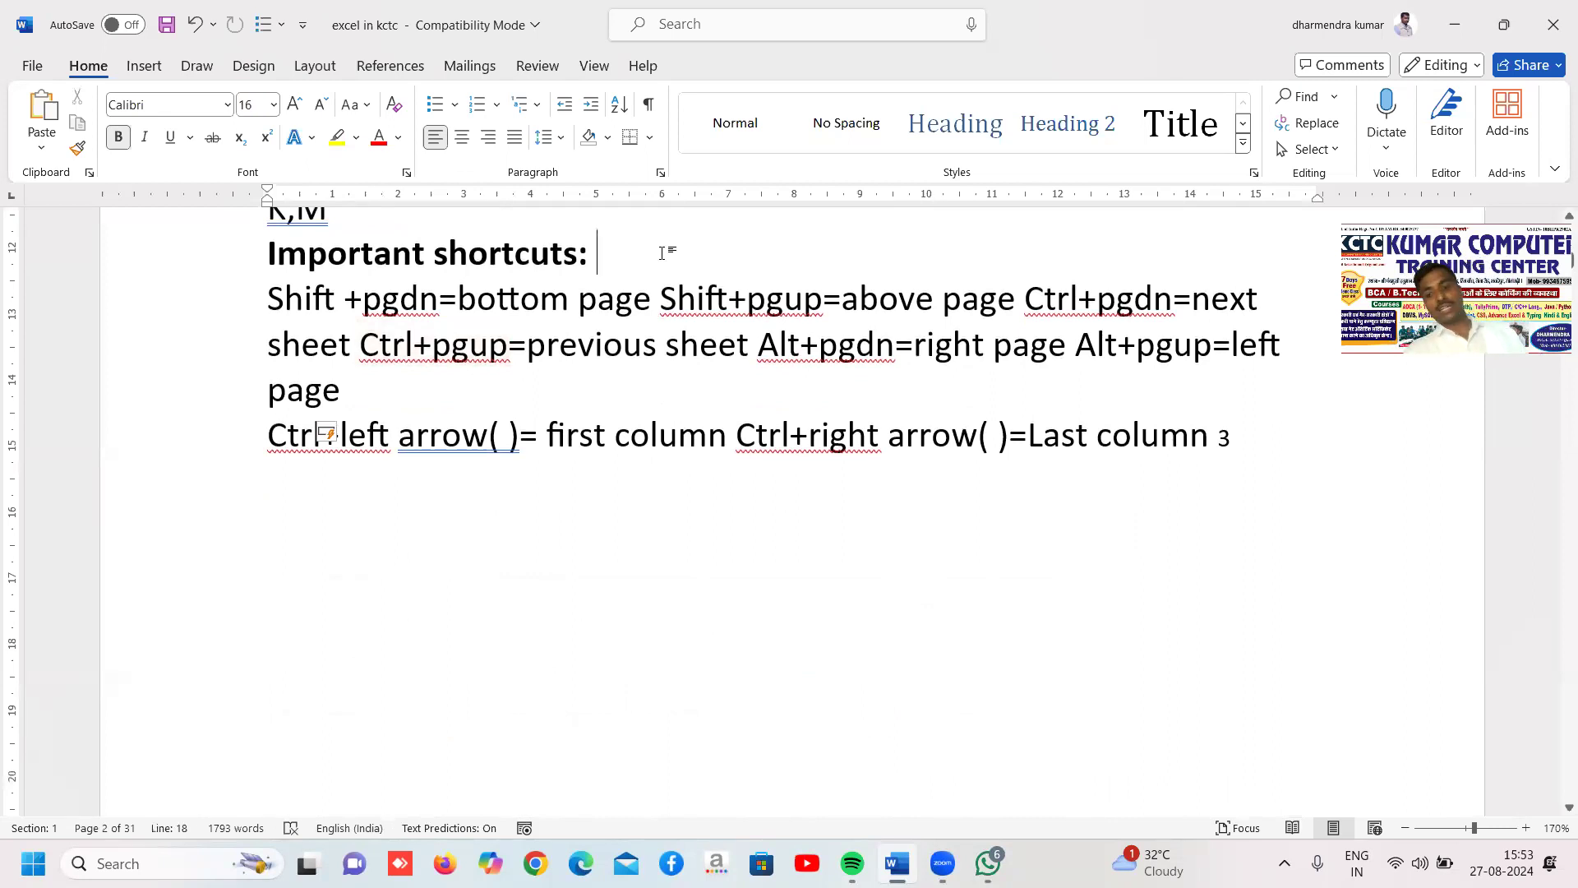
pyautogui.press('Right')
pyautogui.press('Down')
pyautogui.press('Right')
pyautogui.press('Right')
pyautogui.press('Right')
pyautogui.press('Return')
pyautogui.press('Right')
pyautogui.press('BackSpace')
# Move the "Ctrl+pgdn=next sheet" shortcut to its own line, without a leading space.
pyautogui.press('Right')
pyautogui.press('Right')
pyautogui.press('Right')
pyautogui.press('Right')
pyautogui.press('Right')
pyautogui.press('Right')
pyautogui.press('Right')
pyautogui.press('Right')
pyautogui.press('Right')
pyautogui.press('Right')
pyautogui.press('Right')
pyautogui.press('Right')
pyautogui.press('Right')
pyautogui.press('Right')
pyautogui.press('Right')
pyautogui.press('Right')
pyautogui.press('Right')
pyautogui.press('Right')
pyautogui.press('Right')
pyautogui.press('Right')
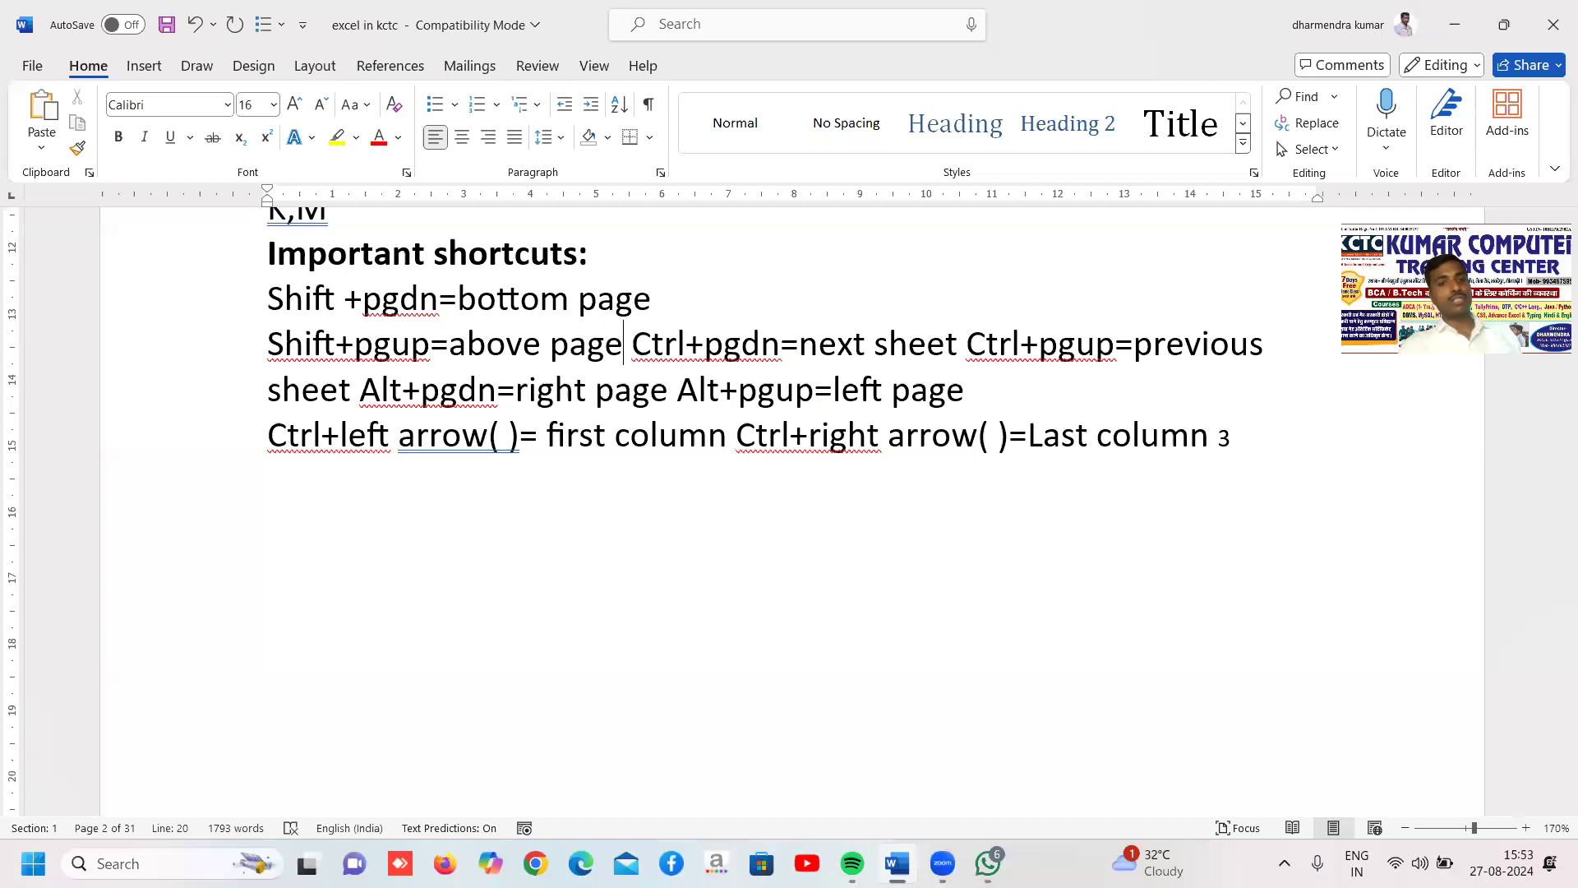
pyautogui.press('Return')
pyautogui.press('Left')
pyautogui.press('Left')
pyautogui.press('BackSpace')
# Move the "Ctrl+pgup=previous sheet" shortcut to its own line and remove its leading space.
pyautogui.press('Right')
pyautogui.press('Right')
pyautogui.press('Right')
pyautogui.press('Right')
pyautogui.press('Right')
pyautogui.press('Right')
pyautogui.press('Right')
pyautogui.press('Right')
pyautogui.press('Right')
pyautogui.press('Right')
pyautogui.press('Right')
pyautogui.press('Right')
pyautogui.press('Right')
pyautogui.press('Right')
pyautogui.press('Right')
pyautogui.press('Right')
pyautogui.press('Right')
pyautogui.press('Right')
pyautogui.press('Right')
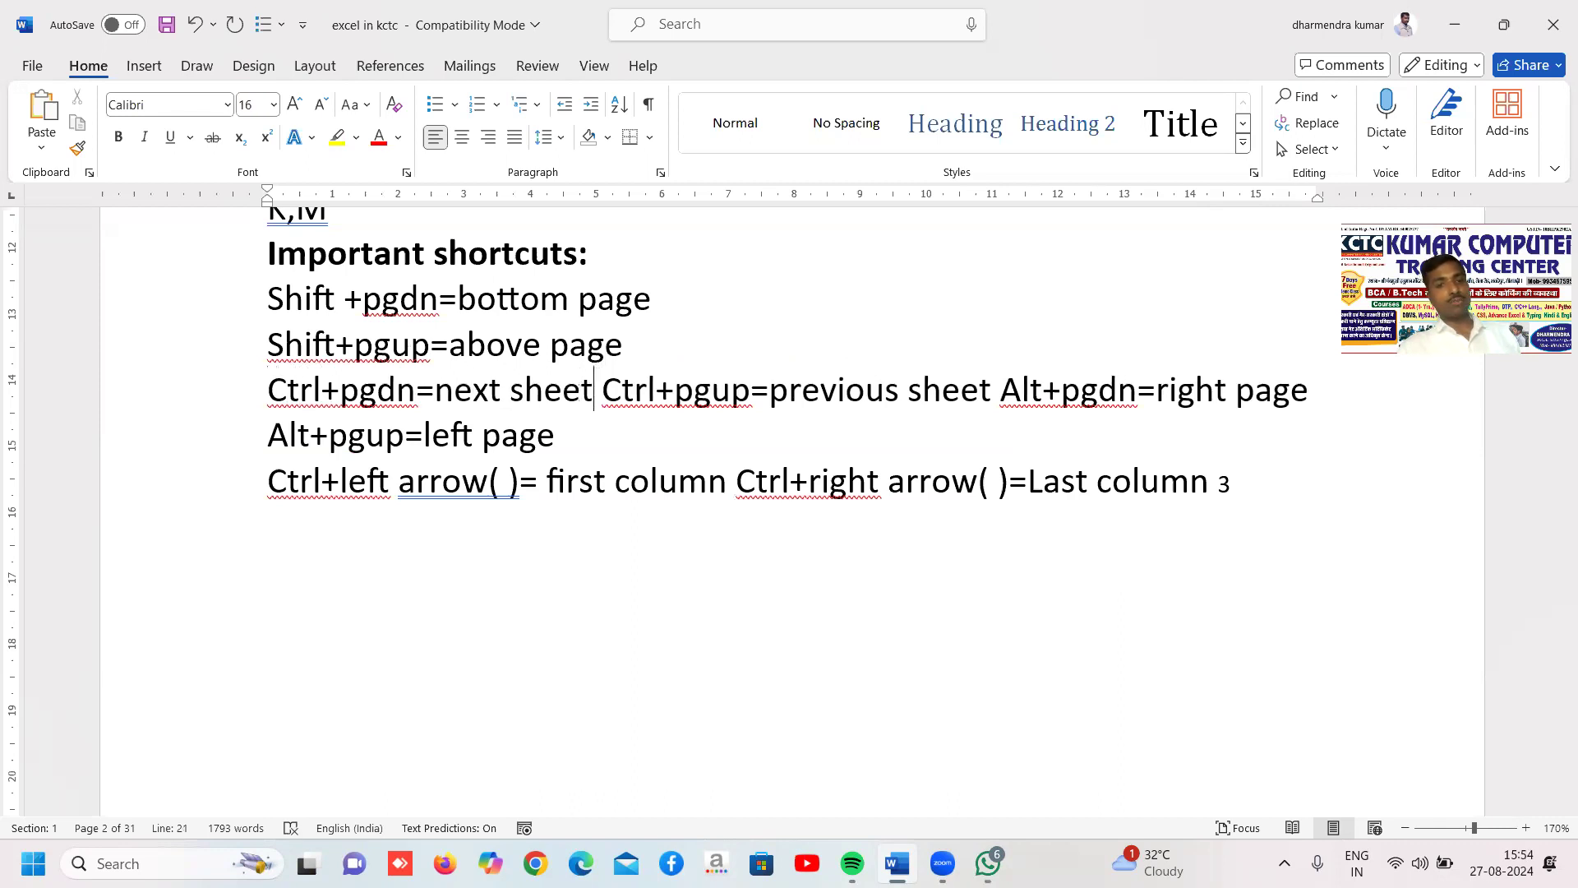
pyautogui.press('Return')
pyautogui.press('Delete')
# Move the "Alt+pgdn=right page" shortcut to its own line and remove its leading space.
pyautogui.press('Right')
pyautogui.press('Right')
pyautogui.press('Right')
pyautogui.press('Right')
pyautogui.press('Right')
pyautogui.press('Right')
pyautogui.press('Right')
pyautogui.press('Right')
pyautogui.press('Right')
pyautogui.press('Right')
pyautogui.press('Right')
pyautogui.press('Right')
pyautogui.press('Right')
pyautogui.press('Right')
pyautogui.press('Right')
pyautogui.press('Right')
pyautogui.press('Right')
pyautogui.press('Right')
pyautogui.press('Right')
pyautogui.press('Right')
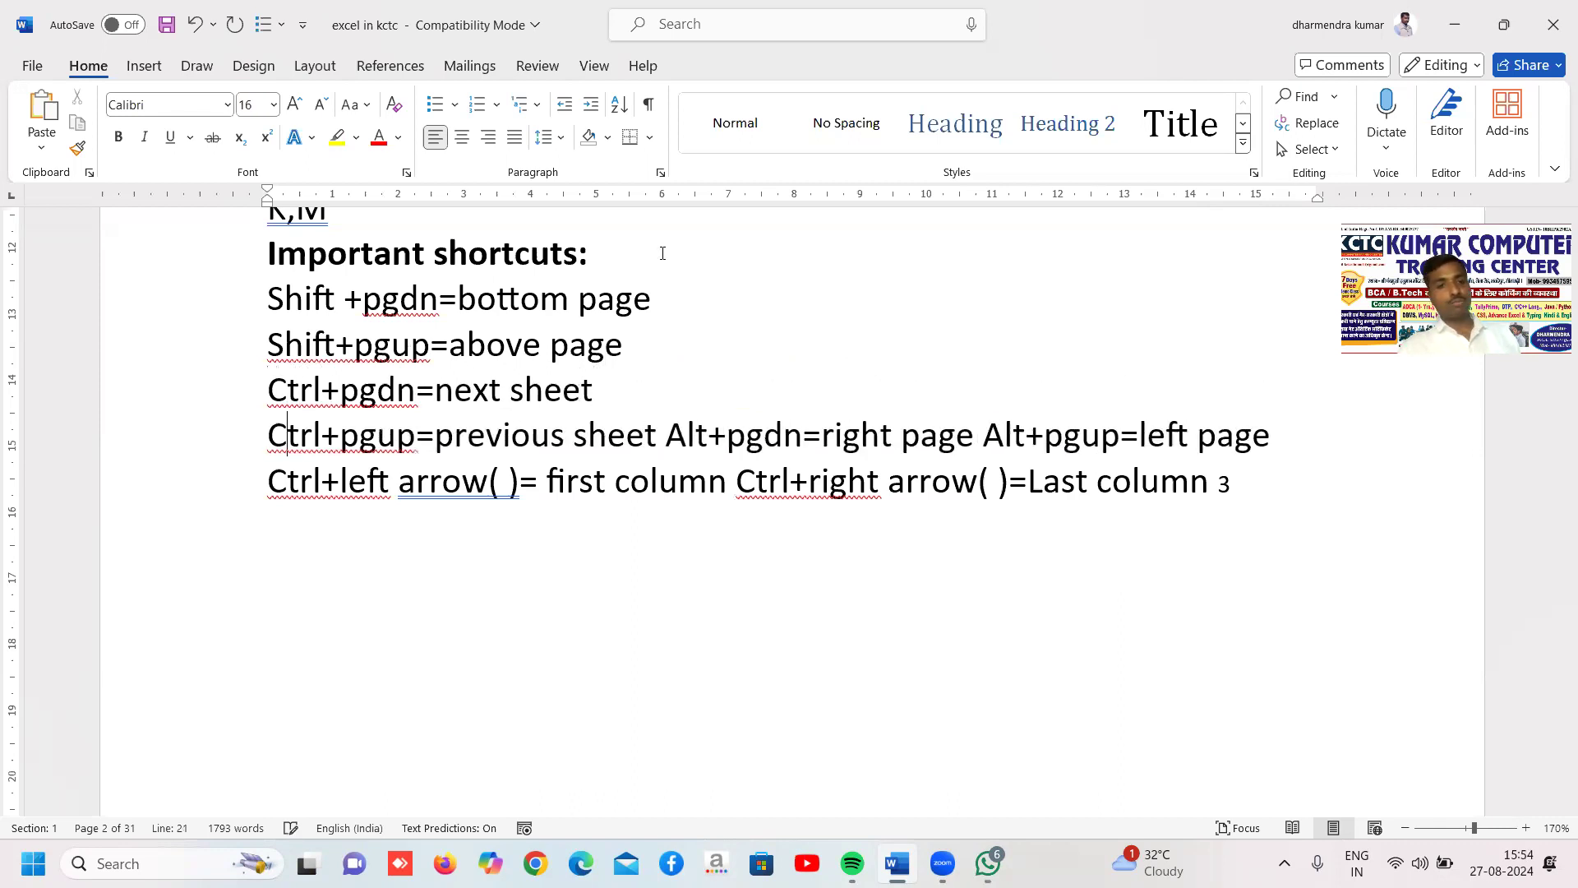
pyautogui.press('Right')
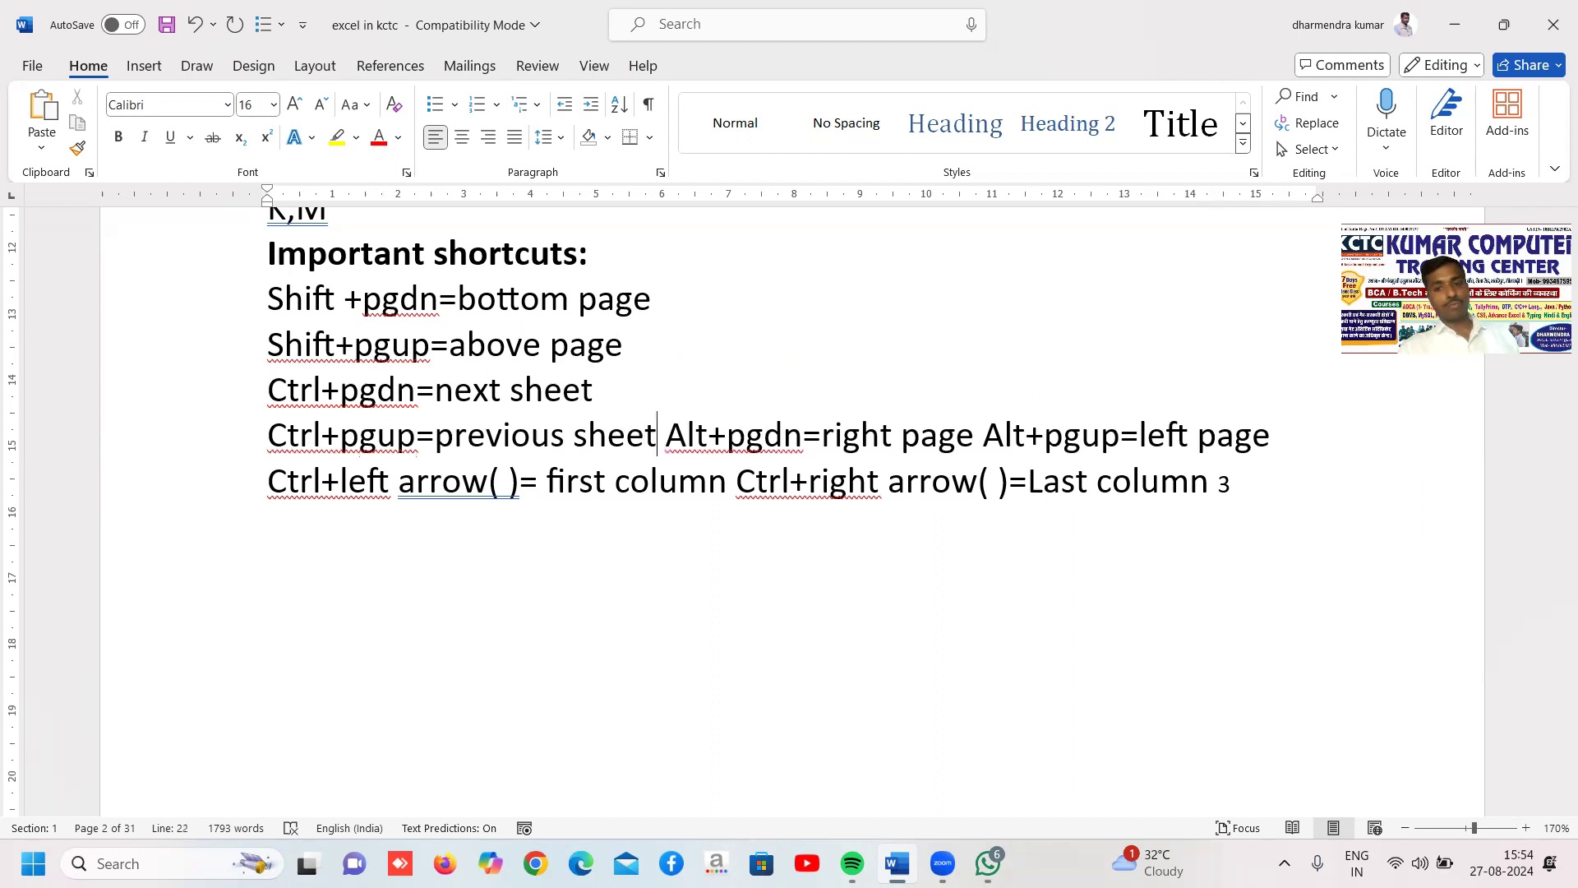
pyautogui.press('Return')
pyautogui.press('Delete')
# Break the line after "Alt+pgdn=right page" so that "Alt+pgup=left page" starts a new line.
pyautogui.press('Right')
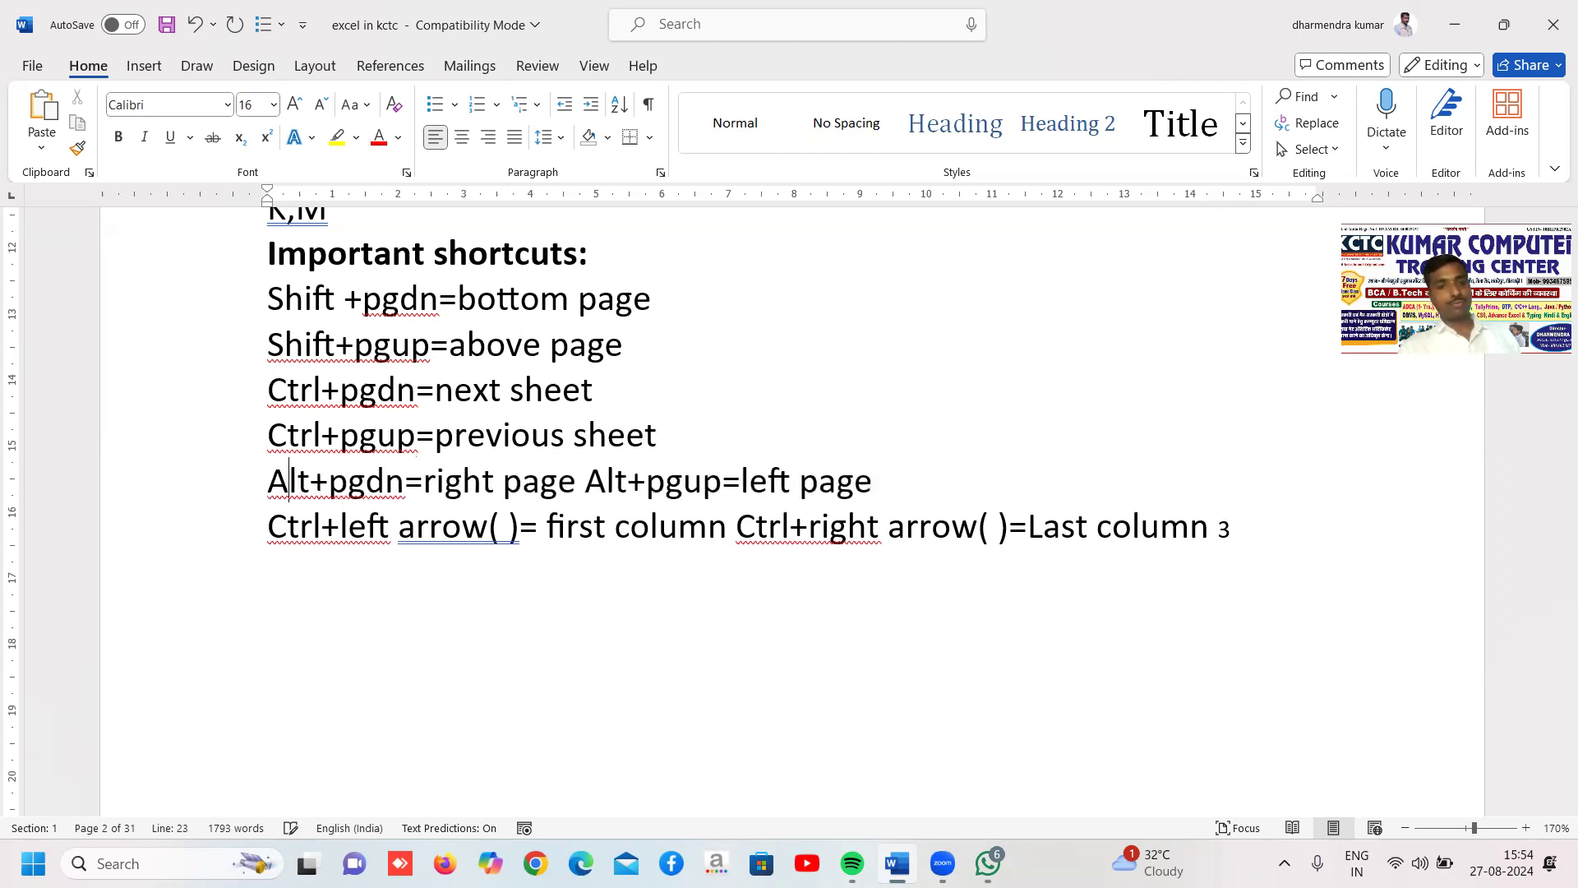
pyautogui.press('Right')
pyautogui.press('Right')
pyautogui.press('Right')
pyautogui.press('Right')
pyautogui.press('Right')
pyautogui.press('Right')
pyautogui.press('Right')
pyautogui.press('Right')
pyautogui.press('Right')
pyautogui.press('Right')
pyautogui.press('Right')
pyautogui.press('Right')
pyautogui.press('Right')
pyautogui.press('Right')
pyautogui.press('Right')
pyautogui.press('Right')
pyautogui.press('Return')
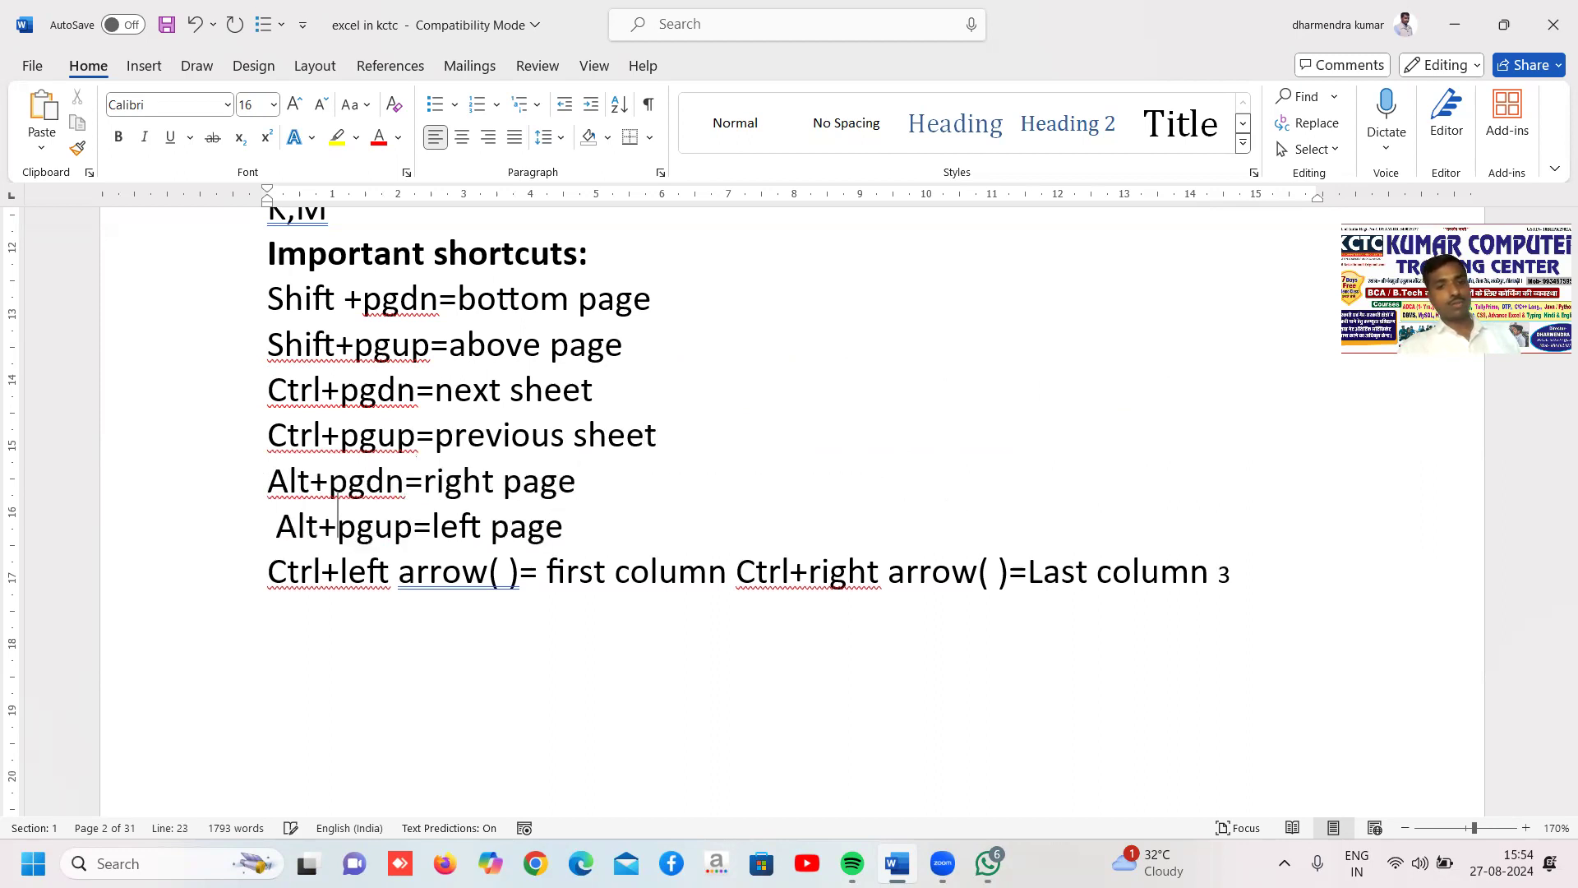
# Remove the leading space before "Alt+pgup=left page" and move "Ctrl+right arrow( )=Last column" to its own line without a leading space.
pyautogui.press('Delete')
pyautogui.press('Right')
pyautogui.press('Right')
pyautogui.press('Right')
pyautogui.press('Right')
pyautogui.press('Right')
pyautogui.press('Right')
pyautogui.press('Right')
pyautogui.press('Right')
pyautogui.press('Right')
pyautogui.press('Right')
pyautogui.press('Right')
pyautogui.press('Right')
pyautogui.press('Right')
pyautogui.press('Right')
pyautogui.press('Right')
pyautogui.press('Right')
pyautogui.press('Right')
pyautogui.press('Right')
pyautogui.press('Right')
pyautogui.press('Right')
pyautogui.press('Right')
pyautogui.press('Right')
pyautogui.press('Right')
pyautogui.press('Right')
pyautogui.press('Right')
pyautogui.press('Right')
pyautogui.press('Right')
pyautogui.press('Left')
pyautogui.press('Left')
pyautogui.press('Left')
pyautogui.press('Right')
pyautogui.press('Right')
pyautogui.press('Right')
pyautogui.press('Right')
pyautogui.press('Right')
pyautogui.press('Right')
pyautogui.press('Right')
pyautogui.press('Right')
pyautogui.press('Right')
pyautogui.press('Right')
pyautogui.press('Right')
pyautogui.press('Right')
pyautogui.press('Right')
pyautogui.press('Right')
pyautogui.press('Right')
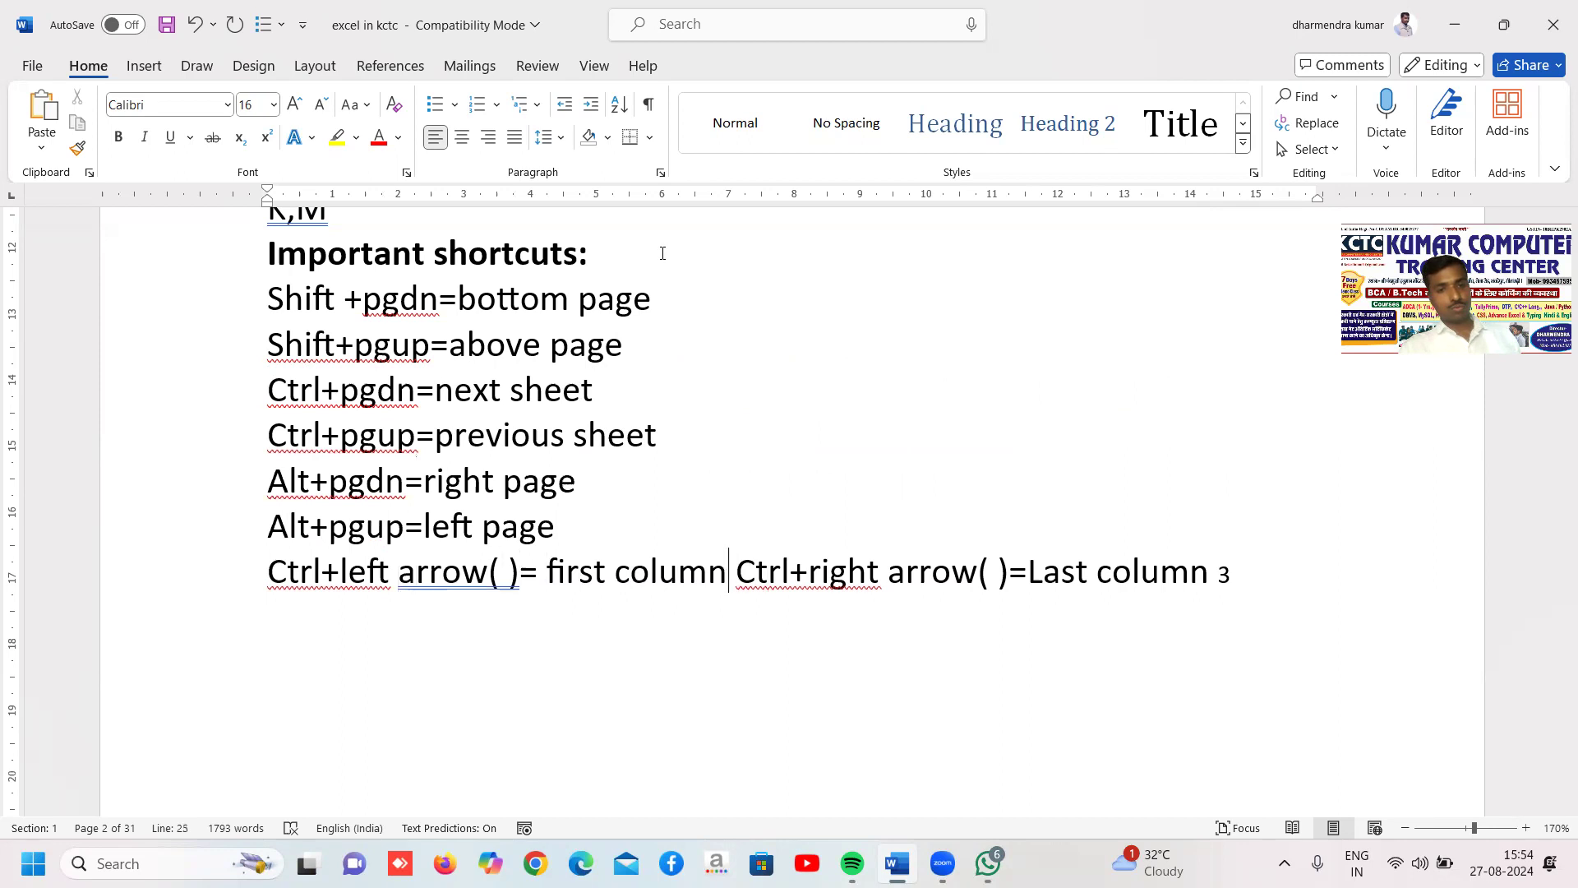
pyautogui.press('Return')
pyautogui.press('Delete')
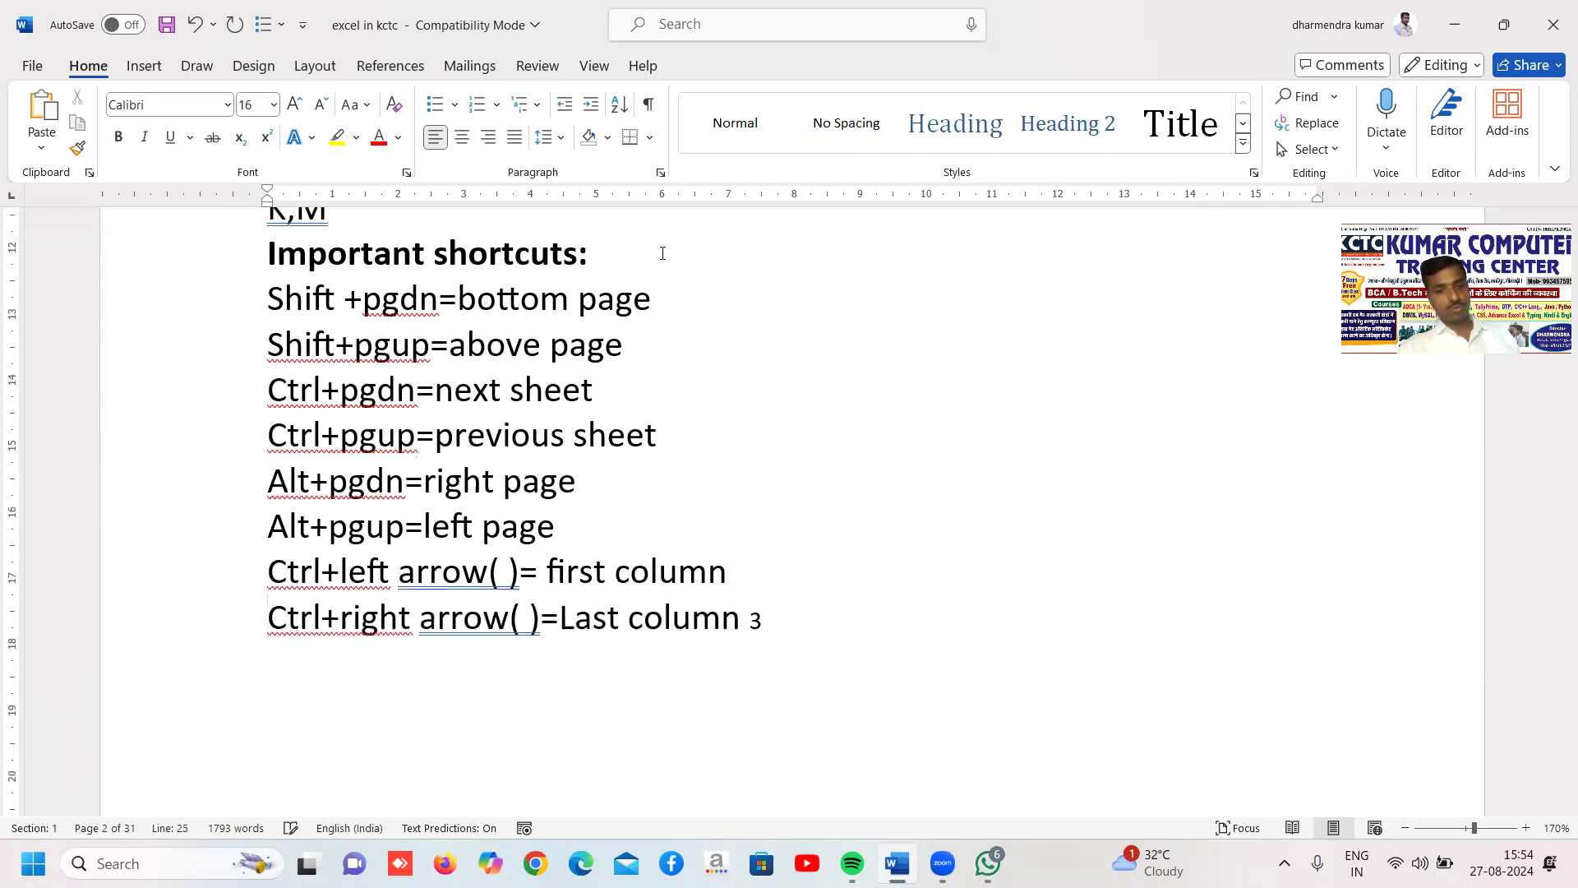
# Delete the stray page number 3 and page gap after "Last column", and start "Ctrl+Up arrow( )= first row" on its own line.
pyautogui.press('Right')
pyautogui.press('Right')
pyautogui.press('Right')
pyautogui.press('Right')
pyautogui.press('Right')
pyautogui.press('Right')
pyautogui.press('Right')
pyautogui.press('Right')
pyautogui.press('Right')
pyautogui.press('Right')
pyautogui.press('Right')
pyautogui.press('Right')
pyautogui.press('Right')
pyautogui.press('Right')
pyautogui.press('Right')
pyautogui.press('Right')
pyautogui.press('Right')
pyautogui.press('Right')
pyautogui.press('Right')
pyautogui.press('Right')
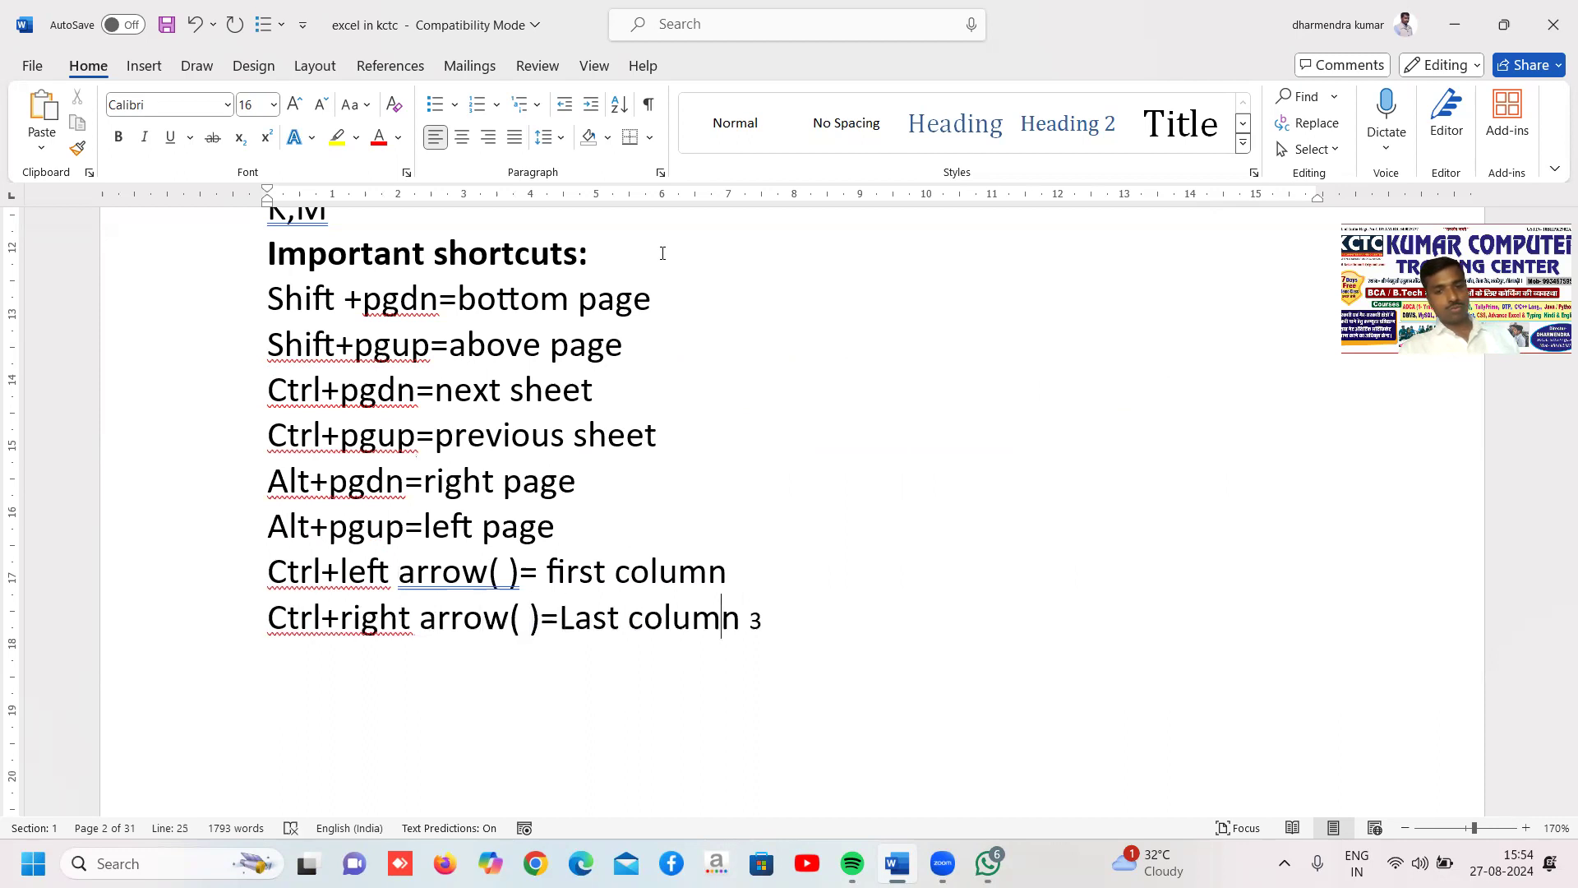
pyautogui.press('BackSpace')
pyautogui.press('BackSpace')
pyautogui.press('Delete')
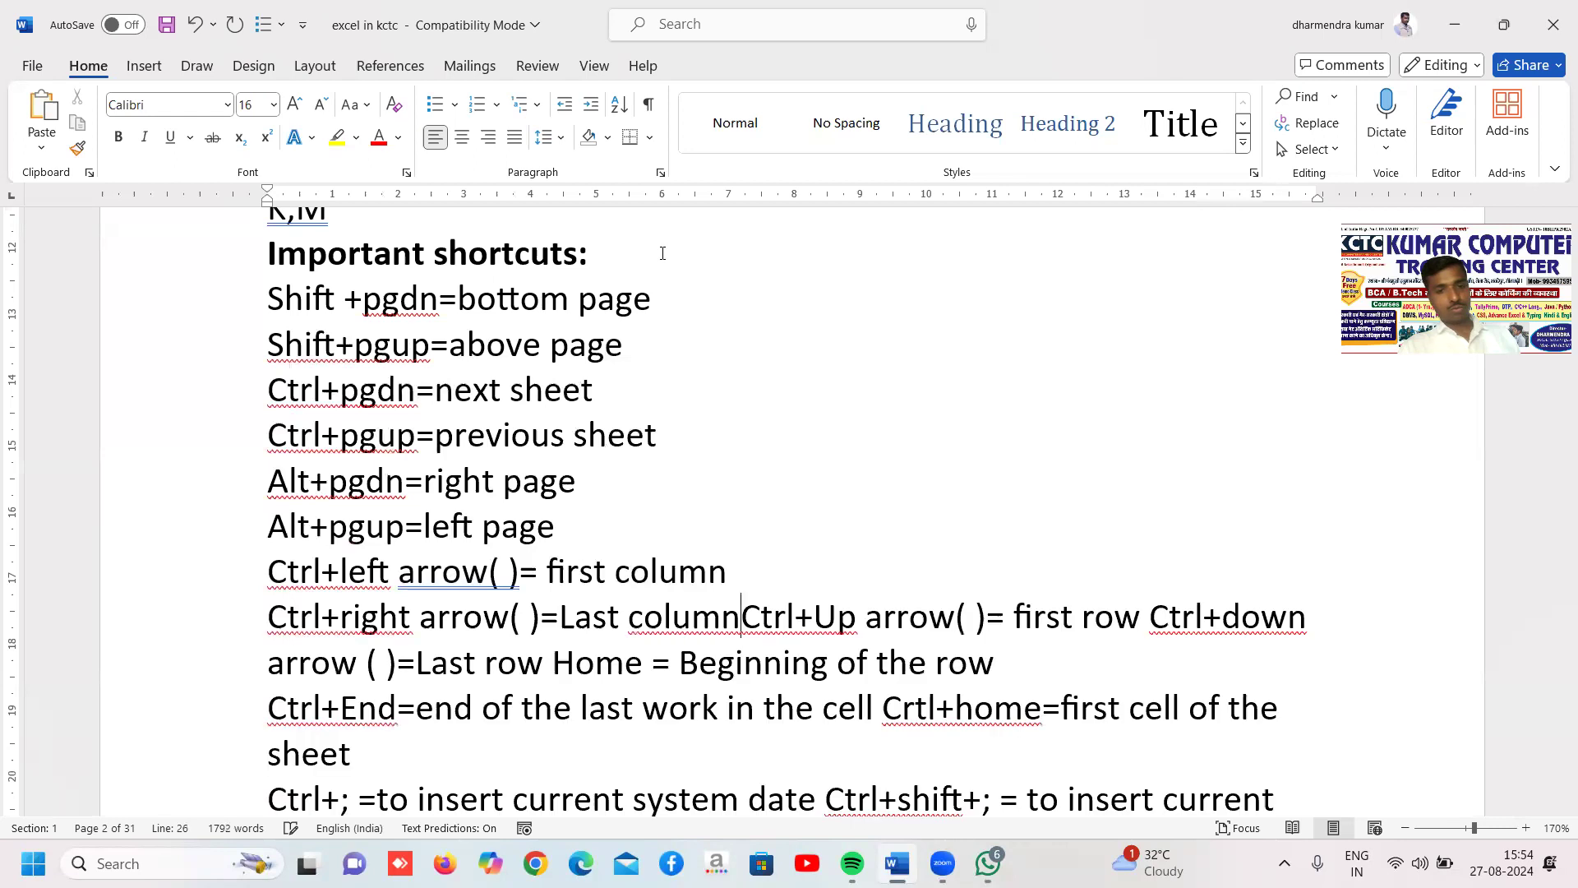
pyautogui.press('Return')
# Move the "Ctrl+down arrow ( )=Last row" shortcut to a new line and remove its leading space.
pyautogui.press('Right')
pyautogui.press('Right')
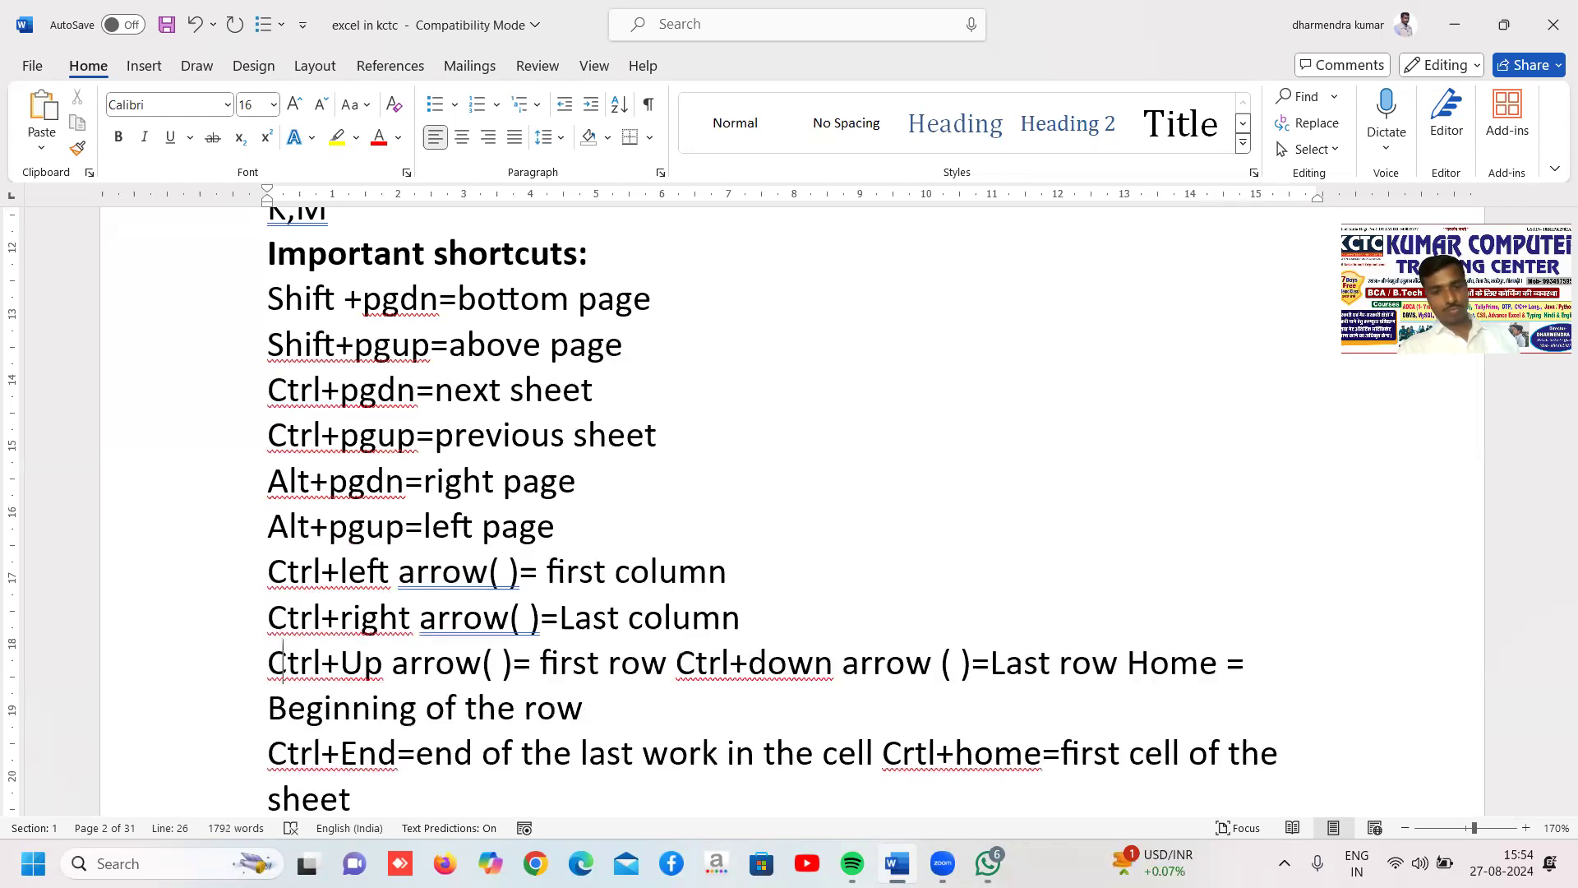
pyautogui.press('Right')
pyautogui.press('Right')
pyautogui.press('Right')
pyautogui.press('Right')
pyautogui.press('Right')
pyautogui.press('Right')
pyautogui.press('Right')
pyautogui.press('Right')
pyautogui.press('Right')
pyautogui.press('Right')
pyautogui.press('Right')
pyautogui.press('Right')
pyautogui.press('Right')
pyautogui.press('Right')
pyautogui.press('Right')
pyautogui.press('Right')
pyautogui.press('Right')
pyautogui.press('Right')
pyautogui.press('Right')
pyautogui.press('Right')
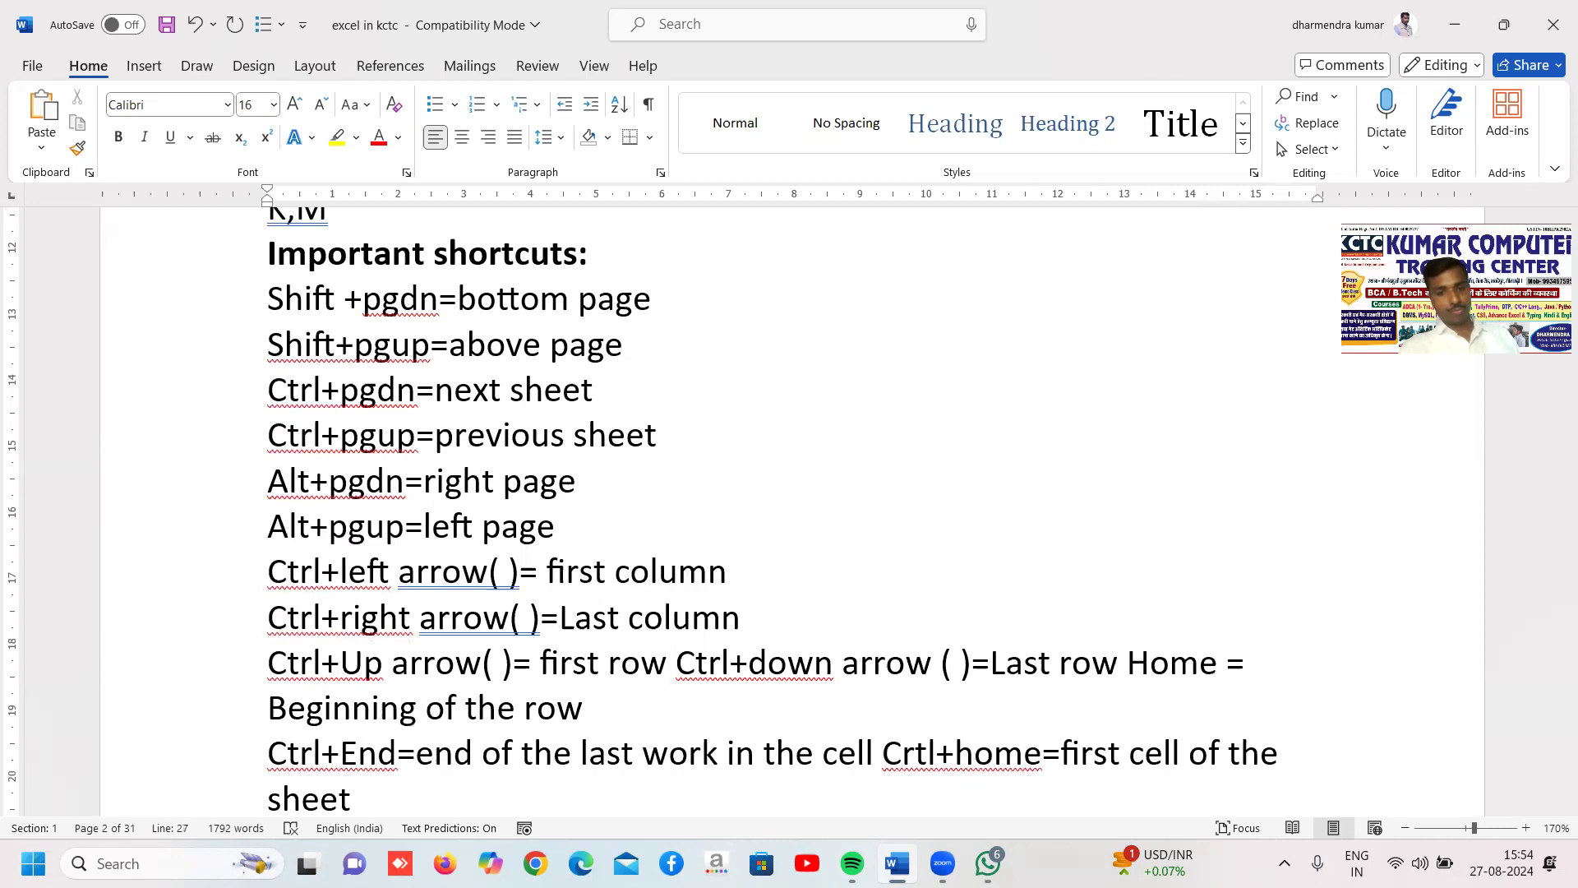
pyautogui.press('Return')
pyautogui.press('Delete')
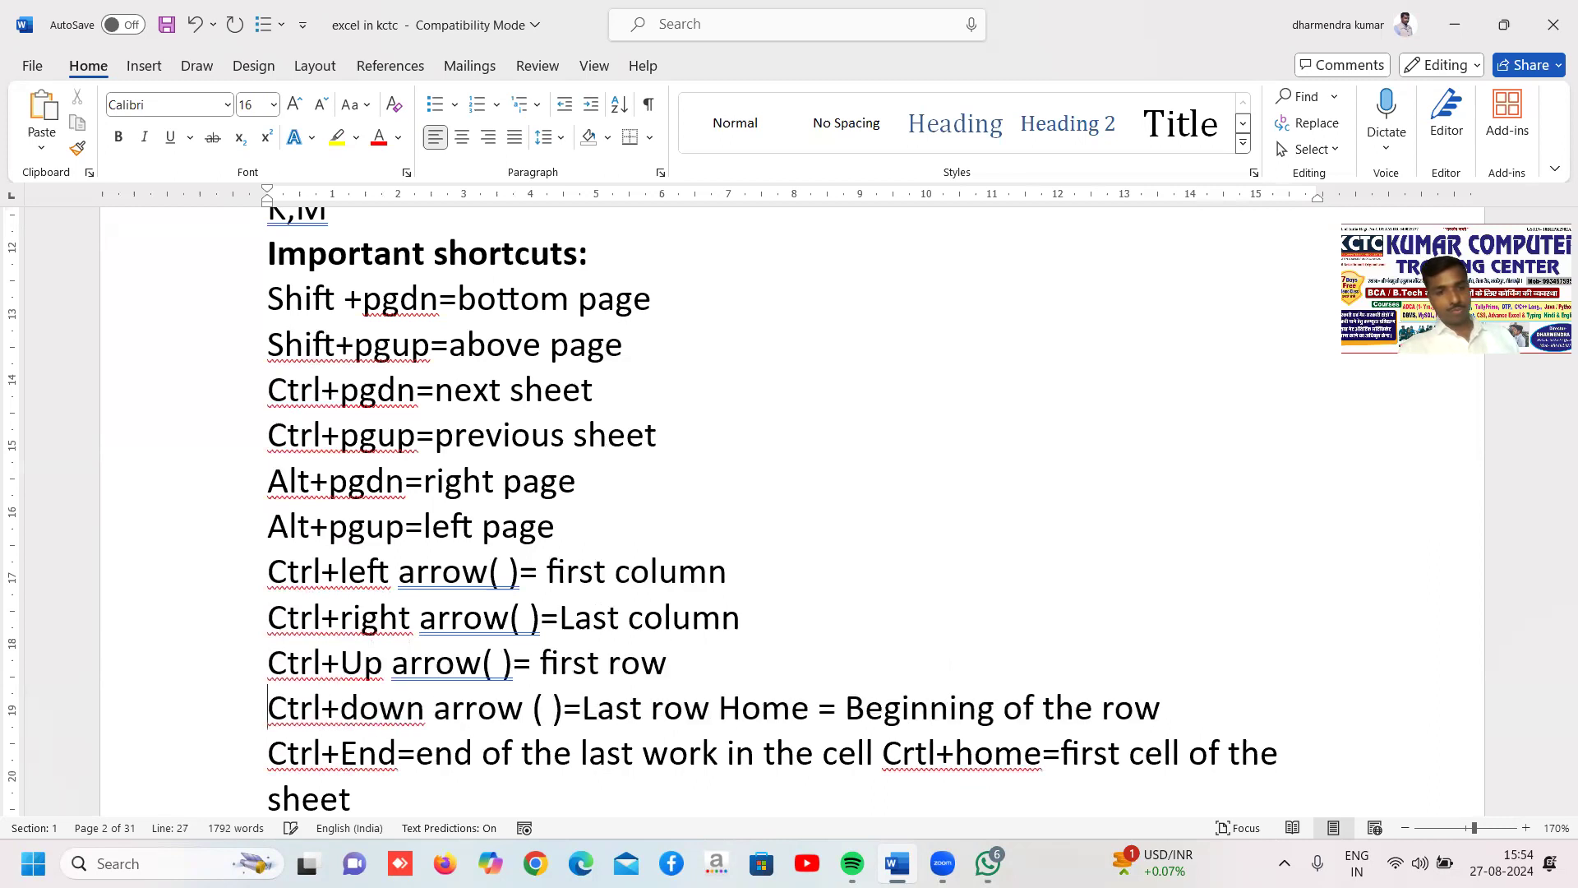
# Break the line after "Ctrl+down arrow ( )=Last row" so that "Home = Beginning of the row" starts a new line.
pyautogui.press('Right')
pyautogui.press('Right')
pyautogui.press('Right')
pyautogui.press('Right')
pyautogui.press('Right')
pyautogui.press('Right')
pyautogui.press('Right')
pyautogui.press('Right')
pyautogui.press('Right')
pyautogui.press('Right')
pyautogui.press('Right')
pyautogui.press('Right')
pyautogui.press('Right')
pyautogui.press('Right')
pyautogui.press('Right')
pyautogui.click(719, 708)
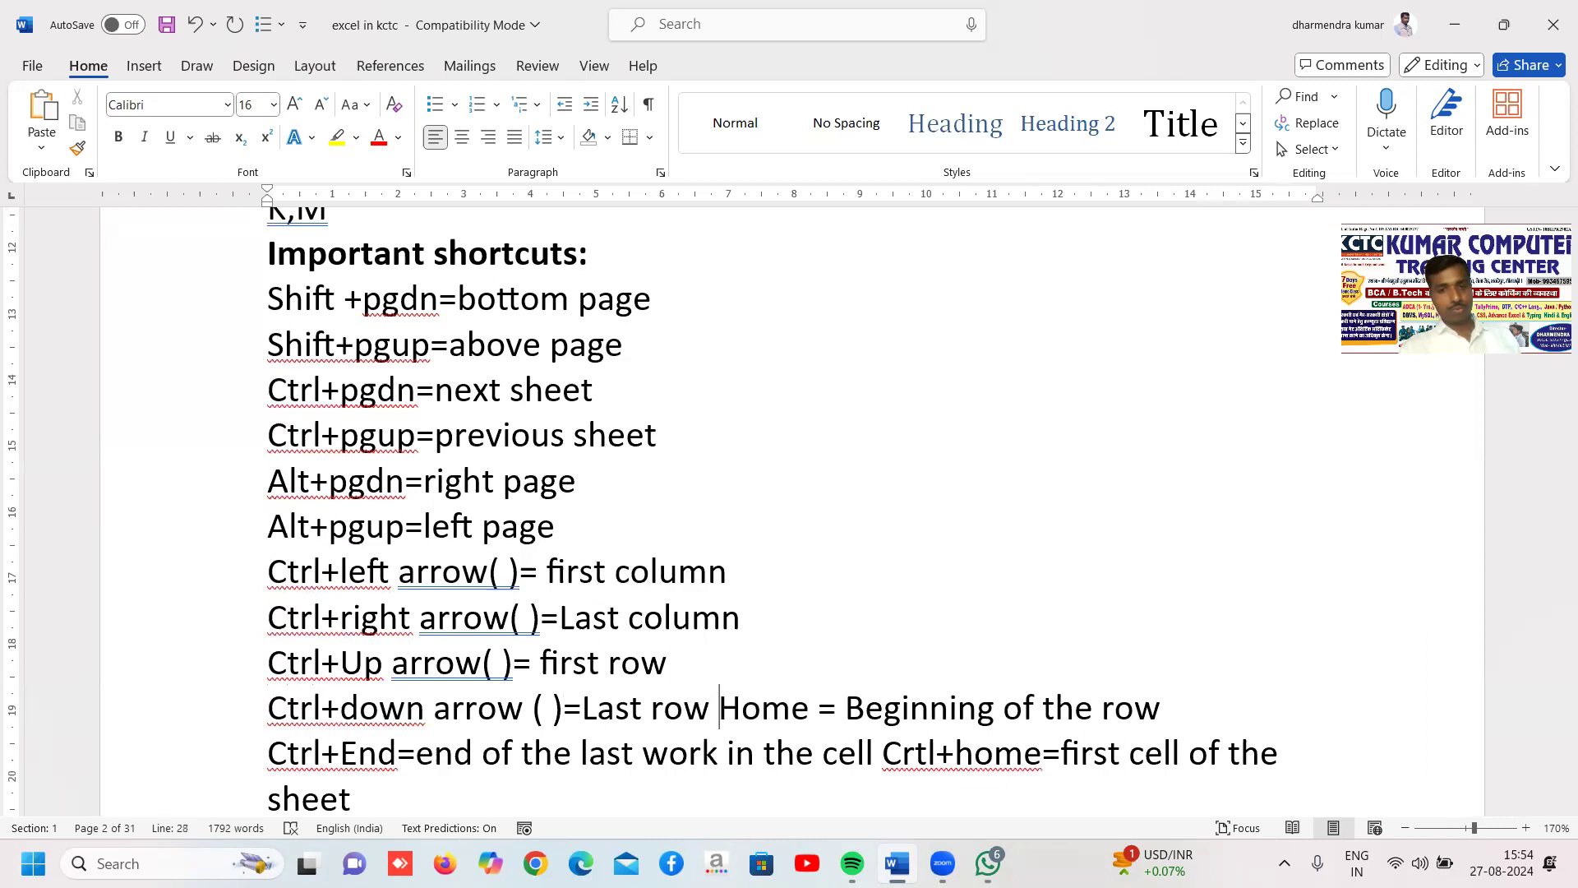
pyautogui.press('Return')
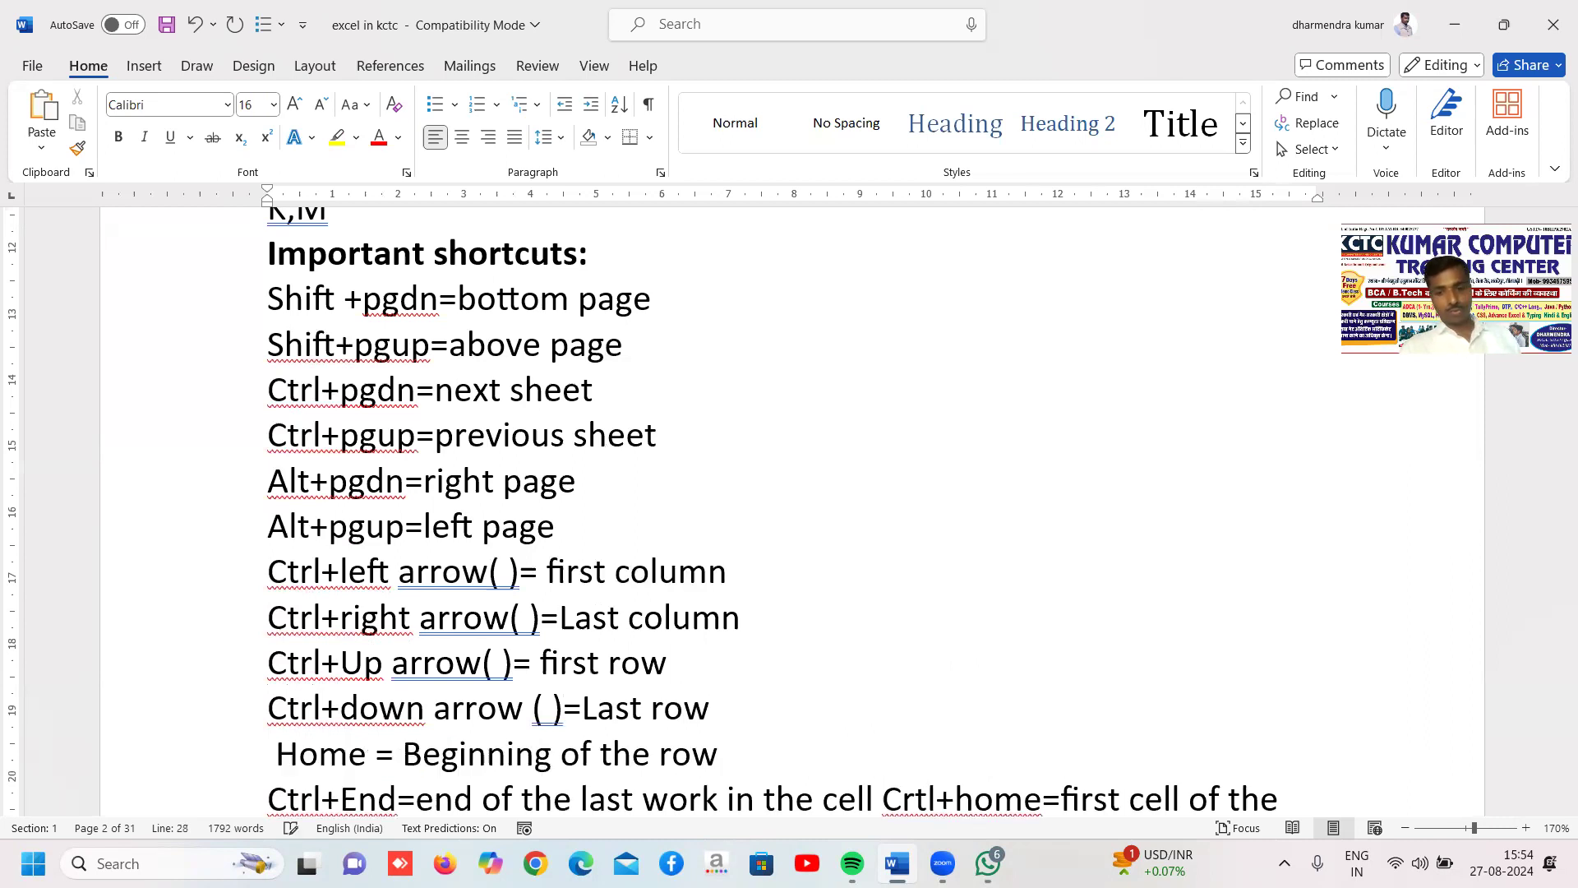
# Remove the leading space before "Home = Beginning of the row" and move "Crtl+home=first cell of the sheet" to its own line without a leading space.
pyautogui.press('Delete')
pyautogui.press('Right')
pyautogui.press('Right')
pyautogui.press('Right')
pyautogui.press('Right')
pyautogui.press('Right')
pyautogui.press('Right')
pyautogui.press('Right')
pyautogui.press('Right')
pyautogui.press('Right')
pyautogui.press('Right')
pyautogui.press('Right')
pyautogui.press('Right')
pyautogui.press('Right')
pyautogui.press('Right')
pyautogui.press('Right')
pyautogui.press('Right')
pyautogui.press('Right')
pyautogui.press('Right')
pyautogui.press('Right')
pyautogui.press('Right')
pyautogui.press('Right')
pyautogui.press('Right')
pyautogui.press('Right')
pyautogui.press('Right')
pyautogui.press('Right')
pyautogui.press('Right')
pyautogui.press('Right')
pyautogui.press('Down')
pyautogui.press('Left')
pyautogui.press('Left')
pyautogui.press('Left')
pyautogui.press('Left')
pyautogui.press('Left')
pyautogui.press('Right')
pyautogui.press('Left')
pyautogui.press('Left')
pyautogui.press('Left')
pyautogui.press('Left')
pyautogui.press('Left')
pyautogui.press('Left')
pyautogui.press('Left')
pyautogui.press('Right')
pyautogui.press('Right')
pyautogui.press('Right')
pyautogui.press('Right')
pyautogui.press('Right')
pyautogui.press('Right')
pyautogui.press('Right')
pyautogui.press('Right')
pyautogui.press('Right')
pyautogui.press('Right')
pyautogui.press('Right')
pyautogui.press('Right')
pyautogui.press('Right')
pyautogui.press('Right')
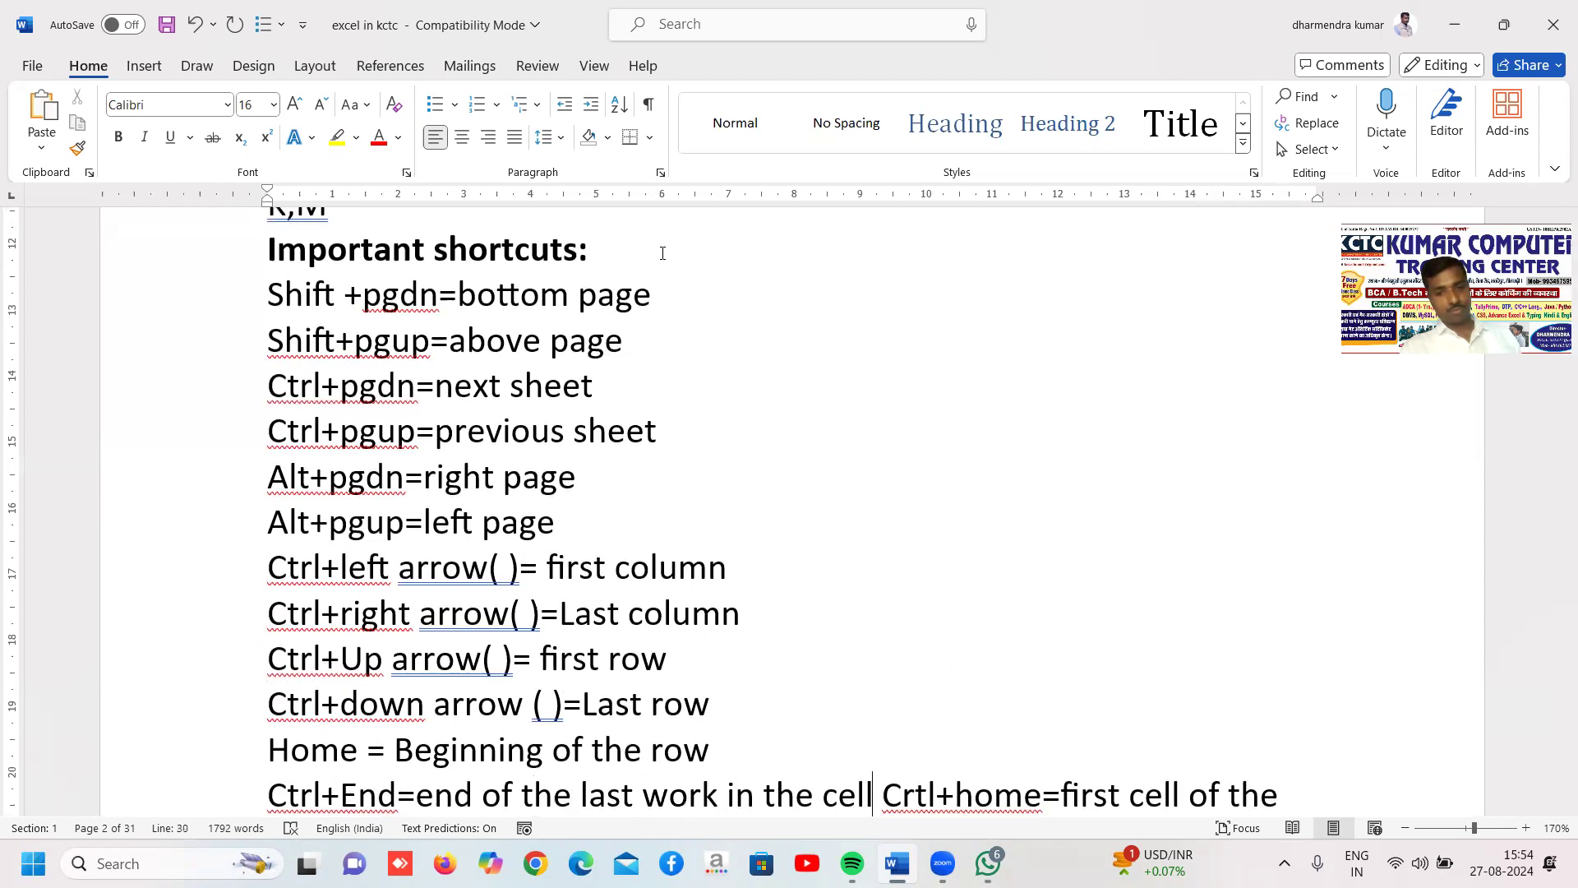
pyautogui.press('Return')
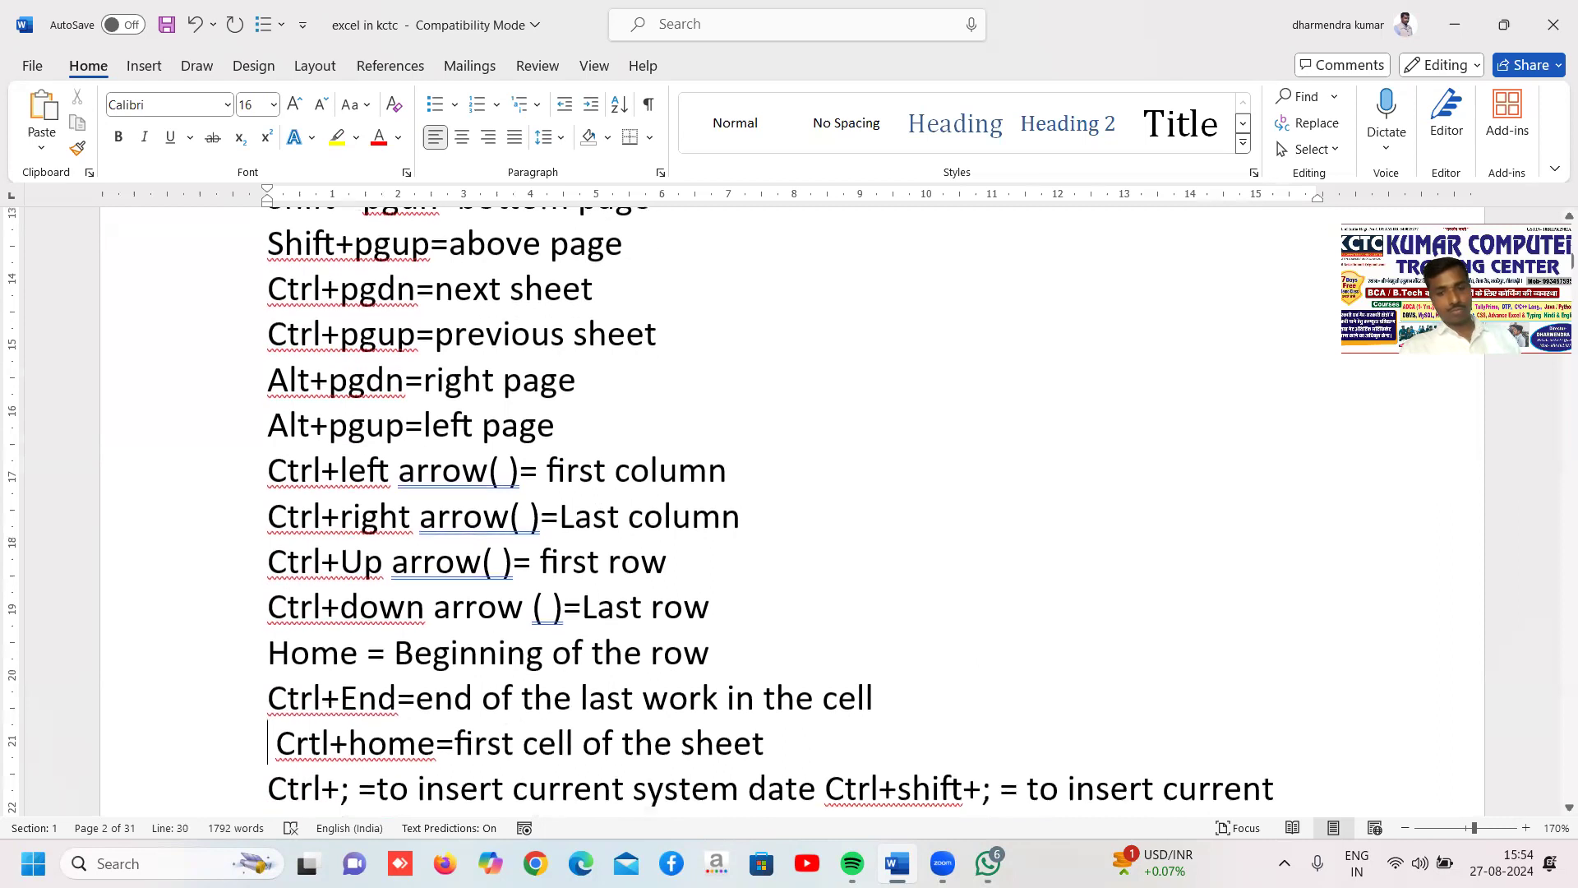
pyautogui.press('Delete')
# Move "Ctrl+shift+; = to insert current system time" to its own line below the current system date shortcut, without a leading space.
pyautogui.press('Right')
pyautogui.press('Right')
pyautogui.press('Right')
pyautogui.press('Right')
pyautogui.press('Right')
pyautogui.press('Right')
pyautogui.press('Right')
pyautogui.press('Right')
pyautogui.press('Right')
pyautogui.press('Right')
pyautogui.press('Right')
pyautogui.press('Right')
pyautogui.press('Right')
pyautogui.press('Right')
pyautogui.press('Right')
pyautogui.press('Right')
pyautogui.press('Right')
pyautogui.press('Right')
pyautogui.press('Right')
pyautogui.press('Right')
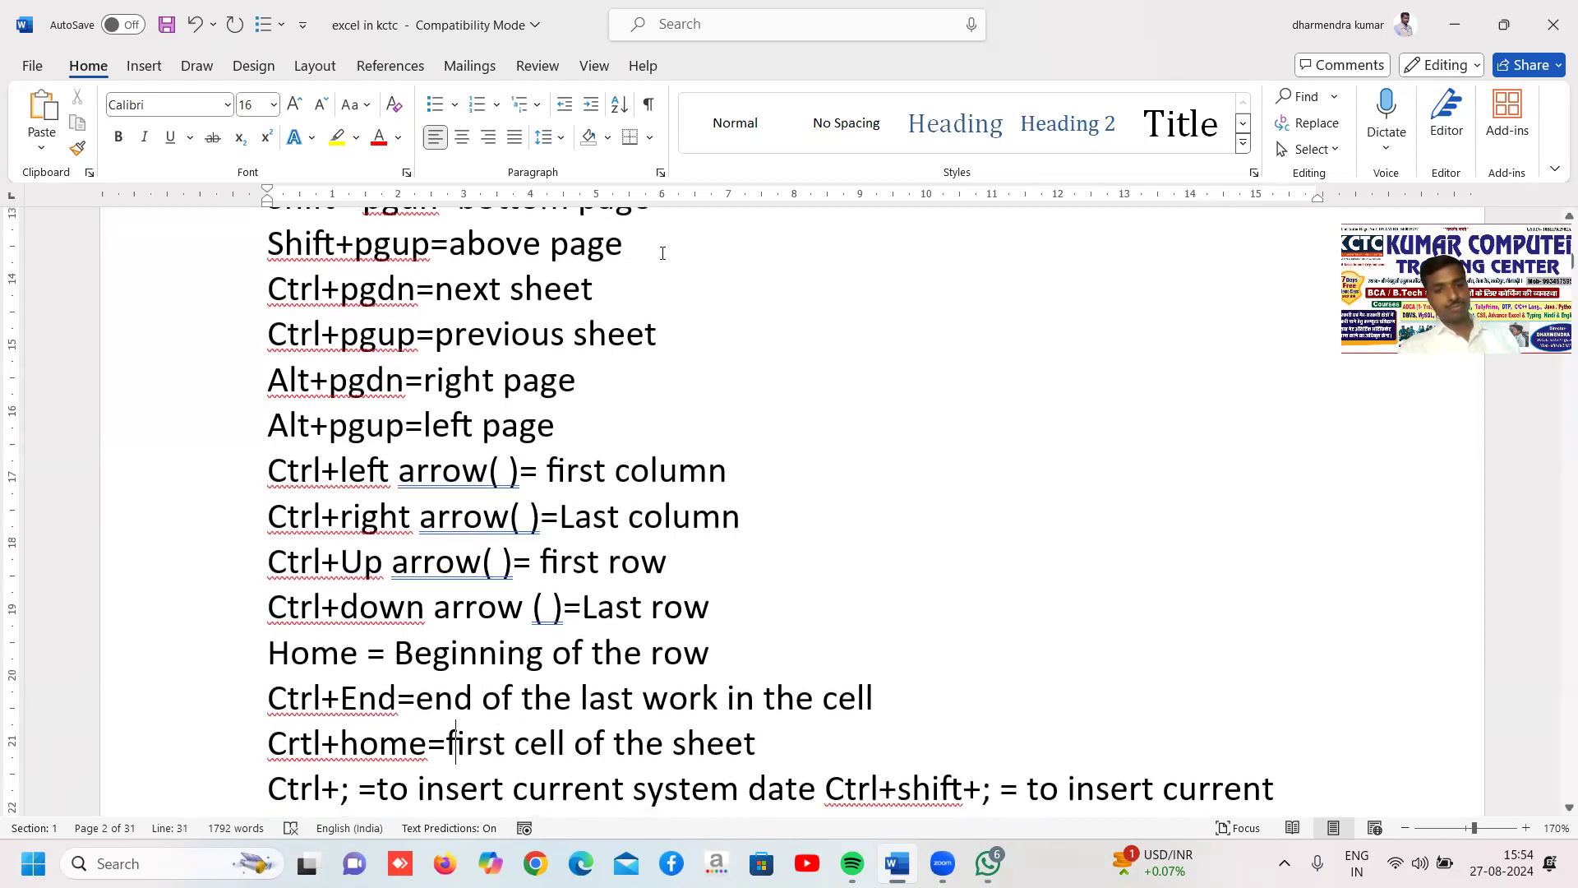
pyautogui.press('Down')
pyautogui.press('Right')
pyautogui.press('Right')
pyautogui.press('Right')
pyautogui.press('Right')
pyautogui.press('Right')
pyautogui.press('Return')
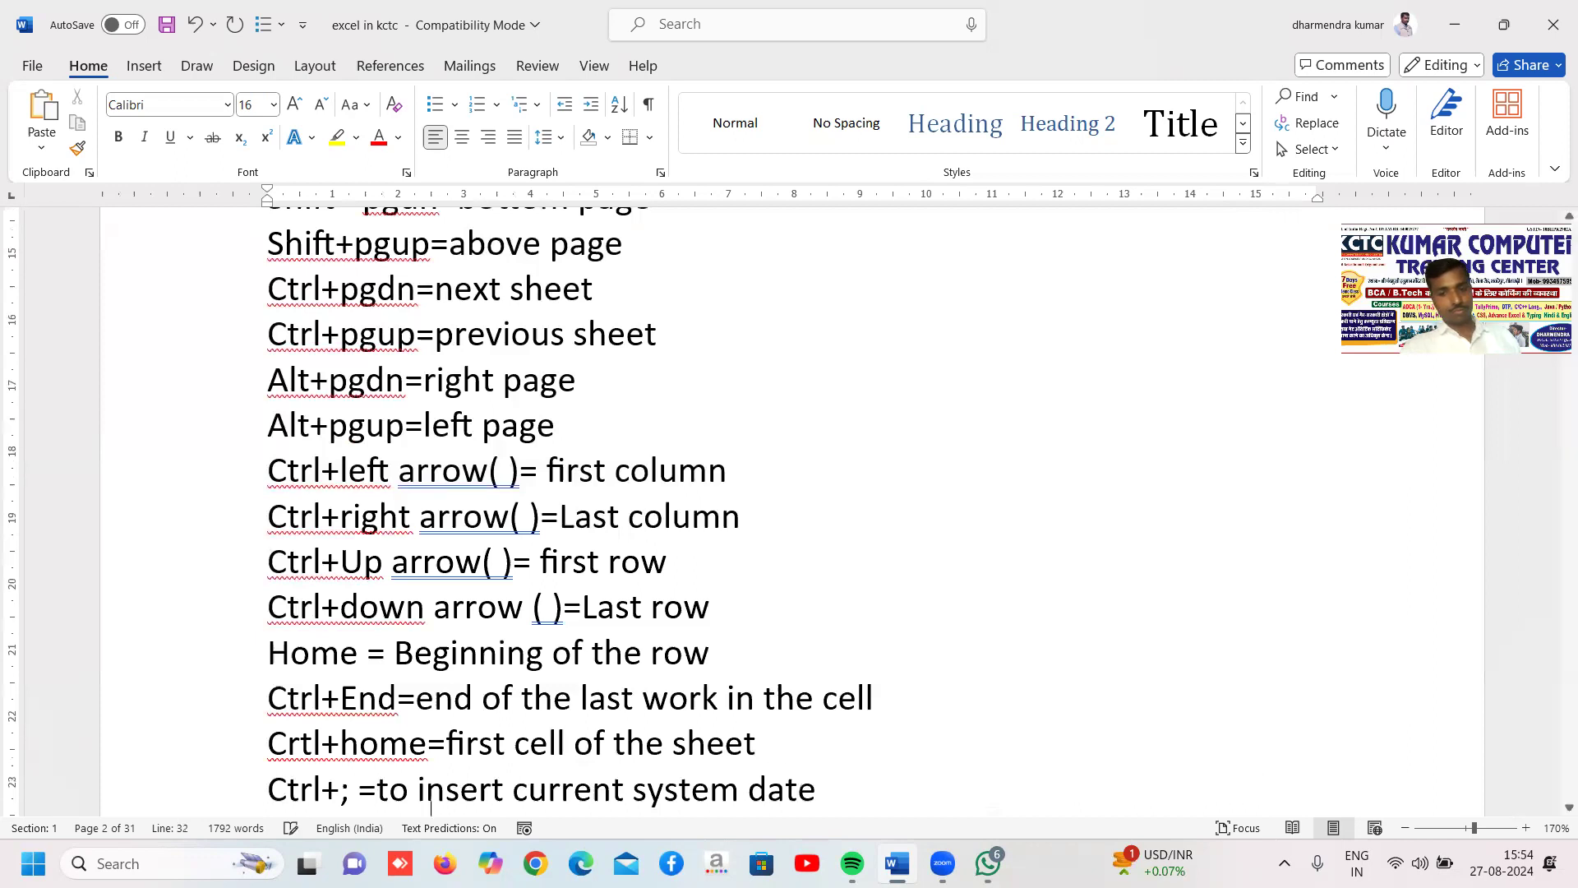
pyautogui.press('Delete')
# Move "F1 =help" to its own line below the current system time shortcut, without a leading space.
pyautogui.press('Right')
pyautogui.press('Right')
pyautogui.press('Right')
pyautogui.press('Right')
pyautogui.press('Right')
pyautogui.press('Right')
pyautogui.press('Right')
pyautogui.press('Right')
pyautogui.press('Right')
pyautogui.press('Right')
pyautogui.press('Right')
pyautogui.press('Right')
pyautogui.press('Right')
pyautogui.press('Right')
pyautogui.press('Right')
pyautogui.press('Right')
pyautogui.press('Right')
pyautogui.press('Right')
pyautogui.press('Right')
pyautogui.press('Right')
pyautogui.press('Right')
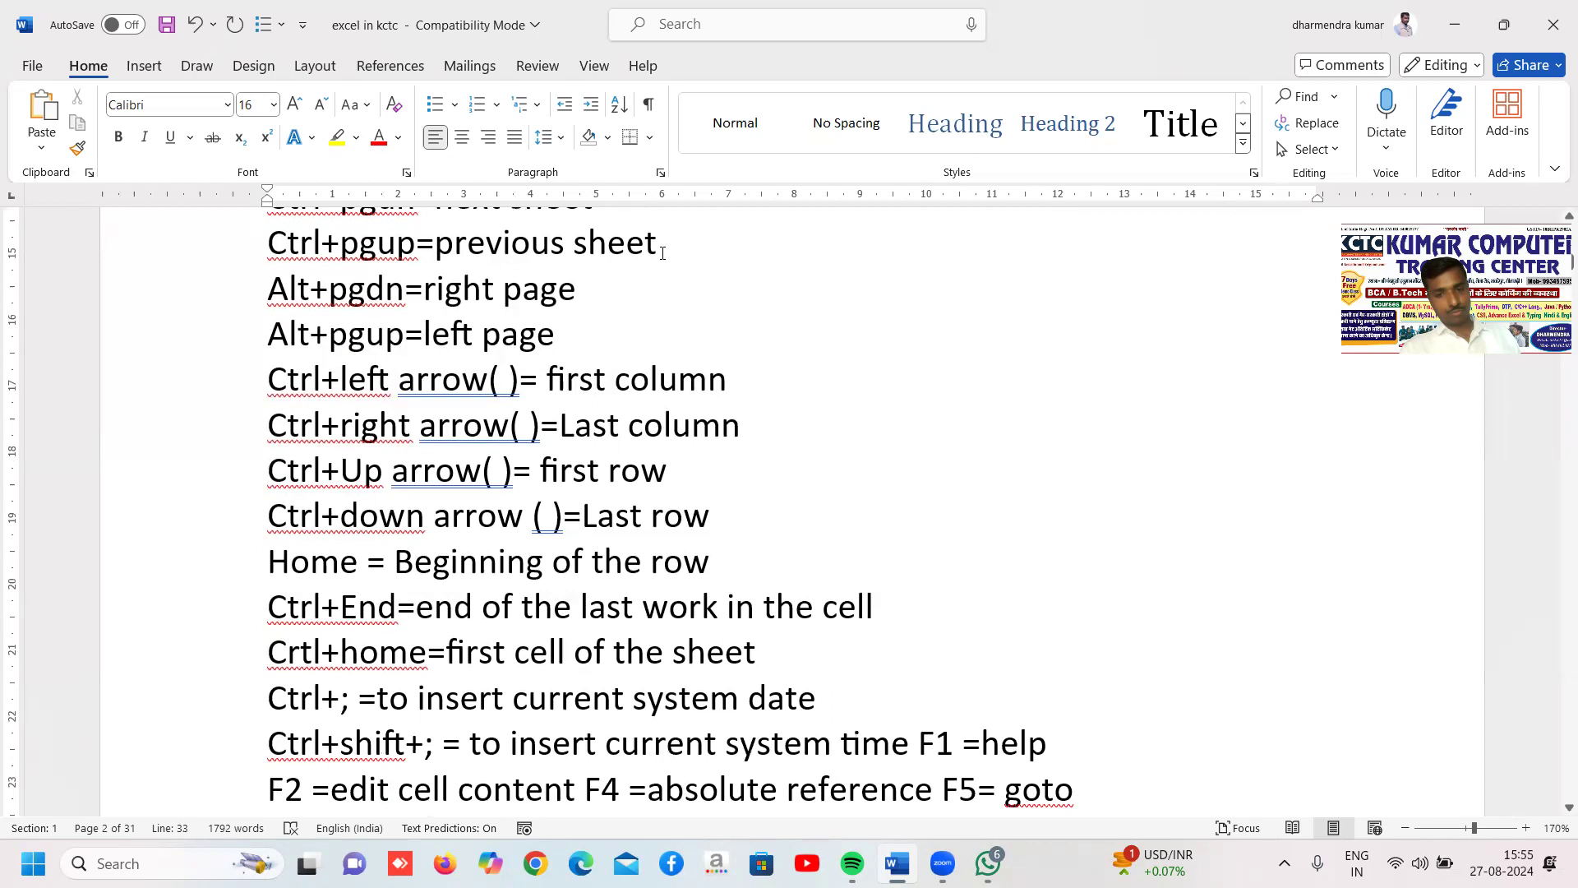
pyautogui.press('Return')
pyautogui.press('Delete')
# Break the text after "F2 =edit cell content" so that "F4 =absolute reference" starts at the top of the next page.
pyautogui.press('Right')
pyautogui.press('Right')
pyautogui.press('Right')
pyautogui.press('Right')
pyautogui.press('Right')
pyautogui.press('Right')
pyautogui.press('Right')
pyautogui.press('Right')
pyautogui.press('Right')
pyautogui.press('Right')
pyautogui.press('Right')
pyautogui.press('Right')
pyautogui.press('Right')
pyautogui.press('Right')
pyautogui.press('Right')
pyautogui.press('Right')
pyautogui.press('Right')
pyautogui.press('Right')
pyautogui.press('Right')
pyautogui.press('Right')
pyautogui.press('Right')
pyautogui.press('Right')
pyautogui.press('Right')
pyautogui.press('Right')
pyautogui.press('Right')
pyautogui.press('Right')
pyautogui.press('Right')
pyautogui.press('Right')
pyautogui.press('Right')
pyautogui.press('Left')
pyautogui.press('Left')
pyautogui.press('Right')
pyautogui.hotkey('ctrl', 'Return')
# Break the line after "F4 =absolute reference" so that "F5= goto" starts a new line.
pyautogui.press('Right')
pyautogui.press('Right')
pyautogui.press('Right')
pyautogui.press('Right')
pyautogui.press('Right')
pyautogui.press('Right')
pyautogui.press('Right')
pyautogui.press('Right')
pyautogui.press('Right')
pyautogui.press('Right')
pyautogui.press('Right')
pyautogui.press('Right')
pyautogui.press('Right')
pyautogui.press('Right')
pyautogui.press('Right')
pyautogui.press('Right')
pyautogui.press('Right')
pyautogui.press('Right')
pyautogui.press('Right')
pyautogui.press('Right')
pyautogui.press('Right')
pyautogui.press('Right')
pyautogui.press('Left')
pyautogui.press('Left')
pyautogui.press('Left')
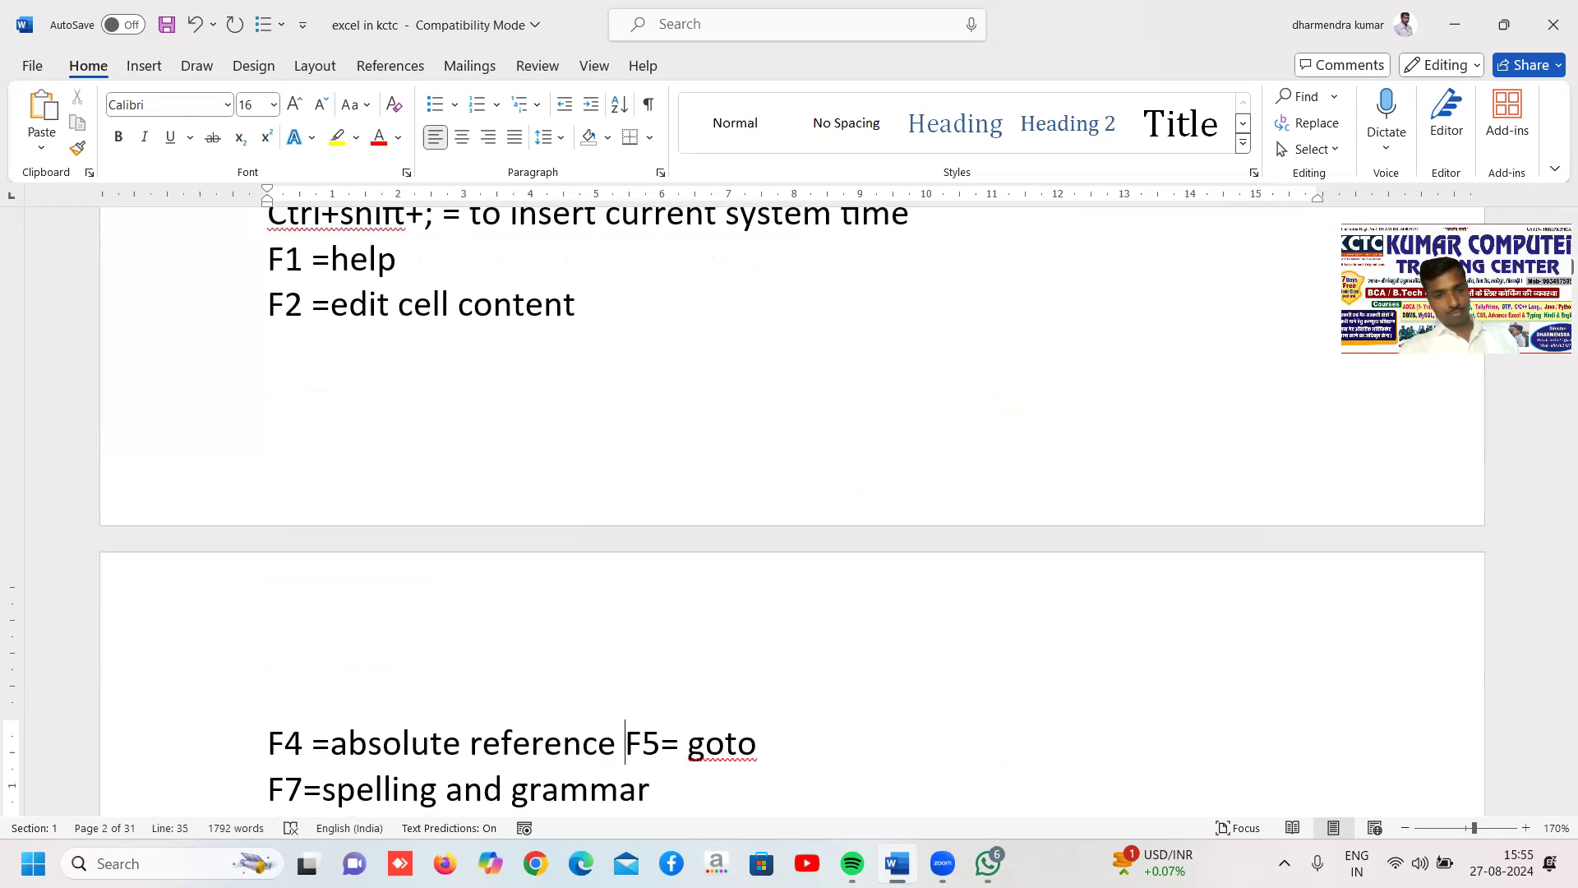
pyautogui.press('Return')
# Break the line after "F8 = lock the cell for selecting group of cells" so that the F10 shortcut starts a new line.
pyautogui.press('Right')
pyautogui.press('Down')
pyautogui.press('Right')
pyautogui.press('Right')
pyautogui.press('Right')
pyautogui.press('Right')
pyautogui.press('Right')
pyautogui.press('Right')
pyautogui.press('Right')
pyautogui.press('Right')
pyautogui.press('Right')
pyautogui.press('Right')
pyautogui.press('Right')
pyautogui.press('Right')
pyautogui.press('Down')
pyautogui.press('Right')
pyautogui.press('Right')
pyautogui.press('Right')
pyautogui.press('Right')
pyautogui.press('Right')
pyautogui.press('Right')
pyautogui.press('Right')
pyautogui.press('Right')
pyautogui.press('Right')
pyautogui.press('Right')
pyautogui.press('Right')
pyautogui.press('Right')
pyautogui.press('Right')
pyautogui.press('Right')
pyautogui.press('Right')
pyautogui.press('Right')
pyautogui.press('Right')
pyautogui.press('Right')
pyautogui.press('Right')
pyautogui.press('Right')
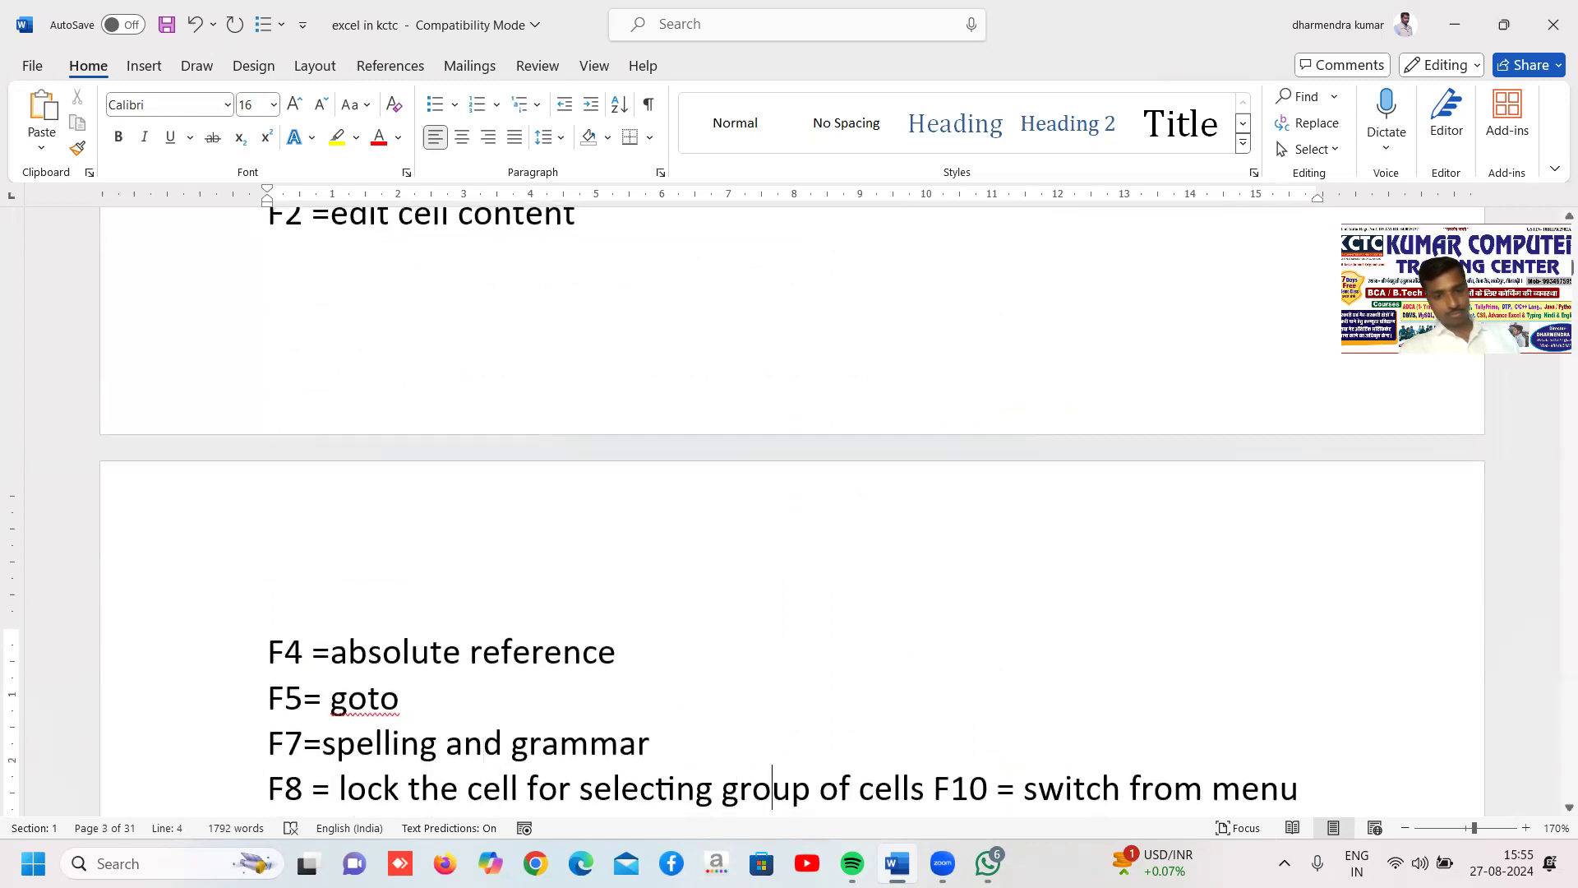
pyautogui.press('Left')
pyautogui.press('Return')
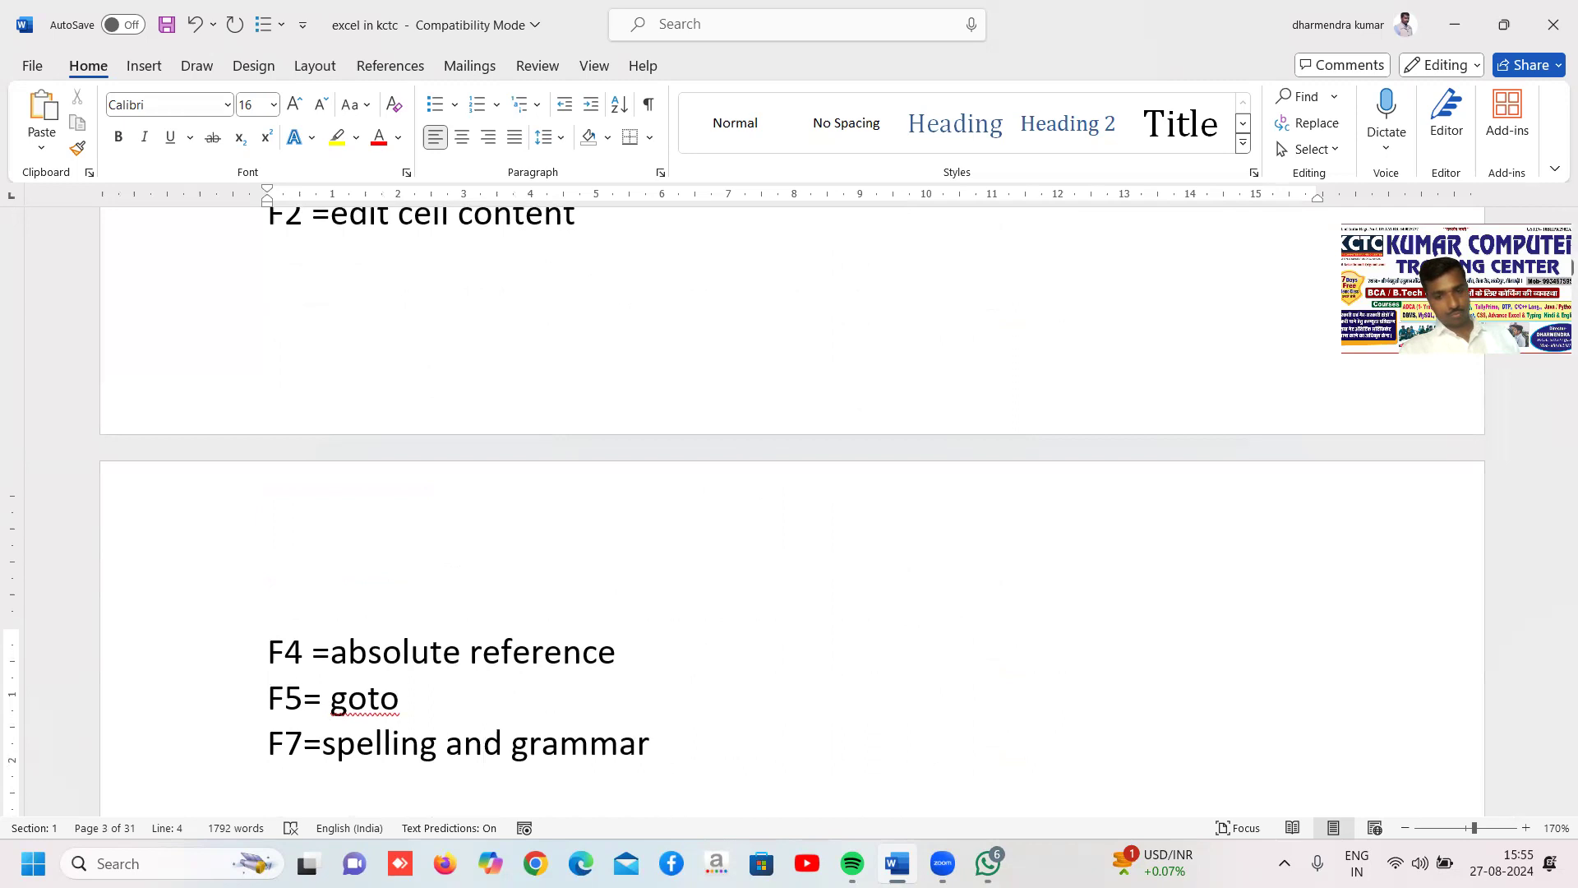
# Break the line after "F11 = to create chart in separate sheet" so that "Ctrl+select by left button" starts a new line.
pyautogui.press('Right')
pyautogui.press('Right')
pyautogui.press('Right')
pyautogui.press('Right')
pyautogui.press('Right')
pyautogui.press('Right')
pyautogui.press('Right')
pyautogui.press('Right')
pyautogui.press('Right')
pyautogui.press('Right')
pyautogui.press('Right')
pyautogui.press('Right')
pyautogui.press('Right')
pyautogui.press('Right')
pyautogui.press('Right')
pyautogui.press('Right')
pyautogui.press('Right')
pyautogui.press('Right')
pyautogui.press('Right')
pyautogui.press('Down')
pyautogui.press('Right')
pyautogui.press('Right')
pyautogui.press('Right')
pyautogui.press('Right')
pyautogui.press('Right')
pyautogui.press('Right')
pyautogui.press('Right')
pyautogui.press('Right')
pyautogui.press('Right')
pyautogui.press('Right')
pyautogui.press('Right')
pyautogui.press('Right')
pyautogui.press('Right')
pyautogui.press('Right')
pyautogui.press('Right')
pyautogui.press('Right')
pyautogui.press('Right')
pyautogui.press('Right')
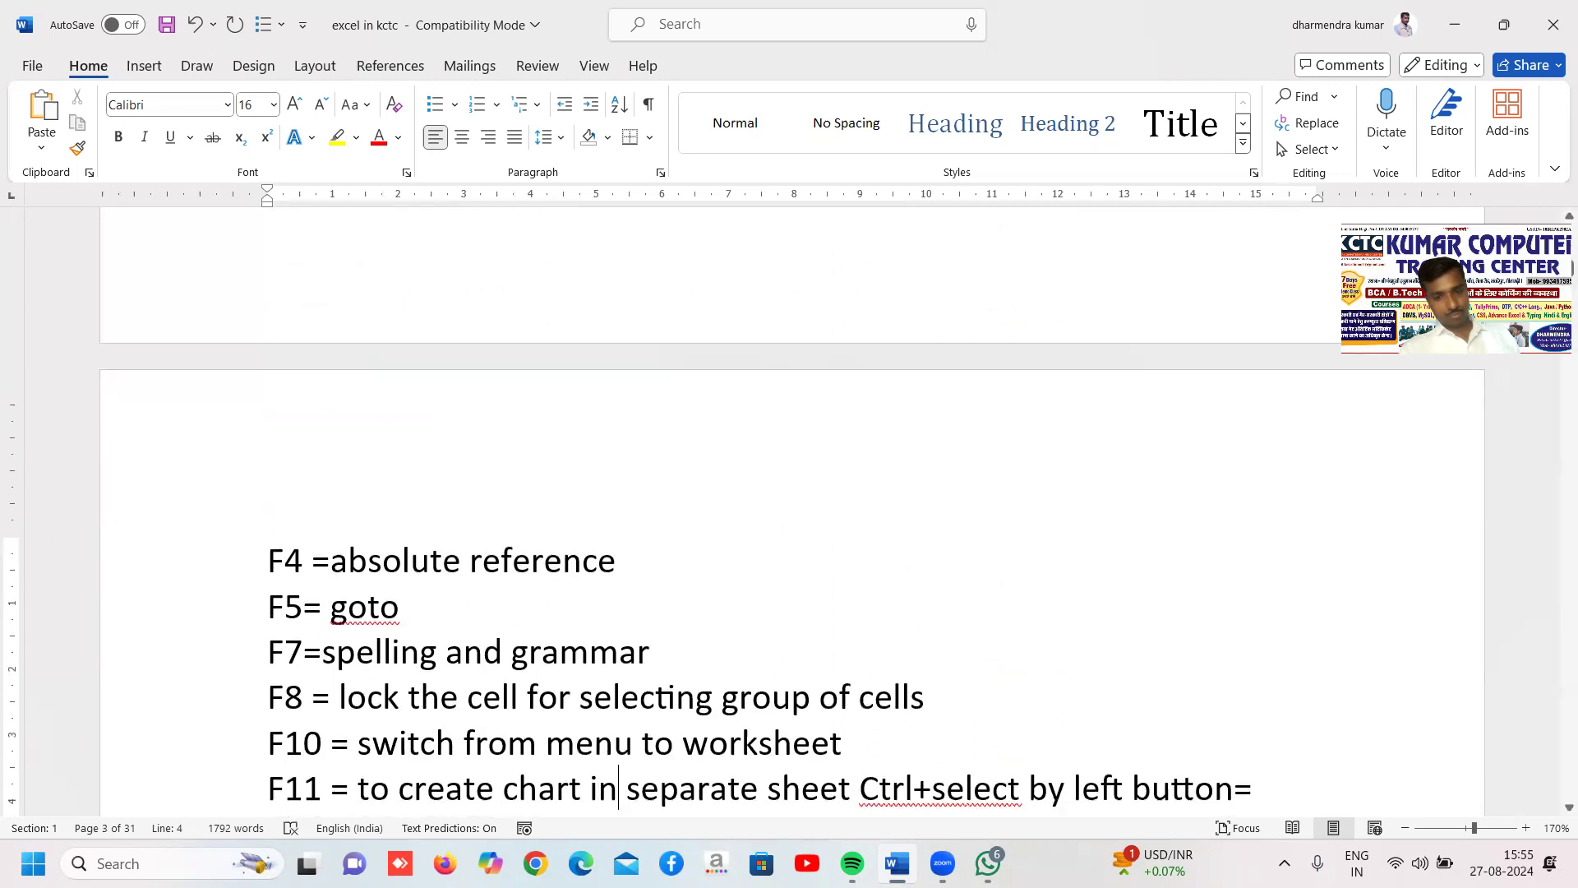
pyautogui.press('Left')
pyautogui.press('Return')
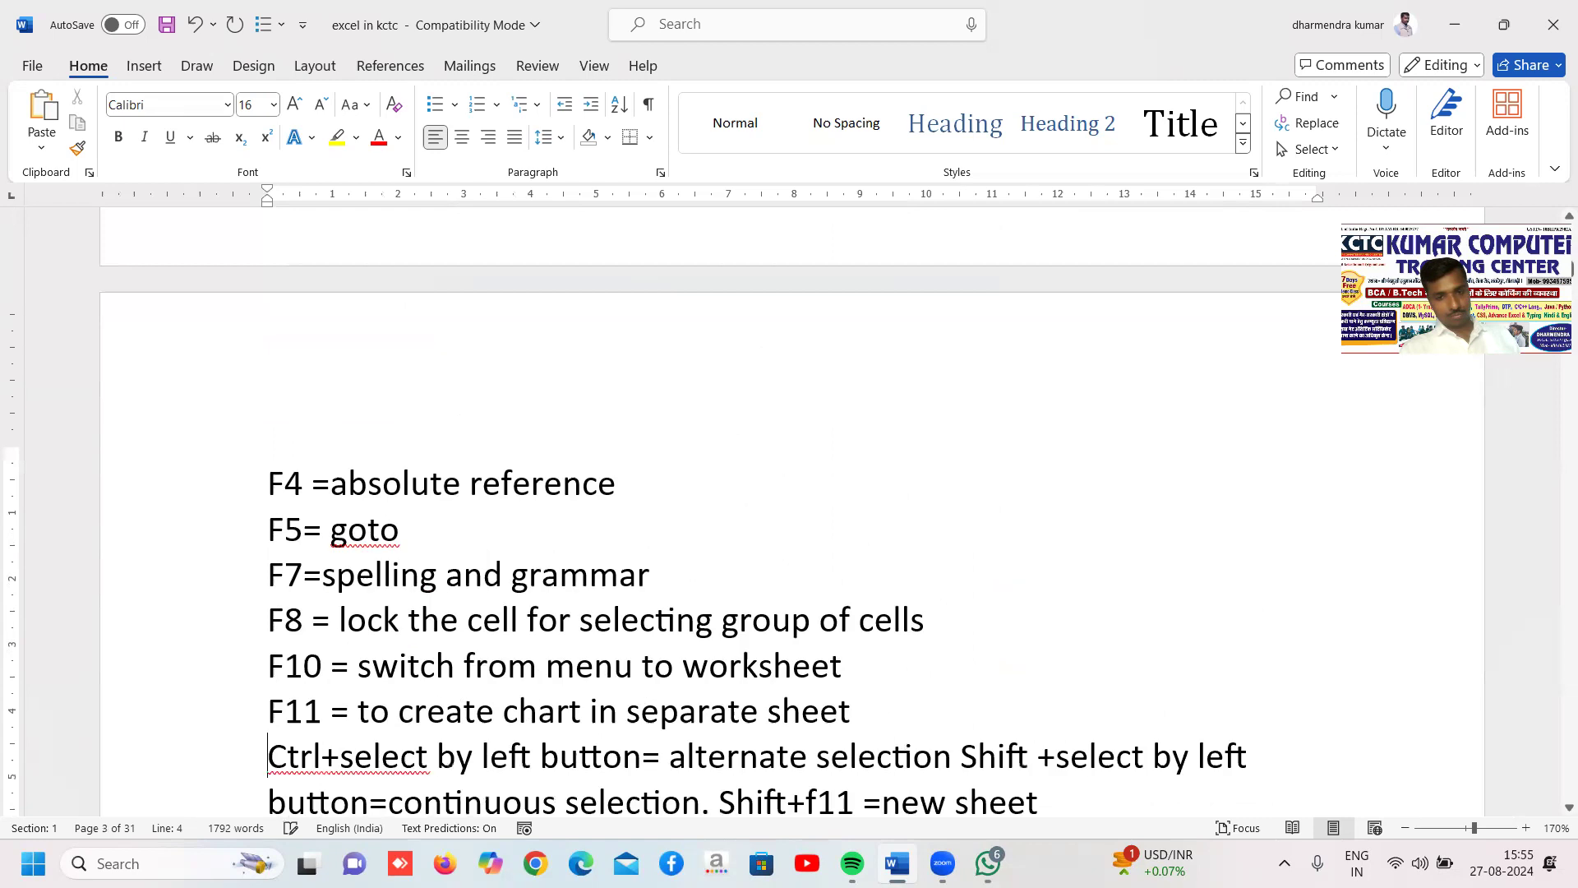
# Break the line after "alternate selection" so that "Shift +select by left button" starts a new line.
pyautogui.press('Right')
pyautogui.press('Right')
pyautogui.press('Right')
pyautogui.press('Right')
pyautogui.press('Right')
pyautogui.press('Right')
pyautogui.press('Right')
pyautogui.press('Right')
pyautogui.press('Right')
pyautogui.press('Right')
pyautogui.press('Right')
pyautogui.press('Right')
pyautogui.press('Right')
pyautogui.press('Right')
pyautogui.press('Right')
pyautogui.press('Right')
pyautogui.press('Right')
pyautogui.press('Right')
pyautogui.press('Right')
pyautogui.press('Right')
pyautogui.press('Right')
pyautogui.press('Left')
pyautogui.press('Left')
pyautogui.press('Left')
pyautogui.press('Left')
pyautogui.press('Left')
pyautogui.press('Left')
pyautogui.press('Left')
pyautogui.press('Left')
pyautogui.press('Left')
pyautogui.press('Left')
pyautogui.press('Left')
pyautogui.press('Left')
pyautogui.press('Left')
pyautogui.press('Left')
pyautogui.press('Left')
pyautogui.press('Left')
pyautogui.press('Left')
pyautogui.press('Left')
pyautogui.press('Left')
pyautogui.press('Left')
pyautogui.press('Left')
pyautogui.press('Left')
pyautogui.press('Left')
pyautogui.press('Left')
pyautogui.press('Left')
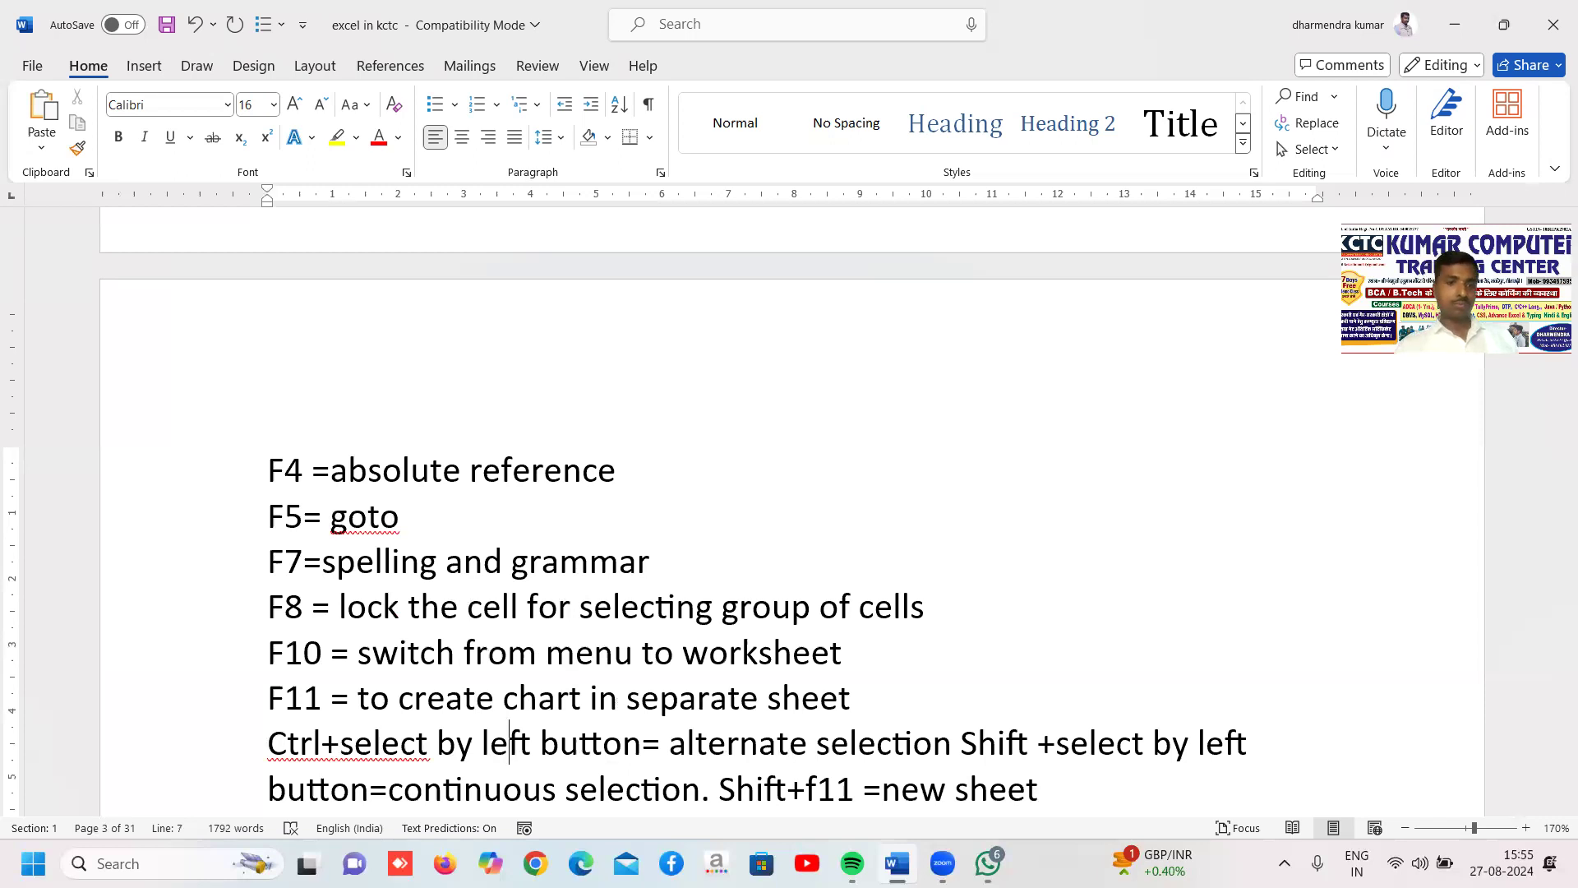
pyautogui.press('Right')
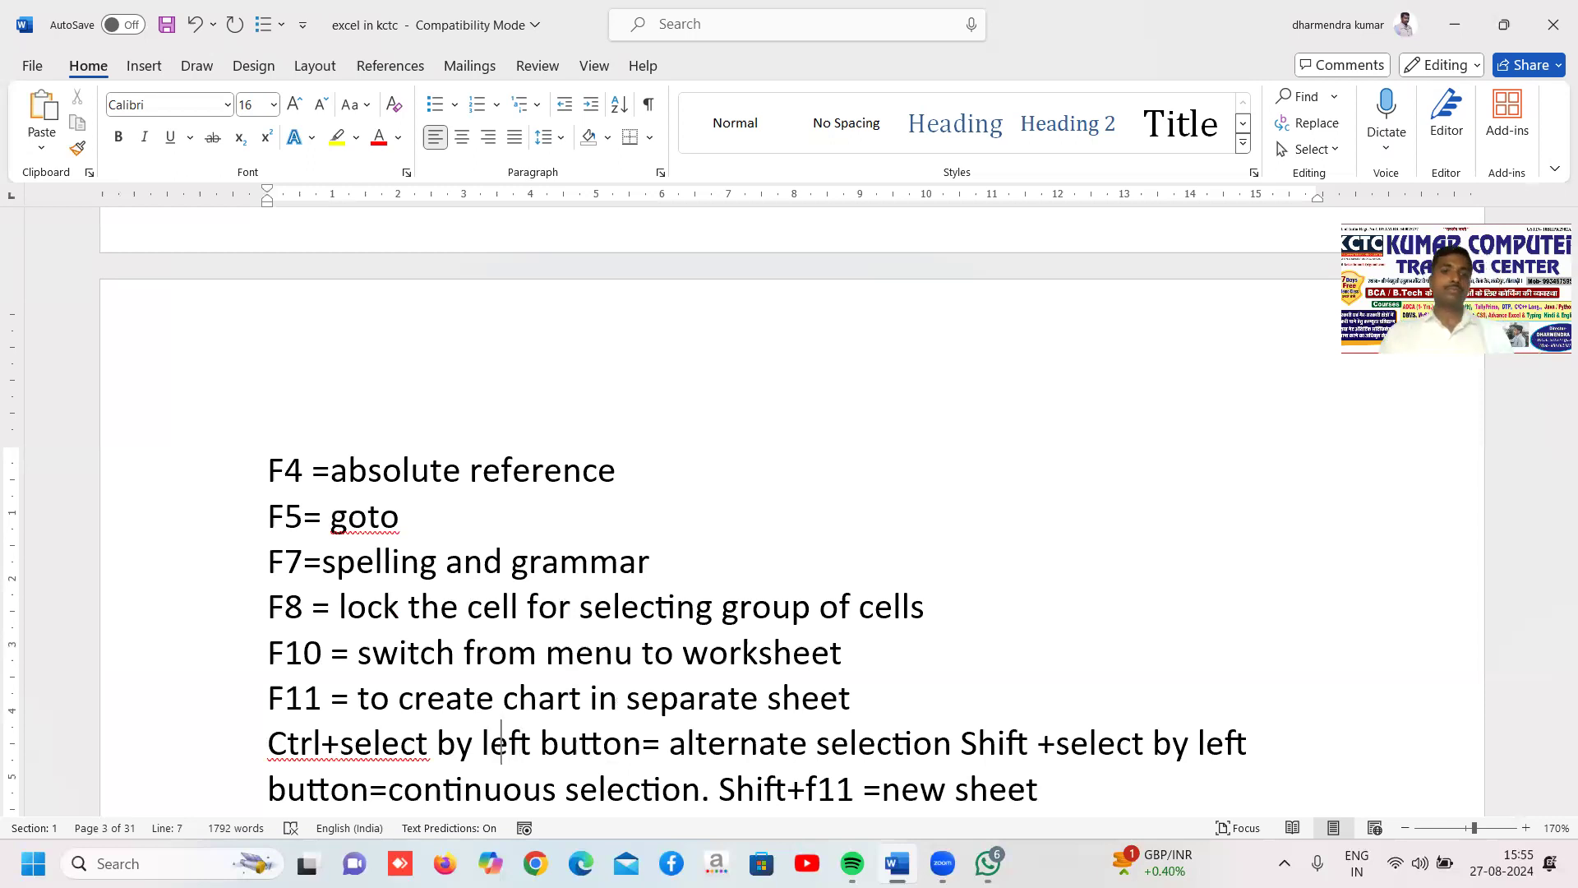
pyautogui.press('Right')
pyautogui.press('Right')
pyautogui.press('Right')
pyautogui.press('Right')
pyautogui.press('Right')
pyautogui.press('Right')
pyautogui.press('Right')
pyautogui.press('Right')
pyautogui.press('Right')
pyautogui.press('Right')
pyautogui.press('Right')
pyautogui.press('Right')
pyautogui.press('Right')
pyautogui.press('Right')
pyautogui.press('Right')
pyautogui.press('Right')
pyautogui.press('Right')
pyautogui.press('Right')
pyautogui.press('Right')
pyautogui.press('Right')
pyautogui.press('Right')
pyautogui.press('Right')
pyautogui.press('Right')
pyautogui.press('Right')
pyautogui.press('Right')
pyautogui.press('Right')
pyautogui.press('Right')
pyautogui.press('Return')
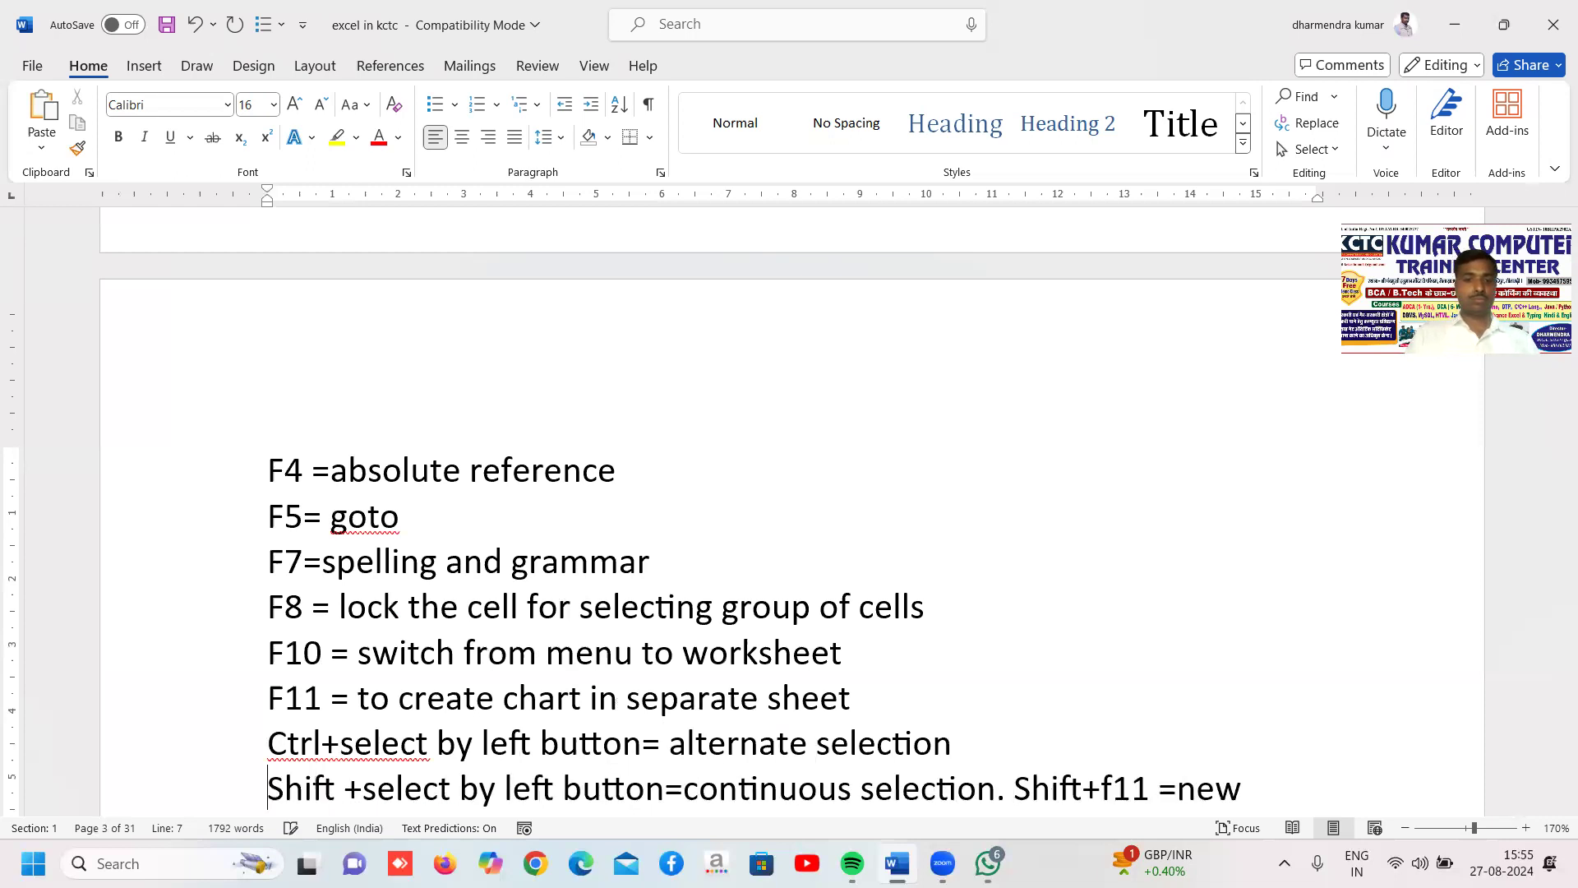
# Break the line after "continuous selection." so that "Shift+f11 =new sheet" starts a new line.
pyautogui.press('Right')
pyautogui.press('Right')
pyautogui.press('Right')
pyautogui.press('Right')
pyautogui.press('Right')
pyautogui.press('Right')
pyautogui.press('Right')
pyautogui.press('Right')
pyautogui.press('Right')
pyautogui.press('Right')
pyautogui.press('Right')
pyautogui.press('Right')
pyautogui.press('Right')
pyautogui.press('Right')
pyautogui.press('Right')
pyautogui.press('Right')
pyautogui.press('Right')
pyautogui.press('Right')
pyautogui.press('Right')
pyautogui.press('Right')
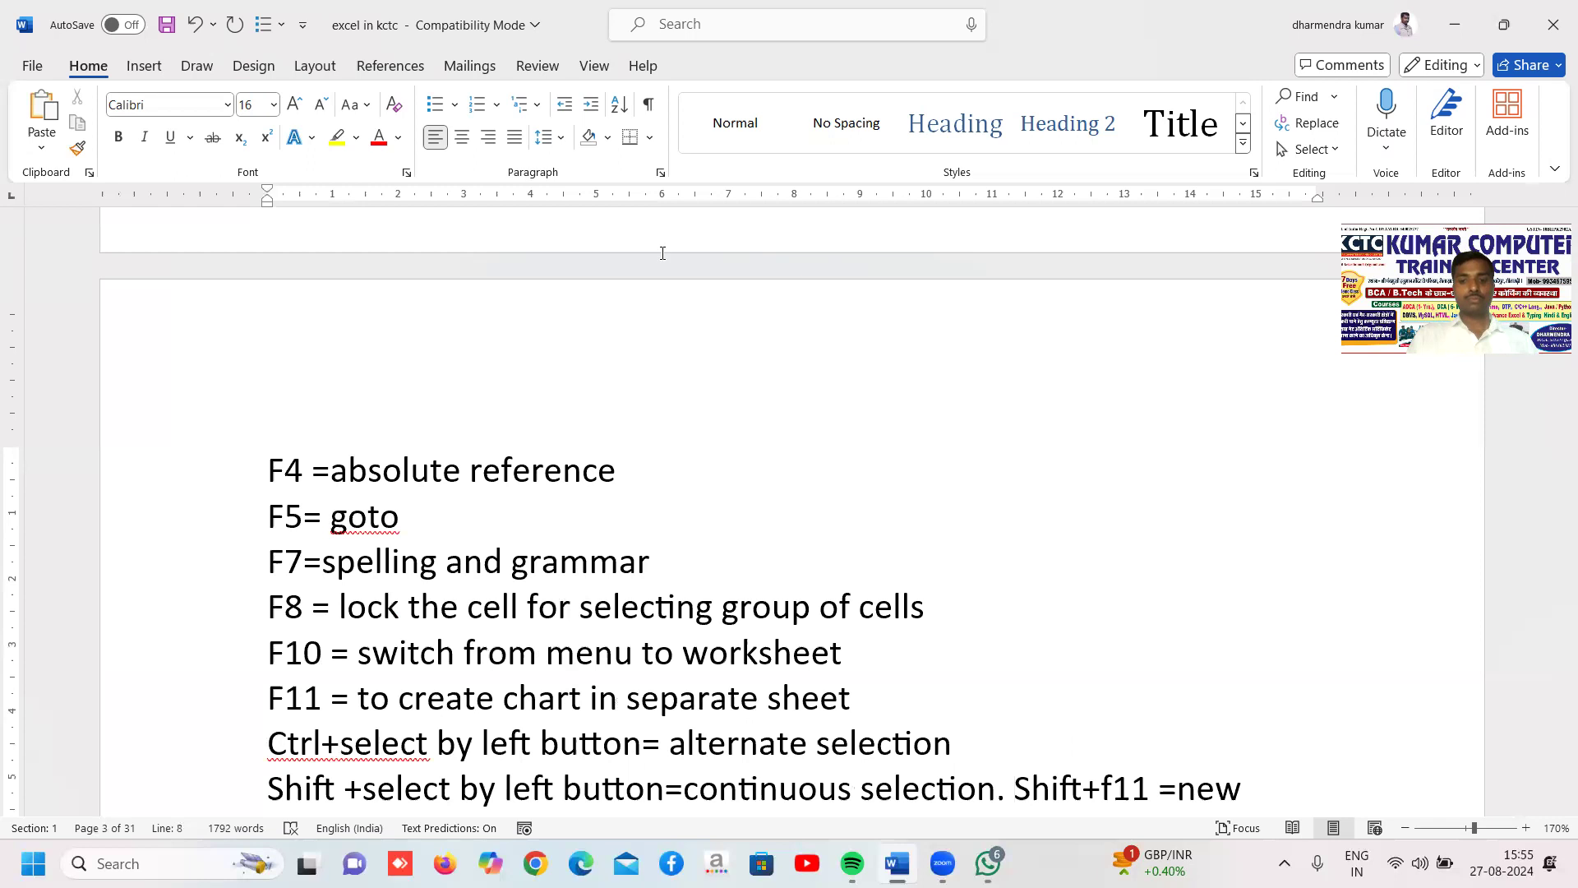
pyautogui.press('Return')
# Break the line after "F12 =save as" so that "Ctrl+F12 =open" starts a new line.
pyautogui.press('Right')
pyautogui.press('Right')
pyautogui.press('Right')
pyautogui.press('Right')
pyautogui.press('Right')
pyautogui.press('Right')
pyautogui.press('Right')
pyautogui.press('Right')
pyautogui.press('Right')
pyautogui.press('Right')
pyautogui.press('Right')
pyautogui.press('Right')
pyautogui.press('Right')
pyautogui.press('Right')
pyautogui.press('Right')
pyautogui.press('Right')
pyautogui.press('Right')
pyautogui.press('Right')
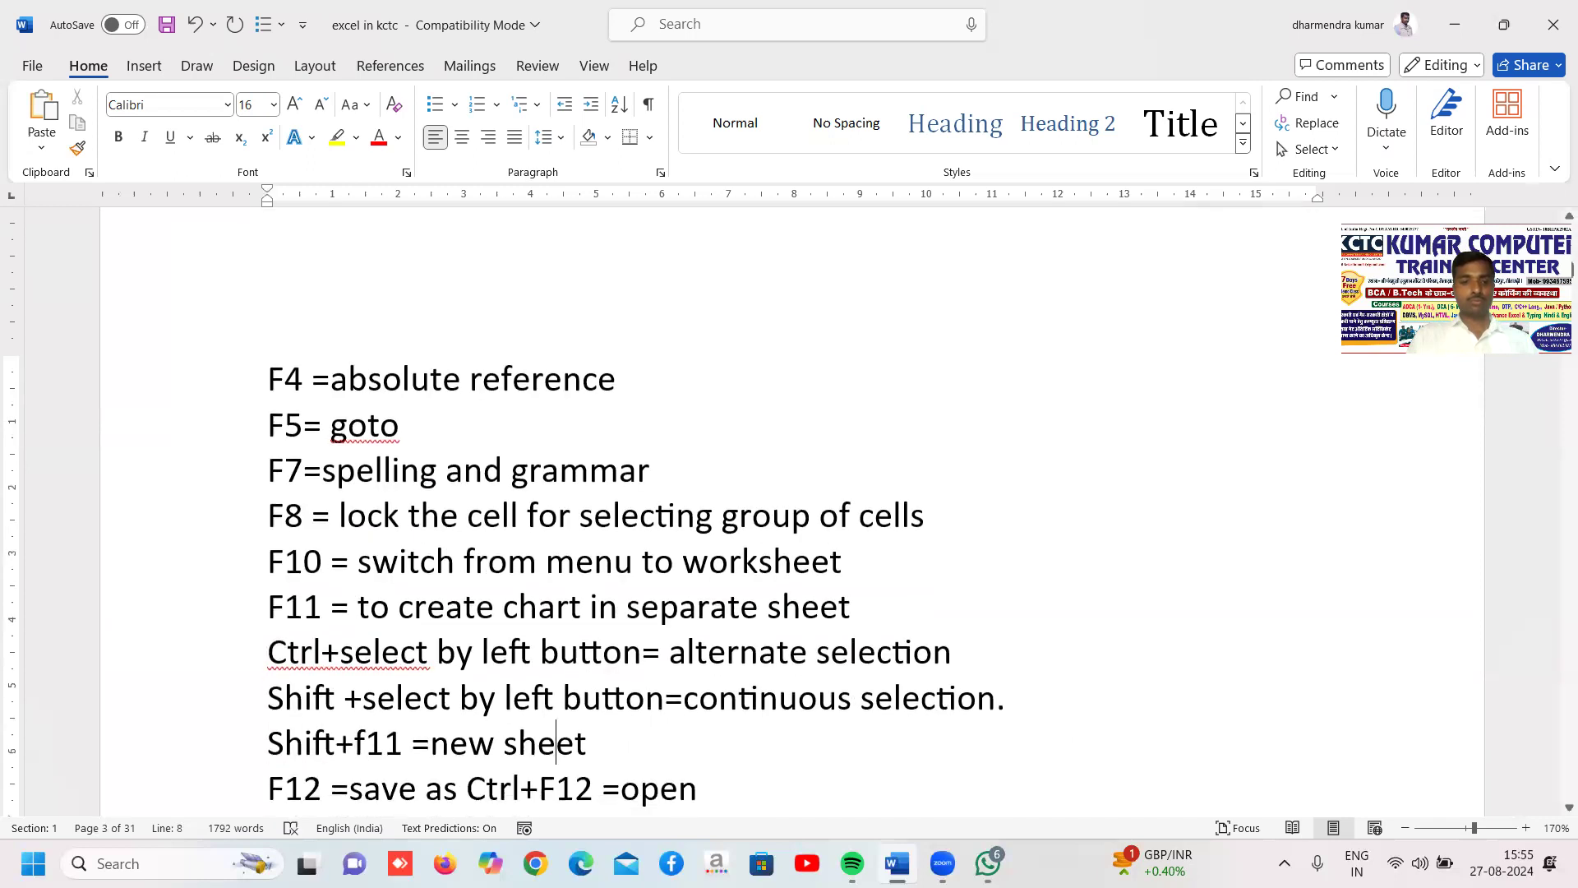
pyautogui.press('Down')
pyautogui.press('Left')
pyautogui.press('Left')
pyautogui.press('Left')
pyautogui.press('Left')
pyautogui.press('Left')
pyautogui.press('Left')
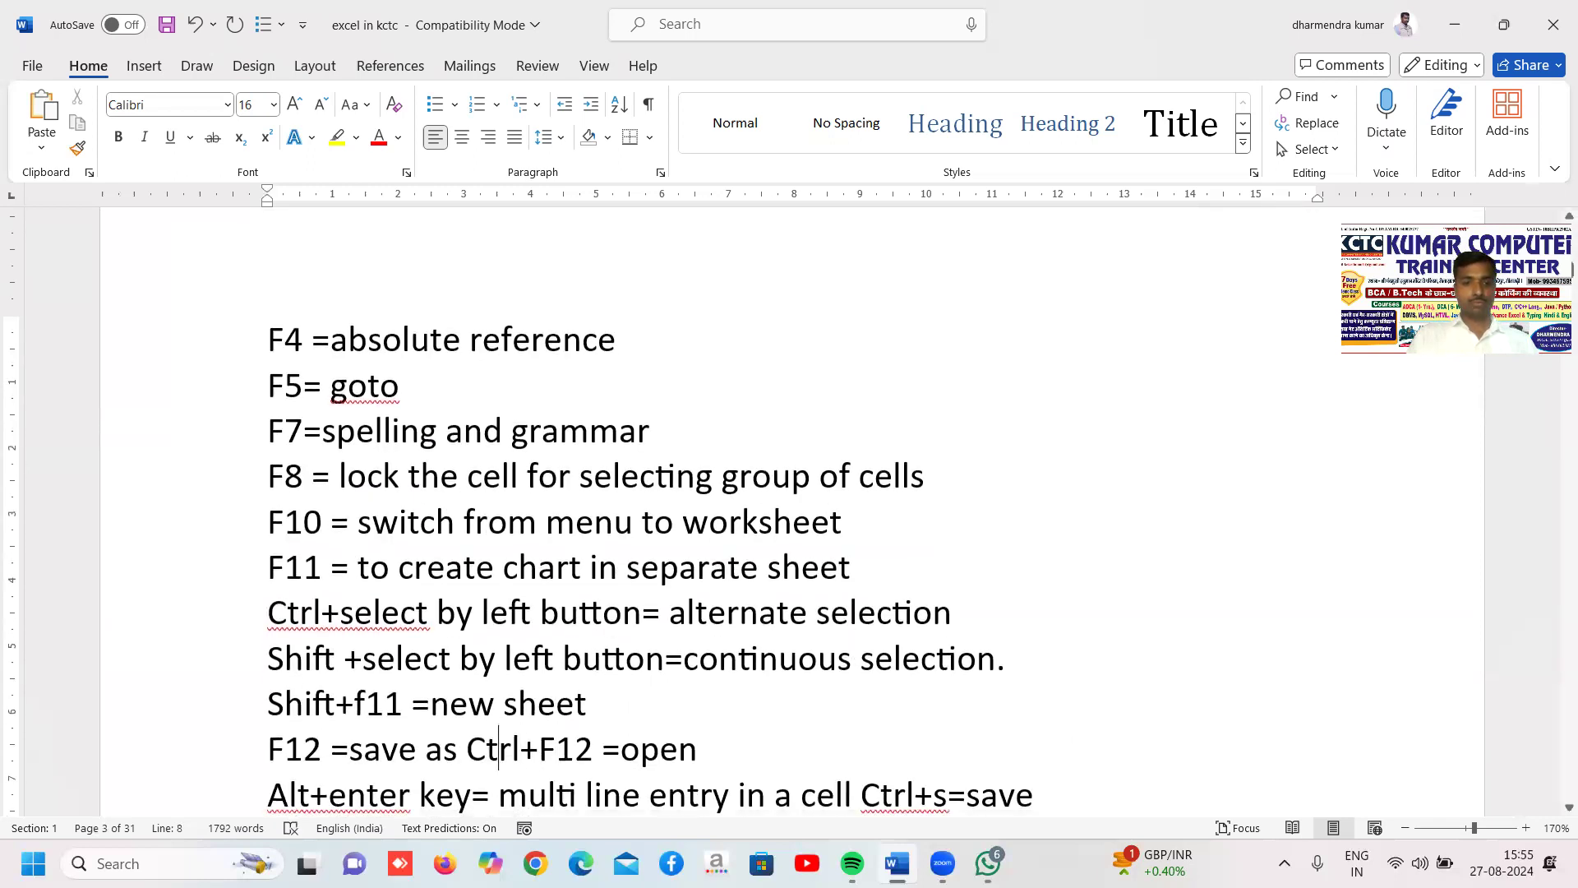
pyautogui.press('Return')
# Break the line after "Alt+enter key= multi line entry in a cell" so that "Ctrl+s=save" starts a new line.
pyautogui.press('Right')
pyautogui.press('Right')
pyautogui.press('Right')
pyautogui.press('Right')
pyautogui.press('Right')
pyautogui.press('Right')
pyautogui.press('Right')
pyautogui.press('Right')
pyautogui.press('Right')
pyautogui.press('Right')
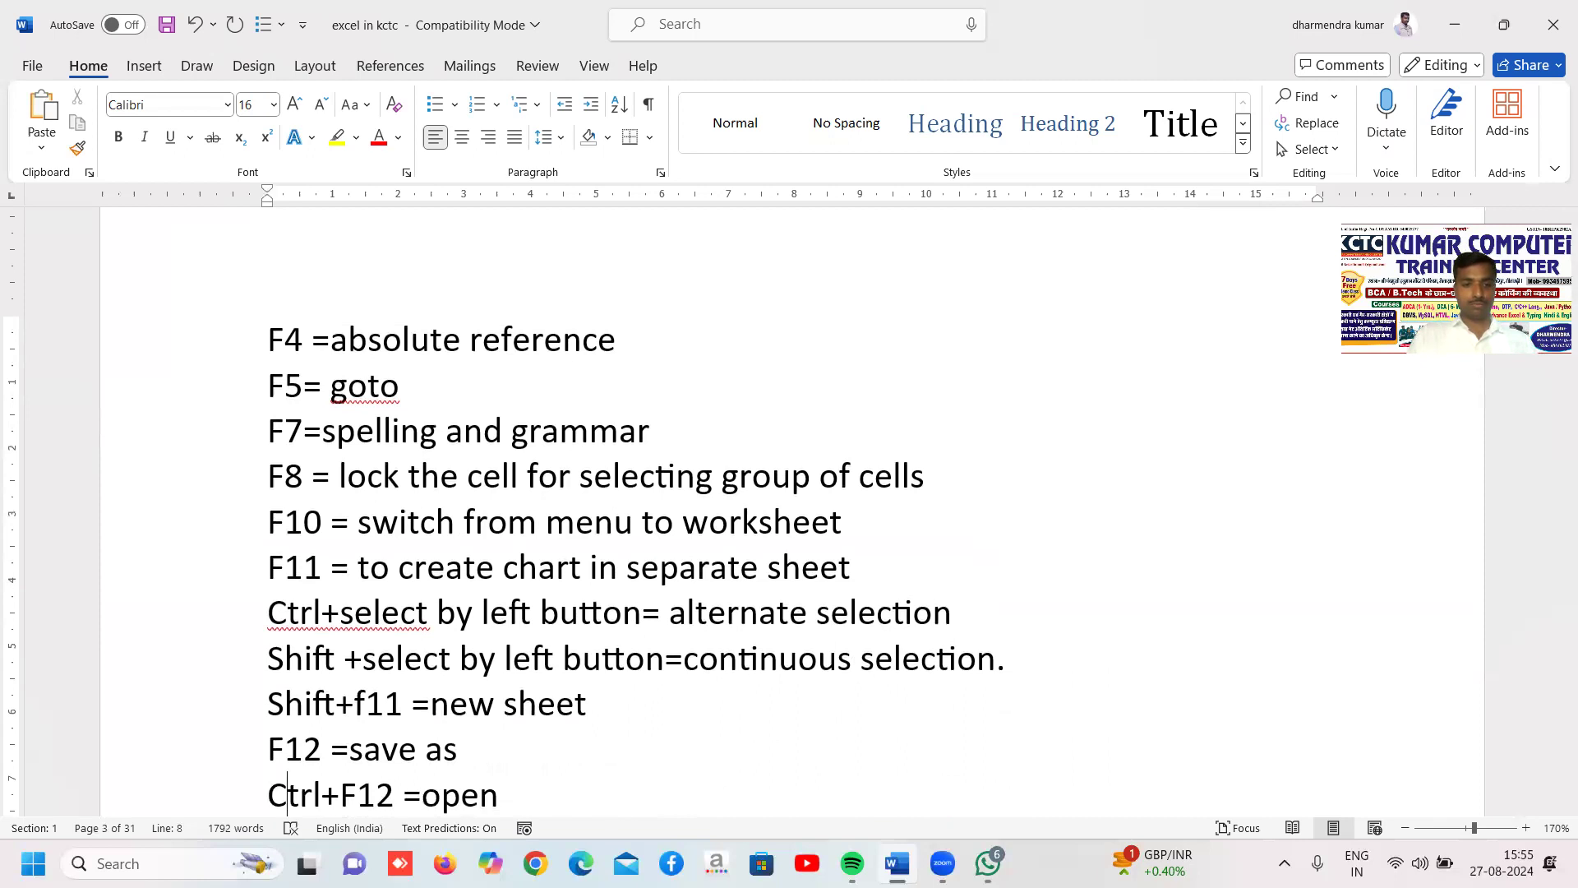
pyautogui.press('Down')
pyautogui.press('Right')
pyautogui.press('Right')
pyautogui.press('Right')
pyautogui.press('Right')
pyautogui.press('Right')
pyautogui.press('Right')
pyautogui.press('Right')
pyautogui.press('Right')
pyautogui.press('Right')
pyautogui.press('Right')
pyautogui.press('Right')
pyautogui.press('Right')
pyautogui.press('Right')
pyautogui.press('Right')
pyautogui.press('Right')
pyautogui.press('Right')
pyautogui.press('Right')
pyautogui.press('Right')
pyautogui.press('Right')
pyautogui.press('Right')
pyautogui.press('Right')
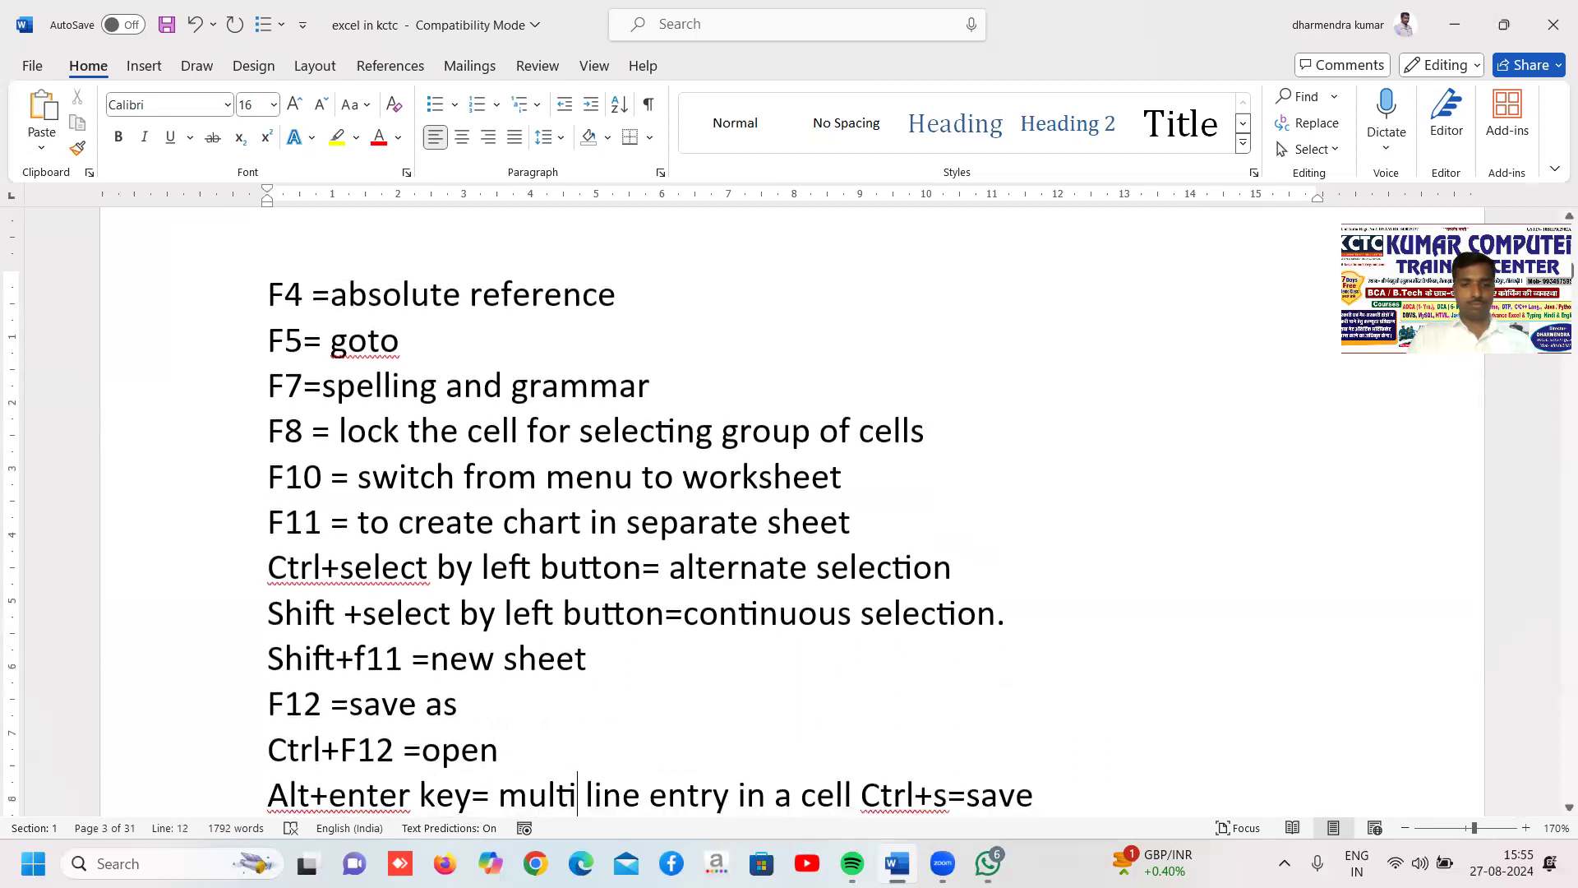
pyautogui.press('Left')
pyautogui.press('Return')
# Break the line after "Ctrl+f2 =print preview" so that "Ctrl+p= print" starts a new line.
pyautogui.press('Right')
pyautogui.press('Right')
pyautogui.press('Right')
pyautogui.press('Right')
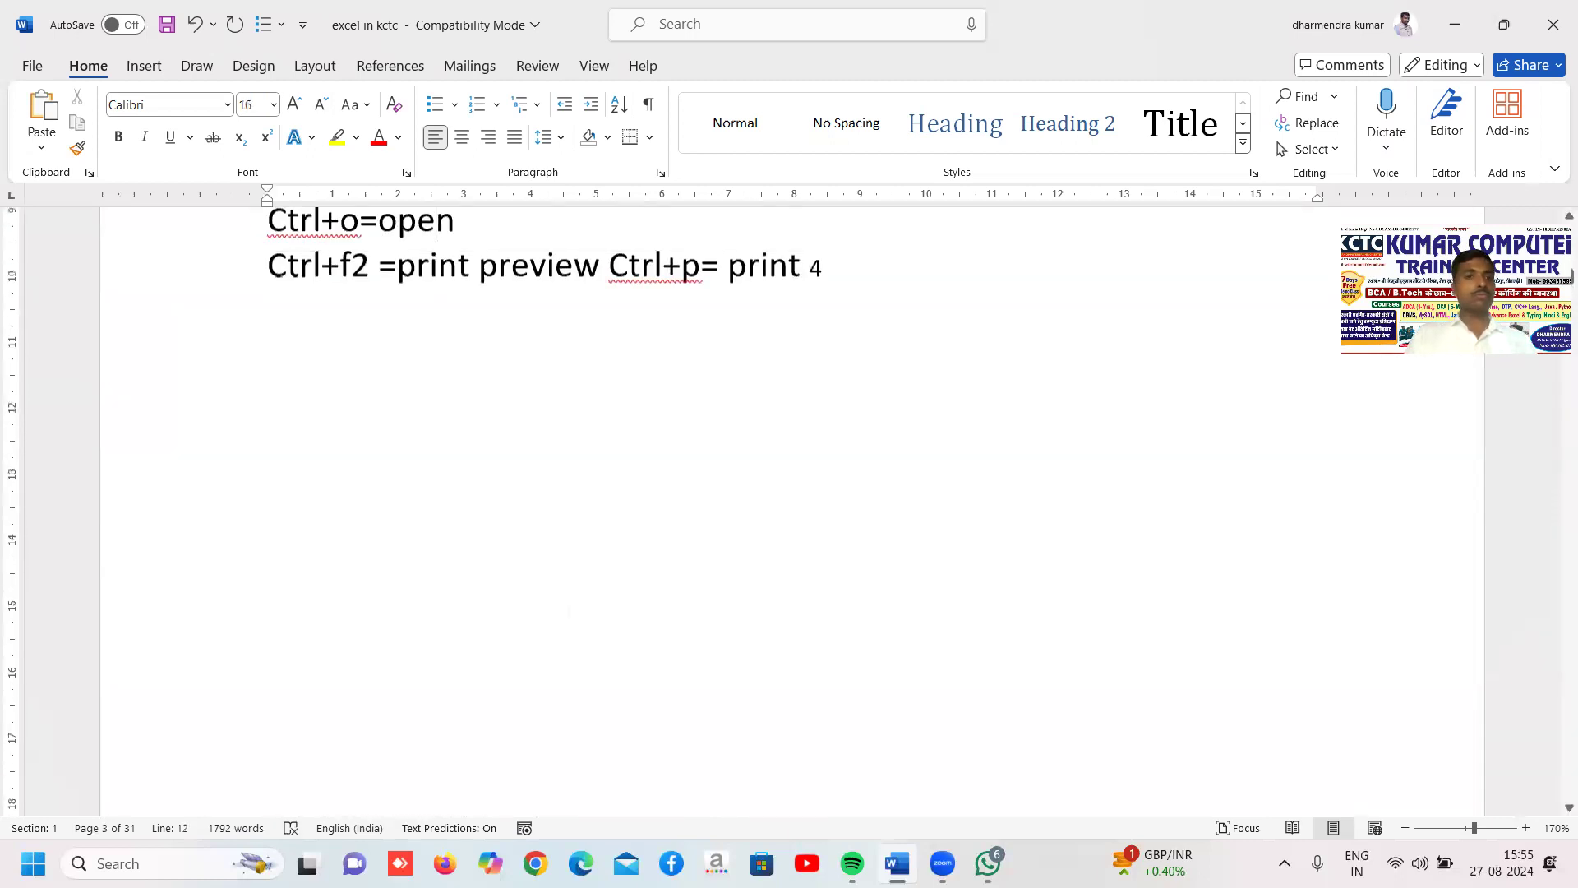
pyautogui.press('Right')
pyautogui.press('Right')
pyautogui.press('Right')
pyautogui.press('Right')
pyautogui.press('Right')
pyautogui.press('Right')
pyautogui.press('Right')
pyautogui.press('Right')
pyautogui.press('Right')
pyautogui.press('Right')
pyautogui.press('Right')
pyautogui.press('Right')
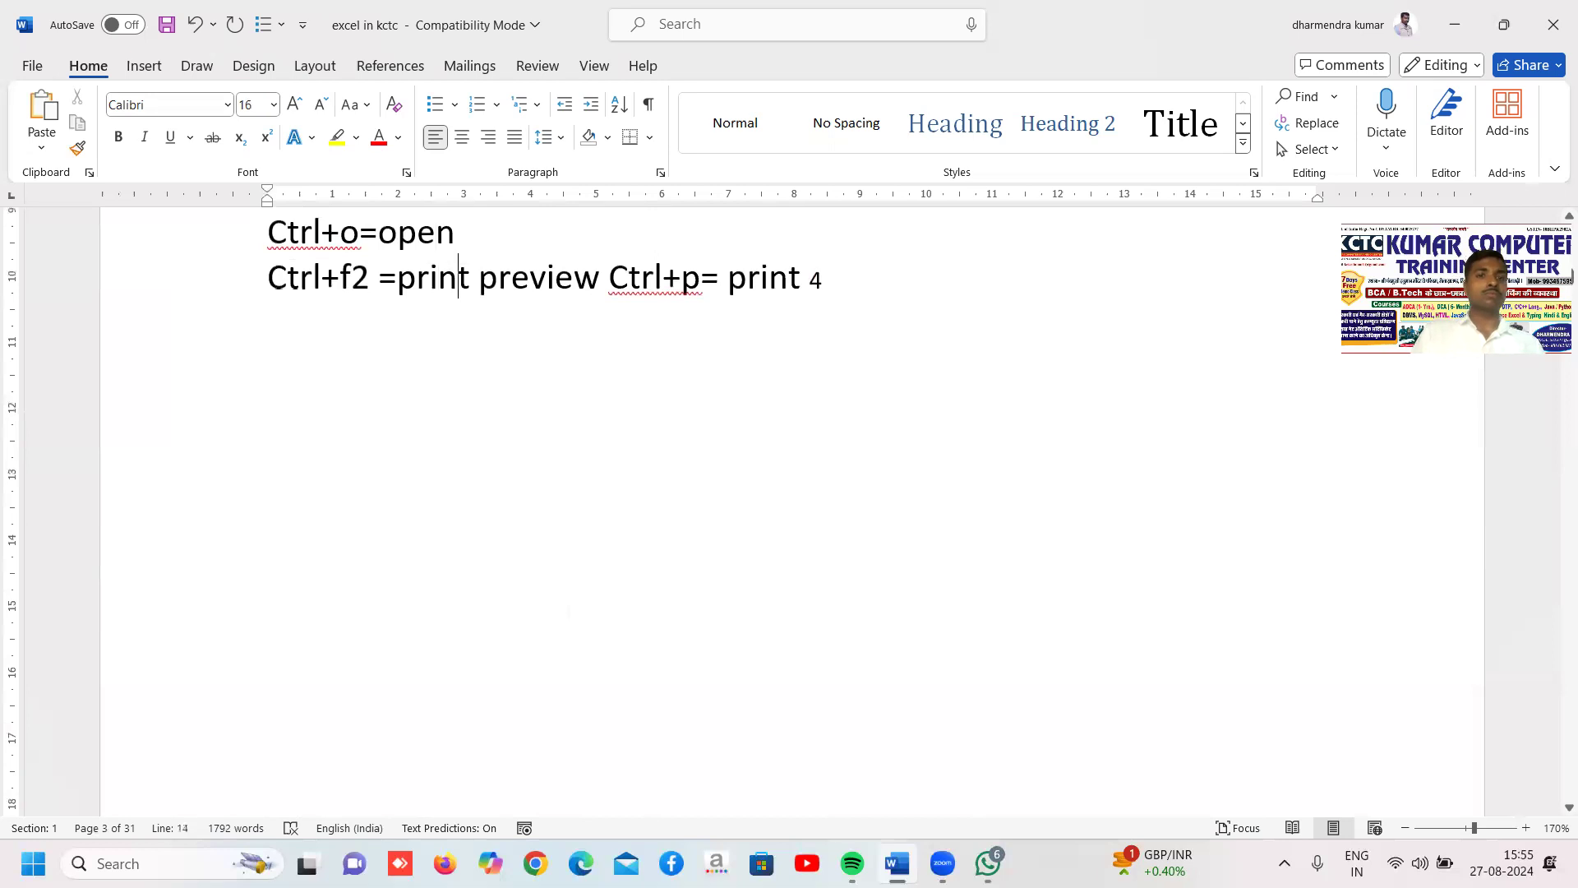
pyautogui.press('Left')
pyautogui.press('Return')
# Delete the stray "4" after "Ctrl+p= print" and start a new line there.
pyautogui.press('Right')
pyautogui.press('Right')
pyautogui.press('Right')
pyautogui.press('Right')
pyautogui.press('Right')
pyautogui.press('Right')
pyautogui.press('Right')
pyautogui.press('Right')
pyautogui.press('Right')
pyautogui.press('Right')
pyautogui.press('Right')
pyautogui.press('Right')
pyautogui.press('Right')
pyautogui.press('Right')
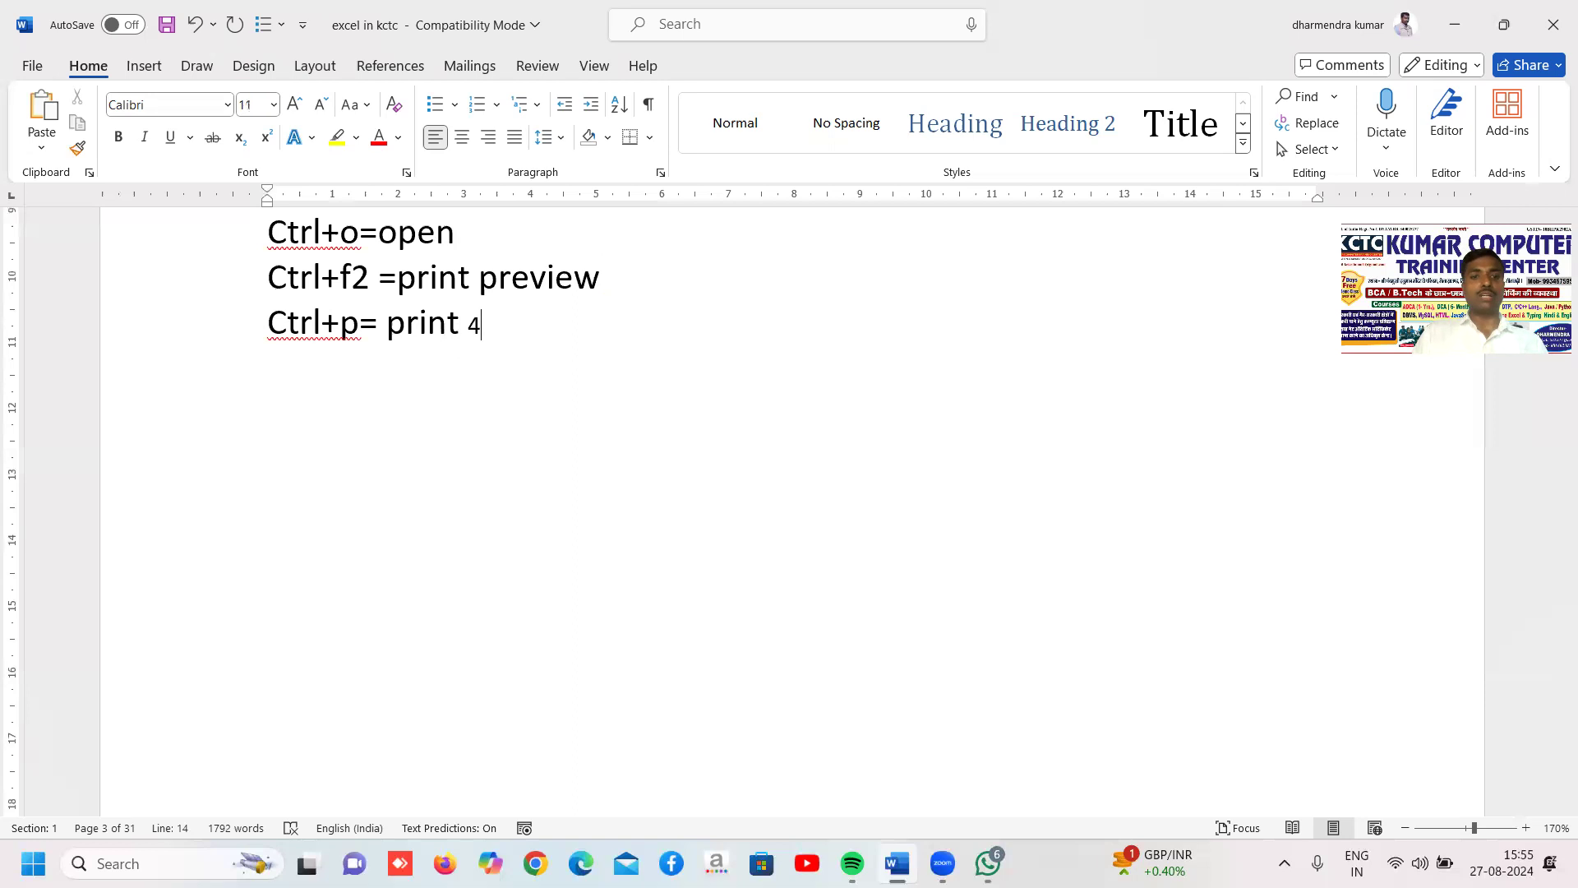
pyautogui.press('Delete')
pyautogui.press('BackSpace')
pyautogui.press('Return')
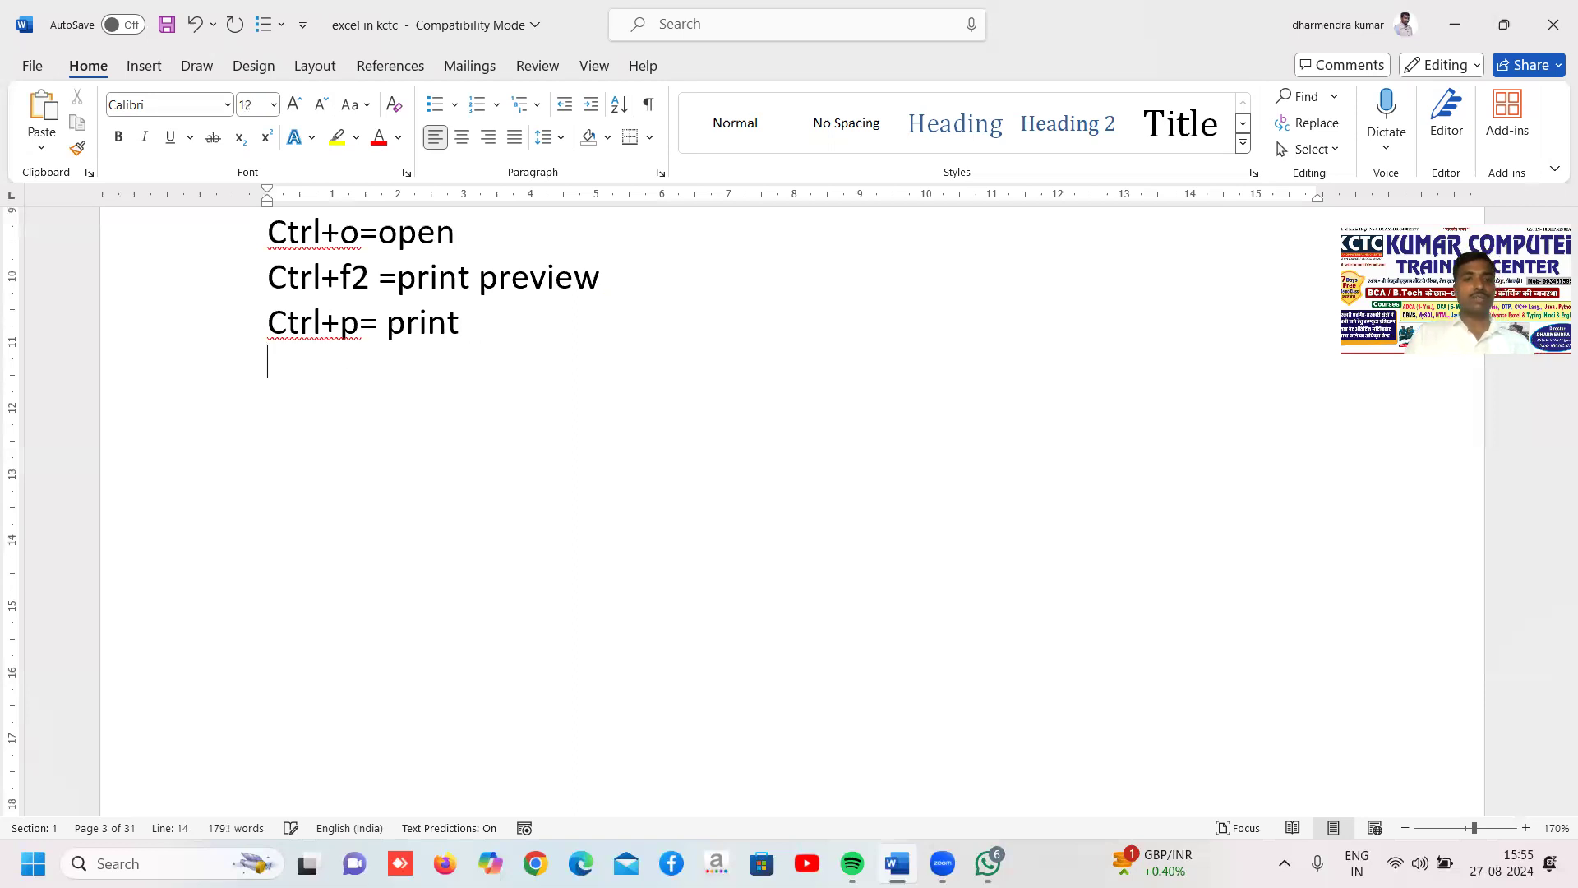
# Break the line after "Ctrl+space= to select a column" so that "Shift +space=to select a row" starts a new line.
pyautogui.press('Down')
pyautogui.press('Down')
pyautogui.press('Down')
pyautogui.press('Down')
pyautogui.press('Up')
pyautogui.press('Up')
pyautogui.press('Up')
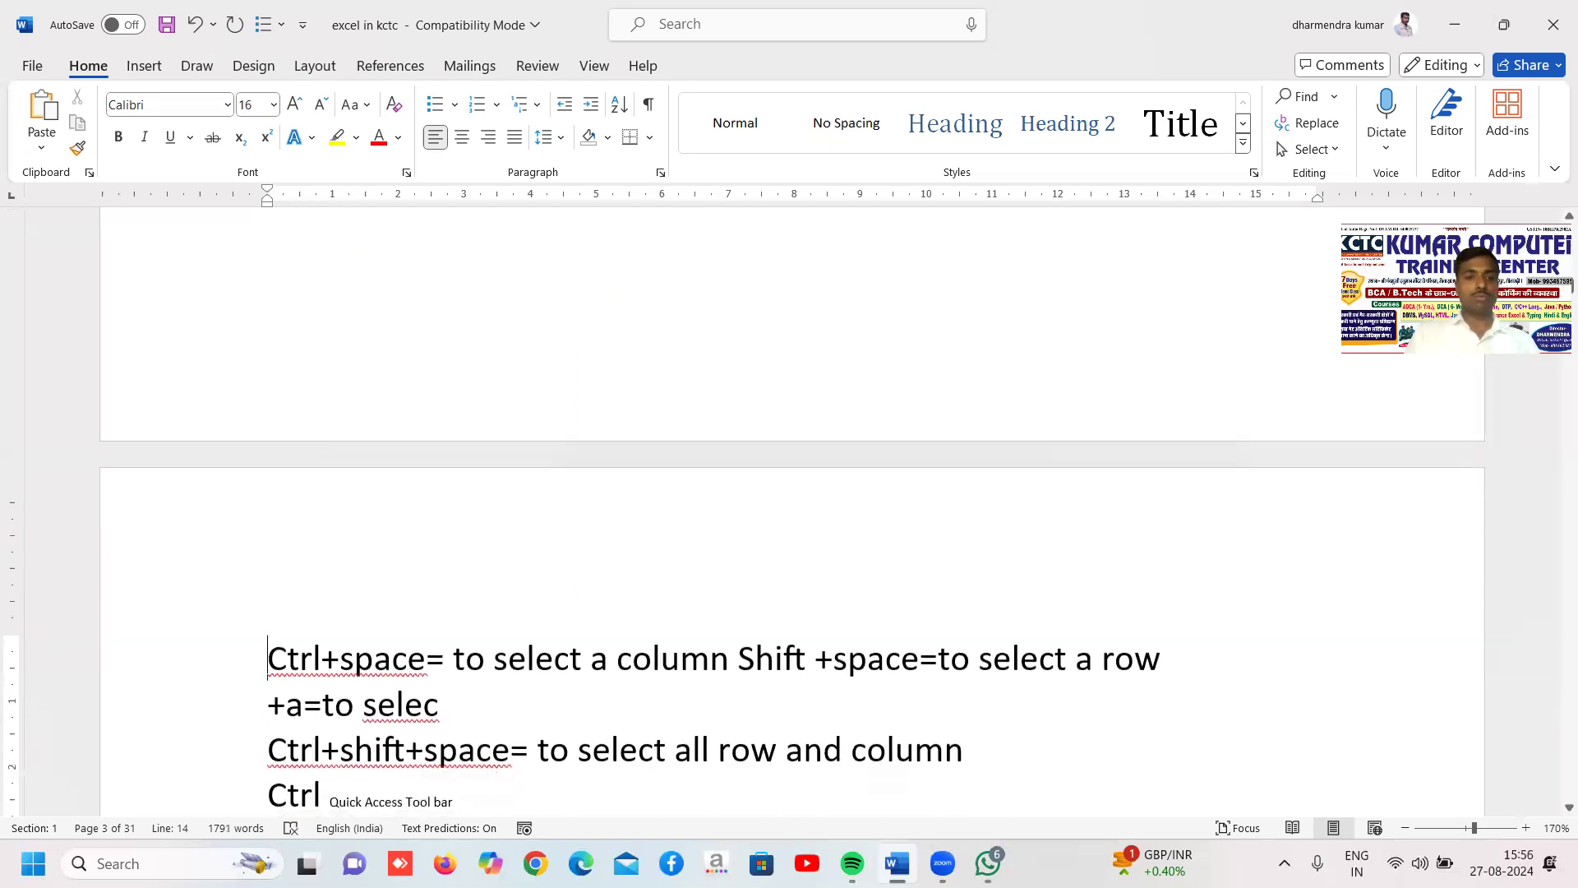
pyautogui.press('Right')
pyautogui.press('Right')
pyautogui.press('Right')
pyautogui.press('Right')
pyautogui.press('Right')
pyautogui.press('Right')
pyautogui.press('Right')
pyautogui.press('Right')
pyautogui.press('Right')
pyautogui.press('Right')
pyautogui.press('Right')
pyautogui.press('Right')
pyautogui.press('Right')
pyautogui.press('Right')
pyautogui.press('Right')
pyautogui.press('Right')
pyautogui.press('Right')
pyautogui.press('Right')
pyautogui.press('Right')
pyautogui.press('Right')
pyautogui.press('Right')
pyautogui.press('Right')
pyautogui.press('Right')
pyautogui.press('Right')
pyautogui.press('Right')
pyautogui.press('Right')
pyautogui.press('Right')
pyautogui.press('Right')
pyautogui.press('Right')
pyautogui.press('Right')
pyautogui.press('Right')
pyautogui.press('Right')
pyautogui.press('Right')
pyautogui.press('Right')
pyautogui.press('Left')
pyautogui.press('Left')
pyautogui.press('Left')
pyautogui.press('Left')
pyautogui.press('Return')
# Delete the leftover fragment line "+a=to selec" between the "Shift +space" and "Ctrl+shift+space" shortcuts.
pyautogui.press('Right')
pyautogui.press('Right')
pyautogui.press('Right')
pyautogui.press('Right')
pyautogui.press('Right')
pyautogui.press('Right')
pyautogui.press('Right')
pyautogui.press('Right')
pyautogui.press('Right')
pyautogui.press('Right')
pyautogui.press('Right')
pyautogui.press('Right')
pyautogui.press('Right')
pyautogui.press('Right')
pyautogui.press('Right')
pyautogui.press('Right')
pyautogui.press('Right')
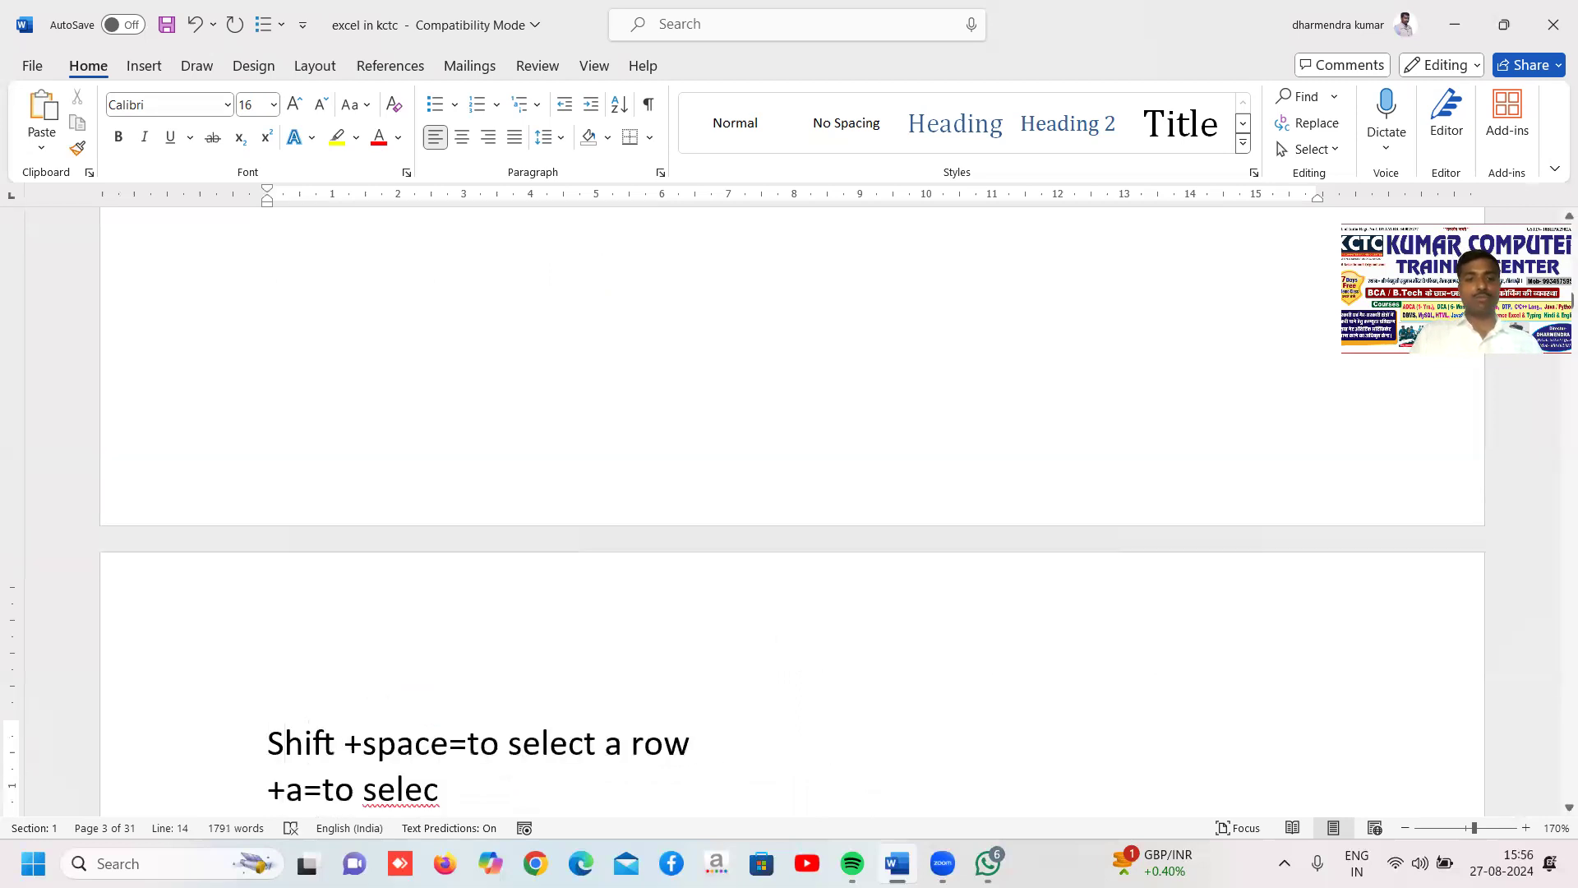
pyautogui.press('Down')
pyautogui.press('Down')
pyautogui.press('Right')
pyautogui.press('Right')
pyautogui.press('Right')
pyautogui.press('Up')
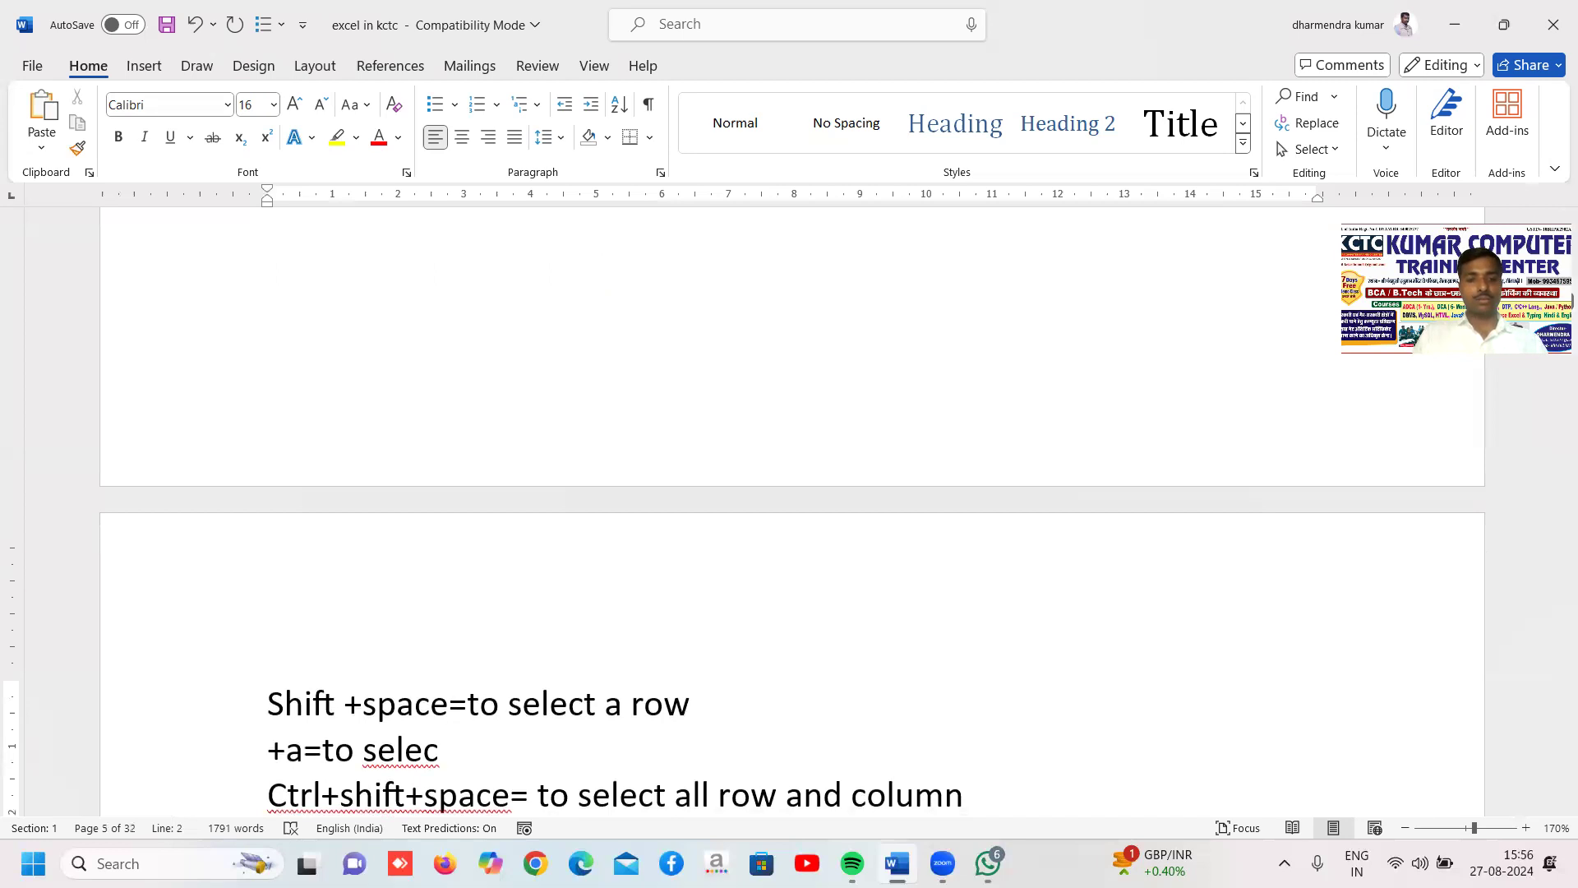
pyautogui.press('Up')
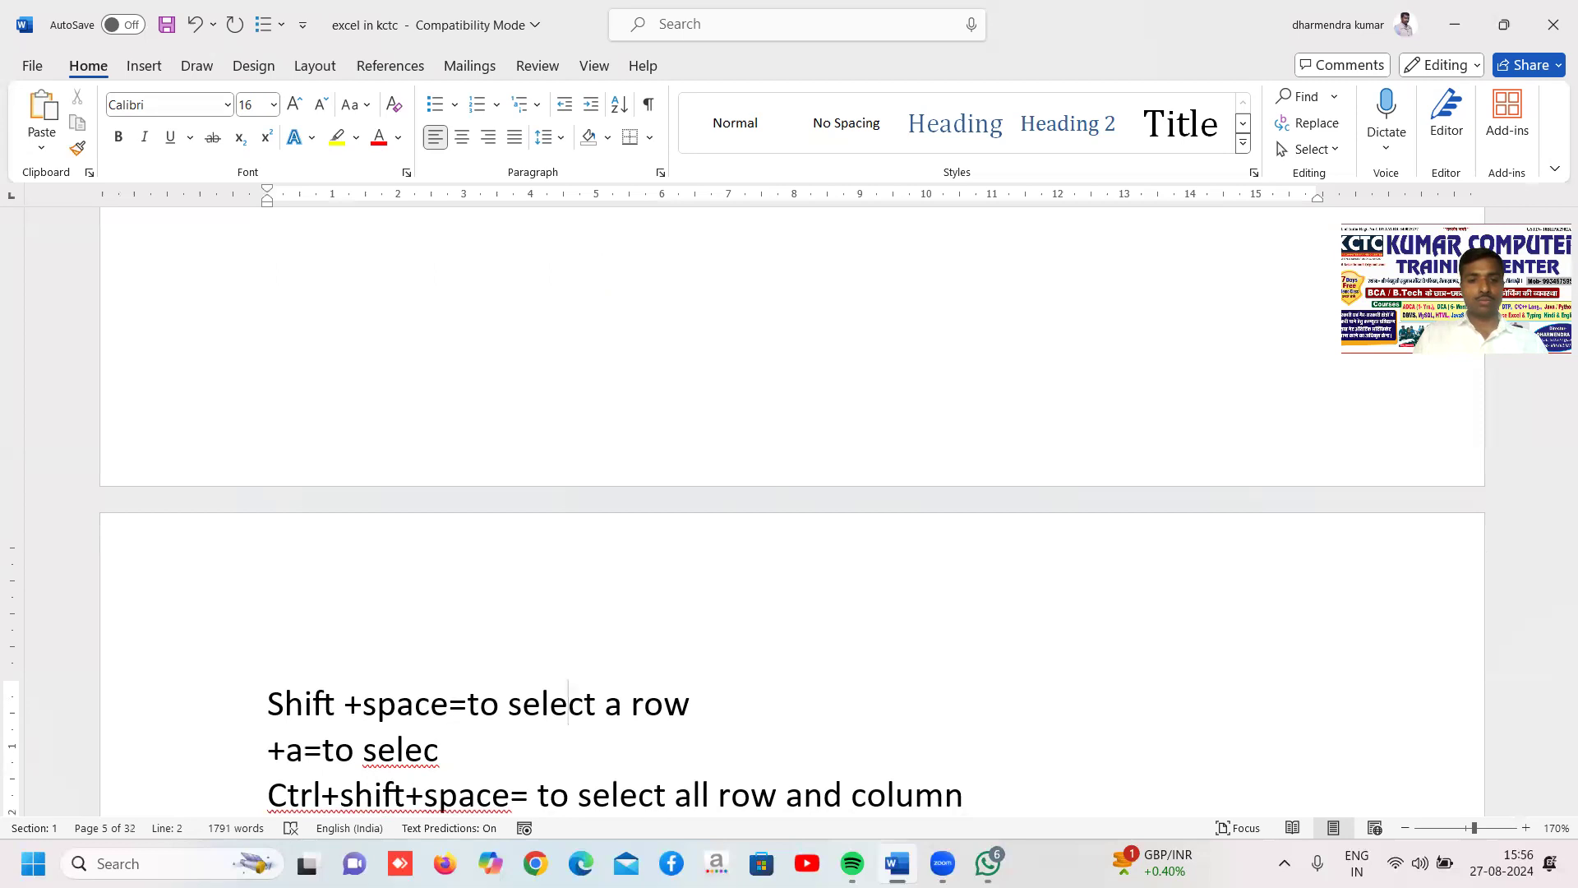
pyautogui.press('Down')
pyautogui.press('Left')
pyautogui.press('Left')
pyautogui.press('Left')
pyautogui.press('Left')
pyautogui.press('Left')
pyautogui.press('Left')
pyautogui.press('Left')
pyautogui.press('Left')
pyautogui.press('Left')
pyautogui.press('Left')
pyautogui.press('Left')
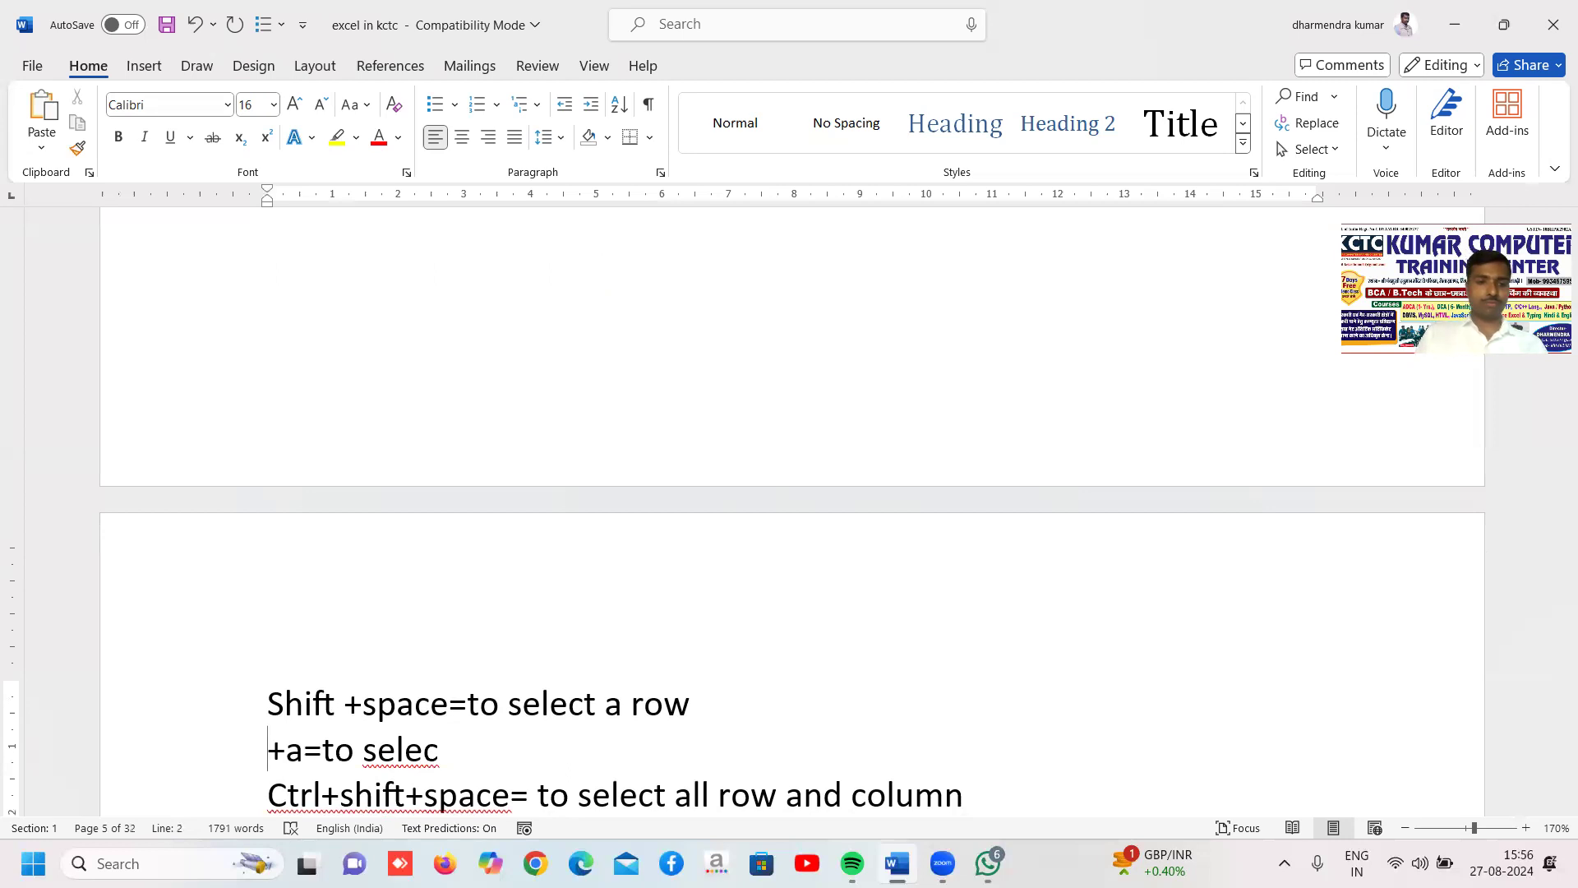
pyautogui.press('Delete')
pyautogui.press('Delete')
pyautogui.press('Delete')
pyautogui.press('Delete')
pyautogui.press('Delete')
pyautogui.press('Delete')
pyautogui.press('Delete')
pyautogui.press('Delete')
pyautogui.press('Delete')
pyautogui.press('Delete')
pyautogui.press('Delete')
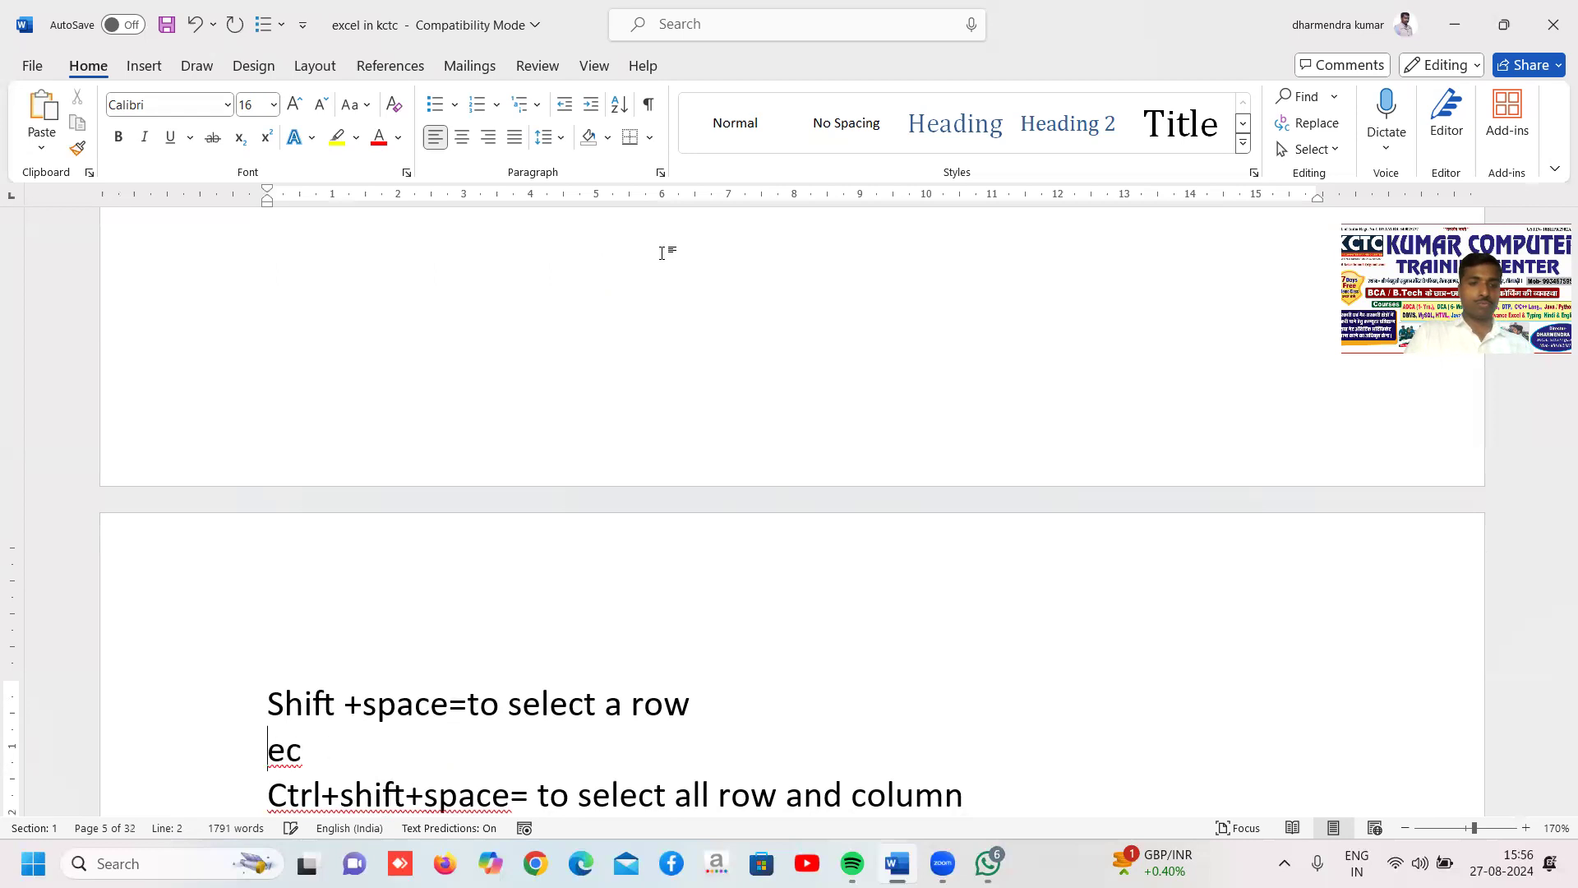
pyautogui.press('Delete')
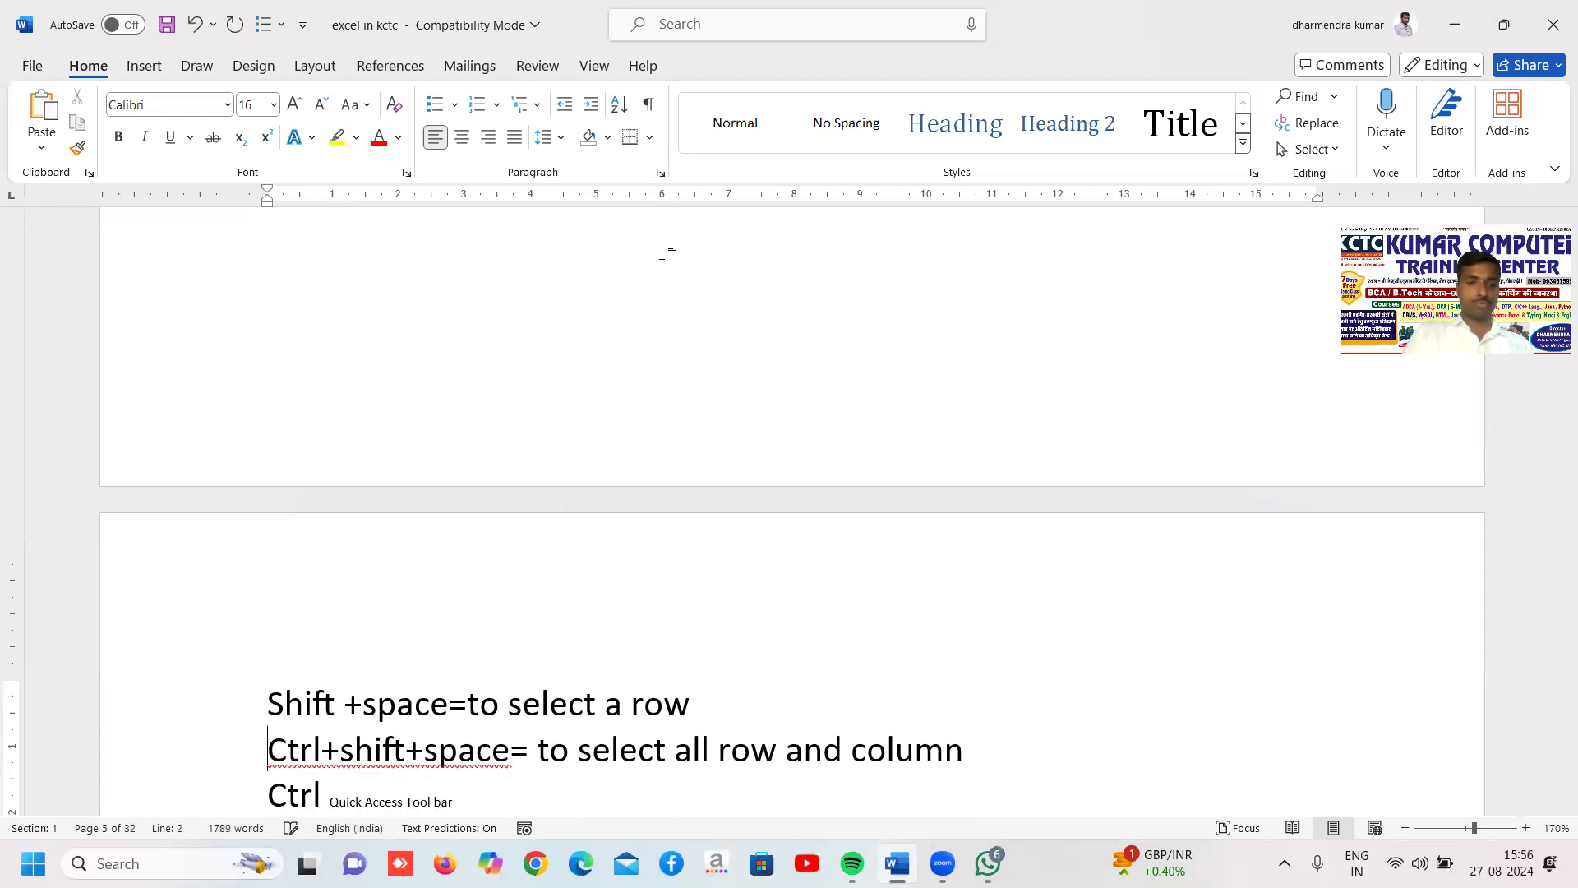
# Delete the stray "Quick Access Tool bar" text after "Ctrl" and join "Ctrl" with "all cells" on one line, removing the stray "t".
pyautogui.press('Right')
pyautogui.press('Right')
pyautogui.press('Right')
pyautogui.press('Right')
pyautogui.press('Right')
pyautogui.press('Right')
pyautogui.press('Right')
pyautogui.press('Right')
pyautogui.press('Right')
pyautogui.press('Right')
pyautogui.press('Right')
pyautogui.press('Right')
pyautogui.press('Right')
pyautogui.press('Right')
pyautogui.press('Right')
pyautogui.press('Right')
pyautogui.press('Right')
pyautogui.press('Right')
pyautogui.press('Right')
pyautogui.press('Right')
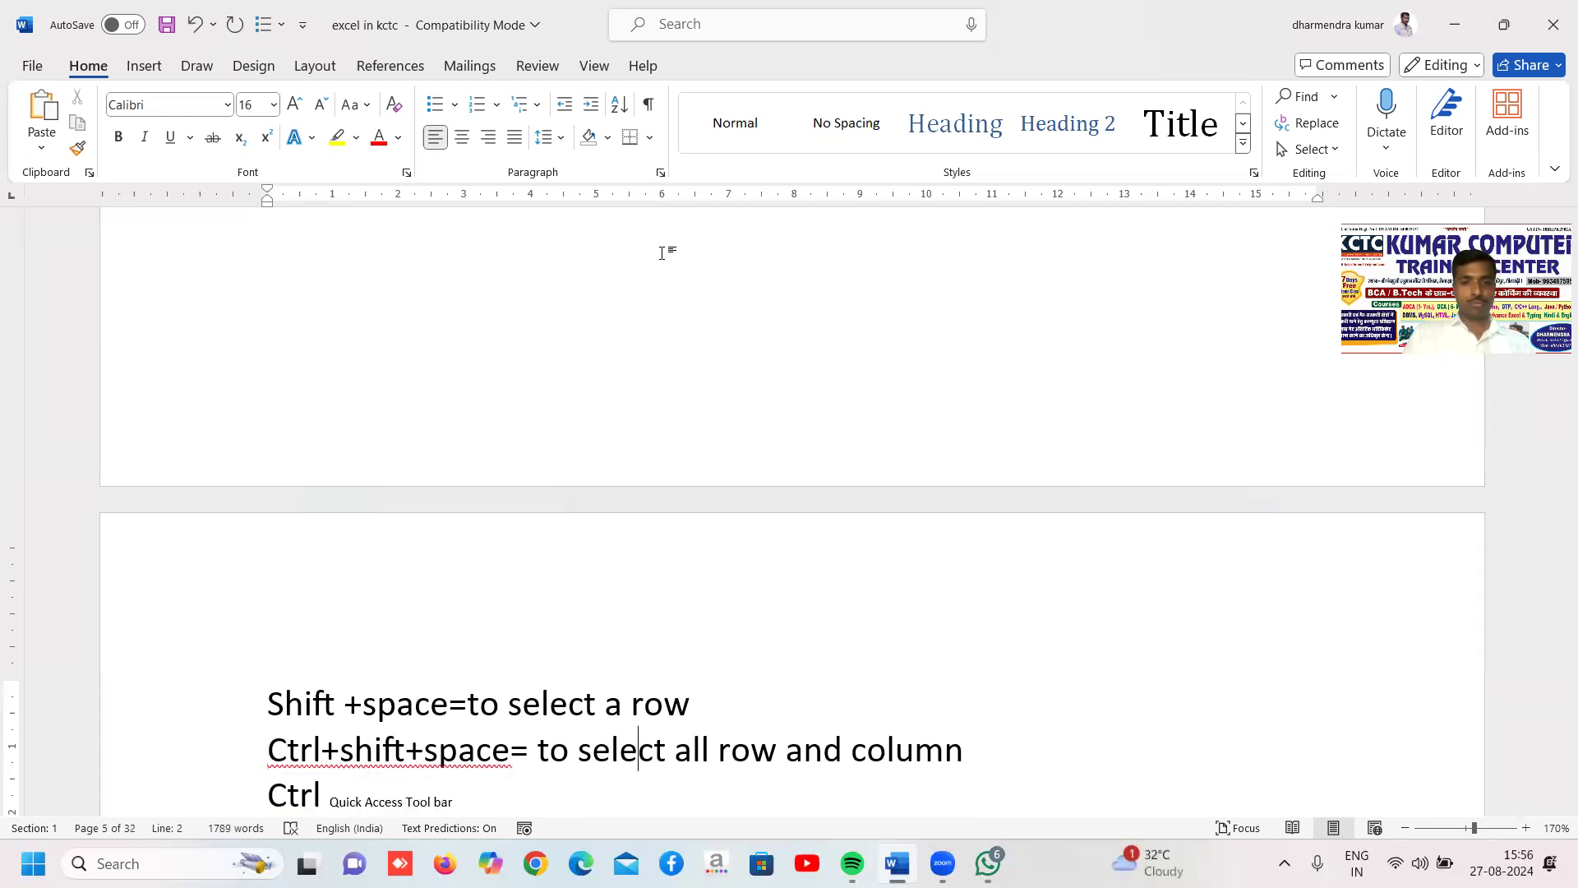
pyautogui.press('Down')
pyautogui.press('Down')
pyautogui.press('Up')
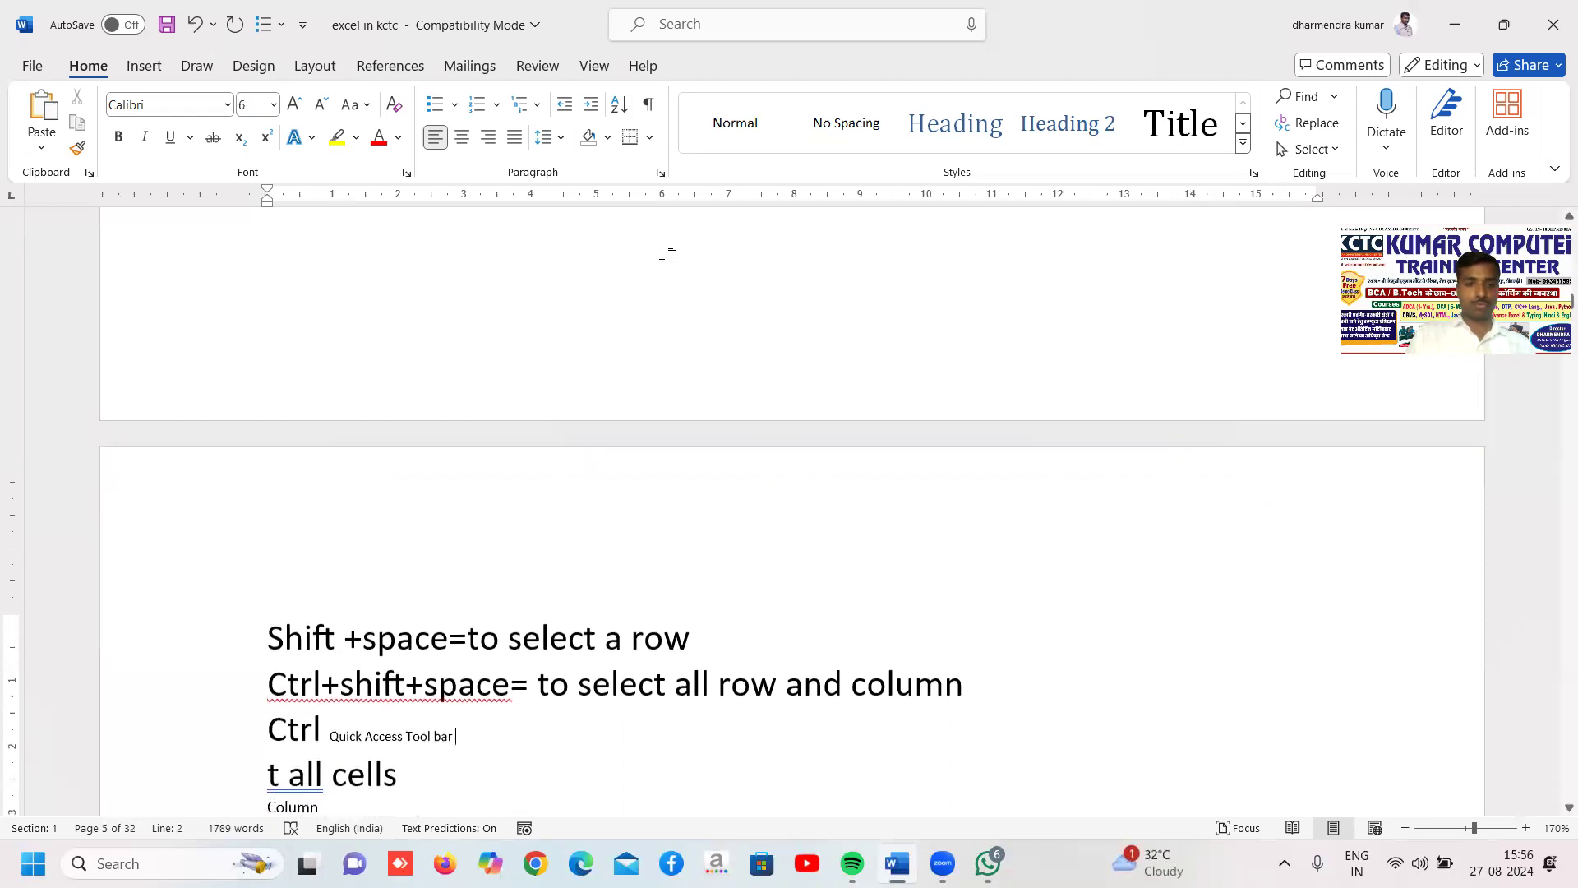
pyautogui.press('BackSpace')
pyautogui.press('BackSpace')
pyautogui.press('BackSpace')
pyautogui.press('BackSpace')
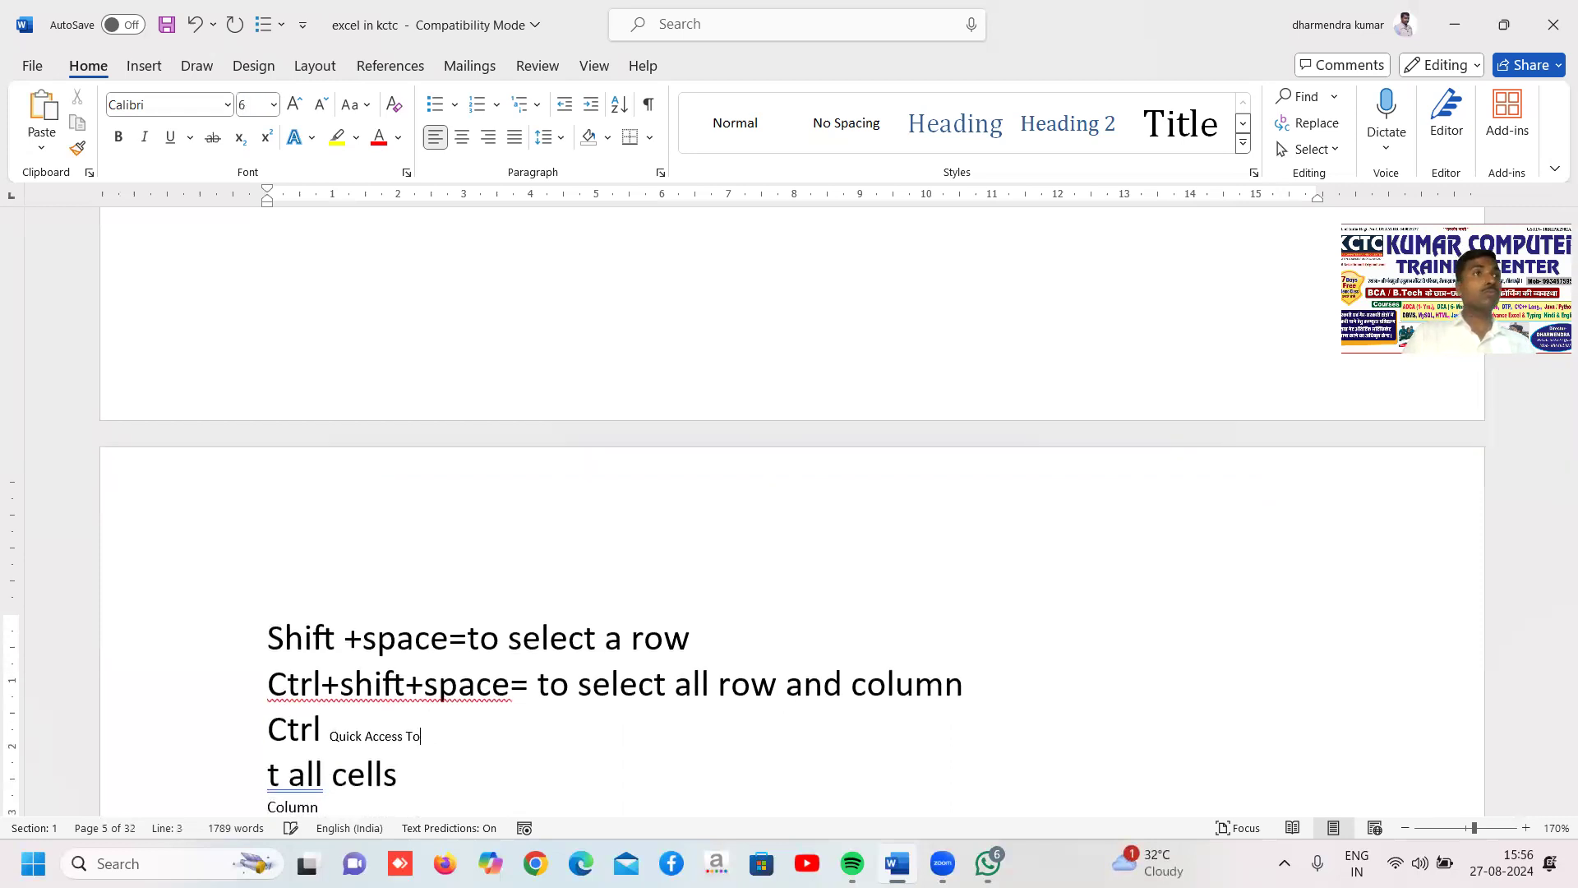
pyautogui.press('BackSpace')
pyautogui.press('BackSpace')
pyautogui.press('BackSpace')
pyautogui.press('BackSpace')
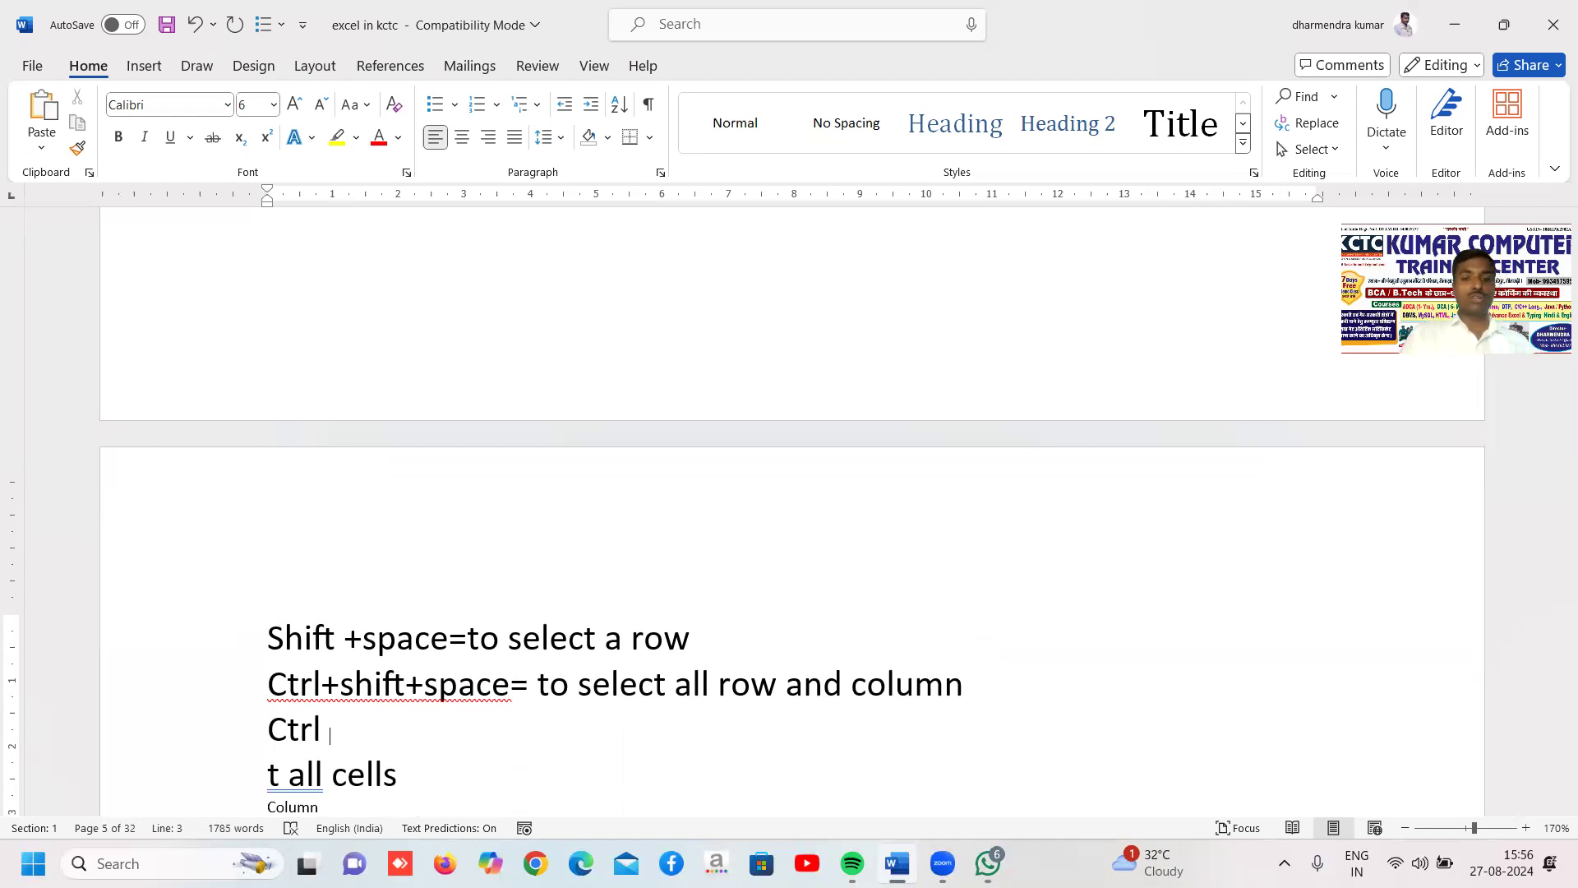
pyautogui.press('Delete')
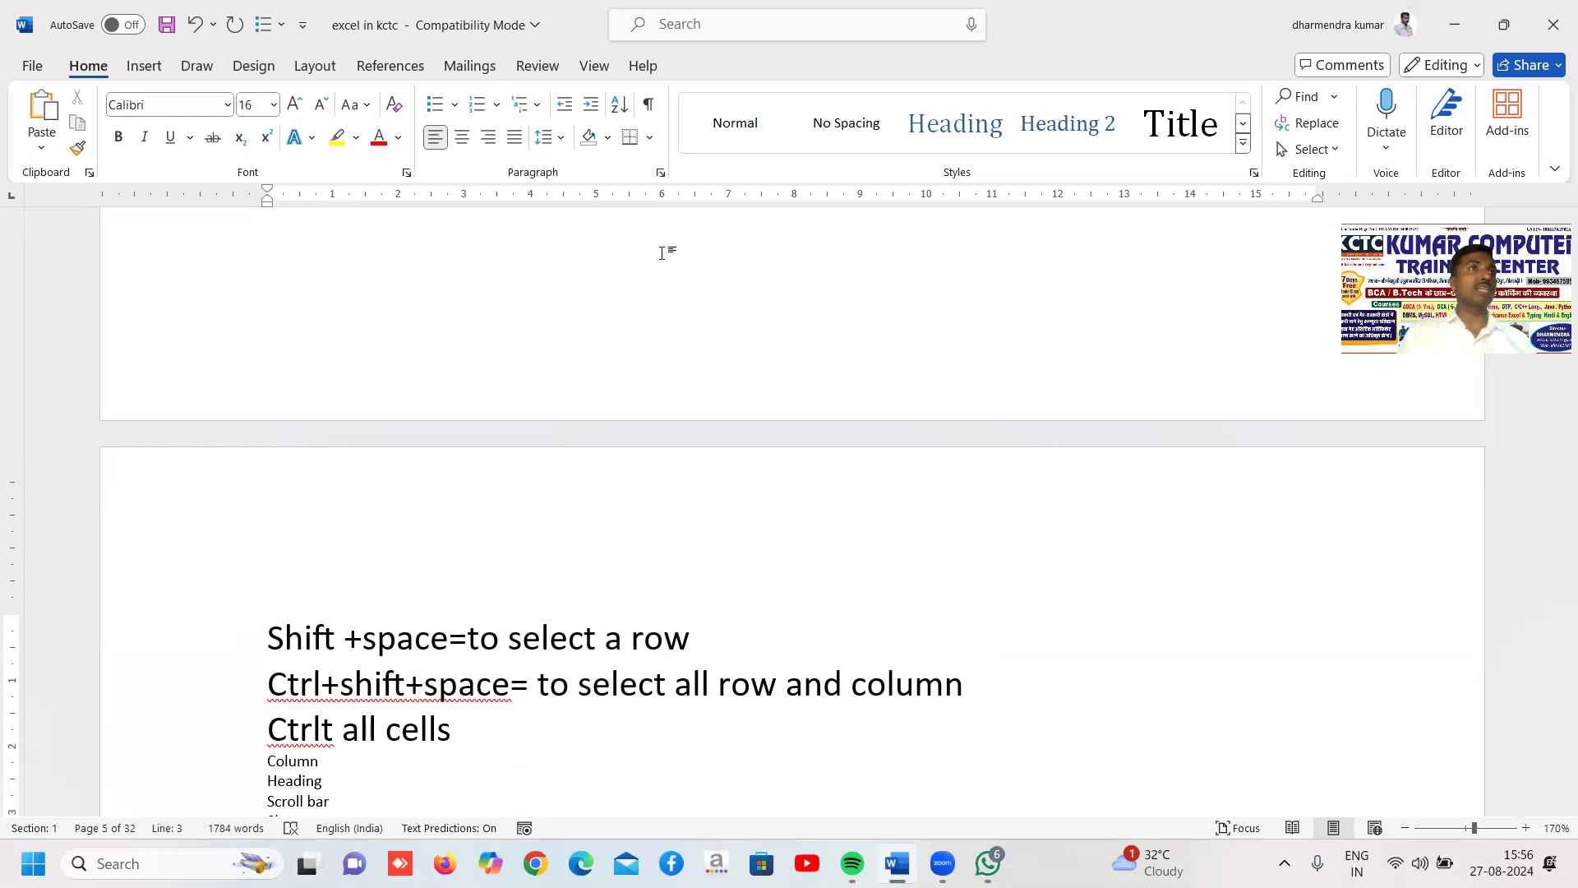
pyautogui.press('Delete')
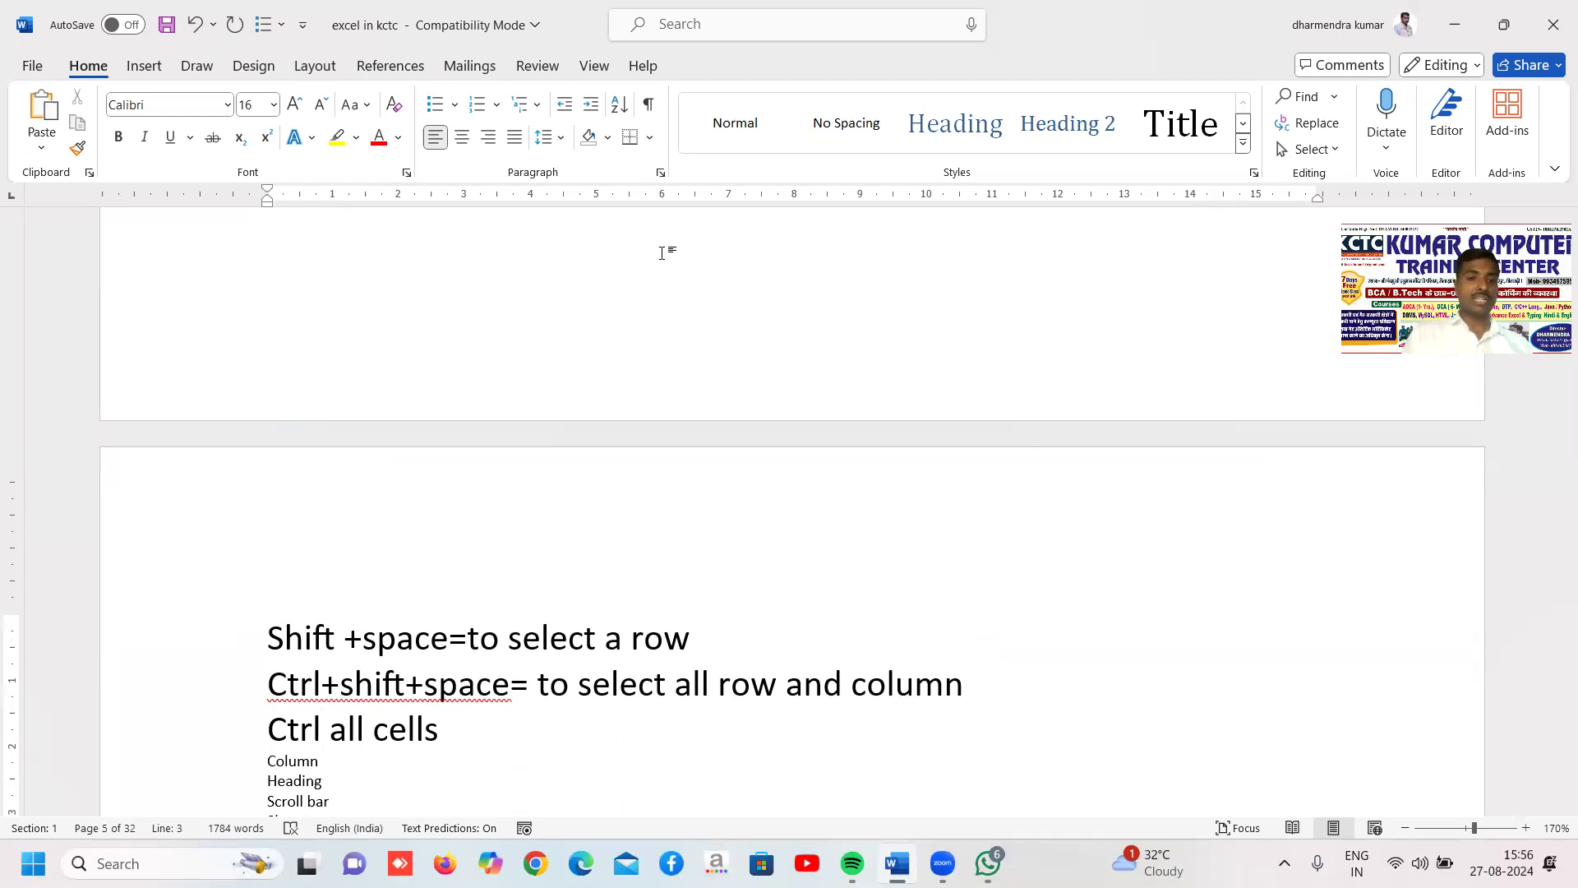
# Delete everything between the "Ctrl+shift+space" shortcut and "To start Ms Excel", including "Ctrl all cells" and the small labels from "Column" to "Title bar".
pyautogui.press('Down')
pyautogui.press('Down')
pyautogui.press('Down')
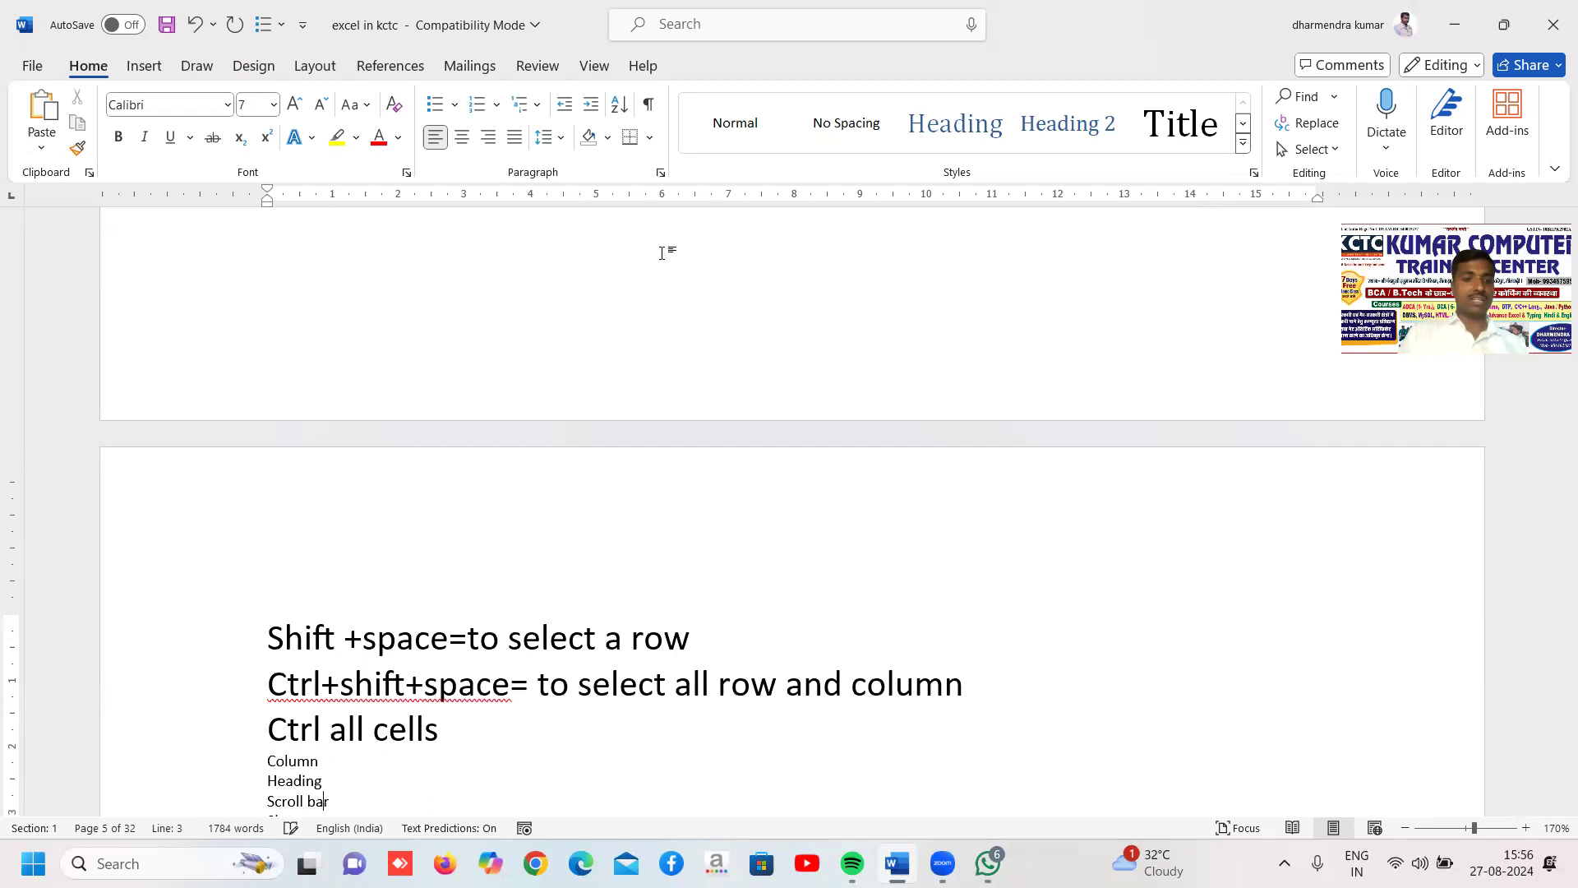
pyautogui.press('Up')
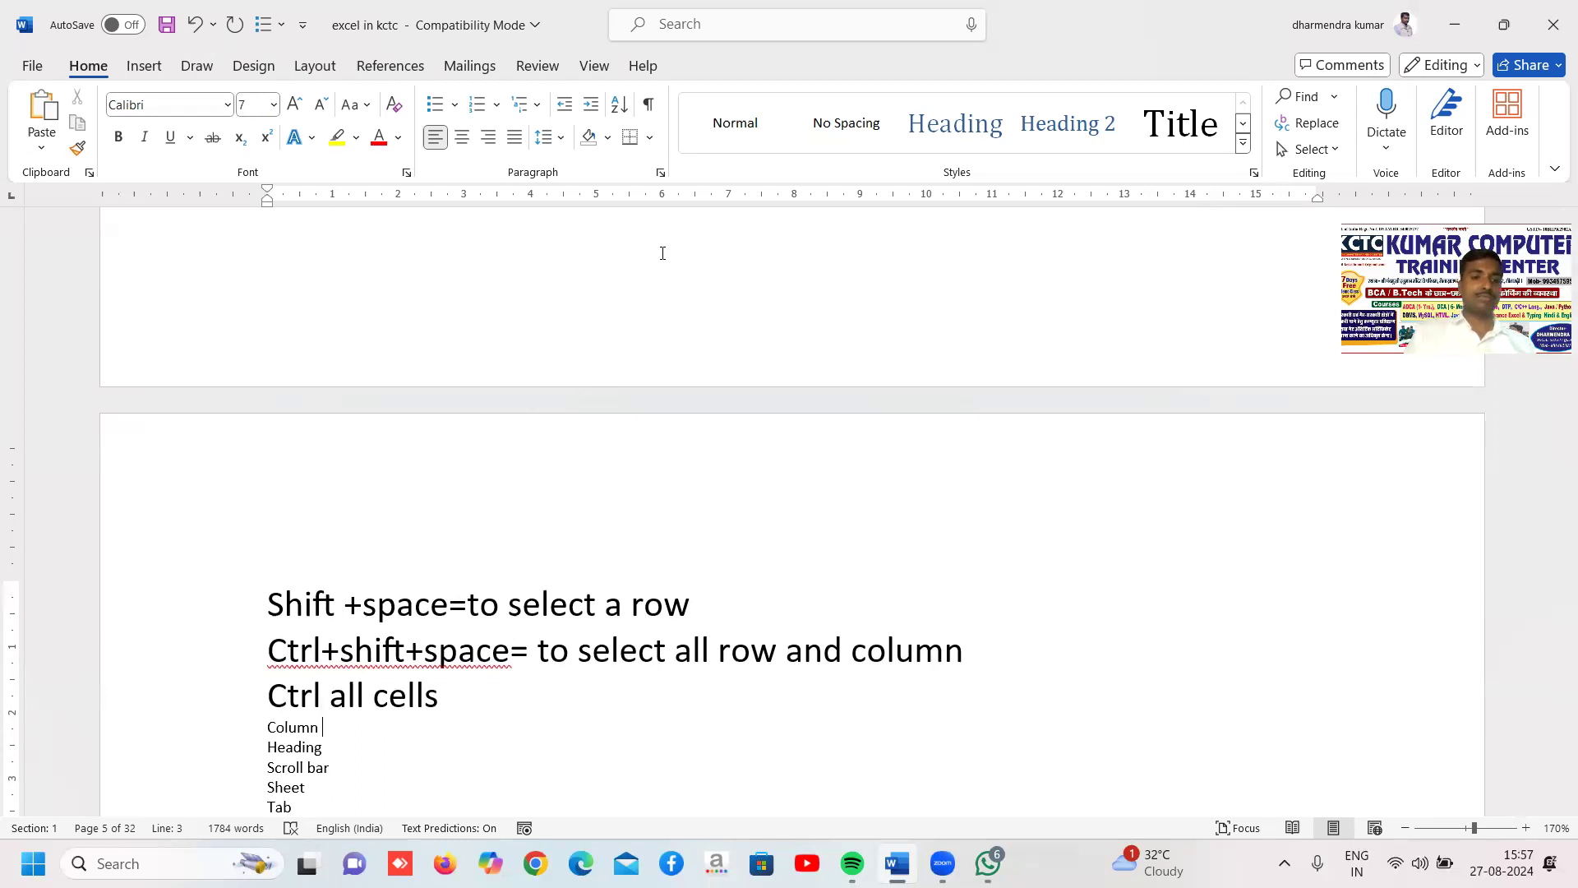
pyautogui.press('Down')
pyautogui.press('Down')
pyautogui.press('Down')
pyautogui.press('Down')
pyautogui.press('Down')
pyautogui.press('Down')
pyautogui.press('Down')
pyautogui.press('Down')
pyautogui.press('Down')
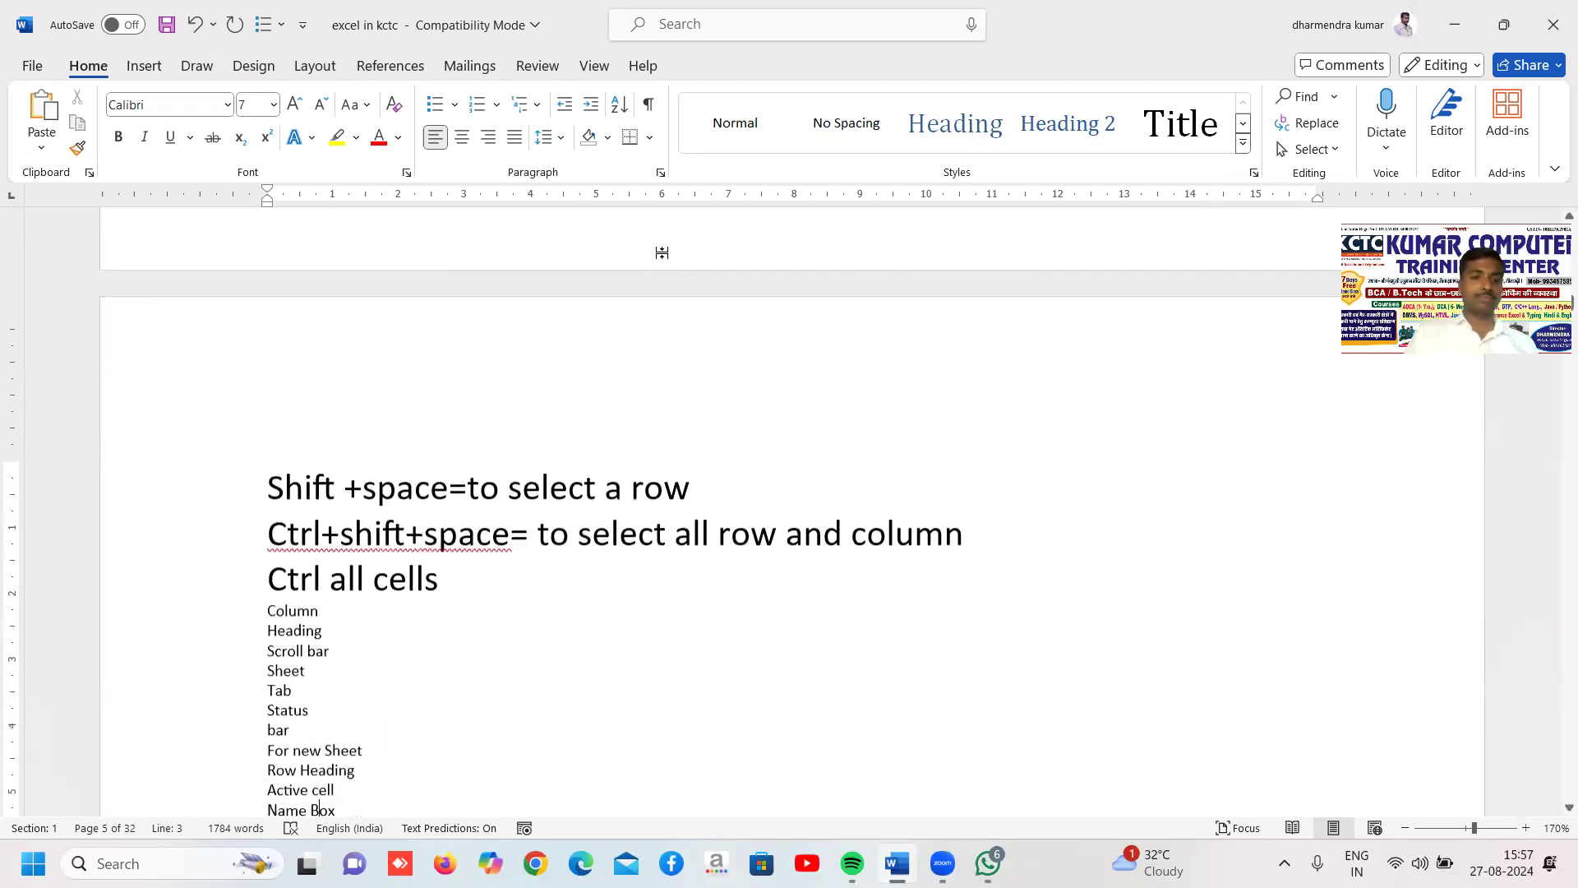
pyautogui.press('Down')
pyautogui.press('Down')
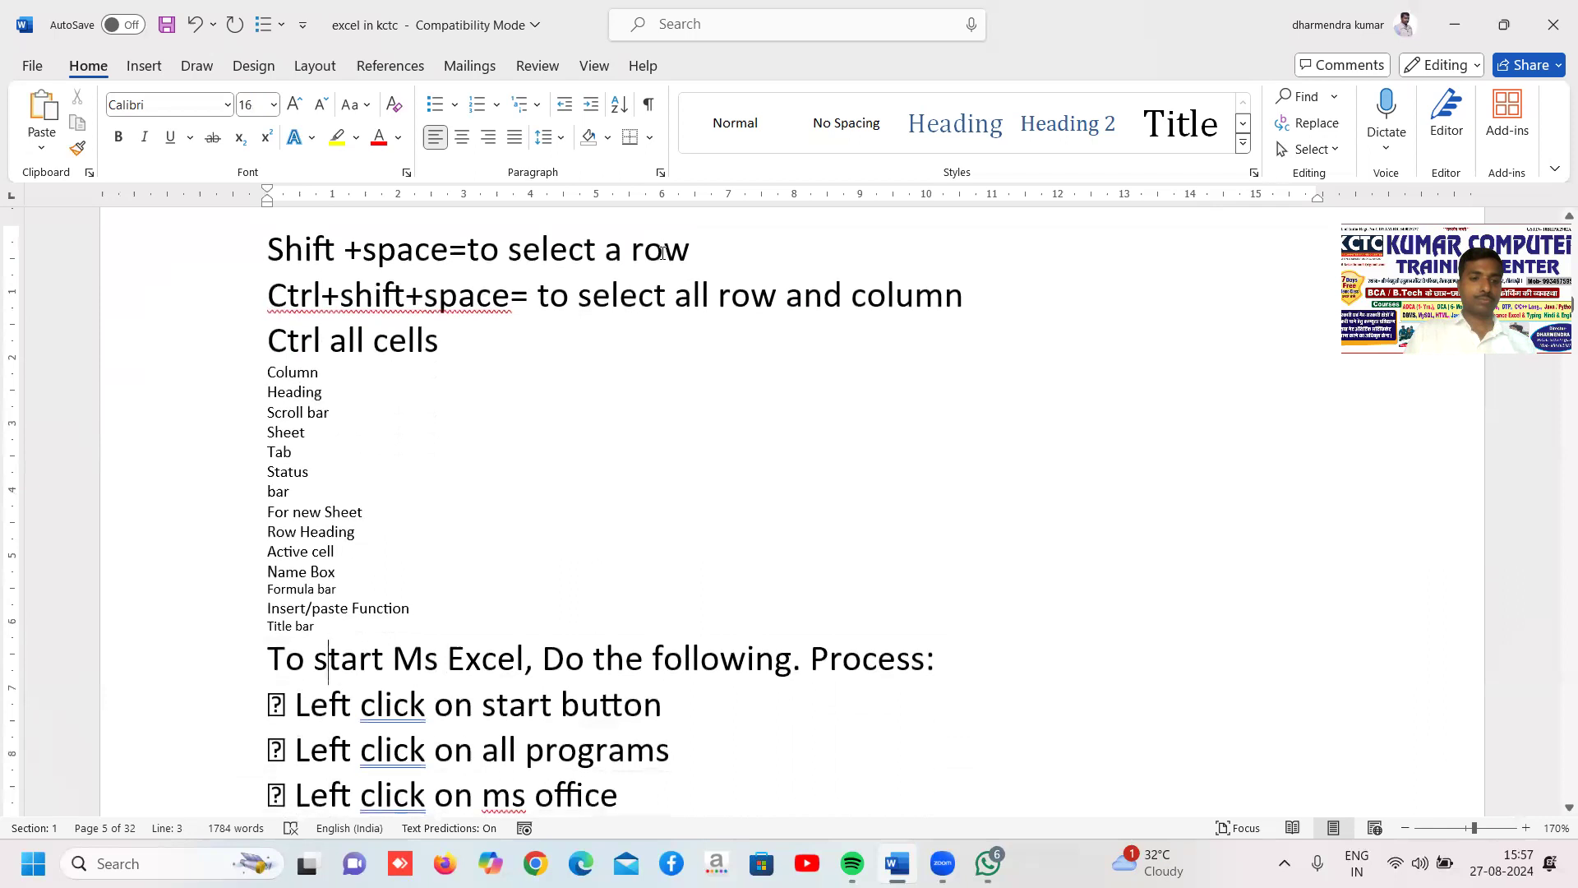
pyautogui.press('Up')
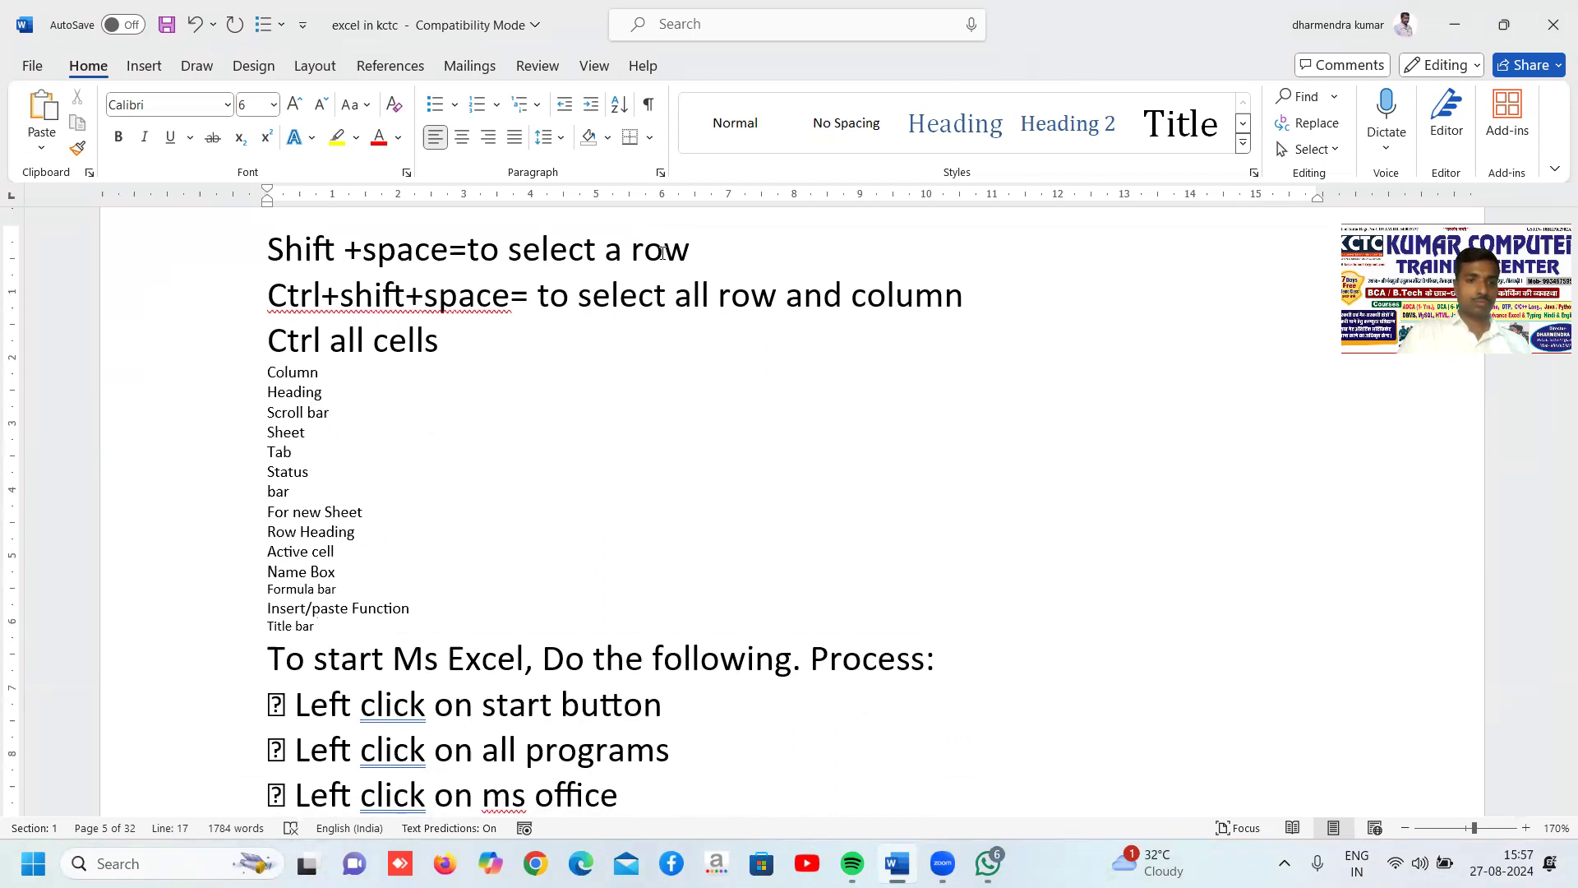
pyautogui.press('BackSpace')
pyautogui.press('BackSpace')
pyautogui.press('BackSpace')
pyautogui.press('BackSpace')
pyautogui.press('BackSpace')
pyautogui.press('BackSpace')
pyautogui.press('BackSpace')
pyautogui.press('BackSpace')
pyautogui.press('BackSpace')
pyautogui.press('BackSpace')
pyautogui.press('BackSpace')
pyautogui.press('BackSpace')
pyautogui.press('BackSpace')
pyautogui.press('BackSpace')
pyautogui.press('BackSpace')
pyautogui.press('BackSpace')
pyautogui.press('BackSpace')
pyautogui.press('BackSpace')
pyautogui.press('BackSpace')
pyautogui.press('BackSpace')
pyautogui.press('BackSpace')
pyautogui.press('BackSpace')
pyautogui.press('BackSpace')
pyautogui.press('BackSpace')
pyautogui.press('BackSpace')
pyautogui.press('BackSpace')
pyautogui.press('BackSpace')
pyautogui.press('BackSpace')
pyautogui.press('BackSpace')
pyautogui.press('BackSpace')
pyautogui.press('BackSpace')
pyautogui.press('BackSpace')
pyautogui.press('BackSpace')
pyautogui.press('BackSpace')
pyautogui.press('BackSpace')
pyautogui.press('BackSpace')
pyautogui.press('BackSpace')
pyautogui.press('BackSpace')
pyautogui.press('BackSpace')
pyautogui.press('BackSpace')
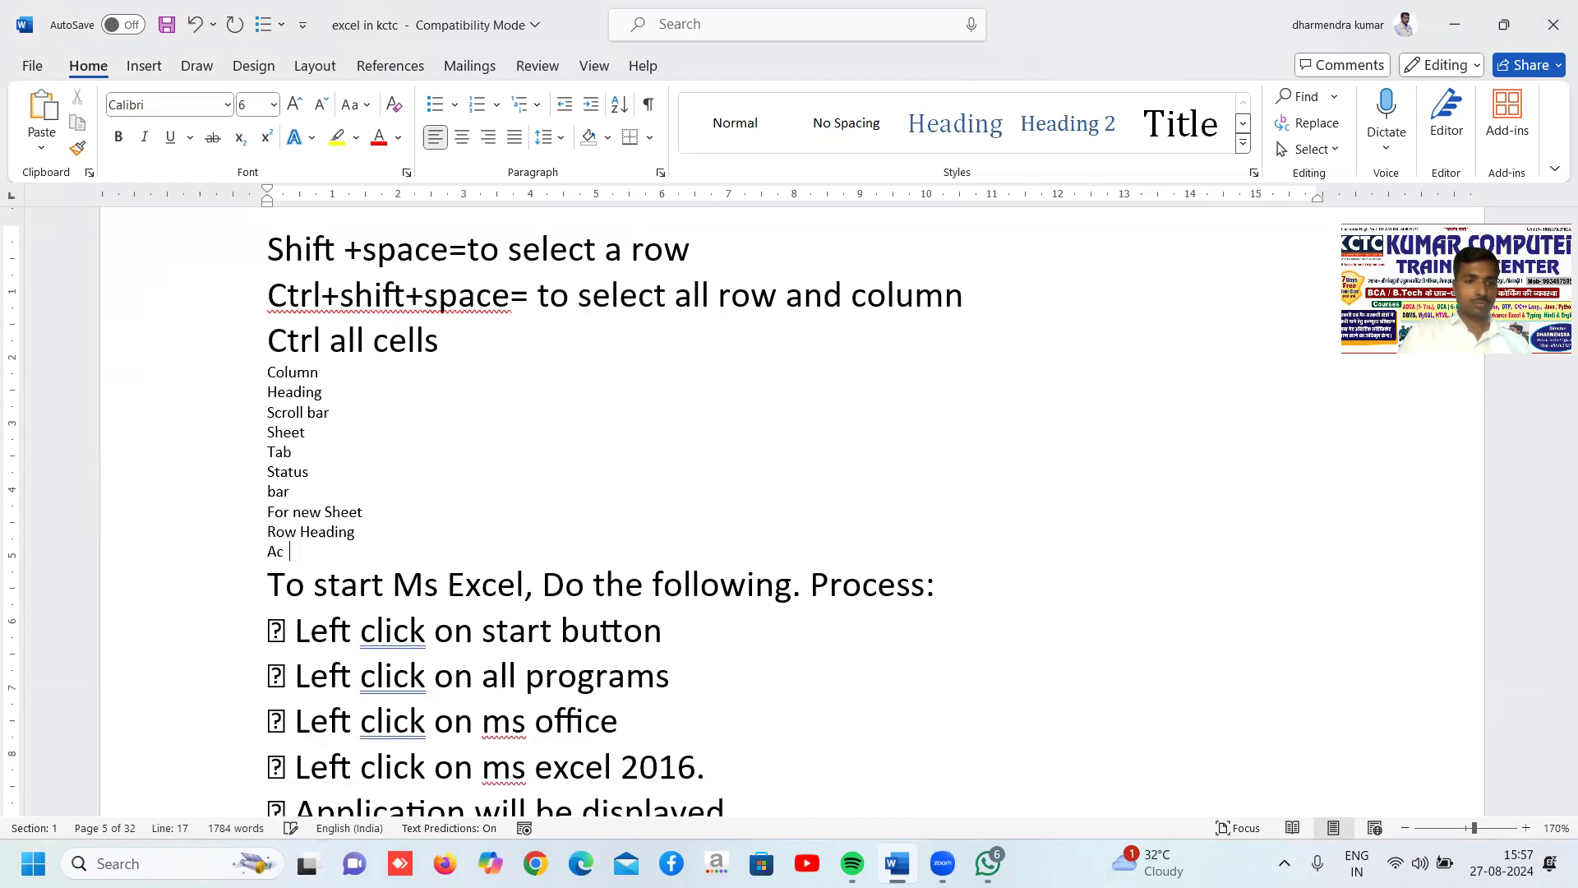
pyautogui.press('BackSpace')
pyautogui.press('BackSpace')
pyautogui.press('BackSpace')
pyautogui.press('BackSpace')
pyautogui.press('BackSpace')
pyautogui.press('BackSpace')
pyautogui.press('BackSpace')
pyautogui.press('BackSpace')
pyautogui.press('BackSpace')
pyautogui.press('BackSpace')
pyautogui.press('BackSpace')
pyautogui.press('BackSpace')
pyautogui.press('BackSpace')
pyautogui.press('BackSpace')
pyautogui.press('BackSpace')
pyautogui.press('BackSpace')
pyautogui.press('BackSpace')
pyautogui.press('BackSpace')
pyautogui.press('BackSpace')
pyautogui.press('BackSpace')
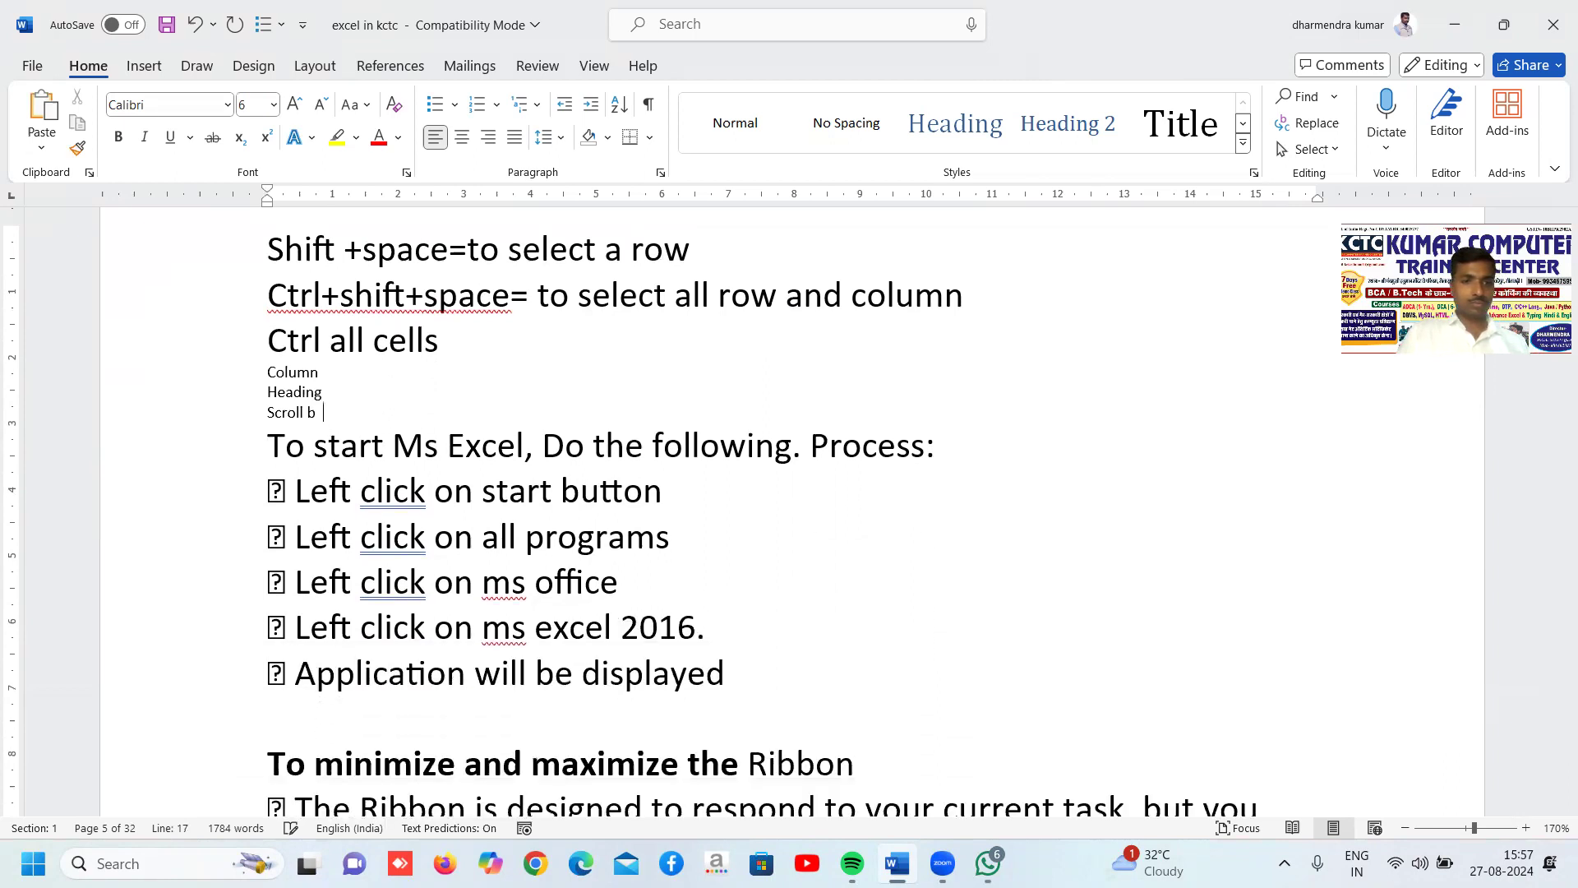
pyautogui.press('BackSpace')
pyautogui.press('BackSpace')
pyautogui.press('BackSpace')
pyautogui.press('BackSpace')
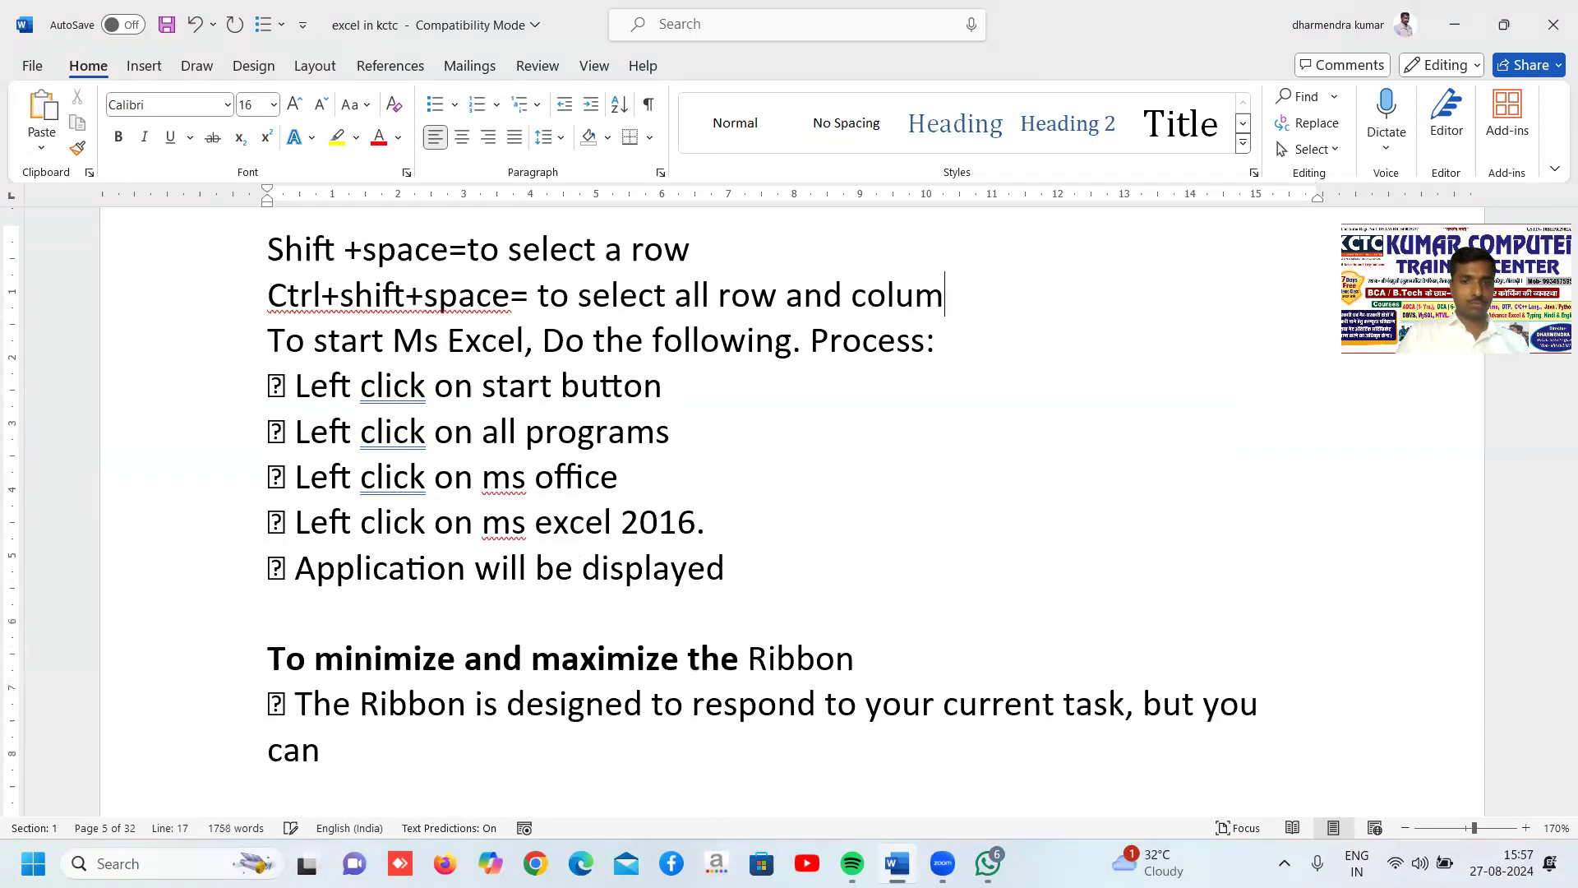
# Restore the final "n" of "column" in the "Ctrl+shift+space" line and save the document.
pyautogui.write('n')
pyautogui.hotkey('ctrl', 's')
pyautogui.click(826, 553)
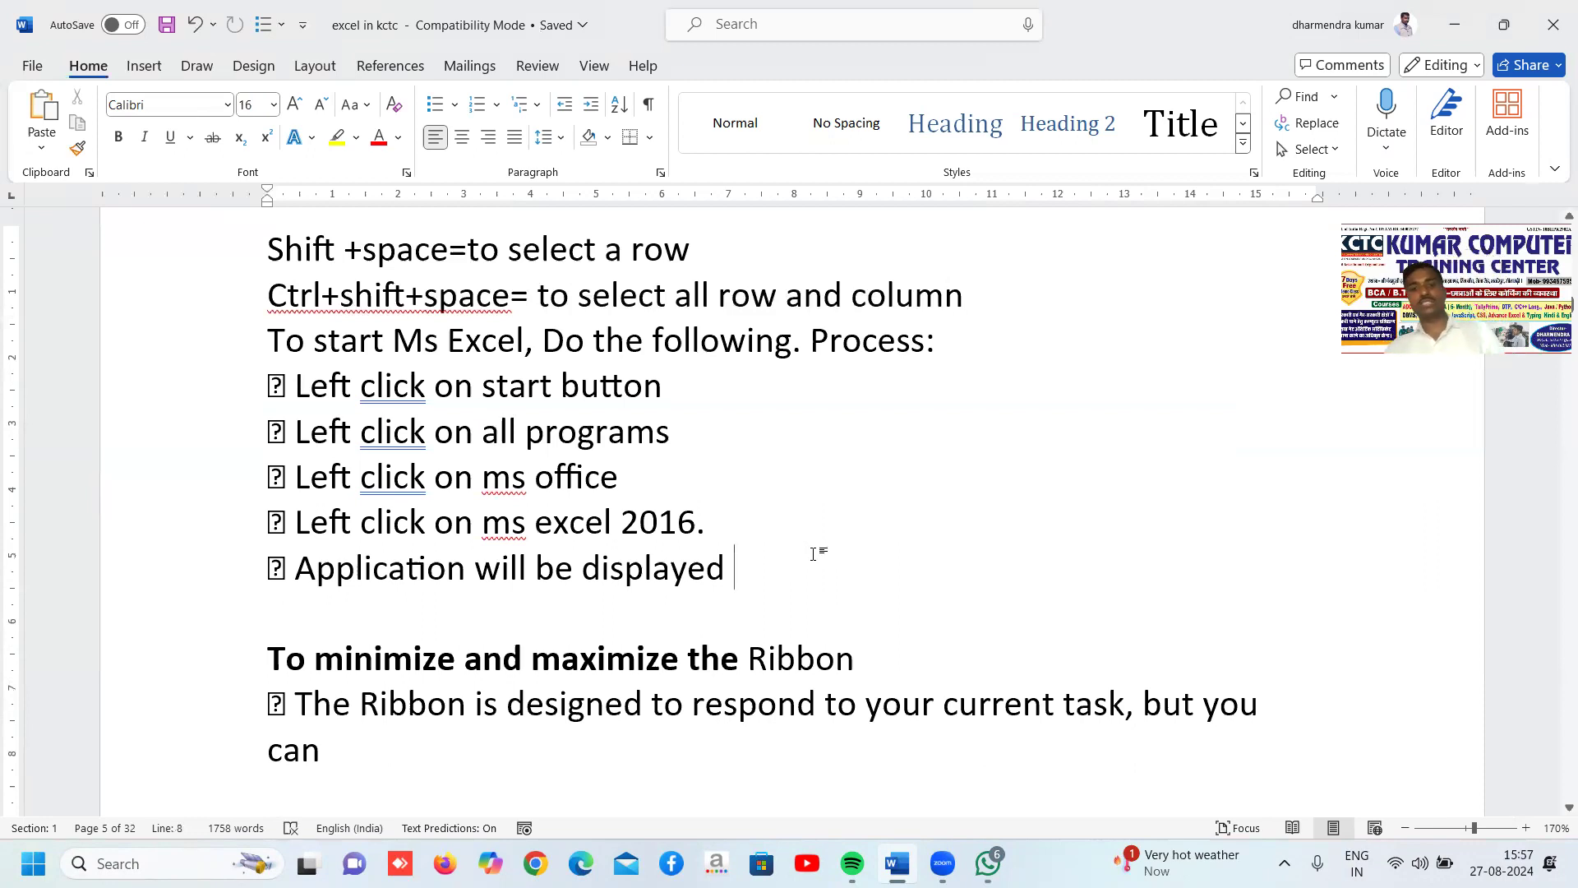
# Try to remove the page gap between "Ctrl+space= to select a column" and "Shift +space=to select a row".
pyautogui.scroll(-3, 761, 564)
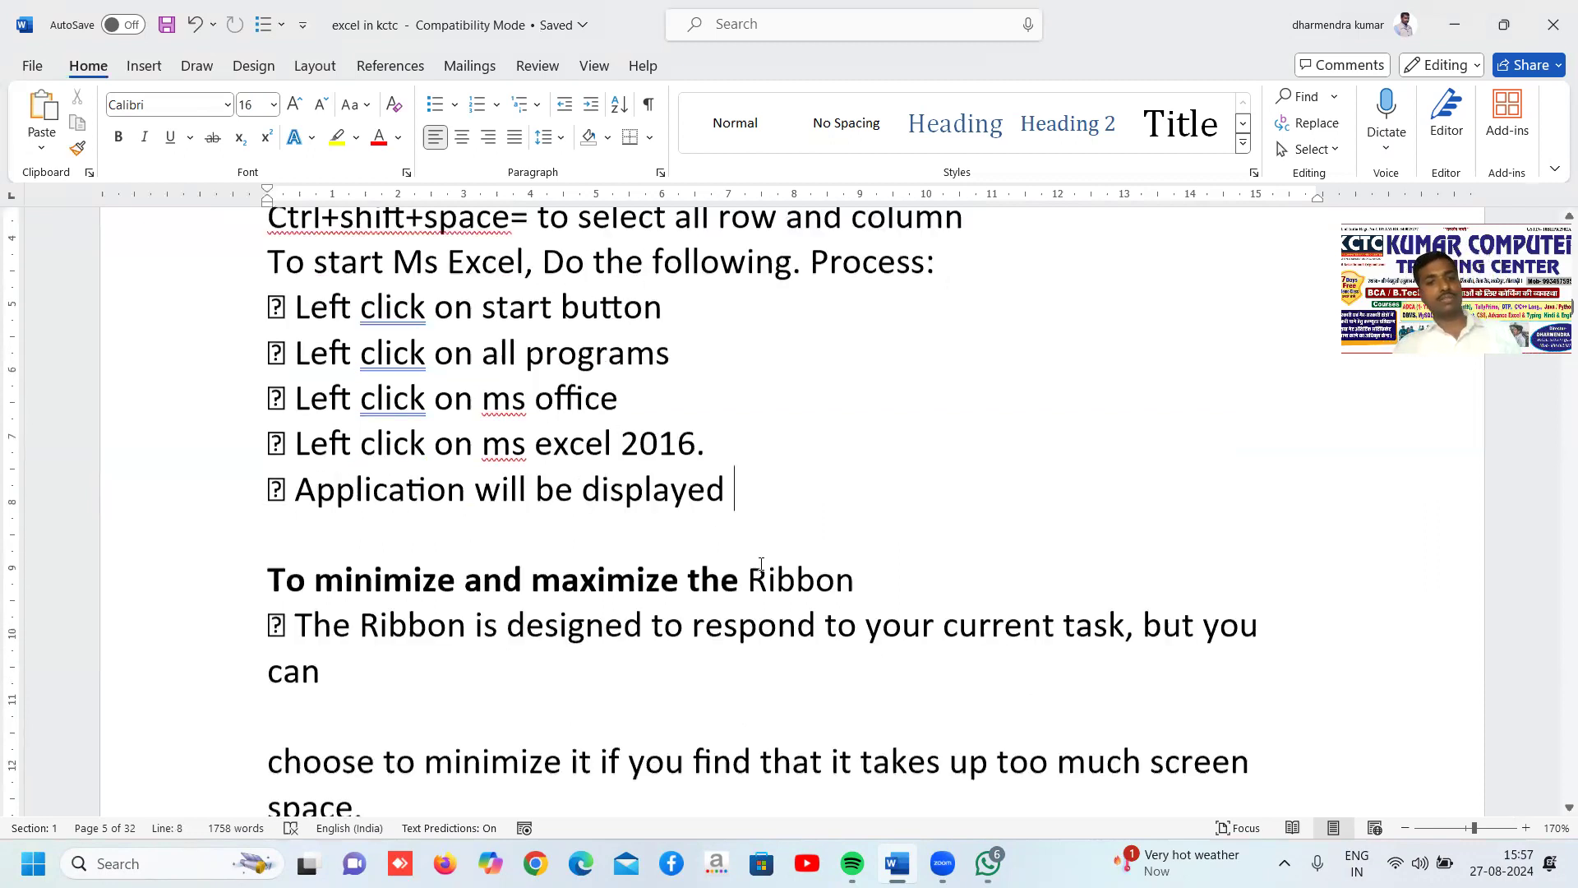
pyautogui.scroll(5, 867, 538)
pyautogui.scroll(-3, 867, 538)
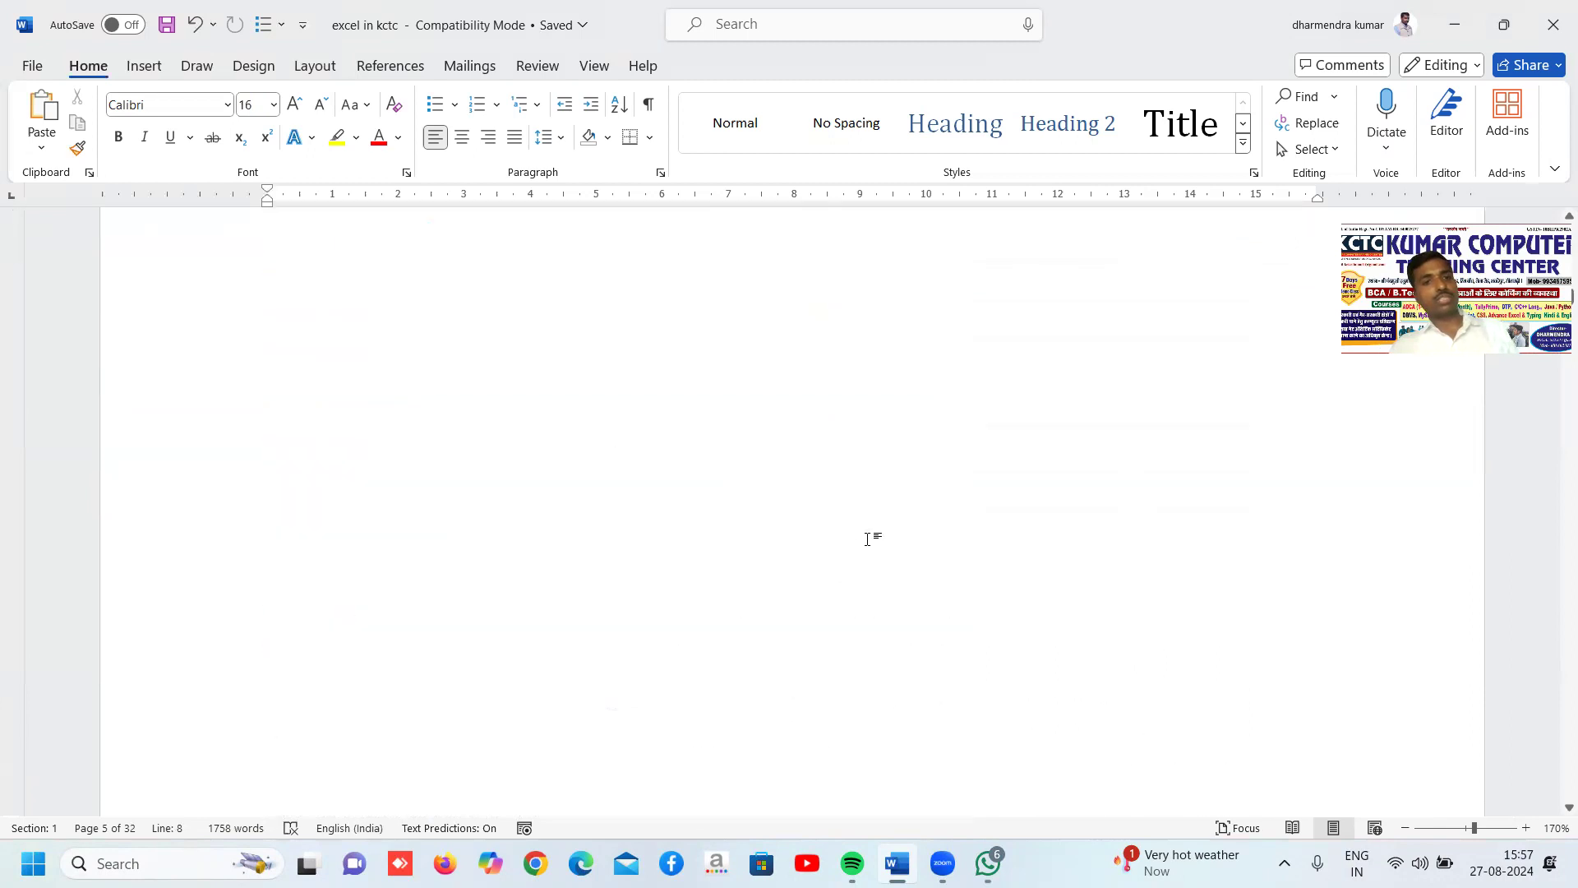
pyautogui.scroll(2, 866, 539)
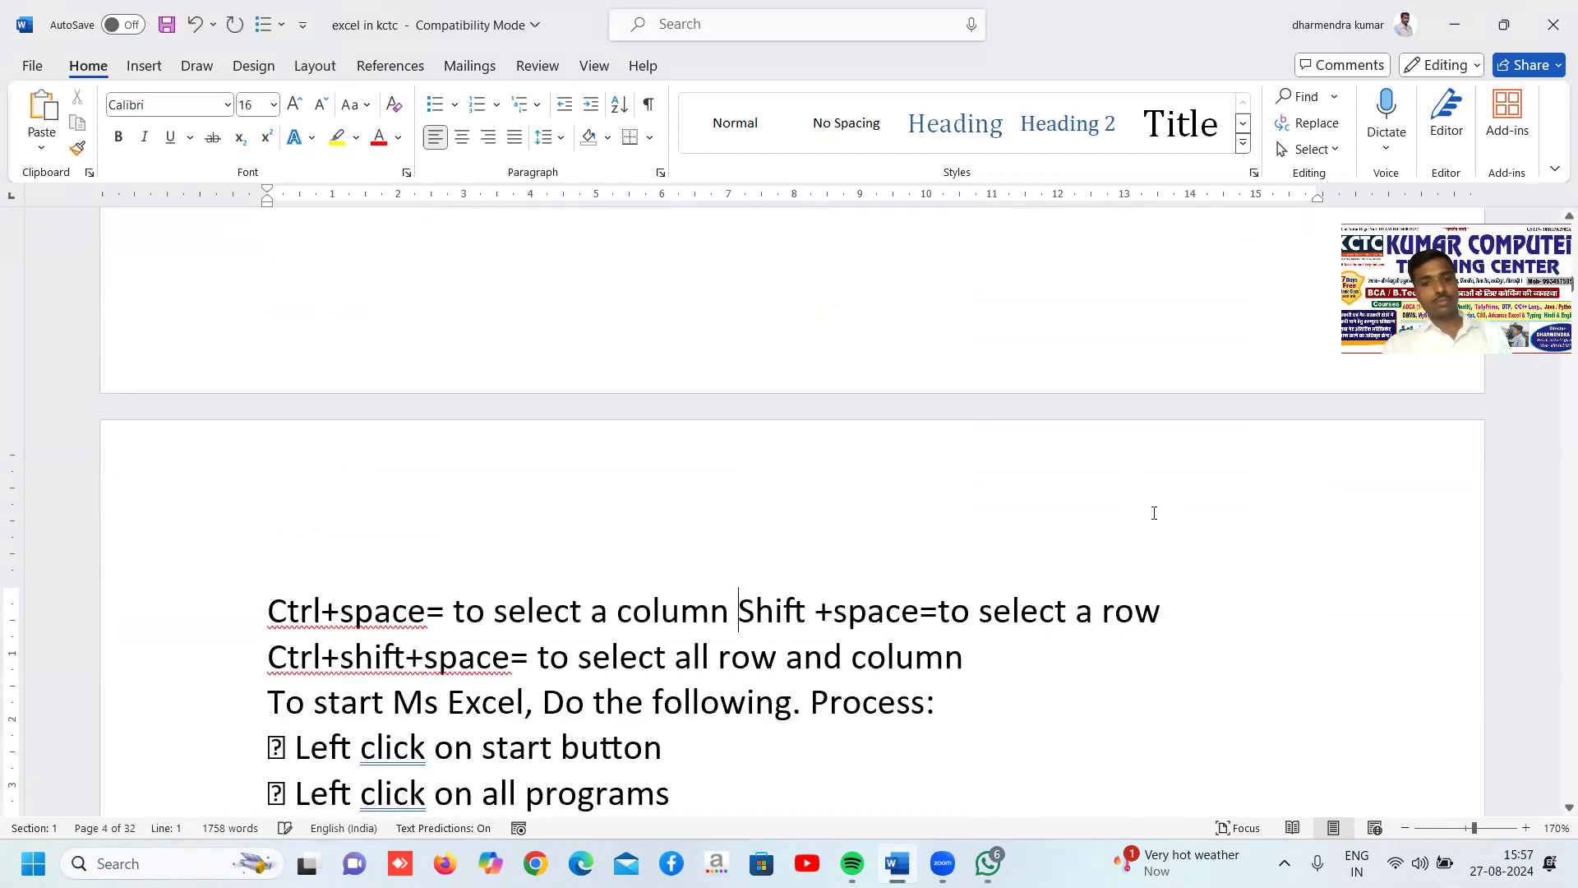
pyautogui.scroll(2, 792, 509)
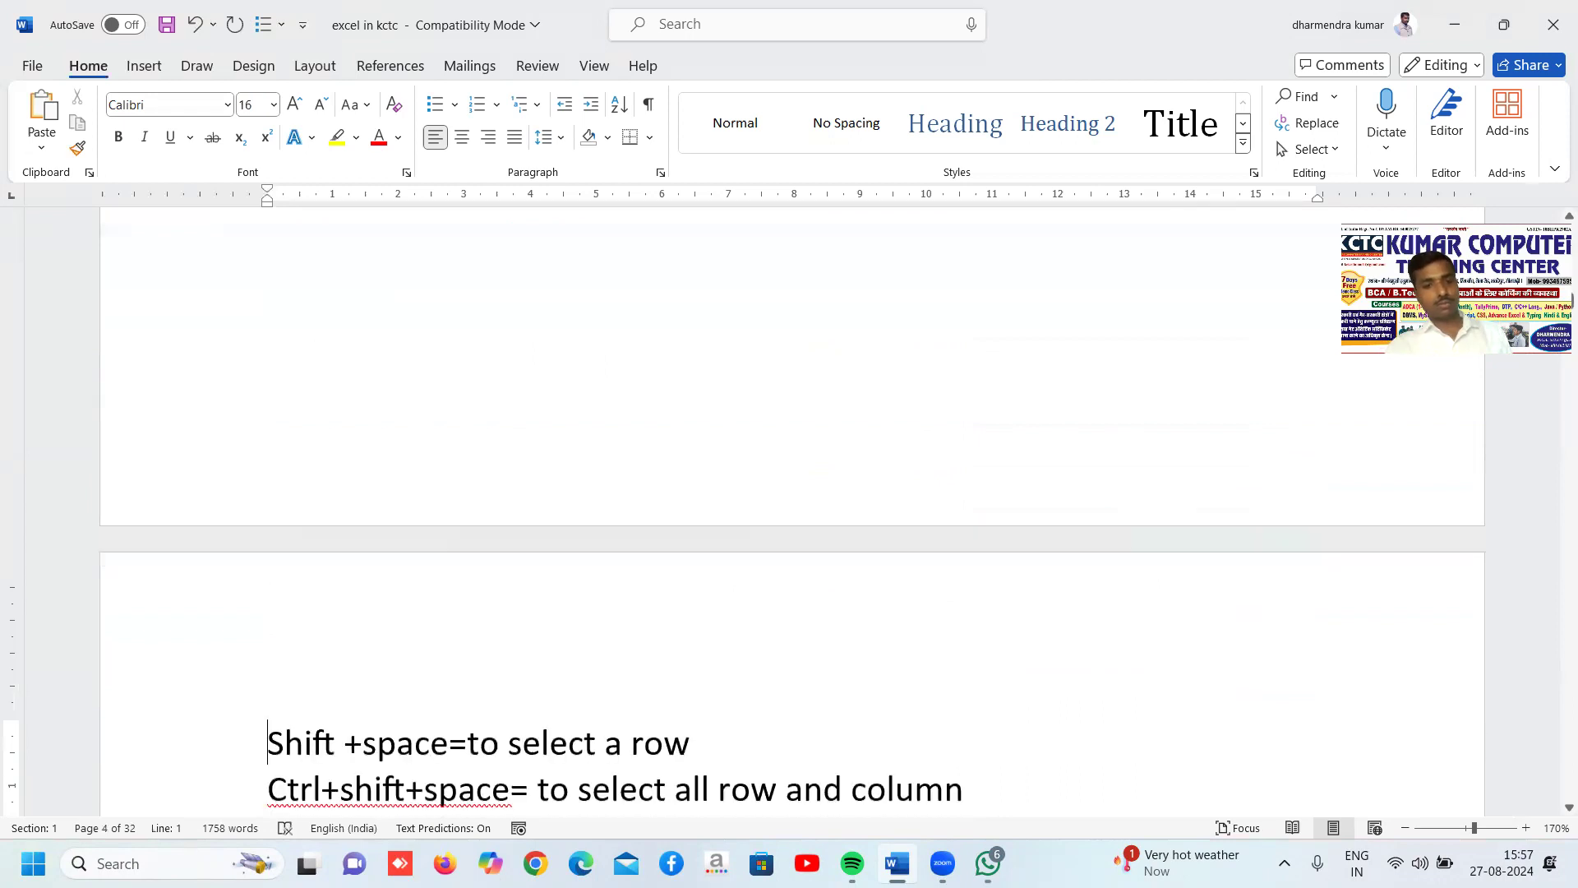
pyautogui.scroll(4, 792, 510)
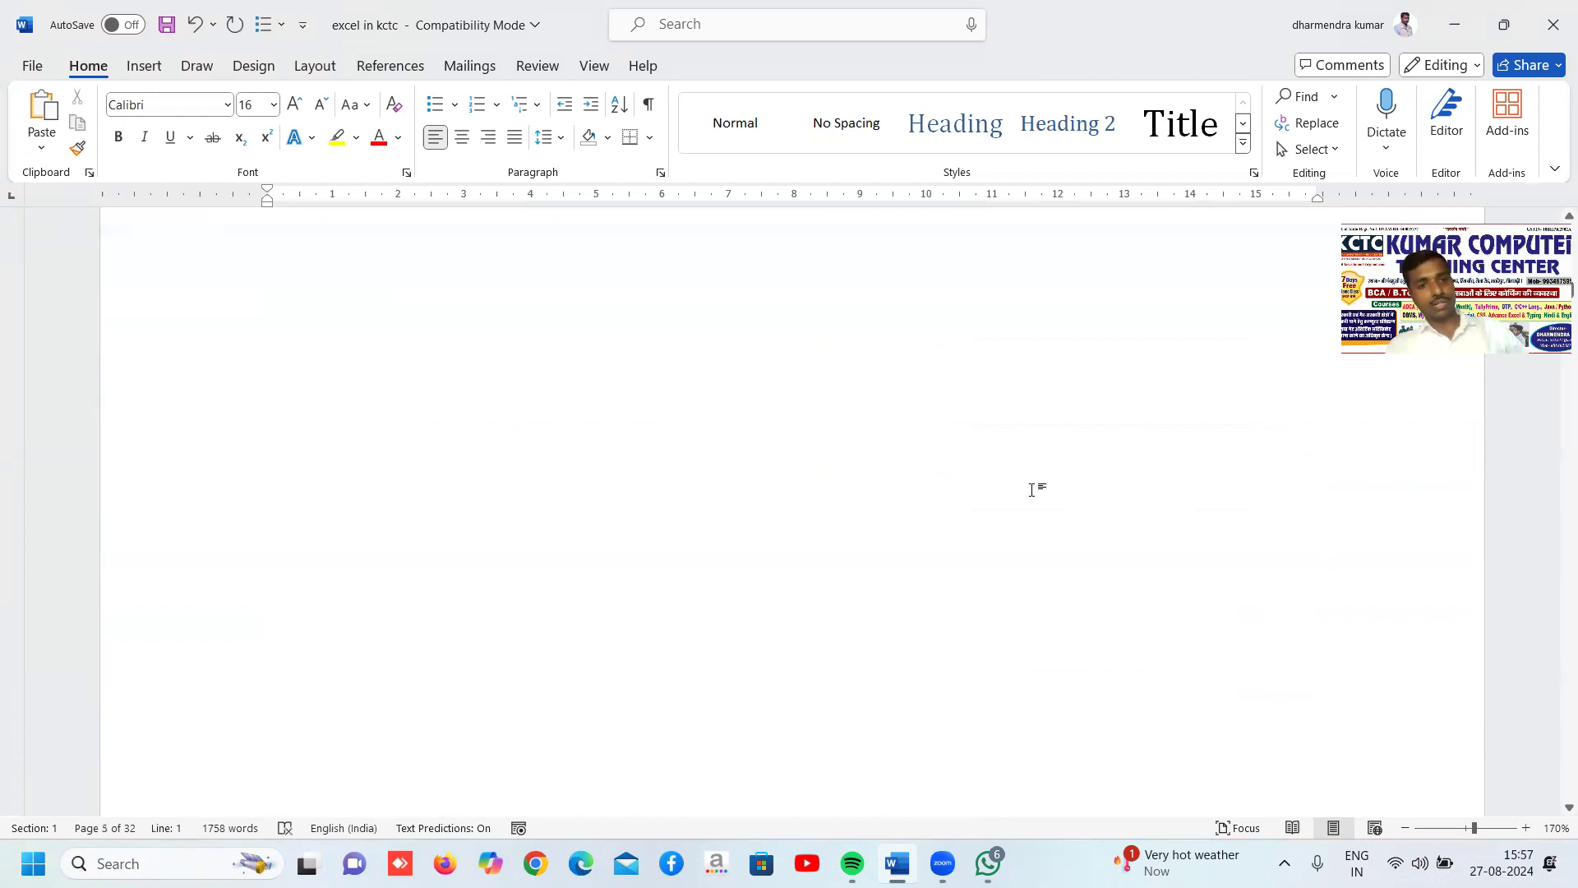
pyautogui.scroll(8, 792, 458)
pyautogui.click(413, 670)
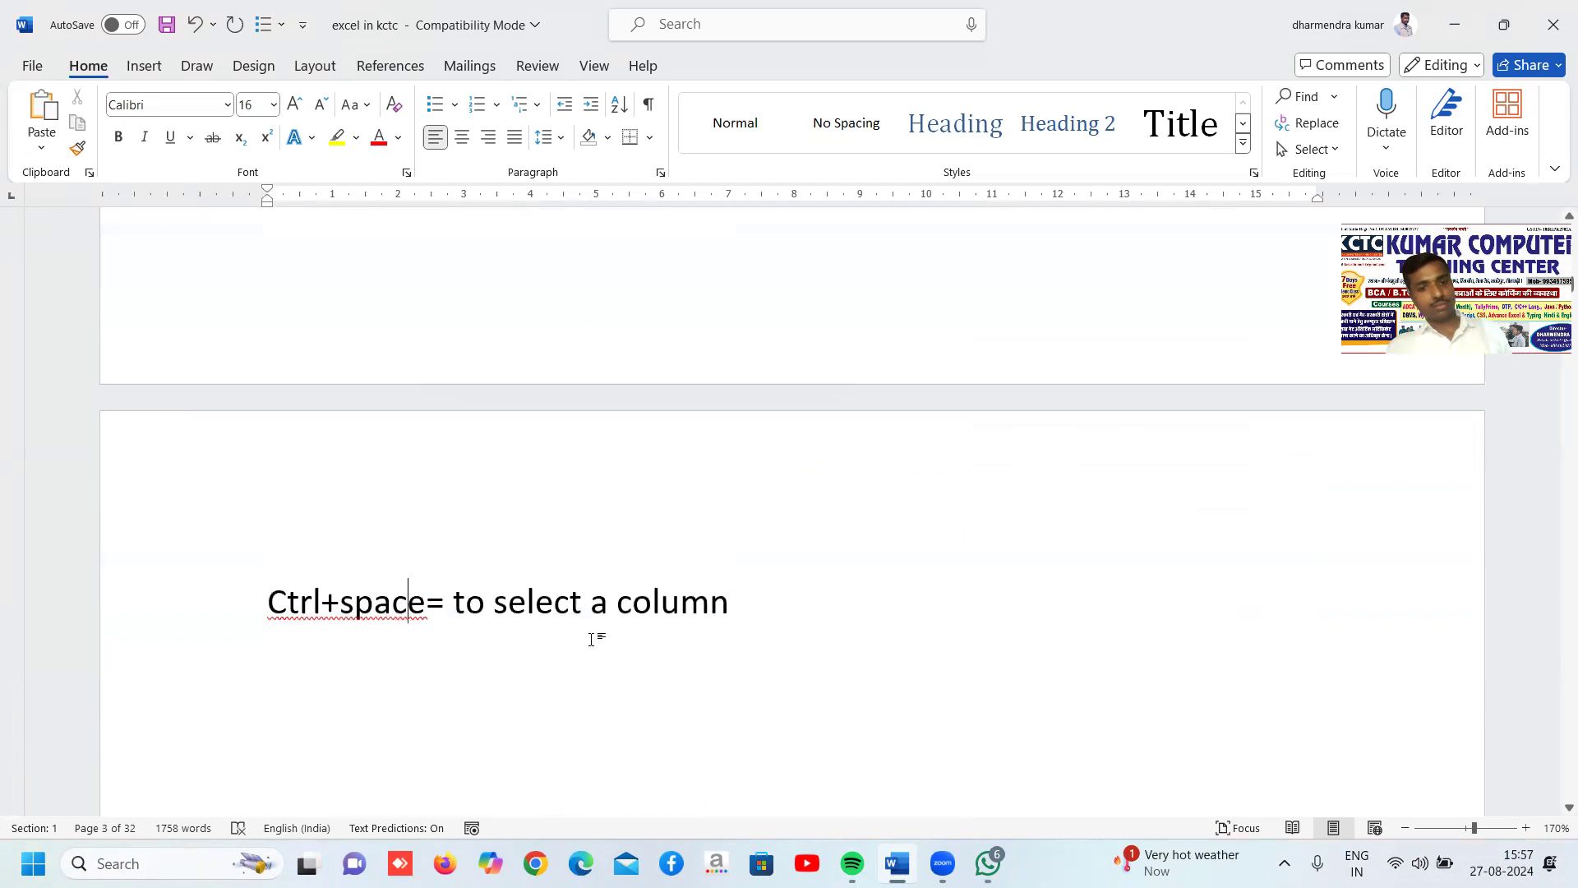
pyautogui.click(772, 612)
pyautogui.click(413, 669)
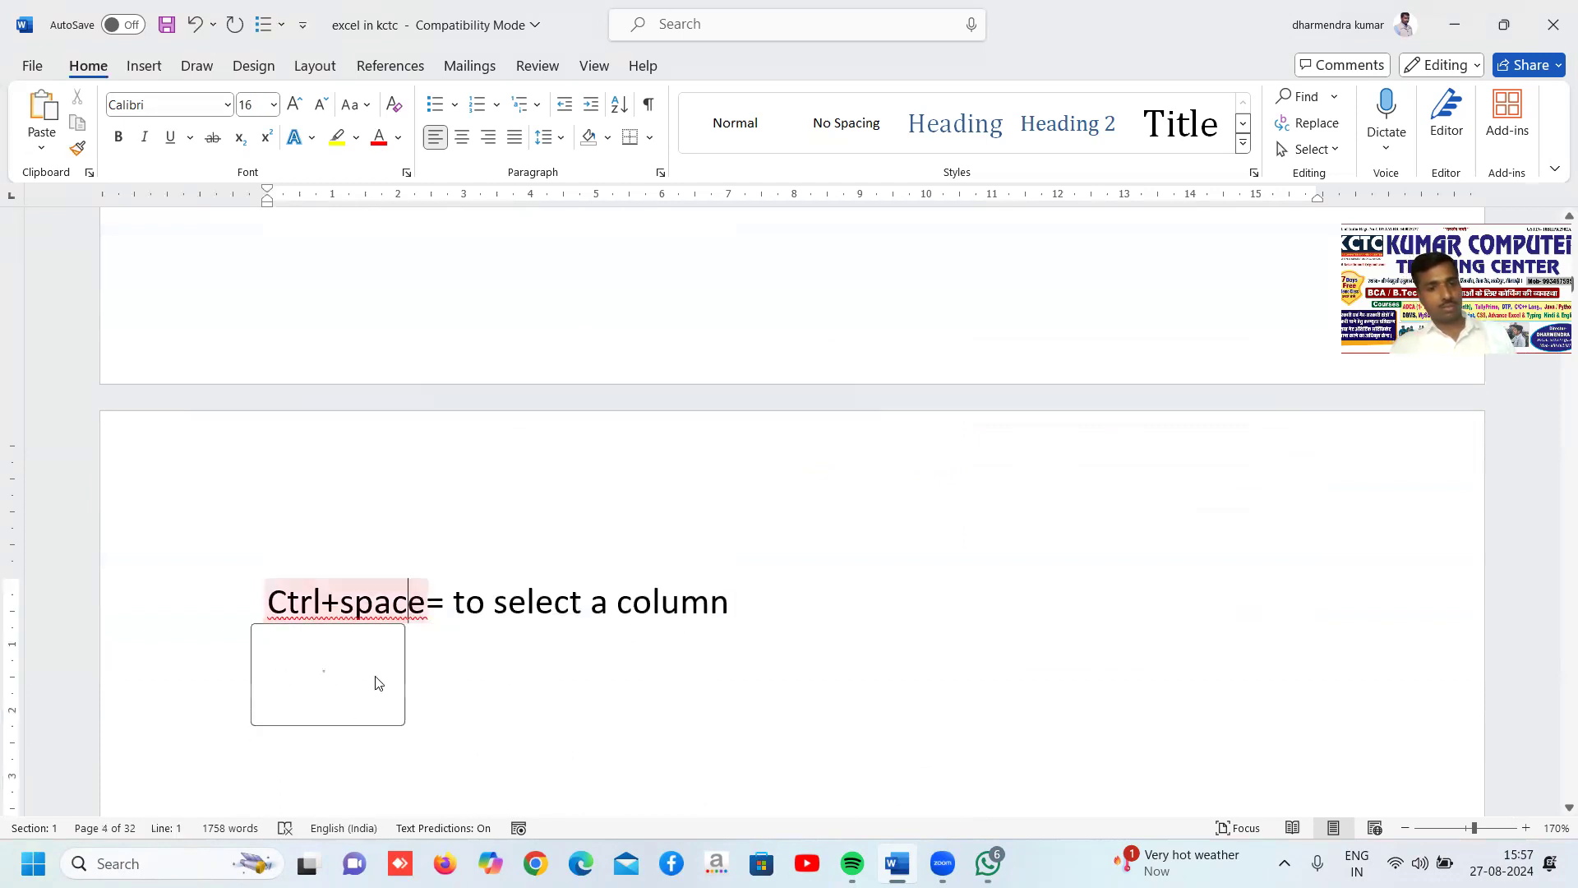
pyautogui.click(645, 676)
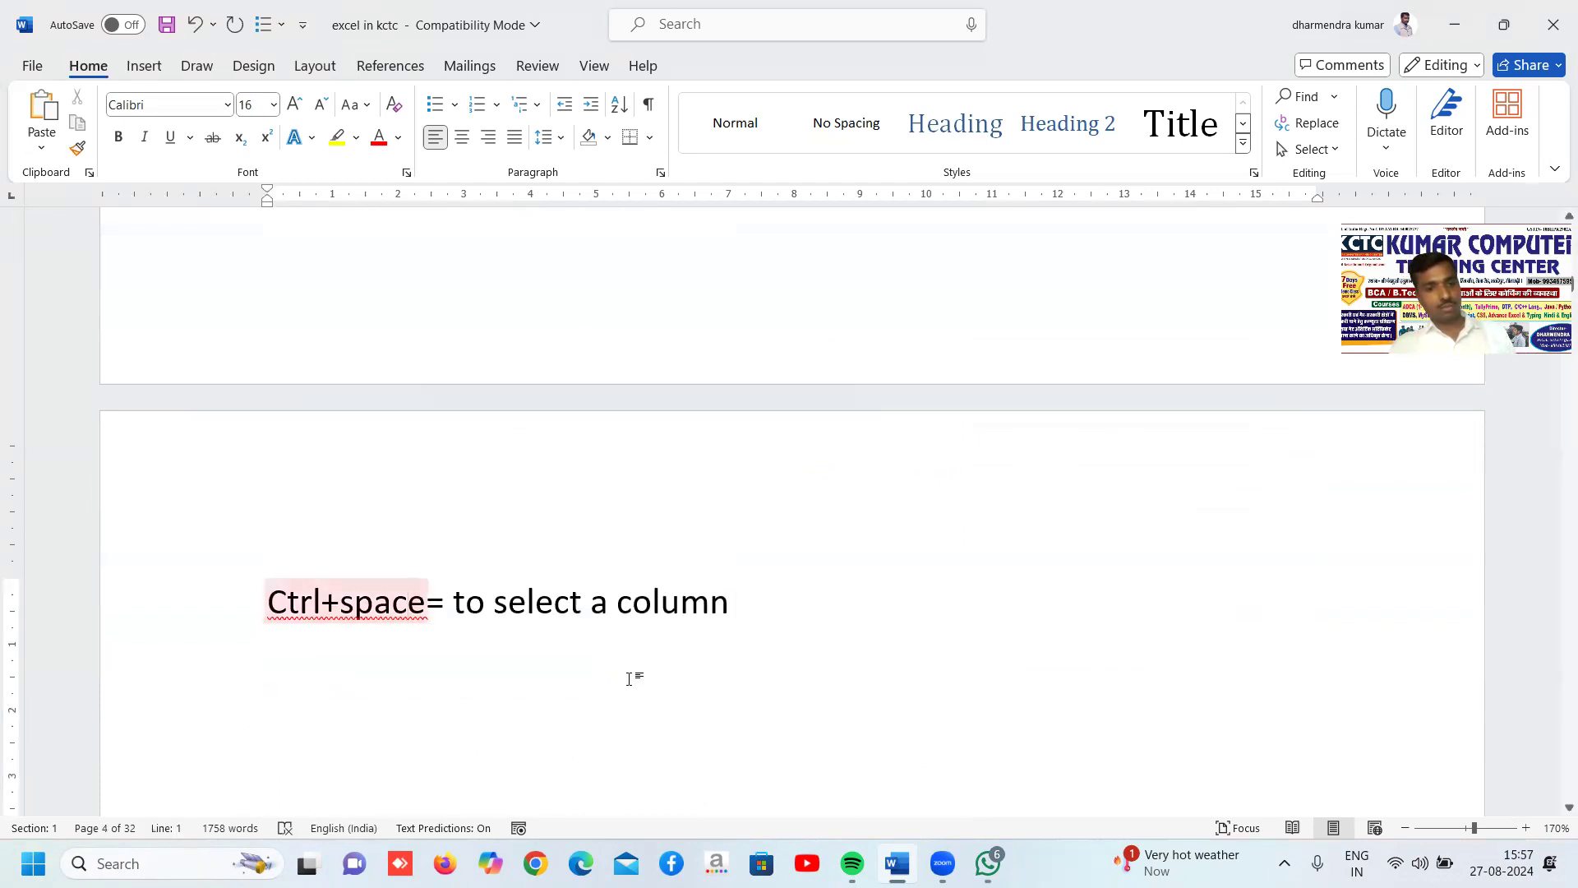
pyautogui.click(733, 607)
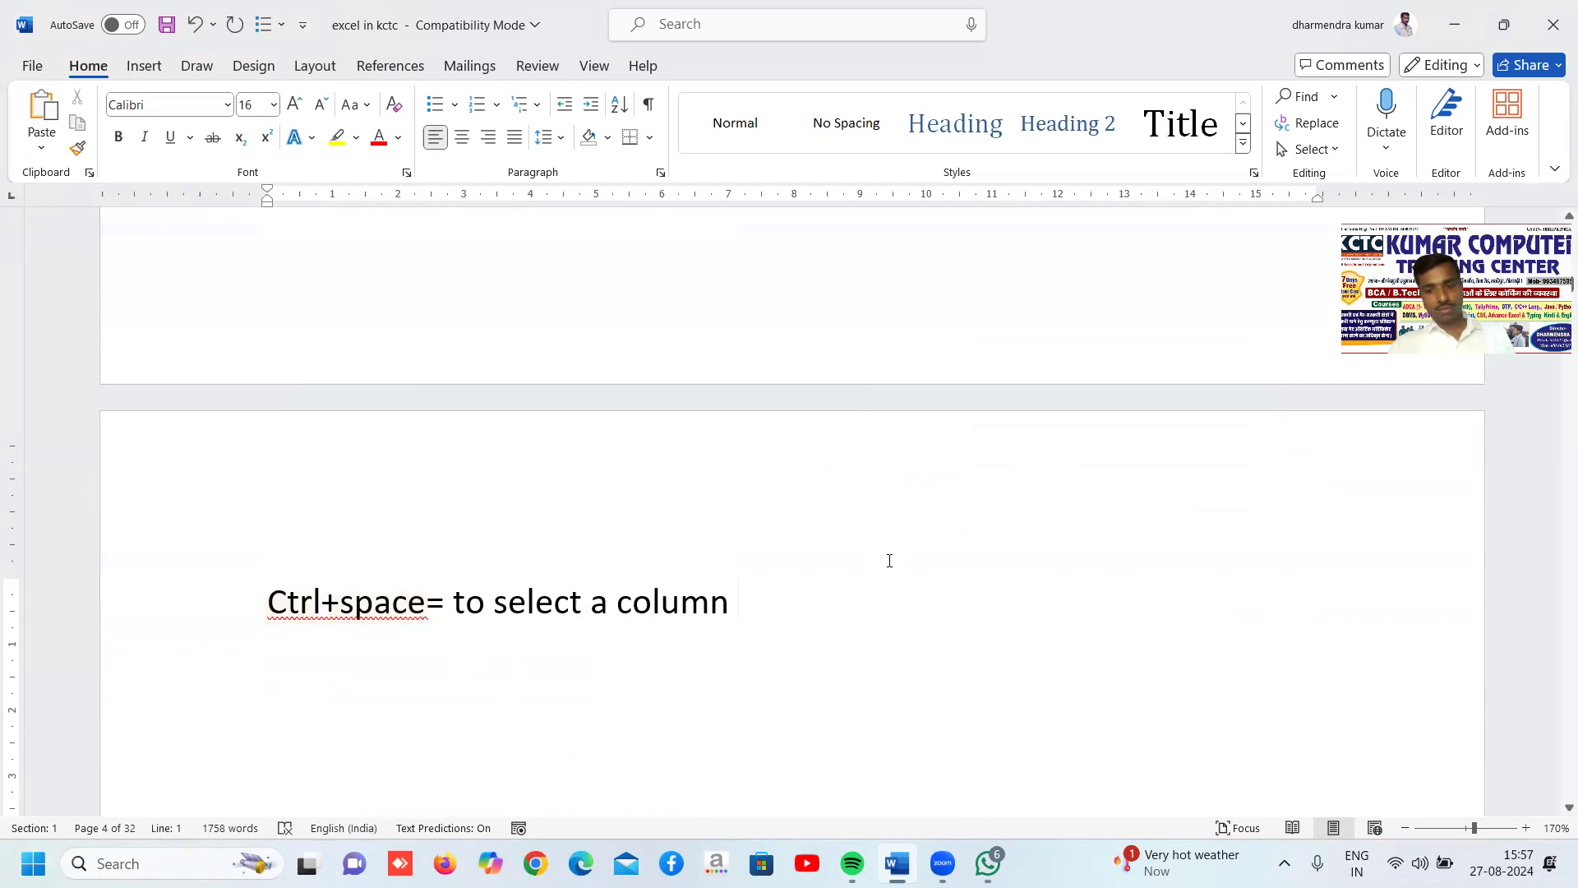
pyautogui.press('Delete')
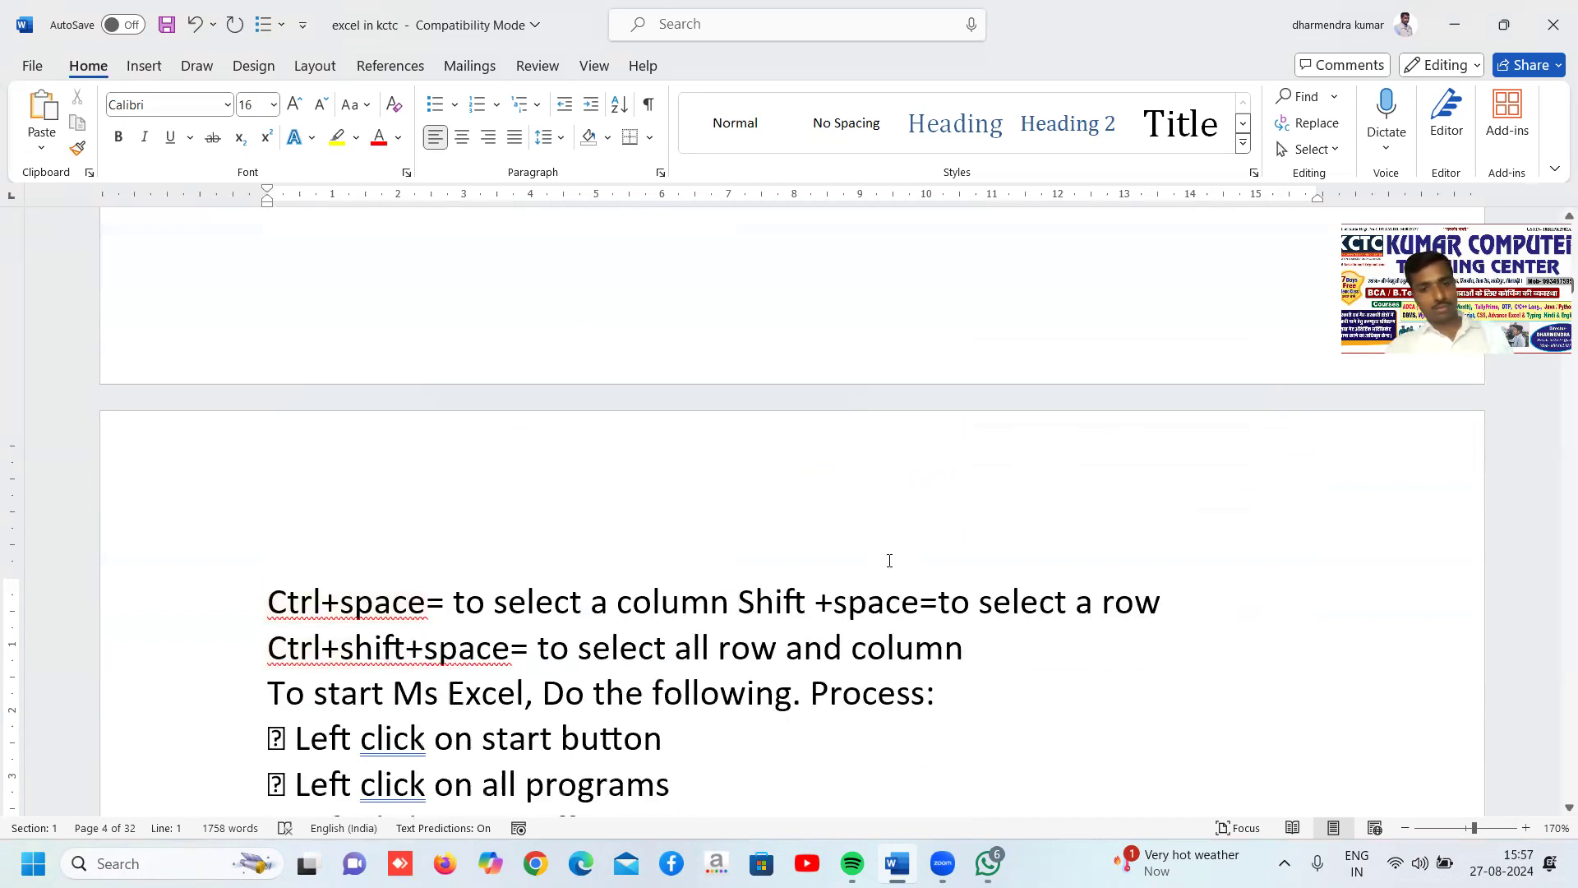
pyautogui.hotkey('ctrl', 'z')
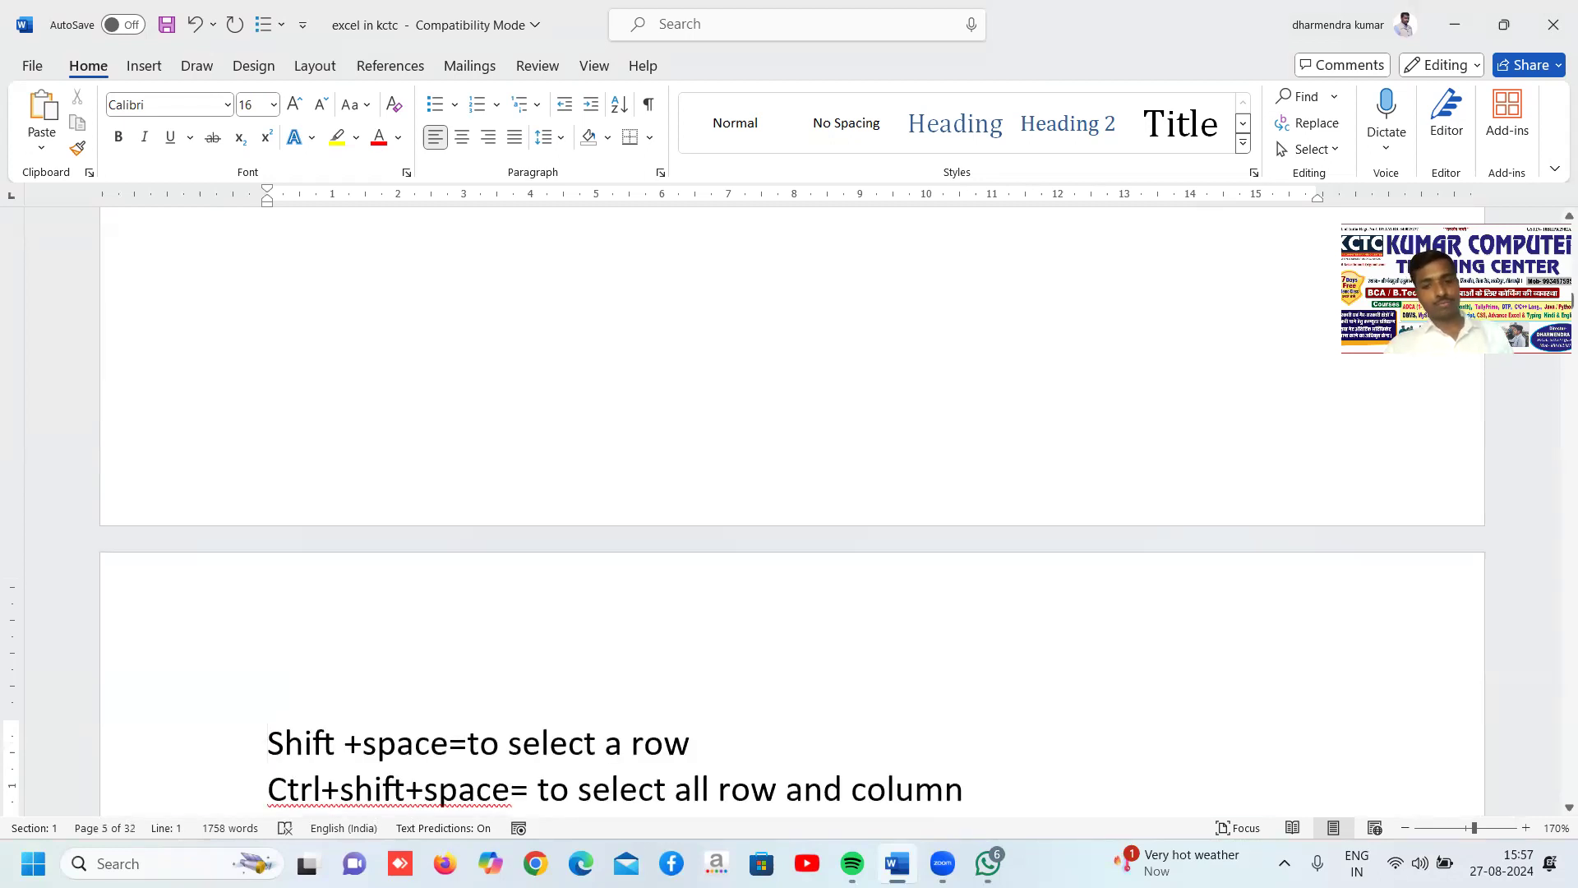
pyautogui.press('Up')
pyautogui.press('Up')
pyautogui.hotkey('ctrl', 'Return')
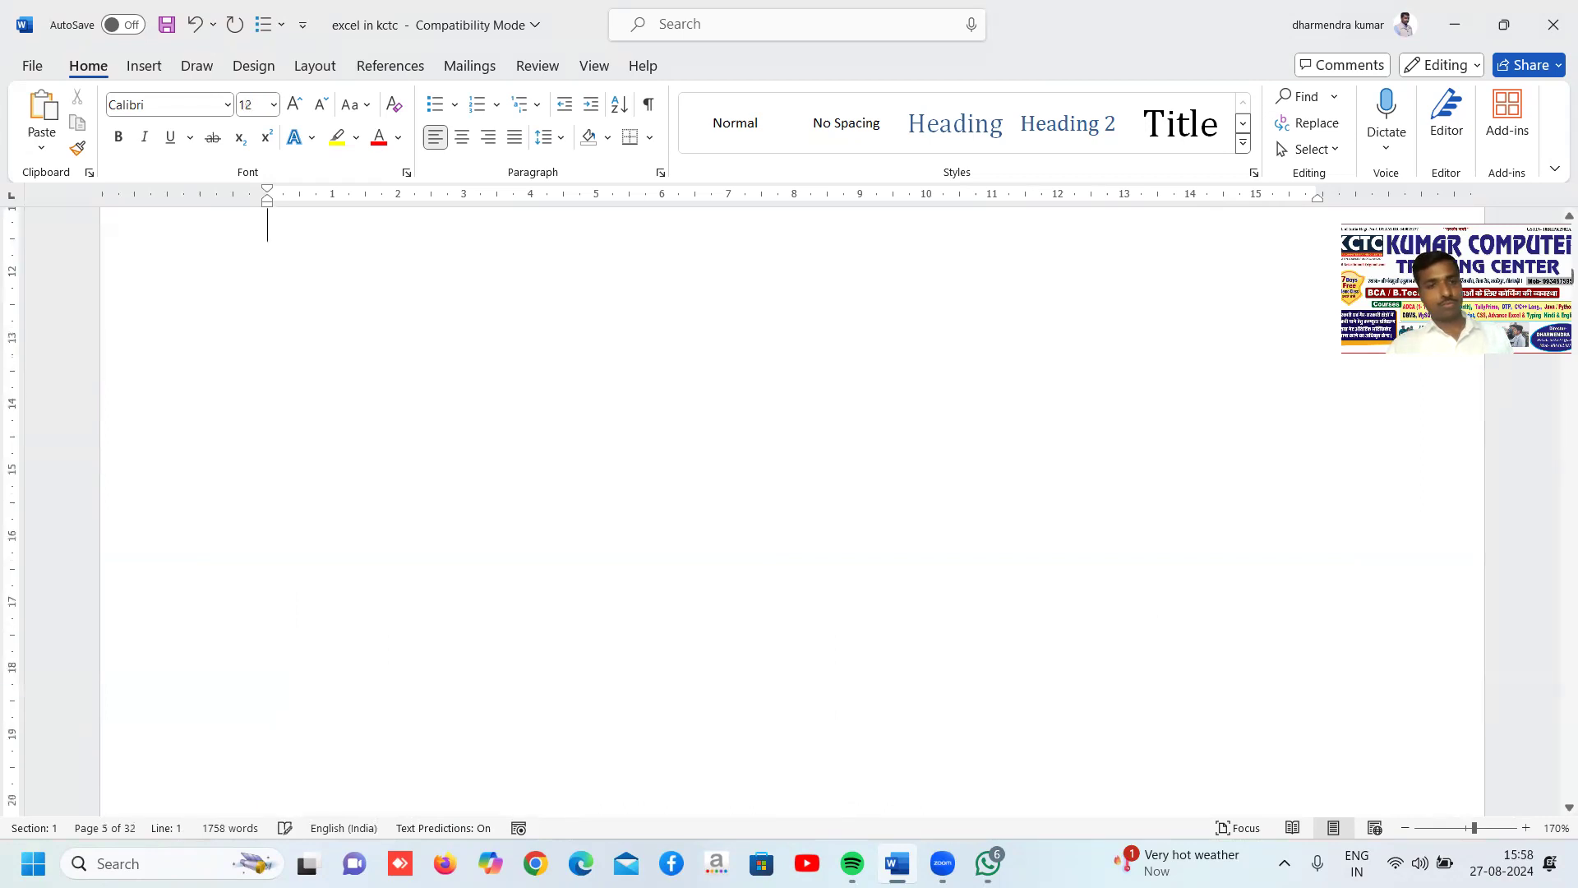
pyautogui.press('Up')
pyautogui.press('Up')
pyautogui.press('Up')
pyautogui.press('Up')
pyautogui.press('Up')
pyautogui.press('Up')
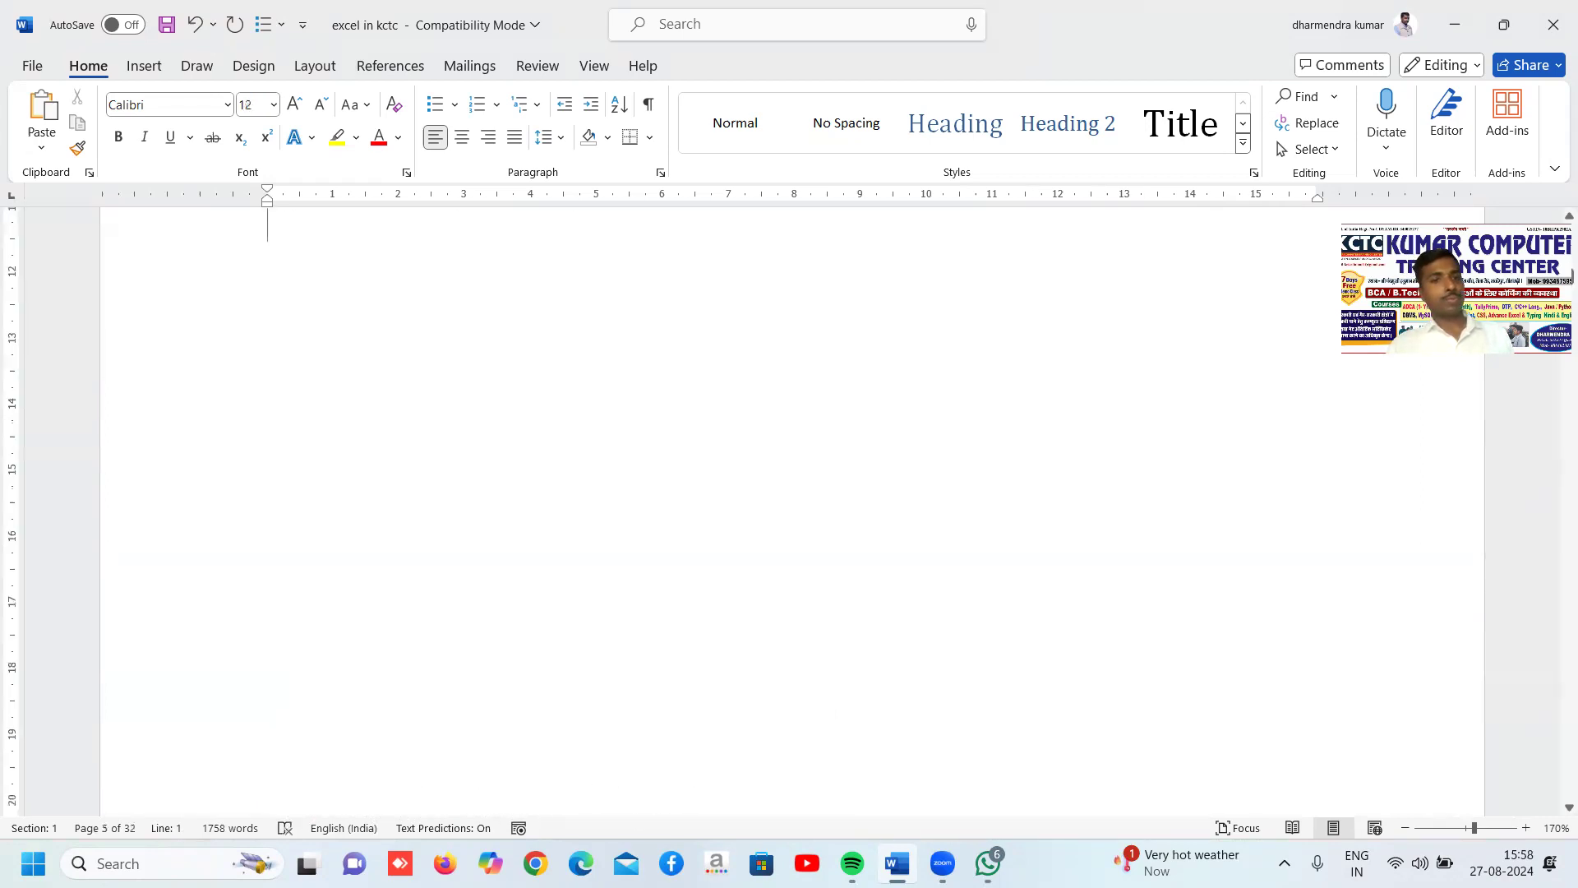
pyautogui.press('Up')
pyautogui.press('Down')
pyautogui.press('Down')
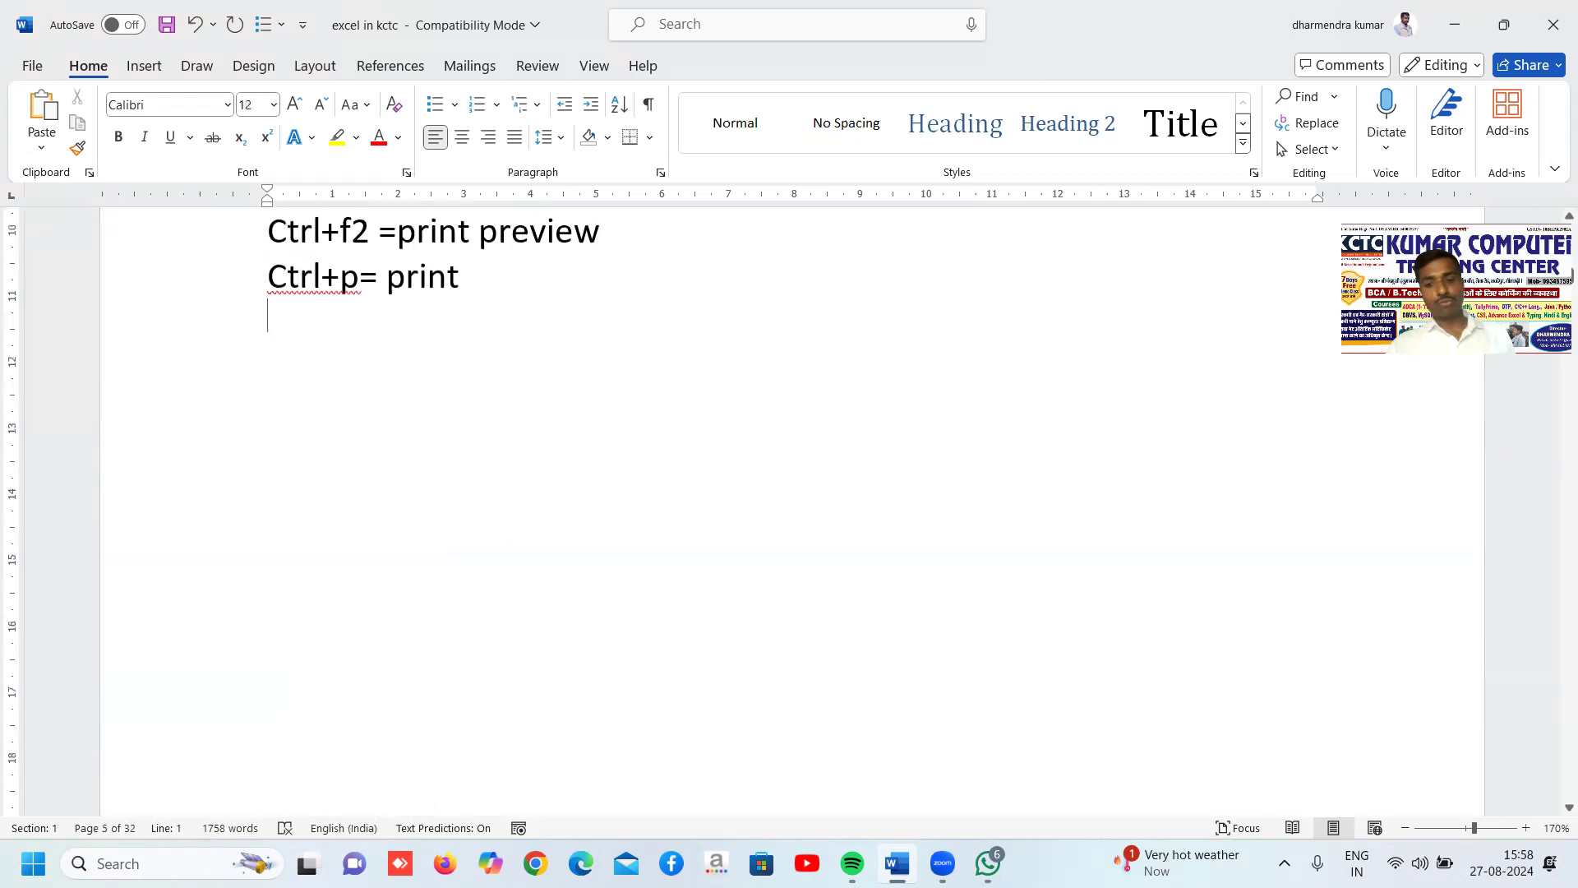
pyautogui.hotkey('ctrl', 'z')
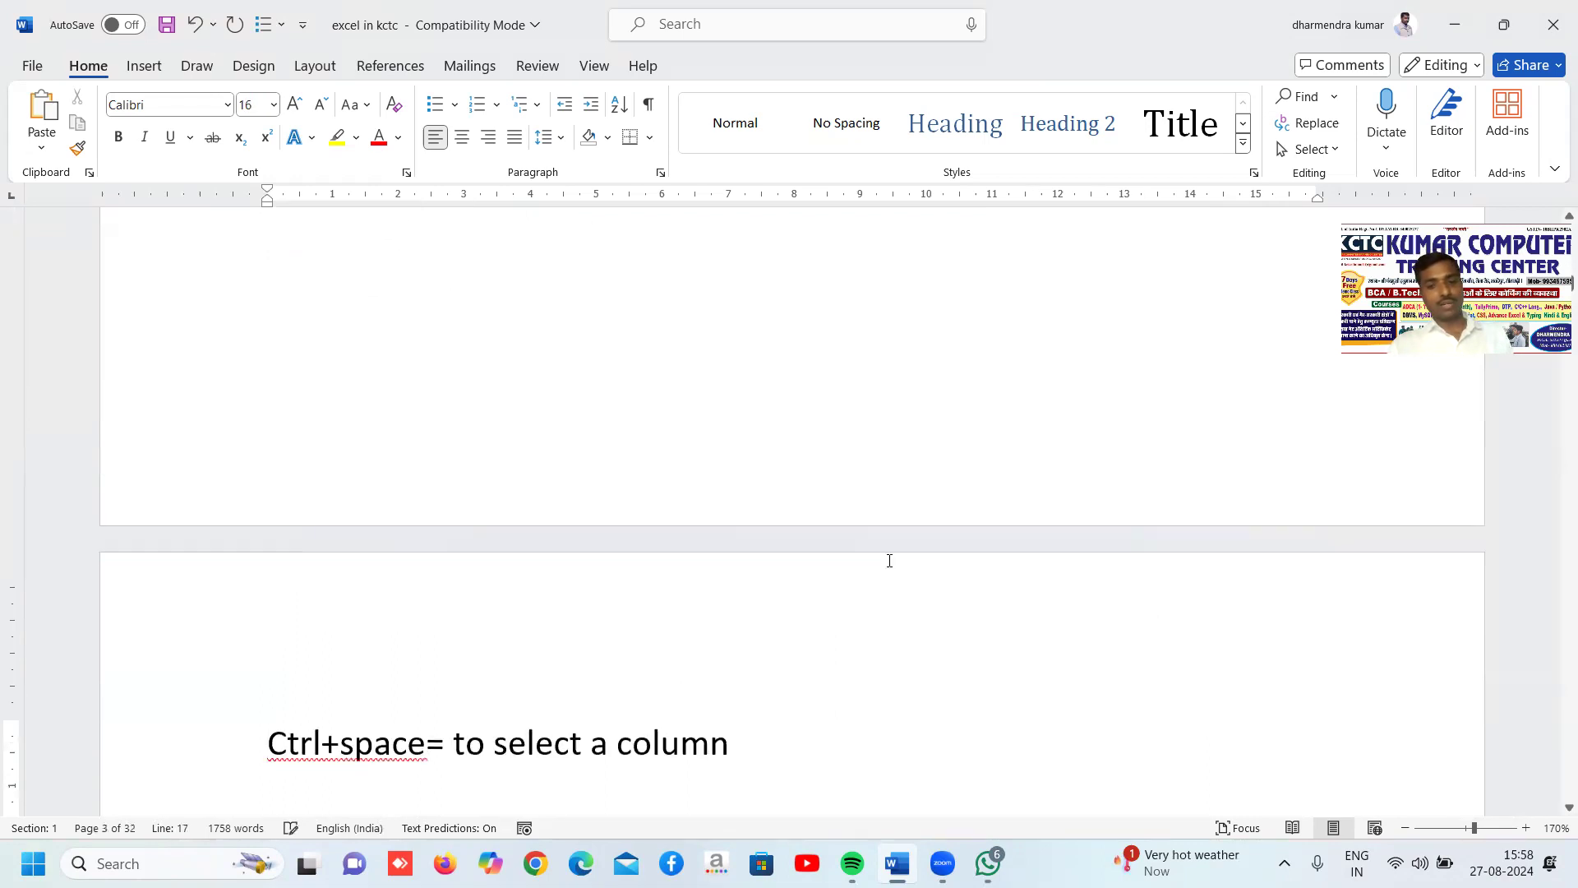
pyautogui.hotkey('ctrl', 'z')
pyautogui.hotkey('ctrl', 'z')
# Remove the break after "Ctrl+p= print" so that "Ctrl+space= to select a column" moves up directly behind it.
pyautogui.press('Down')
pyautogui.press('Right')
pyautogui.press('Right')
pyautogui.press('Right')
pyautogui.press('Right')
pyautogui.press('Right')
pyautogui.press('Right')
pyautogui.press('Right')
pyautogui.press('Right')
pyautogui.press('Right')
pyautogui.press('Right')
pyautogui.press('Right')
pyautogui.press('Right')
pyautogui.press('Right')
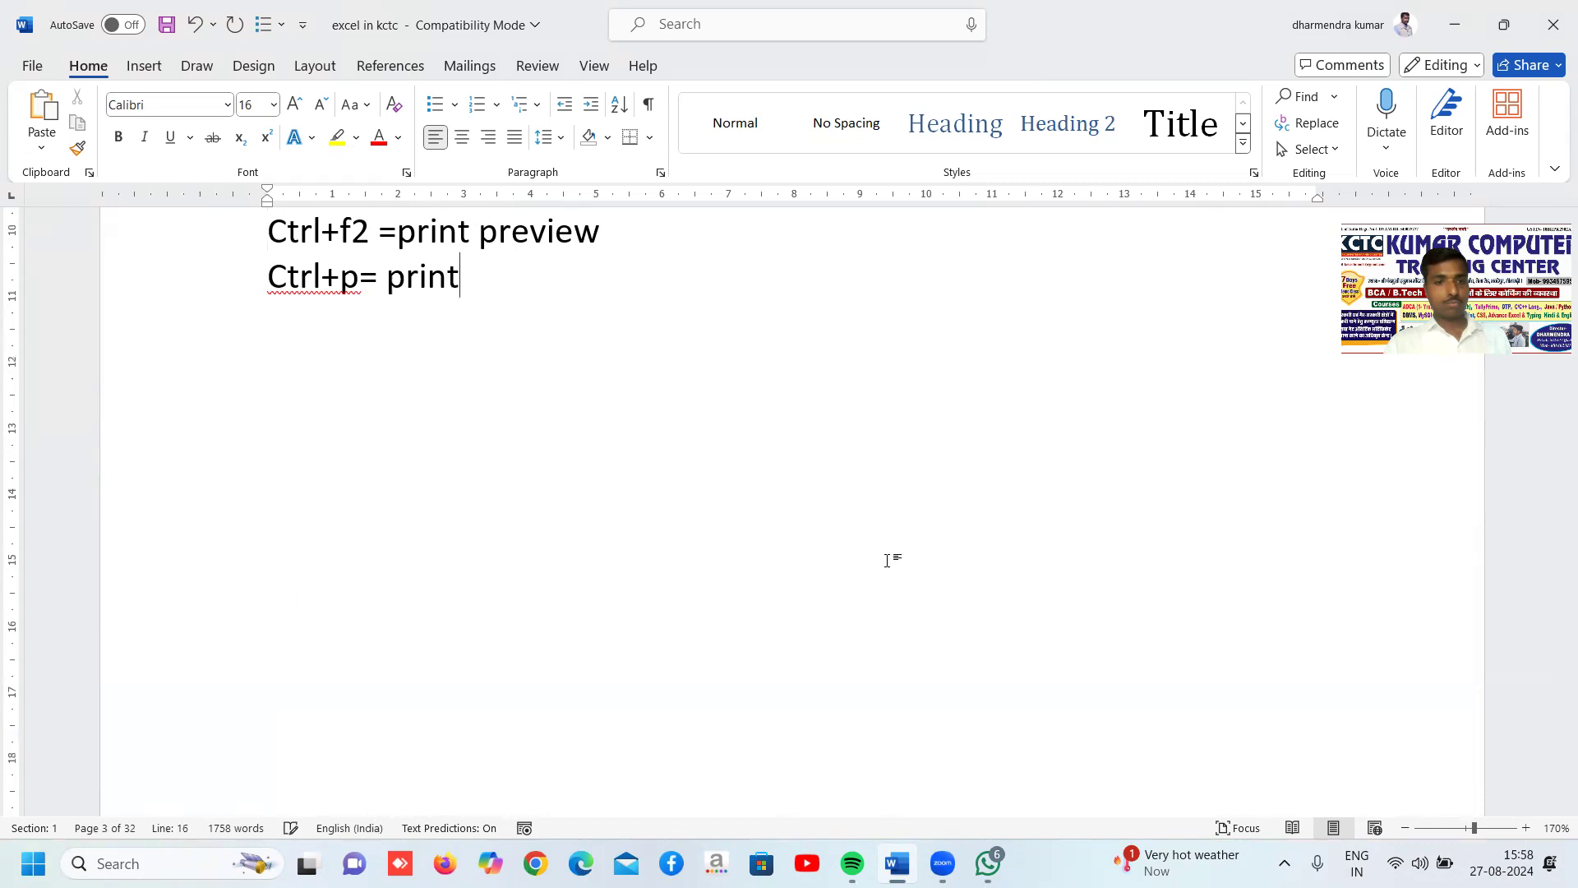
pyautogui.write('Ctrl+space= to select a column')
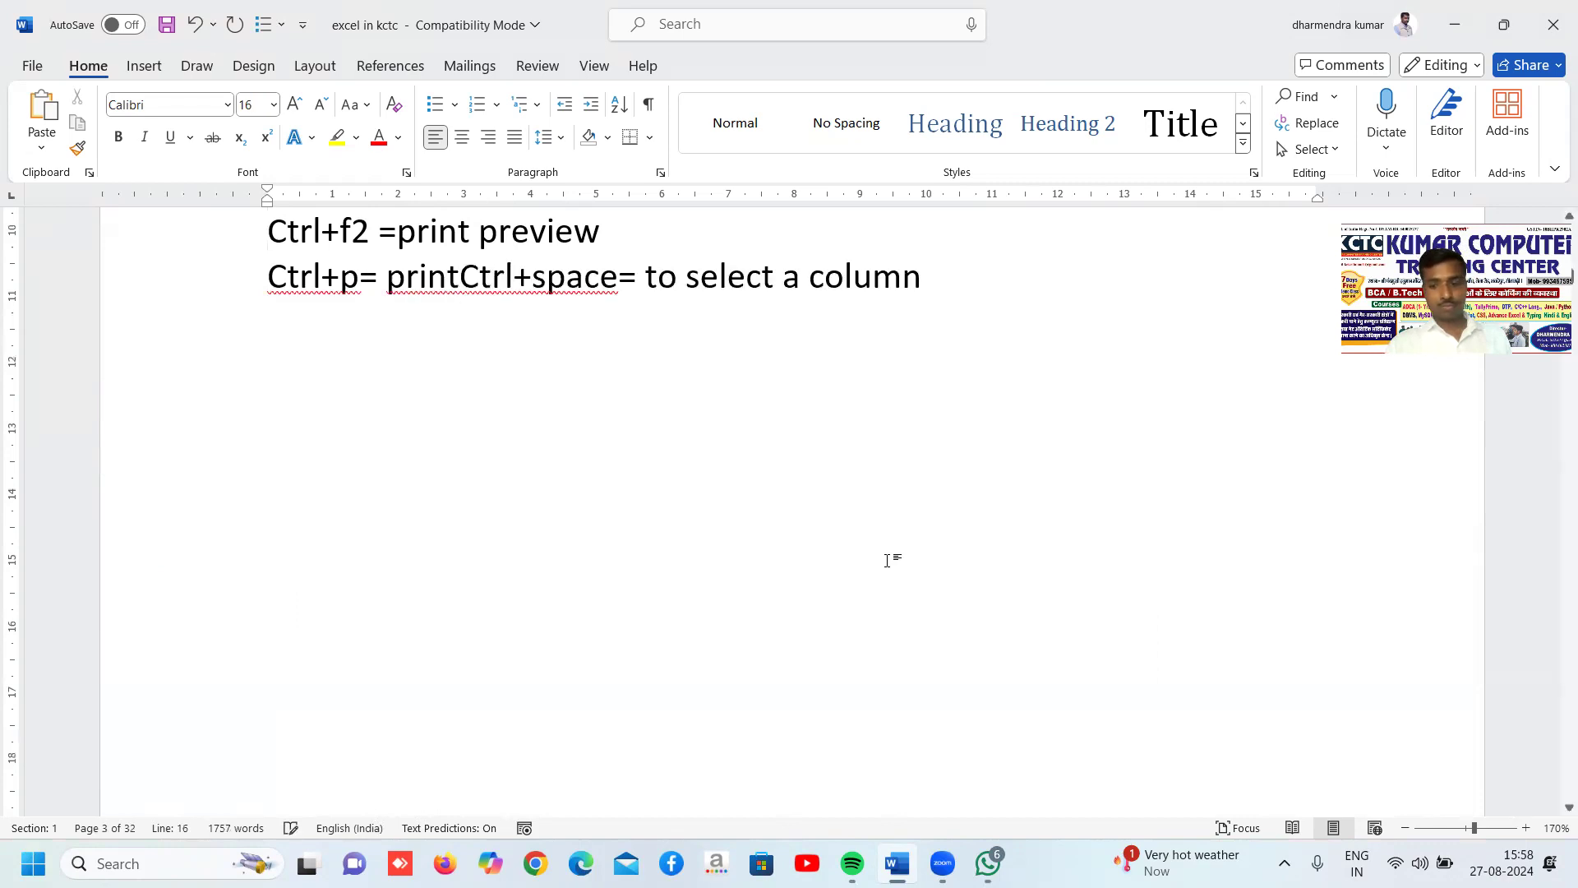
# Put "Ctrl+space= to select a column" on its own line directly below "Ctrl+p= print".
pyautogui.press('Return')
pyautogui.scroll(-10, 887, 560)
pyautogui.scroll(-2, 793, 509)
pyautogui.scroll(6, 793, 509)
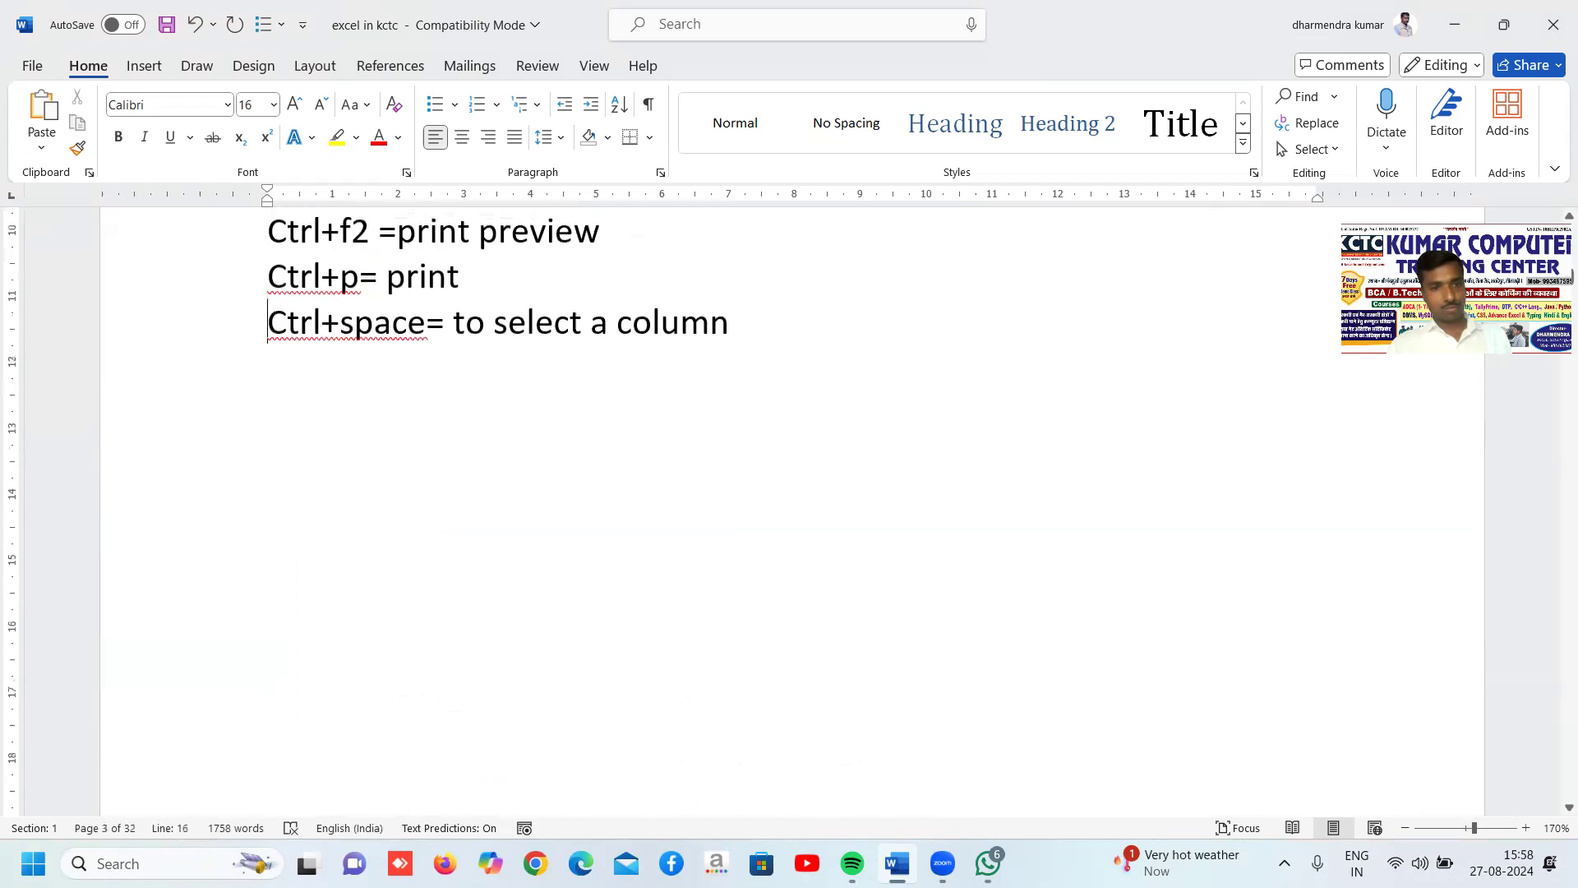
# Remove the page gap after "Ctrl+space= to select a column" and place "Shift +space=to select a row" on the next line.
pyautogui.scroll(-1, 793, 510)
pyautogui.press('Right')
pyautogui.press('Right')
pyautogui.press('Right')
pyautogui.press('Right')
pyautogui.press('Right')
pyautogui.press('Right')
pyautogui.press('Right')
pyautogui.press('Right')
pyautogui.press('Right')
pyautogui.press('Right')
pyautogui.press('Right')
pyautogui.press('Right')
pyautogui.press('Right')
pyautogui.press('Right')
pyautogui.press('Right')
pyautogui.press('Right')
pyautogui.press('Right')
pyautogui.press('Right')
pyautogui.press('Right')
pyautogui.press('Right')
pyautogui.press('Right')
pyautogui.press('Right')
pyautogui.press('Right')
pyautogui.press('Right')
pyautogui.press('BackSpace')
pyautogui.press('Delete')
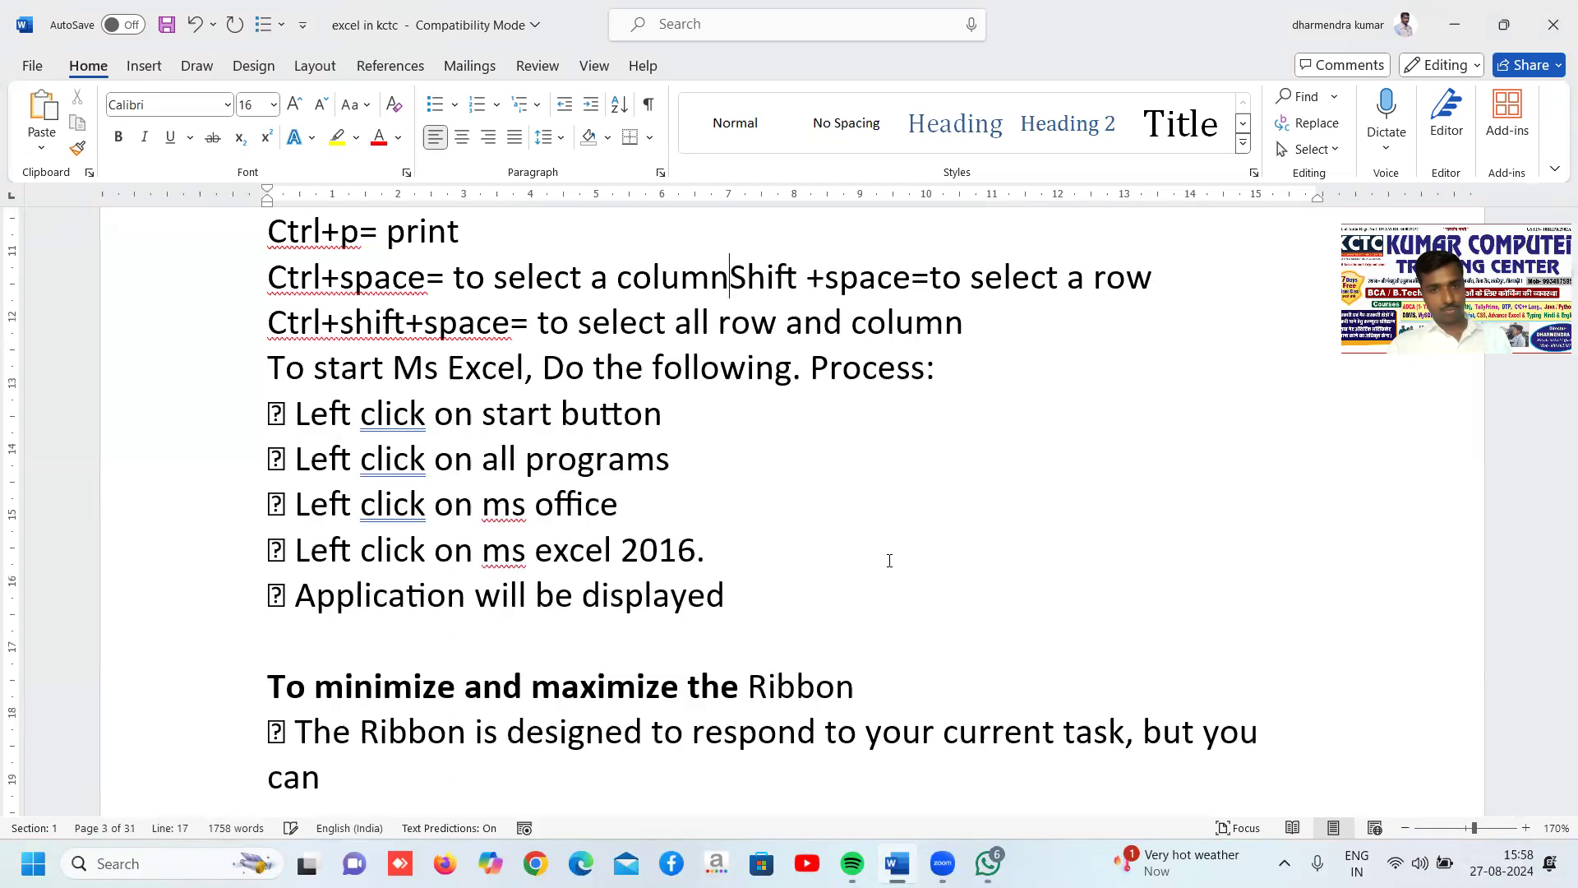
pyautogui.press('Return')
# Check the notes for leftover gaps, from the Ribbon section back through the preceding pages and the shortcuts list.
pyautogui.press('Down')
pyautogui.press('Down')
pyautogui.press('Down')
pyautogui.press('Down')
pyautogui.press('Down')
pyautogui.press('Down')
pyautogui.press('Down')
pyautogui.press('Down')
pyautogui.press('Down')
pyautogui.press('Down')
pyautogui.press('Down')
pyautogui.press('Down')
pyautogui.press('Down')
pyautogui.press('Down')
pyautogui.press('Down')
pyautogui.press('Down')
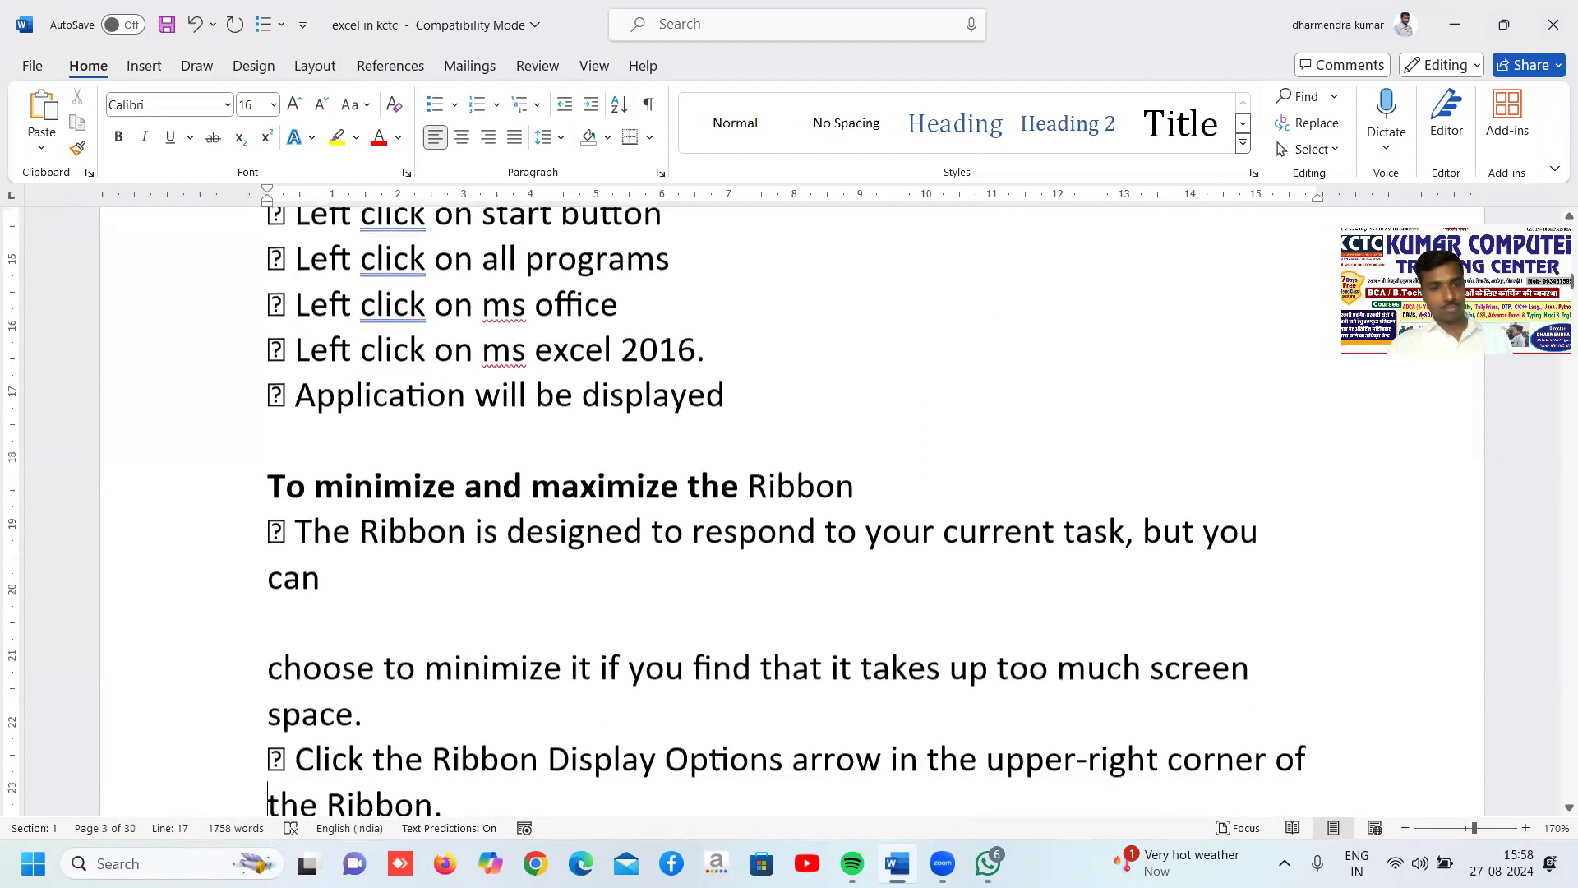
pyautogui.press('Up')
pyautogui.press('Up')
pyautogui.press('Up')
pyautogui.press('Up')
pyautogui.press('Up')
pyautogui.press('Up')
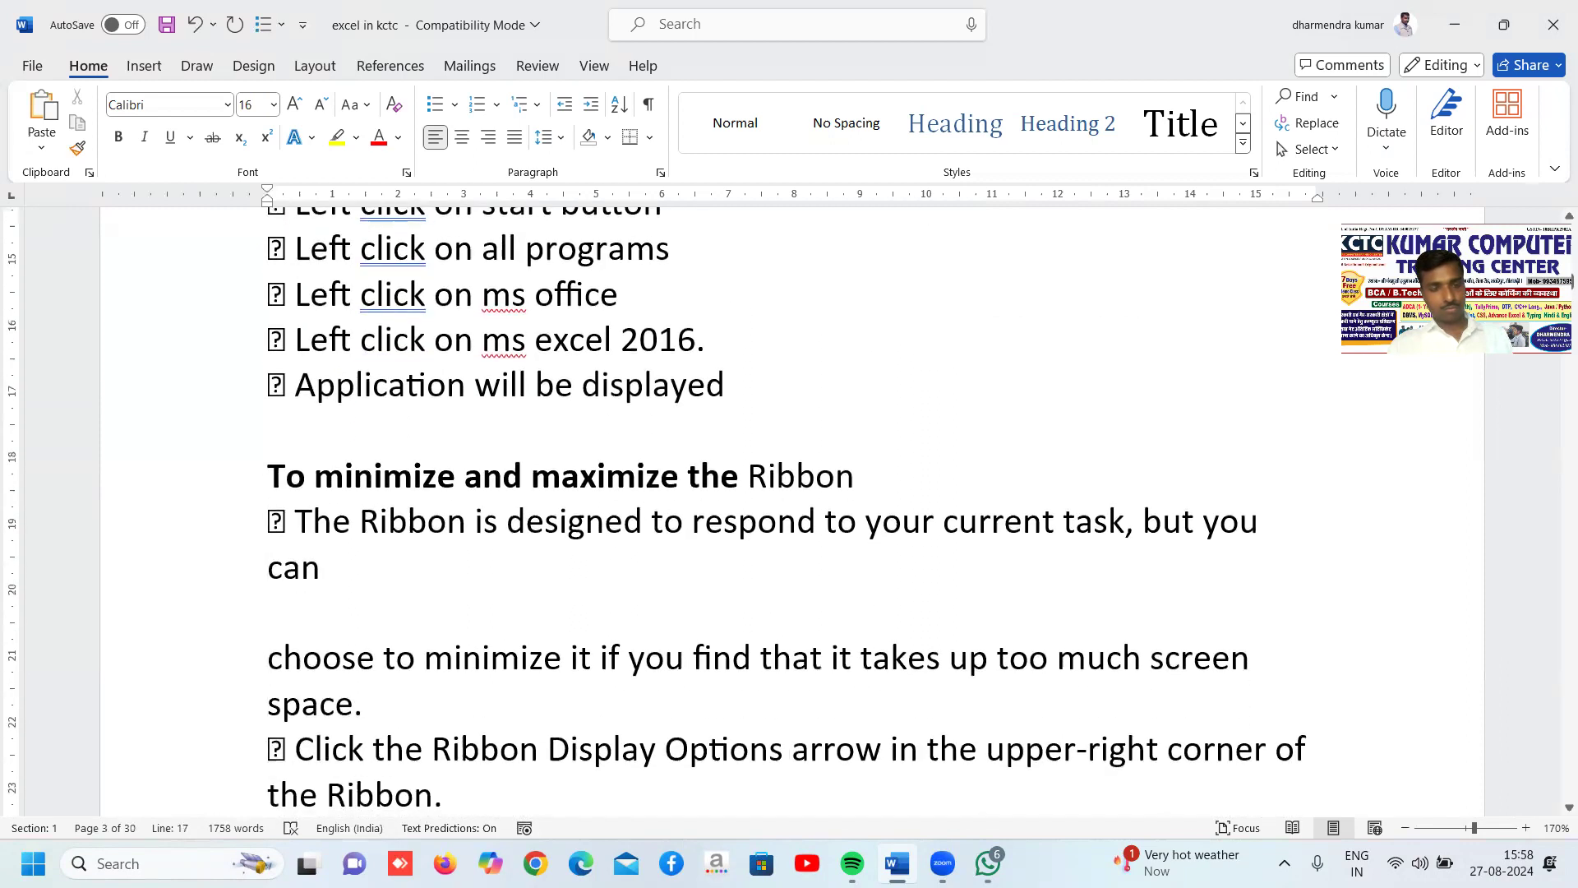
pyautogui.press('Up')
pyautogui.press('Up')
pyautogui.press('Up')
pyautogui.press('Up')
pyautogui.press('Up')
pyautogui.press('Up')
pyautogui.press('Up')
pyautogui.press('Up')
pyautogui.press('Up')
pyautogui.press('Up')
pyautogui.press('Up')
pyautogui.press('Up')
pyautogui.press('Up')
pyautogui.press('Up')
pyautogui.press('Up')
pyautogui.press('Up')
pyautogui.press('Up')
pyautogui.press('Up')
pyautogui.press('Up')
pyautogui.press('Up')
pyautogui.press('Up')
pyautogui.press('Up')
pyautogui.press('Up')
pyautogui.press('Up')
pyautogui.press('Up')
pyautogui.press('Up')
pyautogui.press('Up')
pyautogui.press('Up')
pyautogui.press('Up')
pyautogui.press('Up')
pyautogui.press('Up')
pyautogui.press('Up')
pyautogui.press('Up')
pyautogui.press('Up')
pyautogui.press('Up')
pyautogui.press('Up')
pyautogui.press('Up')
pyautogui.press('Up')
pyautogui.press('Up')
pyautogui.press('Up')
pyautogui.press('Down')
pyautogui.press('Down')
pyautogui.press('Down')
pyautogui.press('Down')
pyautogui.press('Down')
pyautogui.press('Down')
pyautogui.press('Down')
pyautogui.press('Down')
pyautogui.press('Down')
pyautogui.press('Down')
pyautogui.press('Down')
pyautogui.press('Down')
pyautogui.press('Down')
pyautogui.press('Down')
pyautogui.press('Down')
pyautogui.press('Down')
pyautogui.press('Down')
pyautogui.press('Down')
pyautogui.press('Down')
pyautogui.press('Down')
pyautogui.press('Down')
pyautogui.press('Down')
pyautogui.press('Down')
pyautogui.press('Down')
pyautogui.press('Down')
pyautogui.press('Down')
pyautogui.press('Down')
pyautogui.press('Down')
pyautogui.press('Down')
pyautogui.press('Down')
pyautogui.press('Down')
pyautogui.press('Down')
pyautogui.press('Down')
pyautogui.press('Down')
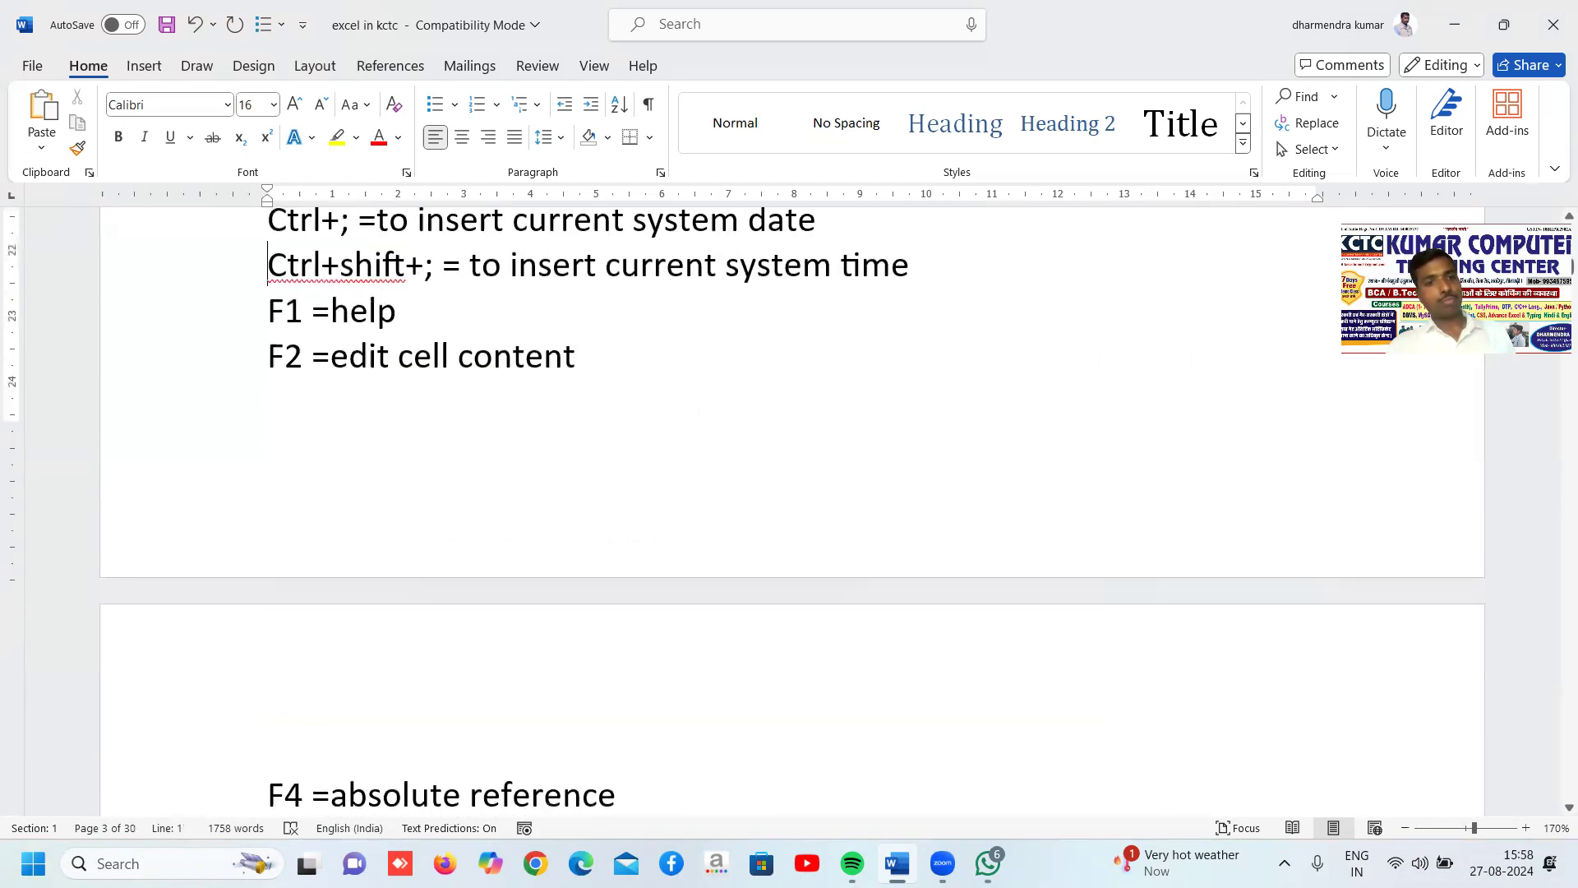
# Save the corrected Excel notes document.
pyautogui.press('Up')
pyautogui.press('Up')
pyautogui.press('Up')
pyautogui.press('Up')
pyautogui.press('Up')
pyautogui.press('Up')
pyautogui.press('Up')
pyautogui.press('Up')
pyautogui.press('Up')
pyautogui.press('Up')
pyautogui.press('Up')
pyautogui.press('Up')
pyautogui.press('Up')
pyautogui.press('Up')
pyautogui.press('Up')
pyautogui.press('Up')
pyautogui.press('Up')
pyautogui.press('Up')
pyautogui.press('Up')
pyautogui.press('Up')
pyautogui.press('Down')
pyautogui.hotkey('ctrl', 's')
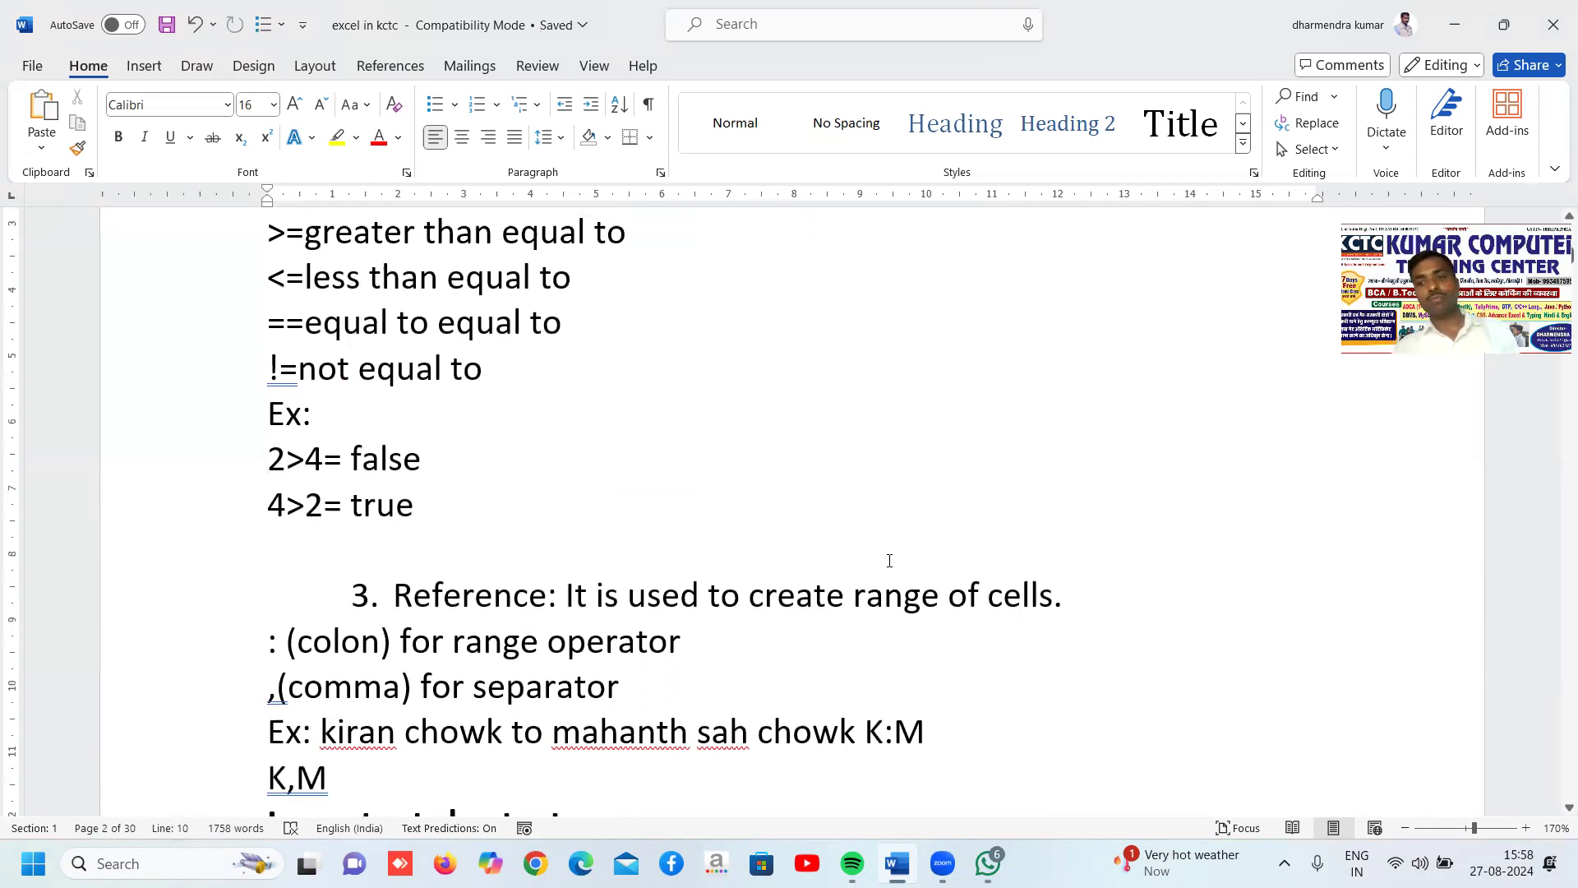
# Review the "Important shortcuts" list, from "Shift +pgdn" down to the arrow-key, Home and End shortcuts.
pyautogui.click(292, 393)
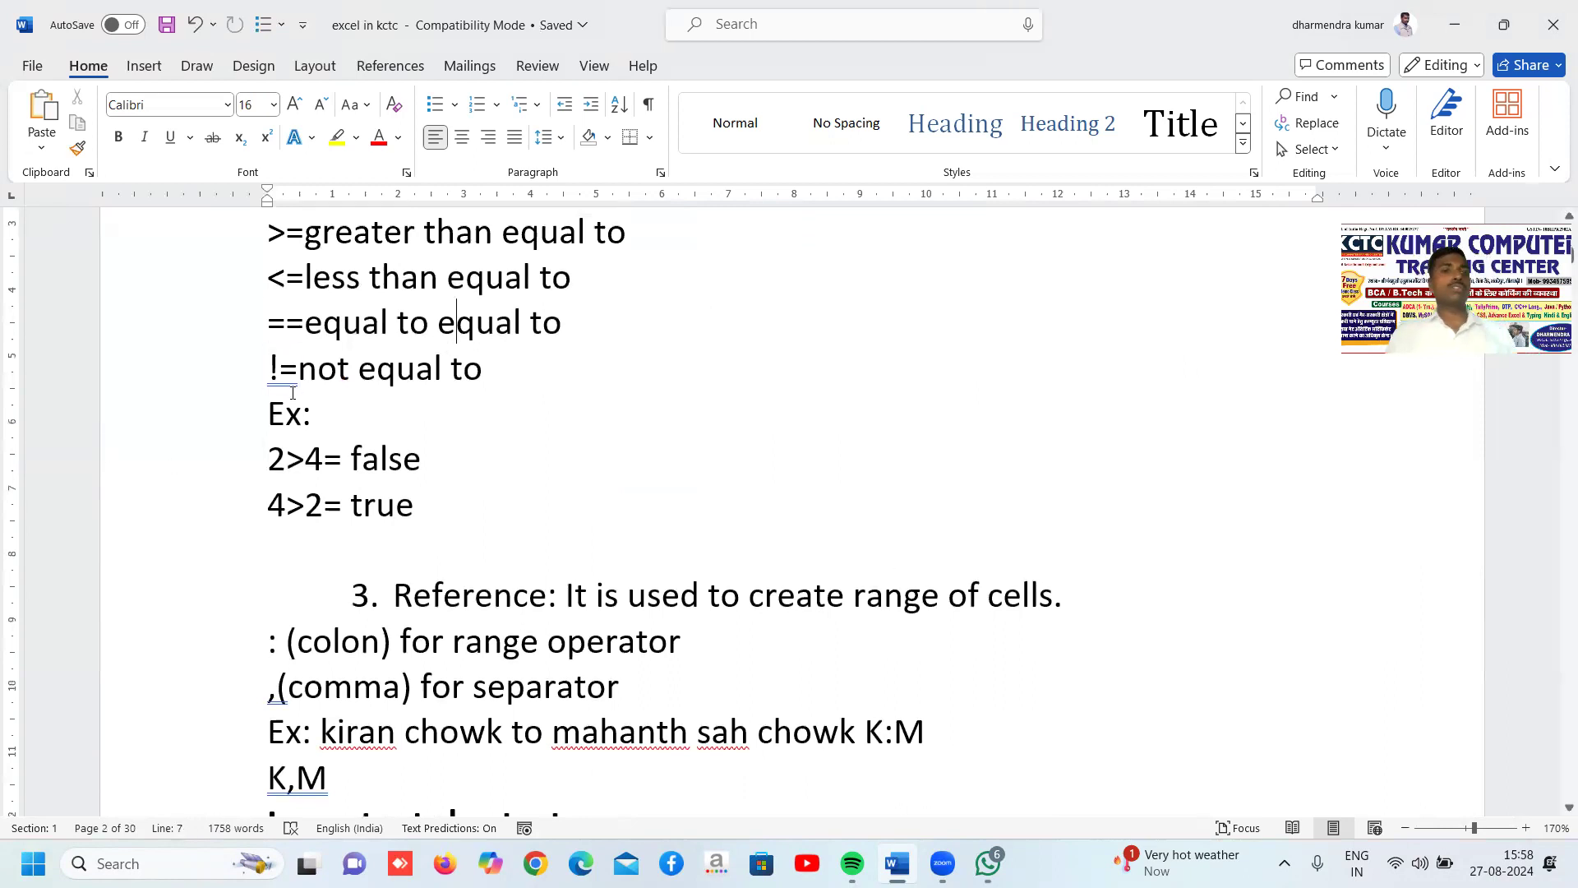
pyautogui.click(626, 491)
pyautogui.scroll(-4, 620, 461)
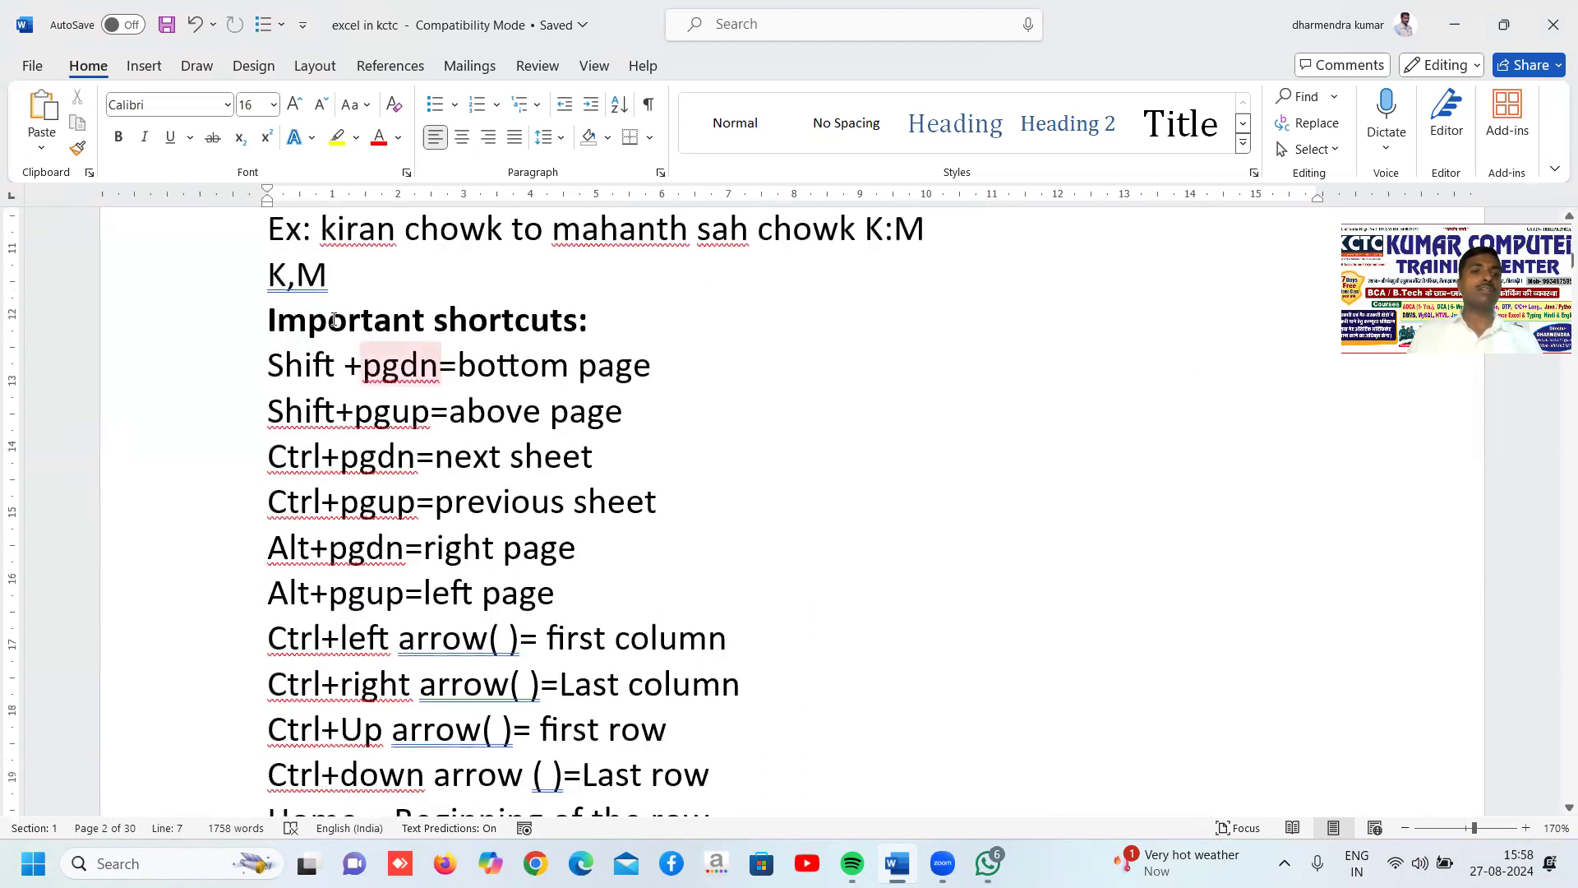
pyautogui.scroll(-2, 888, 391)
pyautogui.scroll(1, 704, 359)
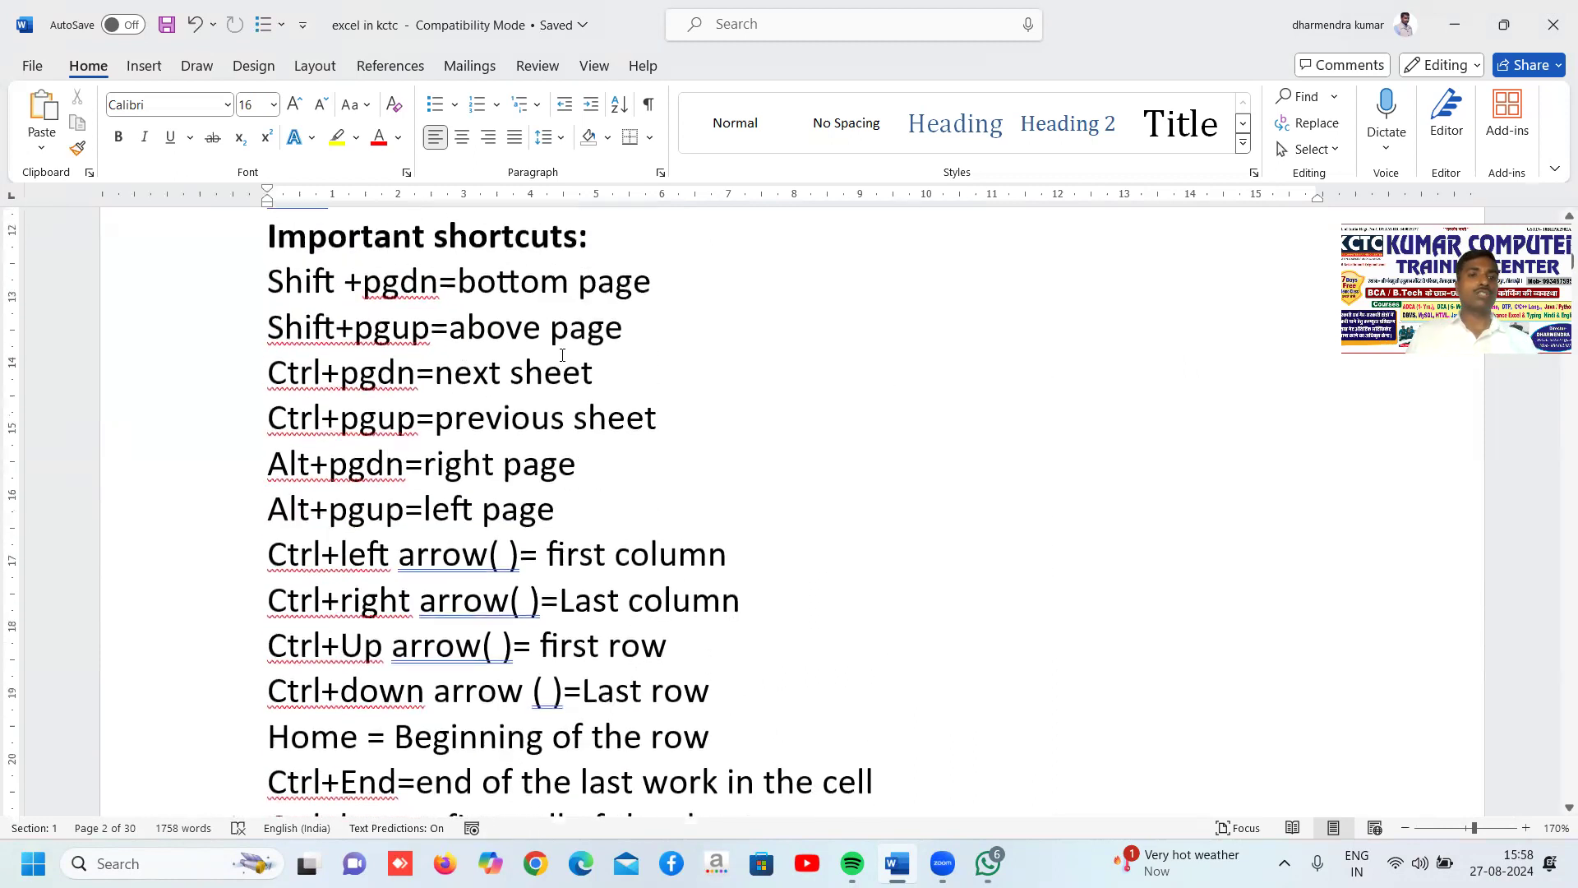
pyautogui.click(851, 634)
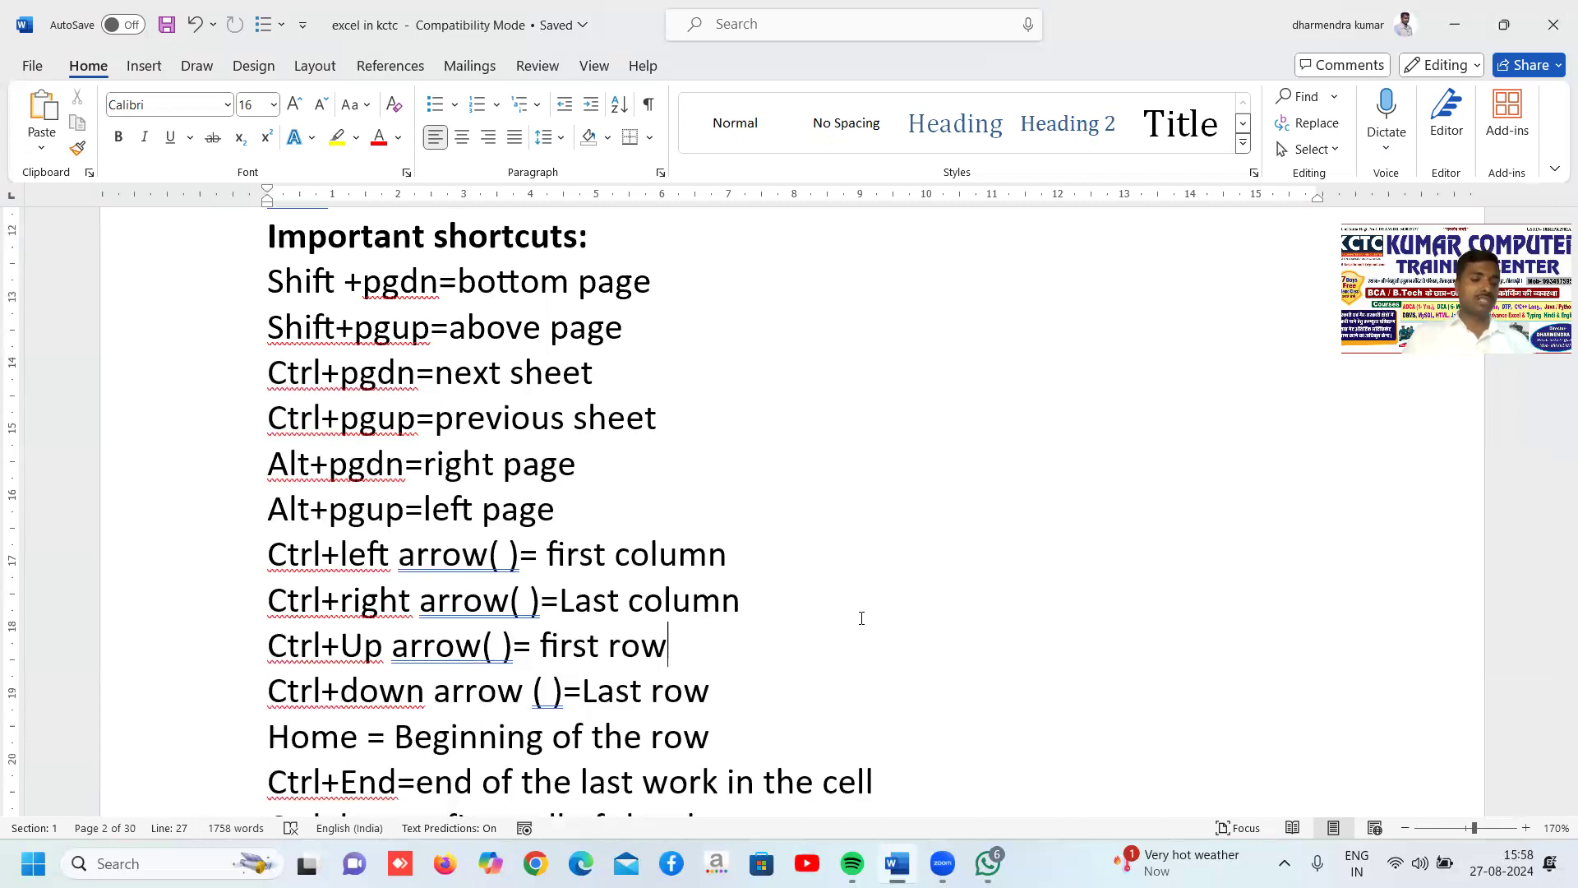
# Switch to Excel and create a blank workbook.
pyautogui.press('super')
pyautogui.write('exce')
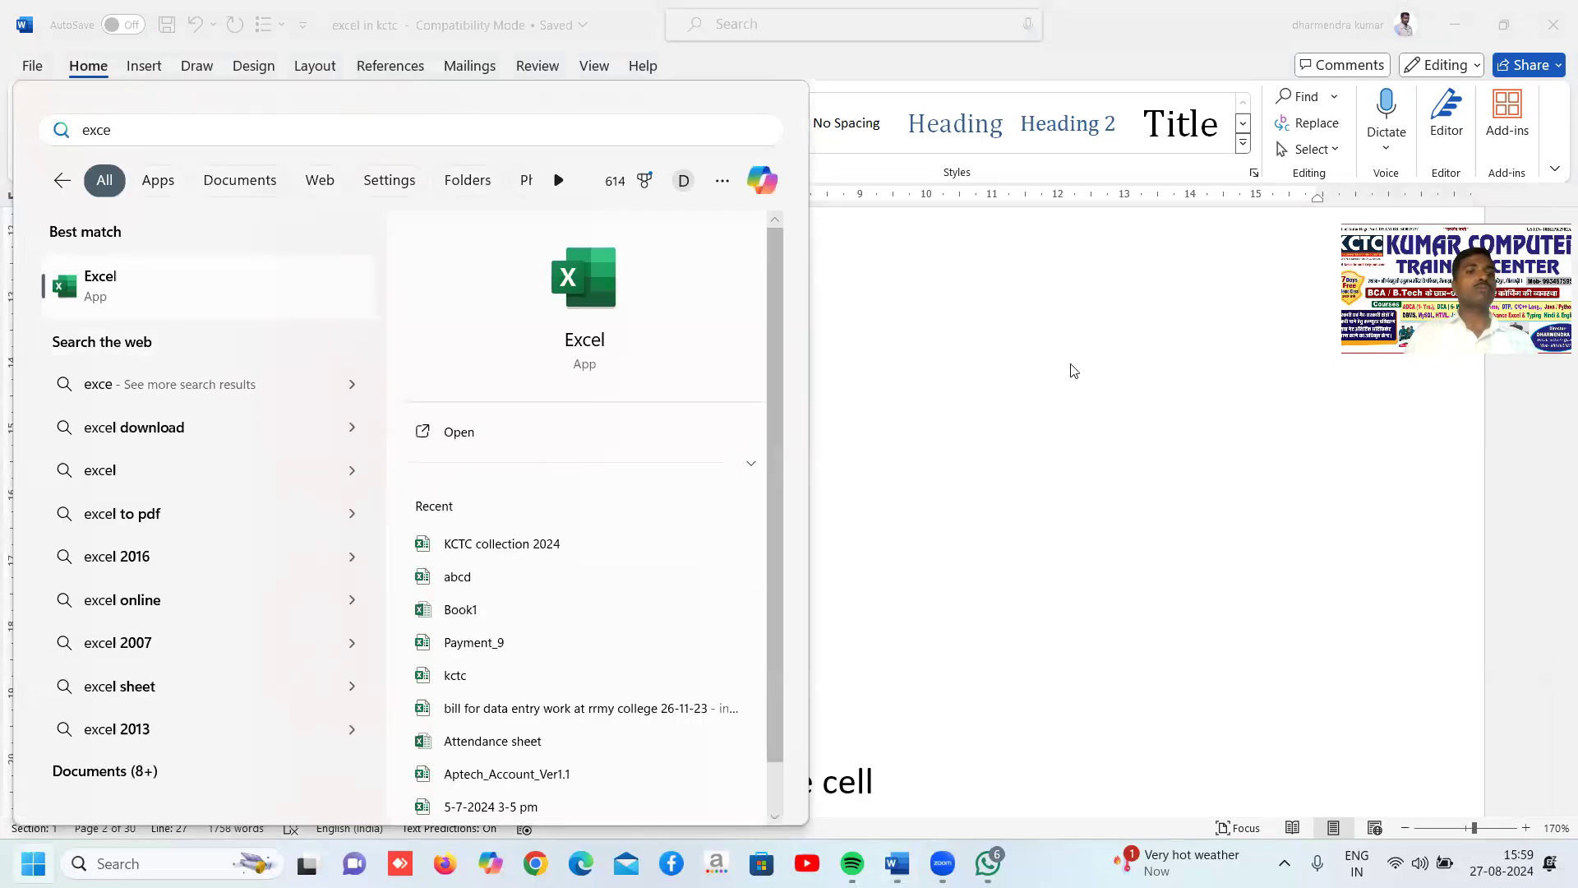
pyautogui.press('Return')
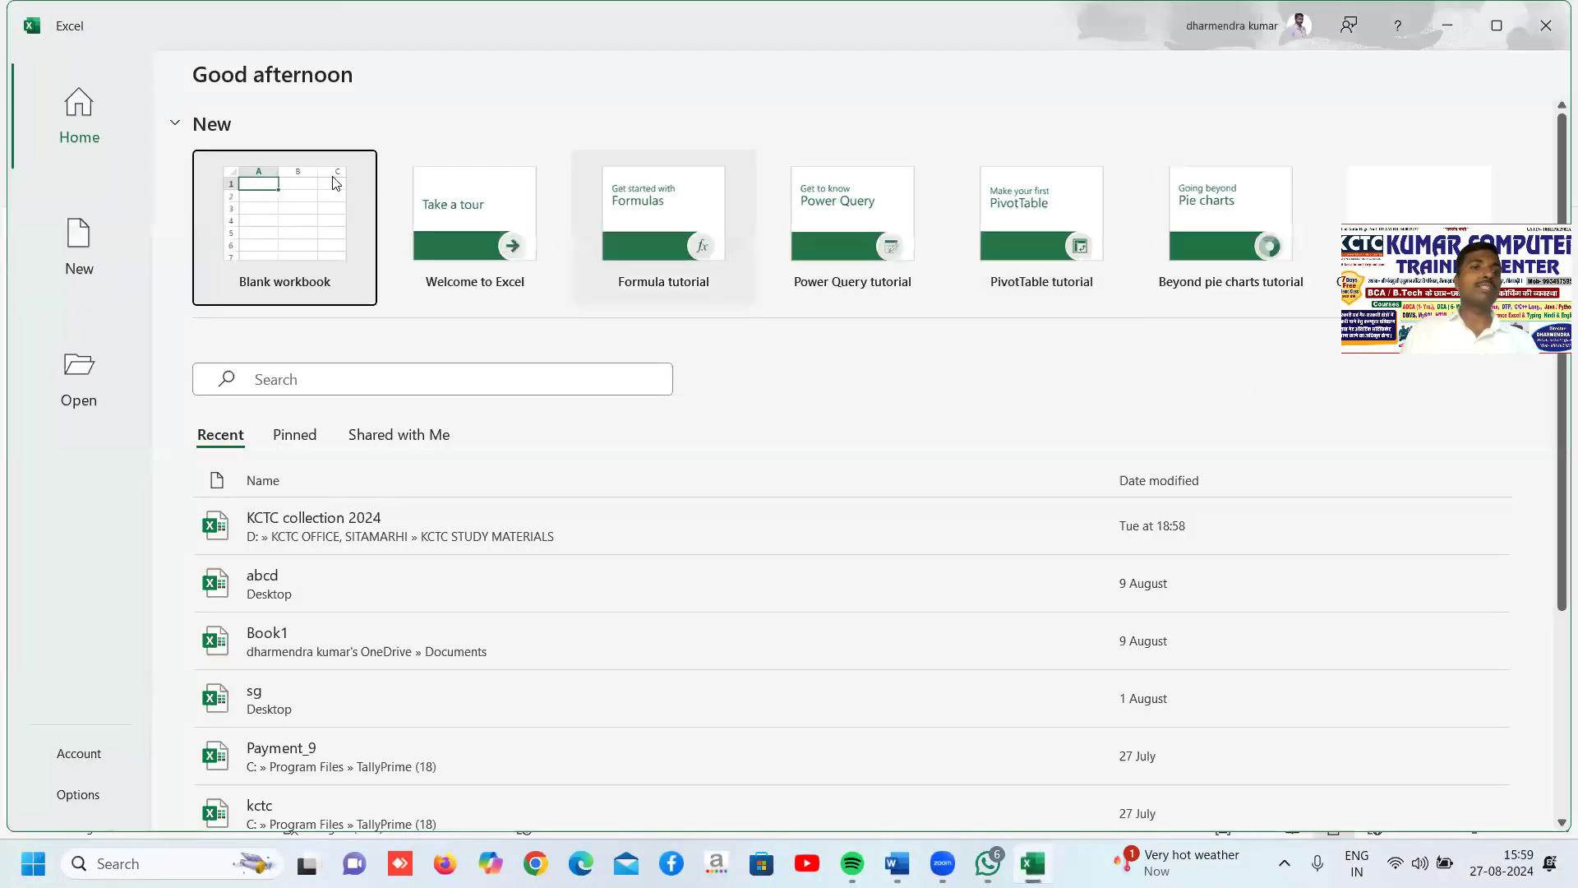
pyautogui.click(263, 226)
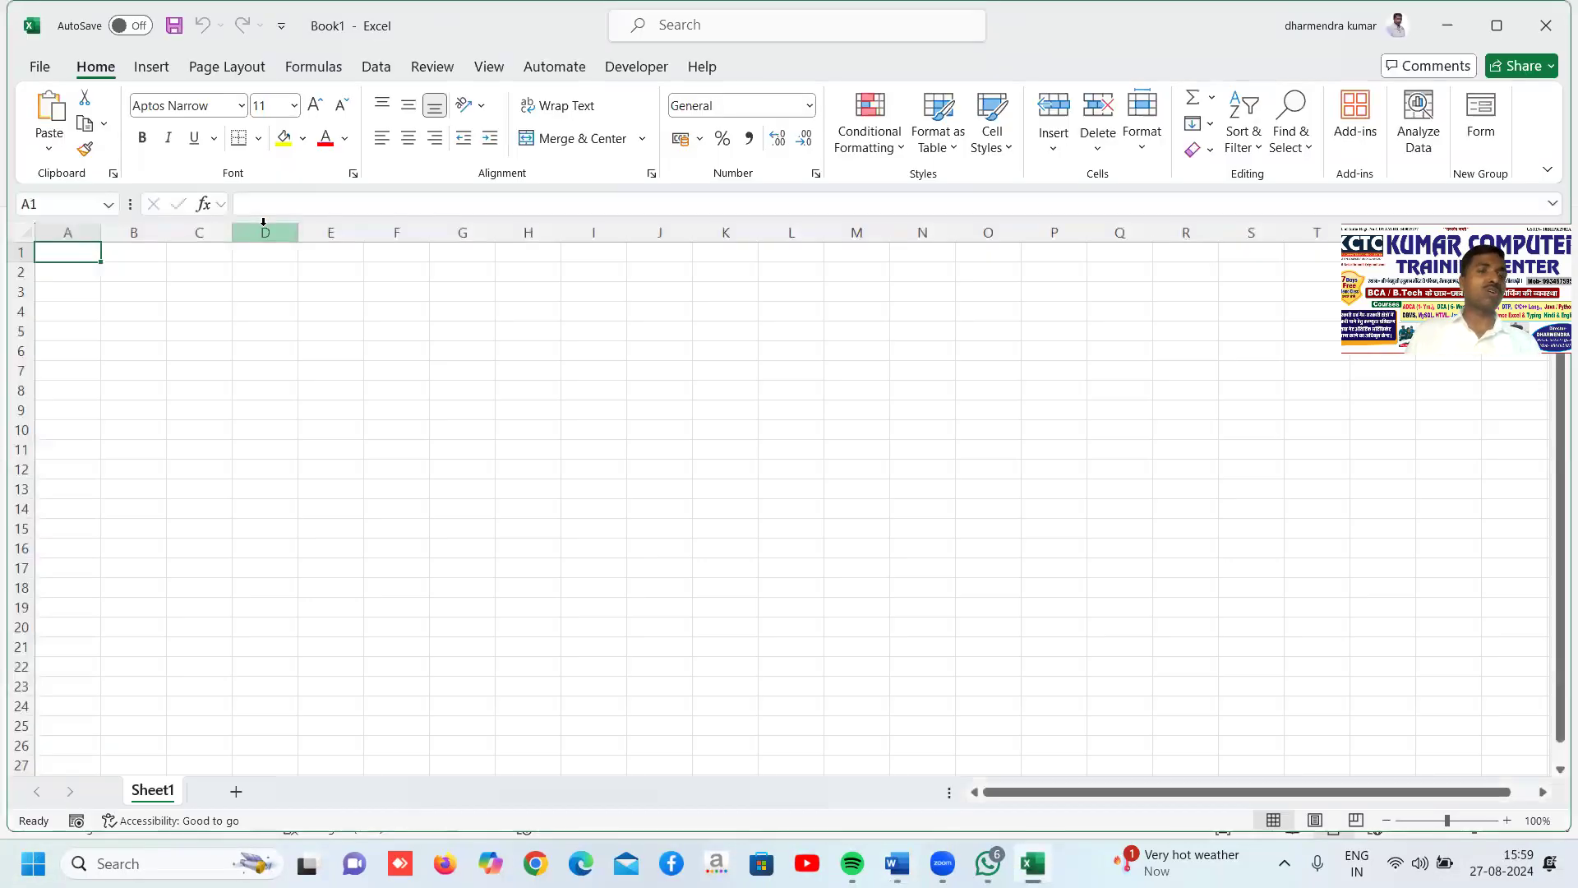
pyautogui.click(902, 294)
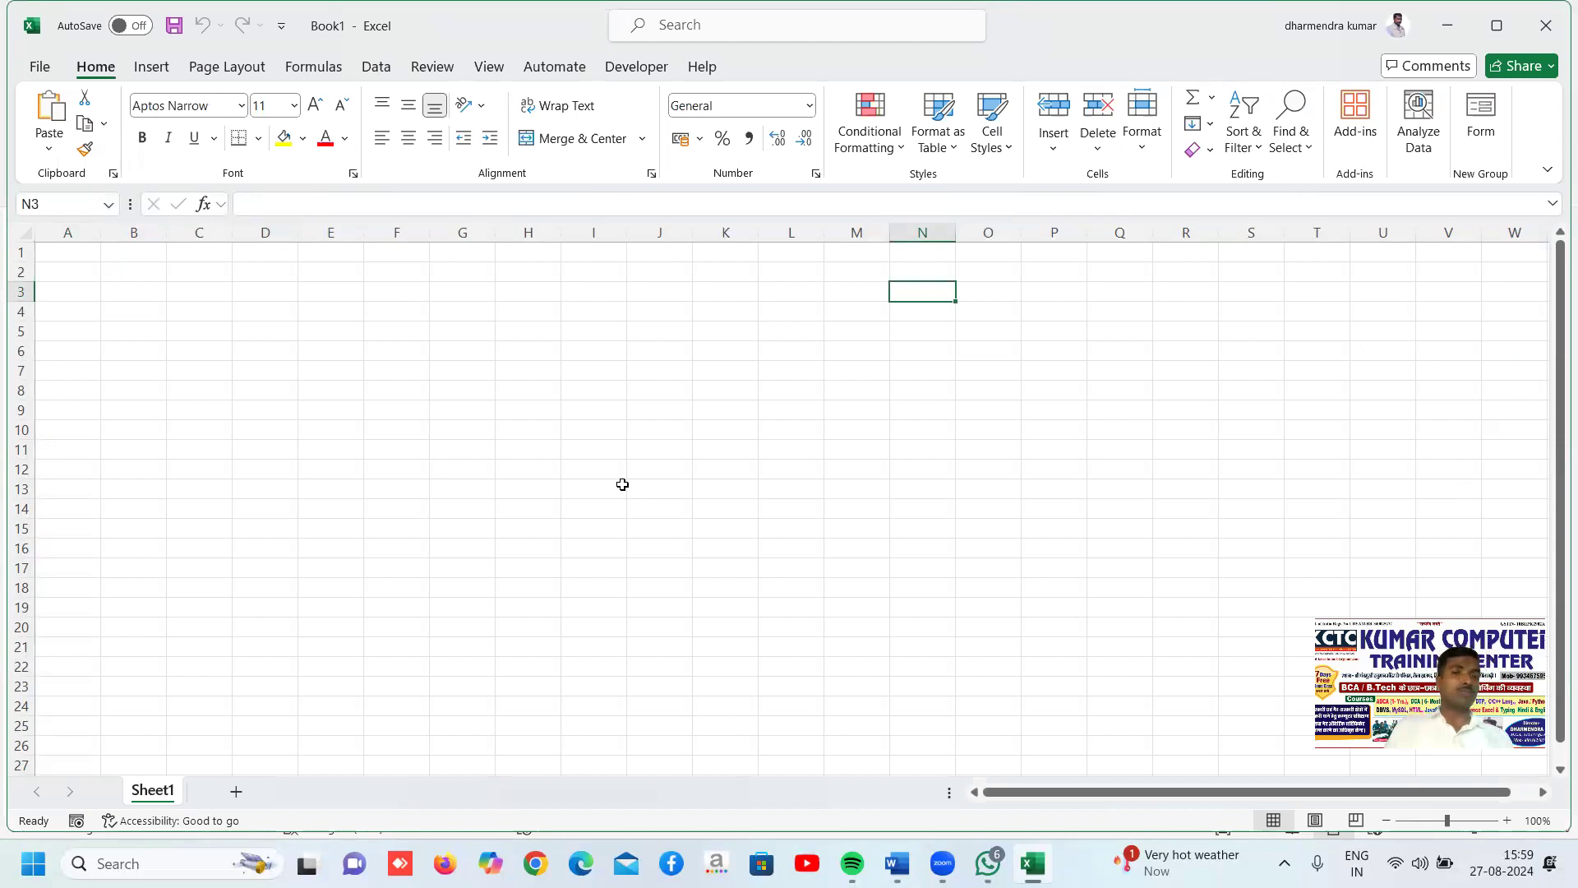
pyautogui.click(396, 390)
pyautogui.click(682, 331)
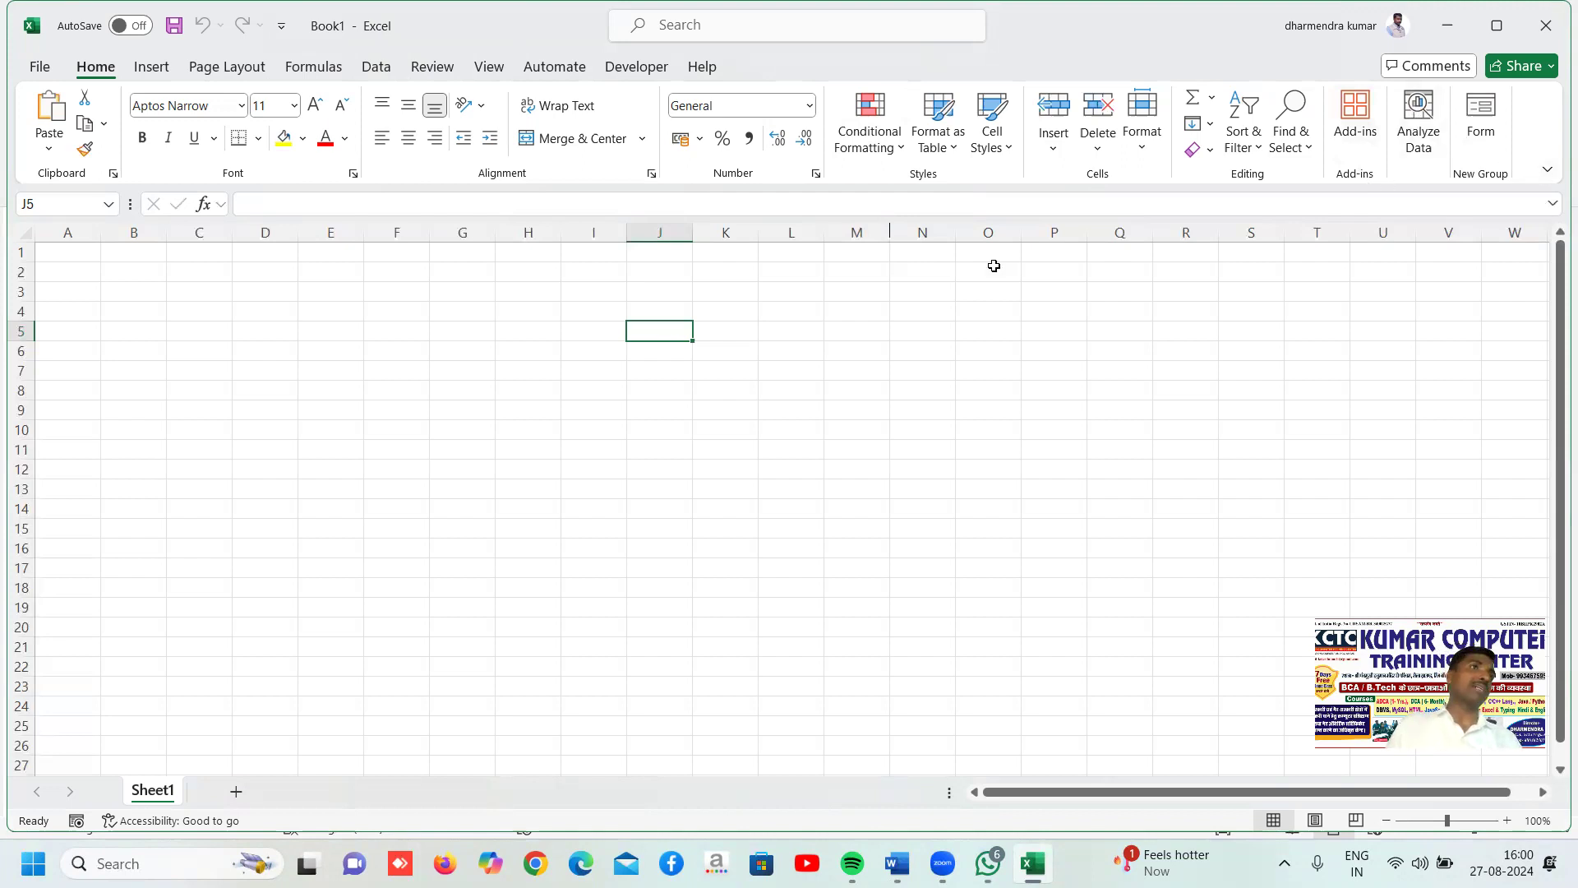
pyautogui.click(279, 392)
# Look over the Insert, Page Layout, Formulas, Data and Review commands, ending back on the Home commands.
pyautogui.click(152, 69)
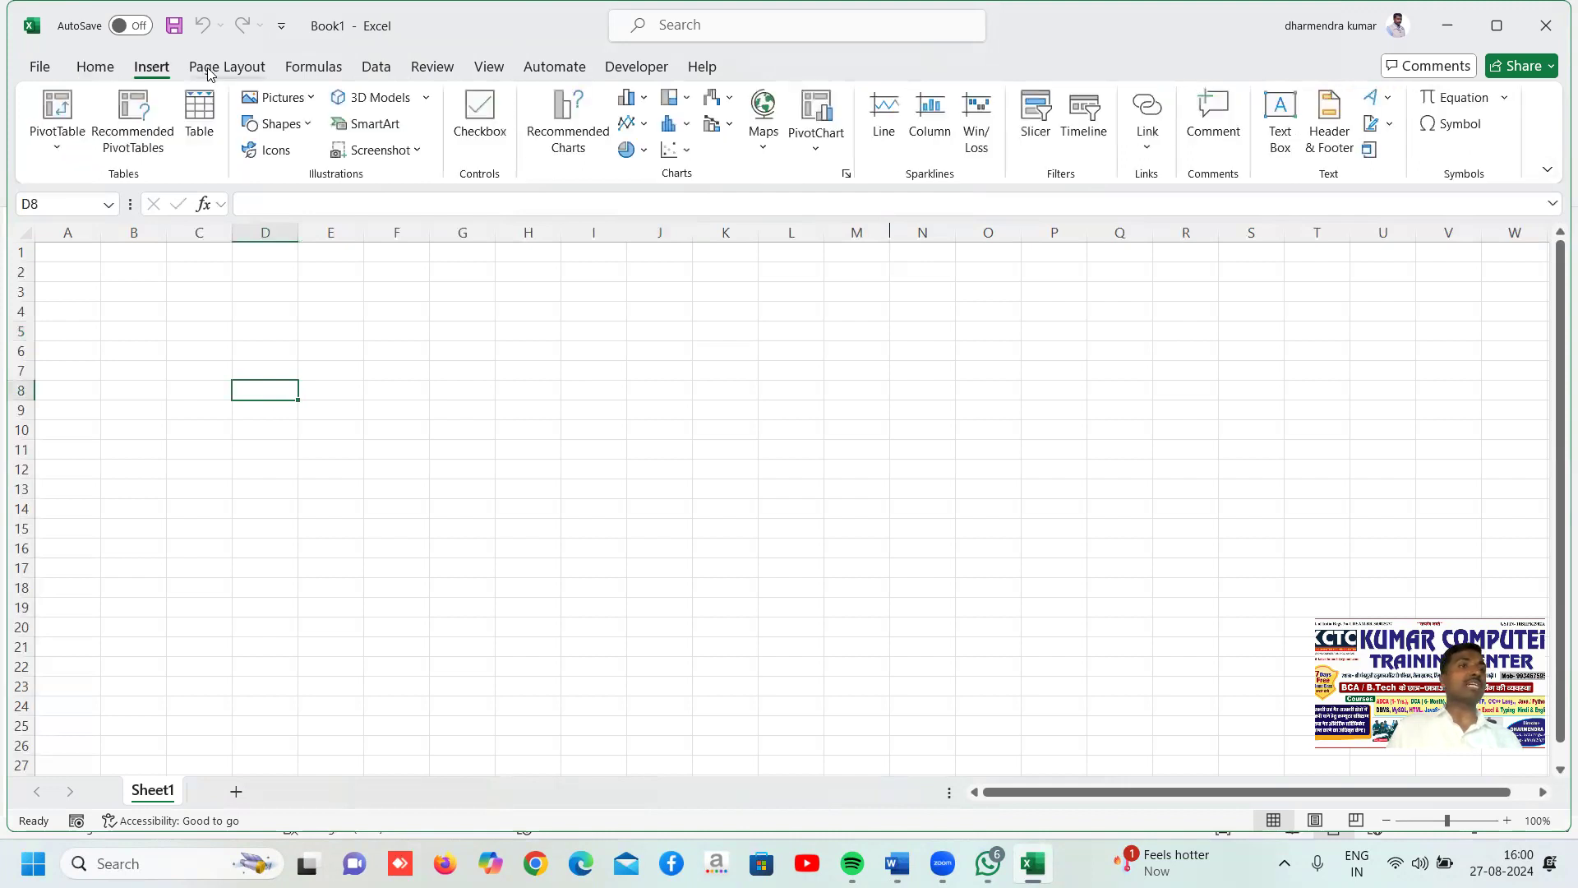
pyautogui.click(267, 74)
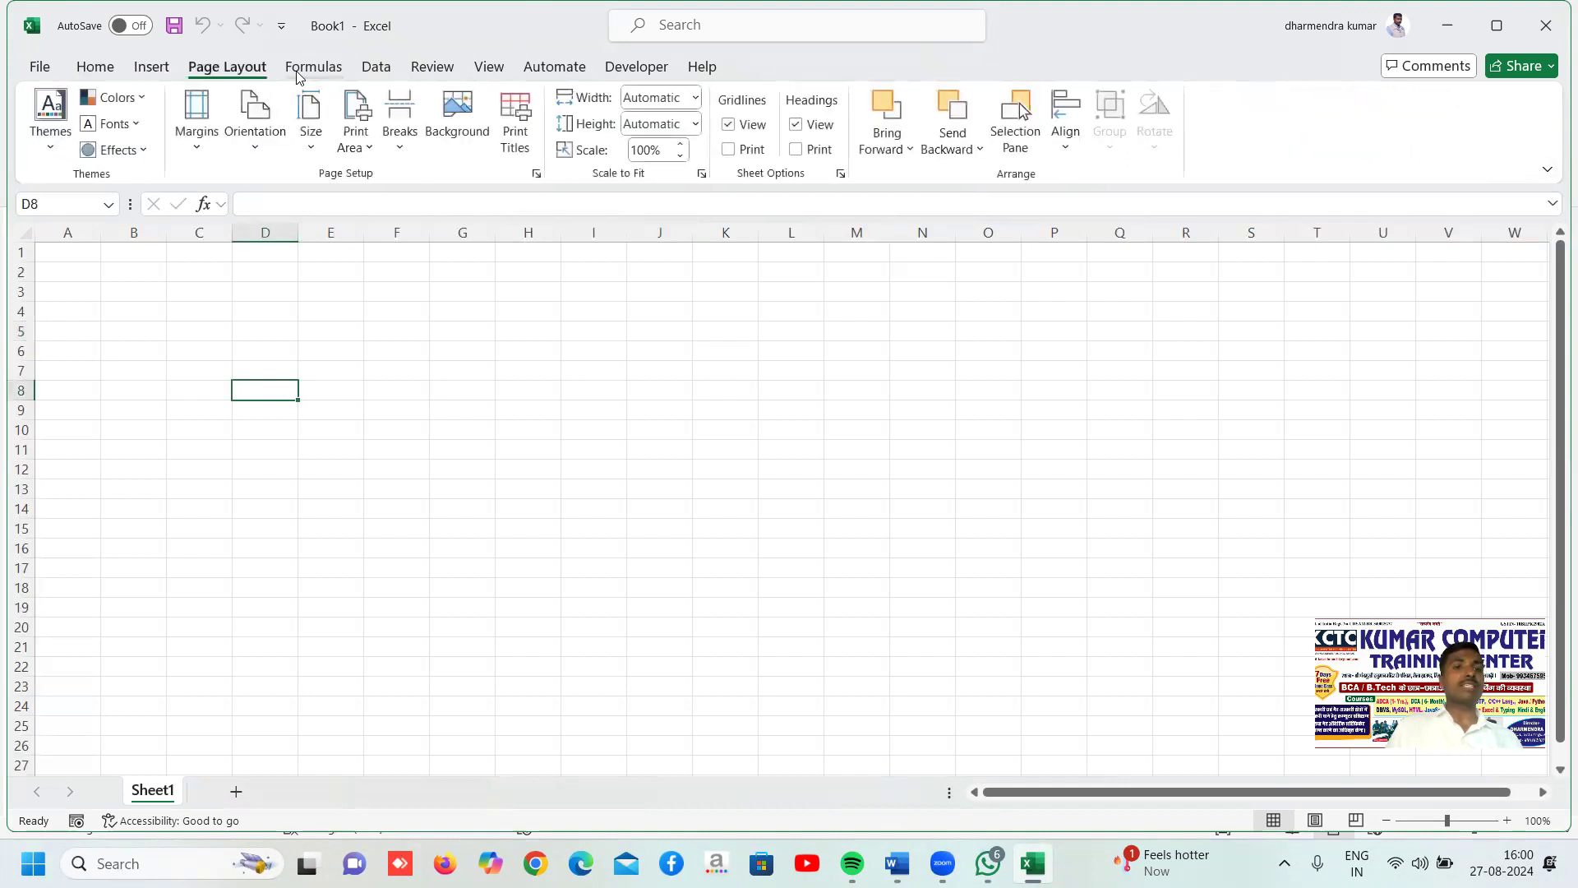
pyautogui.click(304, 74)
pyautogui.click(382, 69)
pyautogui.click(432, 68)
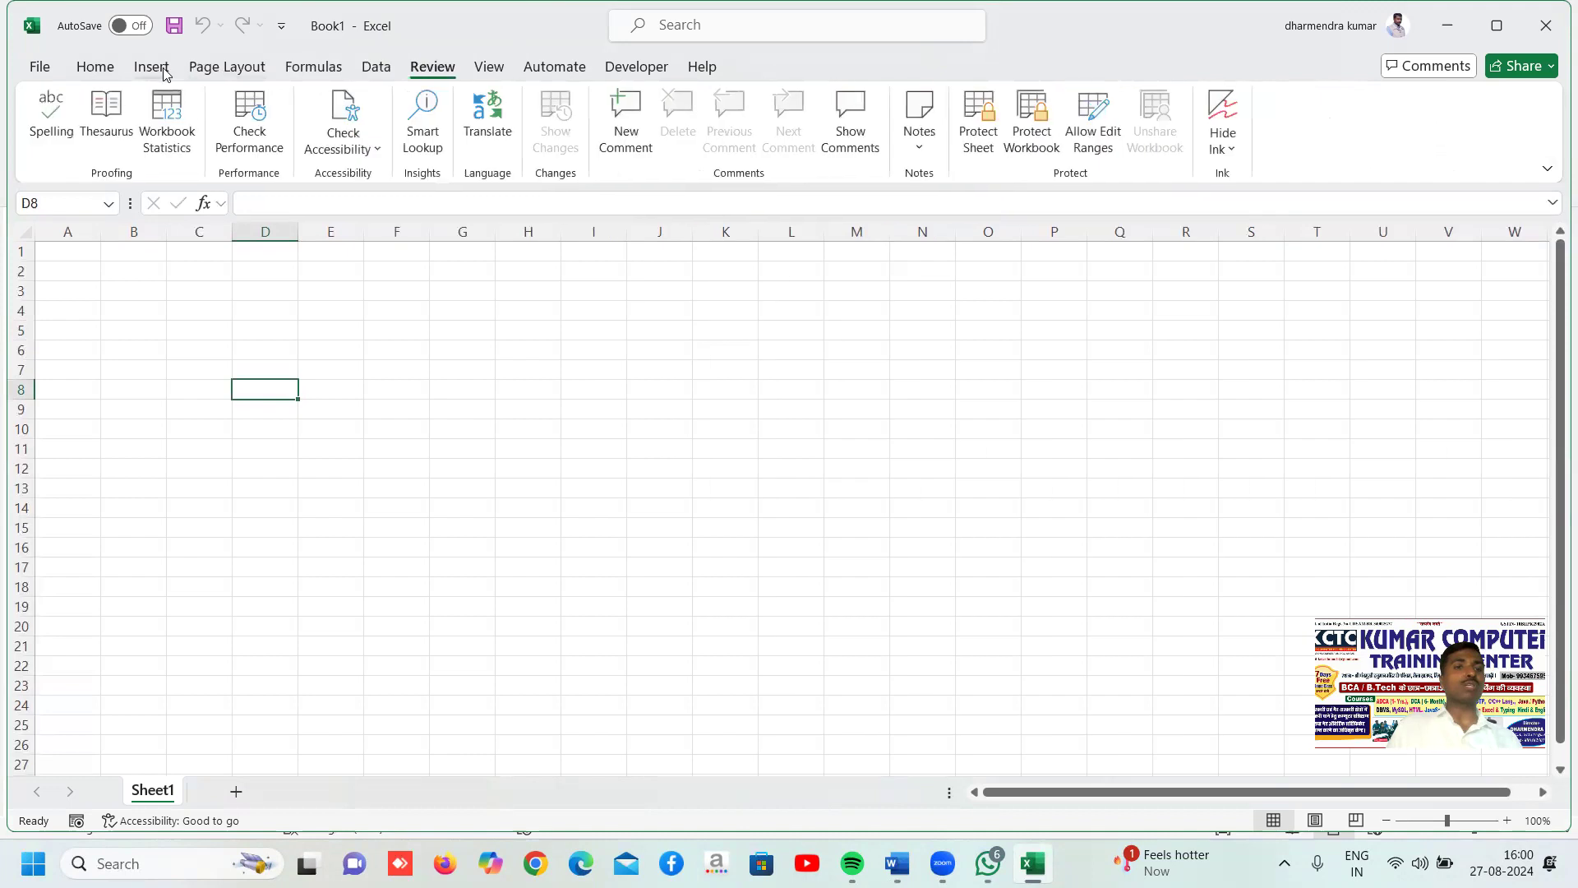
pyautogui.click(95, 68)
pyautogui.click(437, 476)
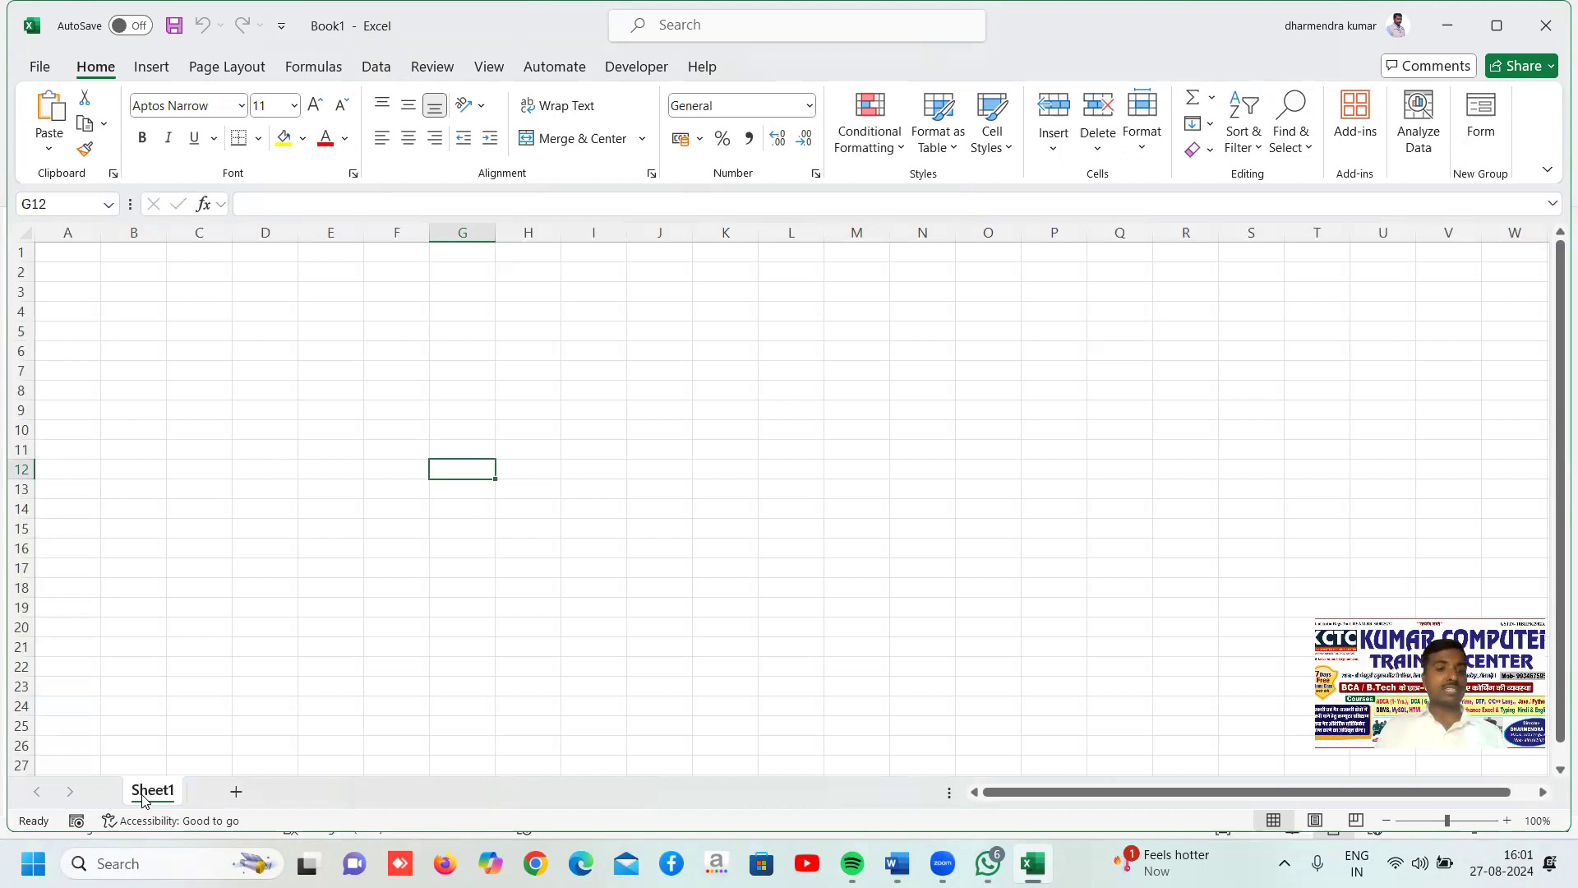
# Add five new worksheets one after another behind Sheet1.
pyautogui.click(236, 790)
pyautogui.click(304, 791)
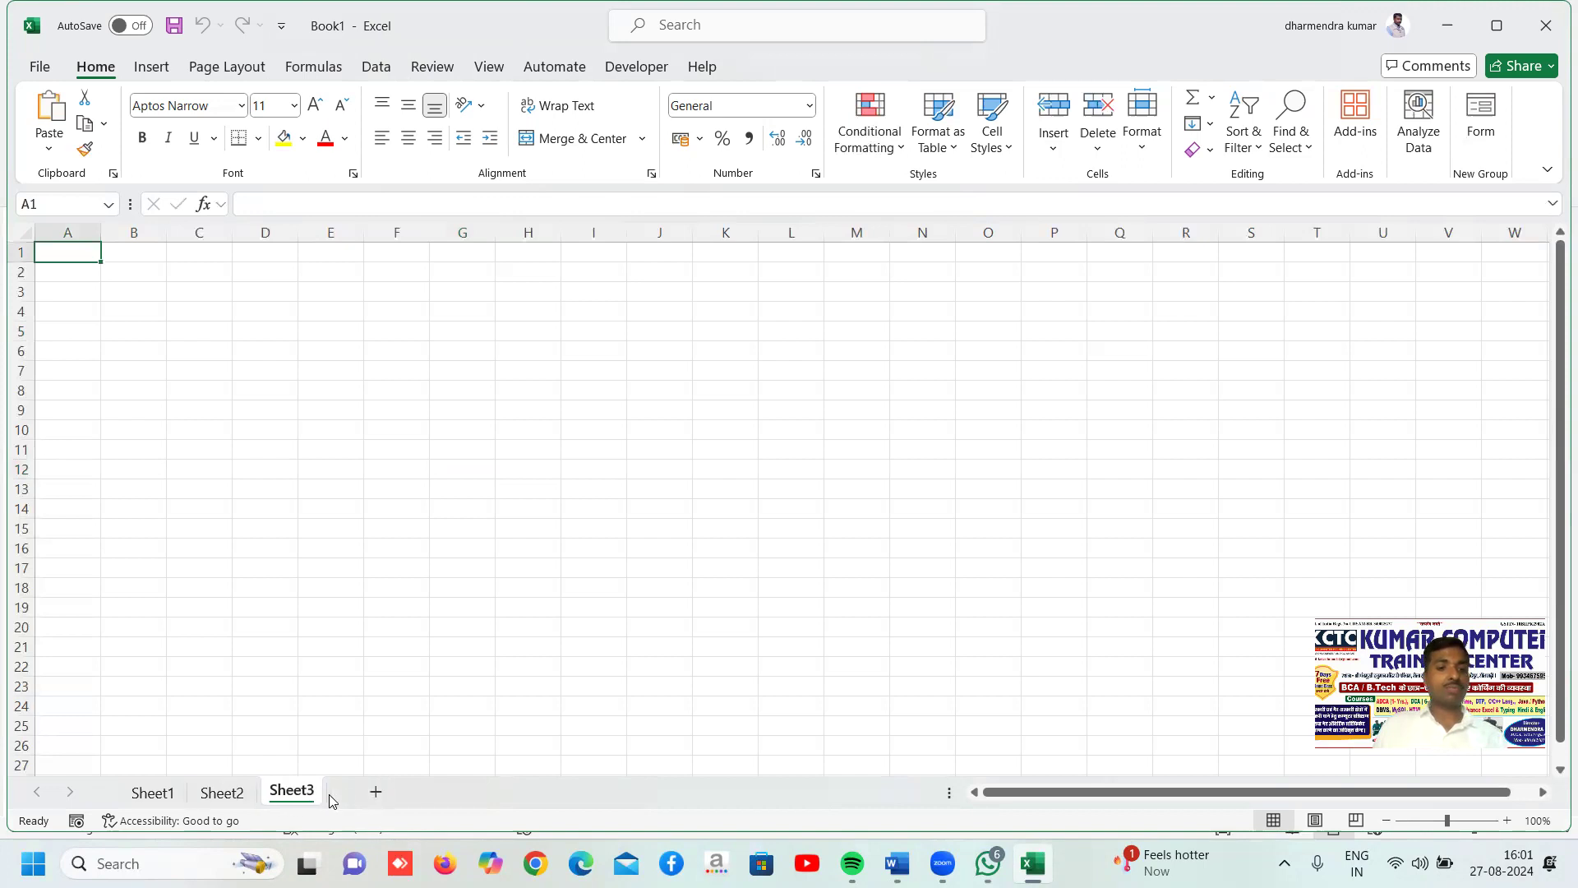
pyautogui.click(375, 790)
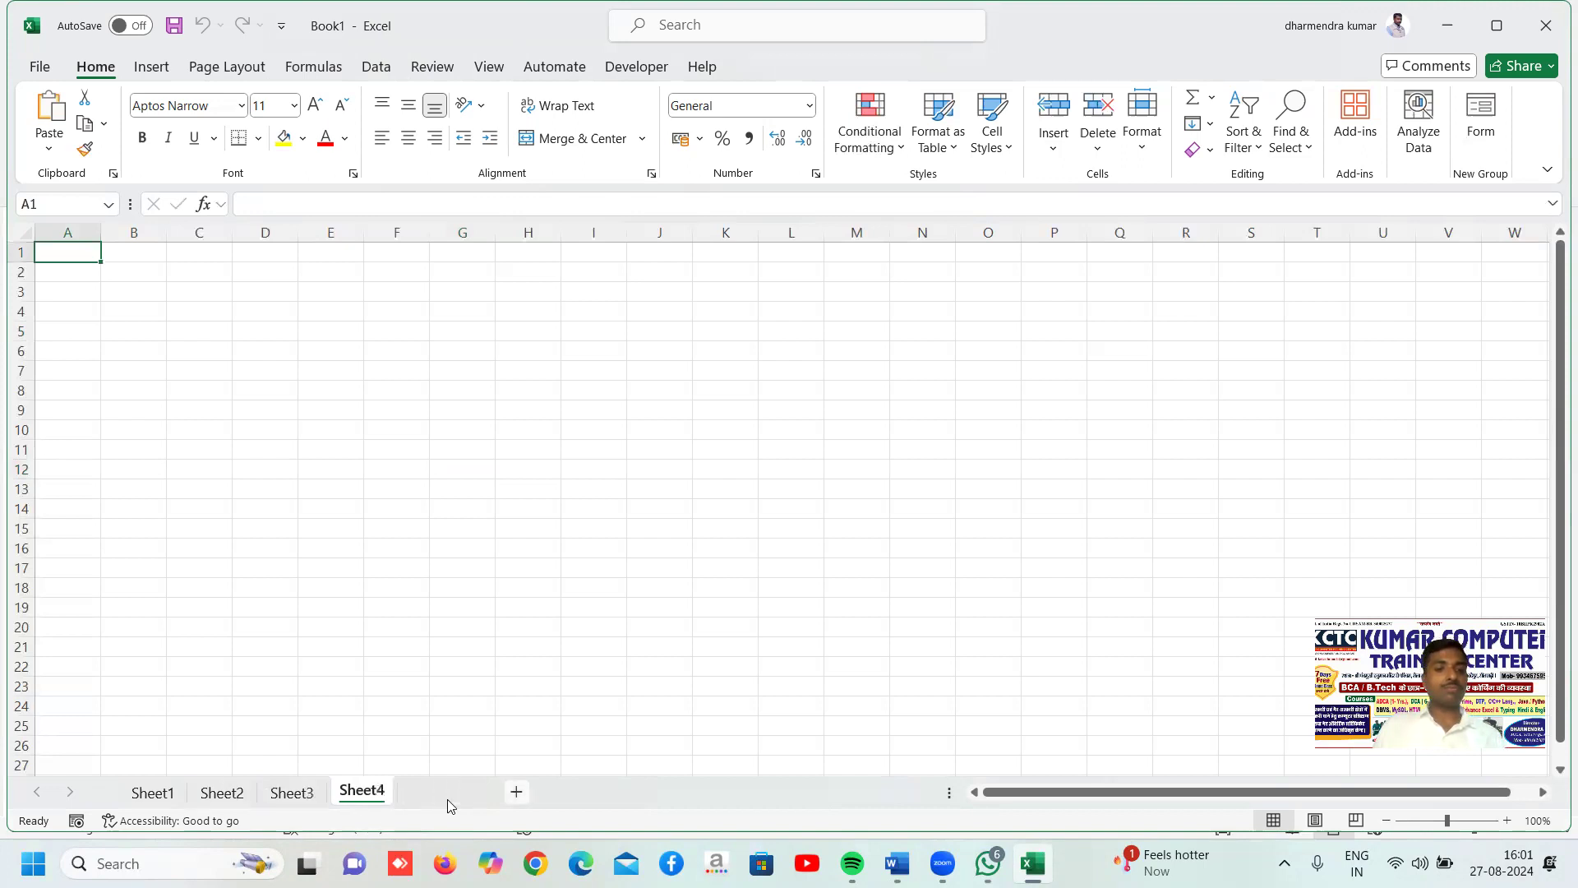
pyautogui.click(447, 795)
pyautogui.click(513, 796)
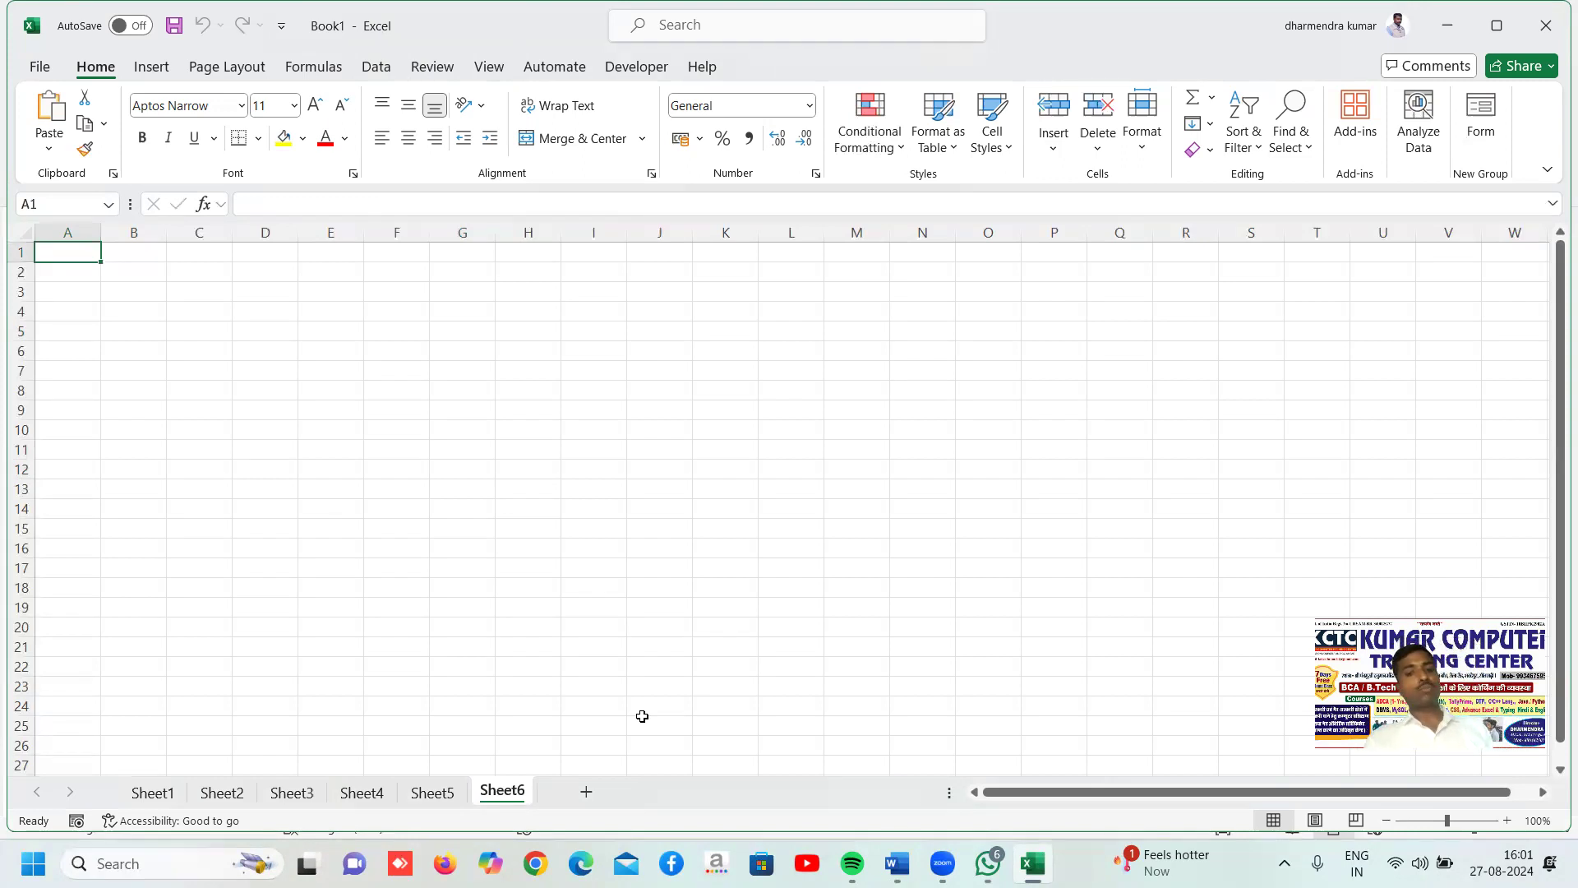
# Insert six more worksheets in front of Sheet6.
pyautogui.hotkey('shift', 'F11')
pyautogui.hotkey('shift', 'F11')
pyautogui.hotkey('shift', 'F11')
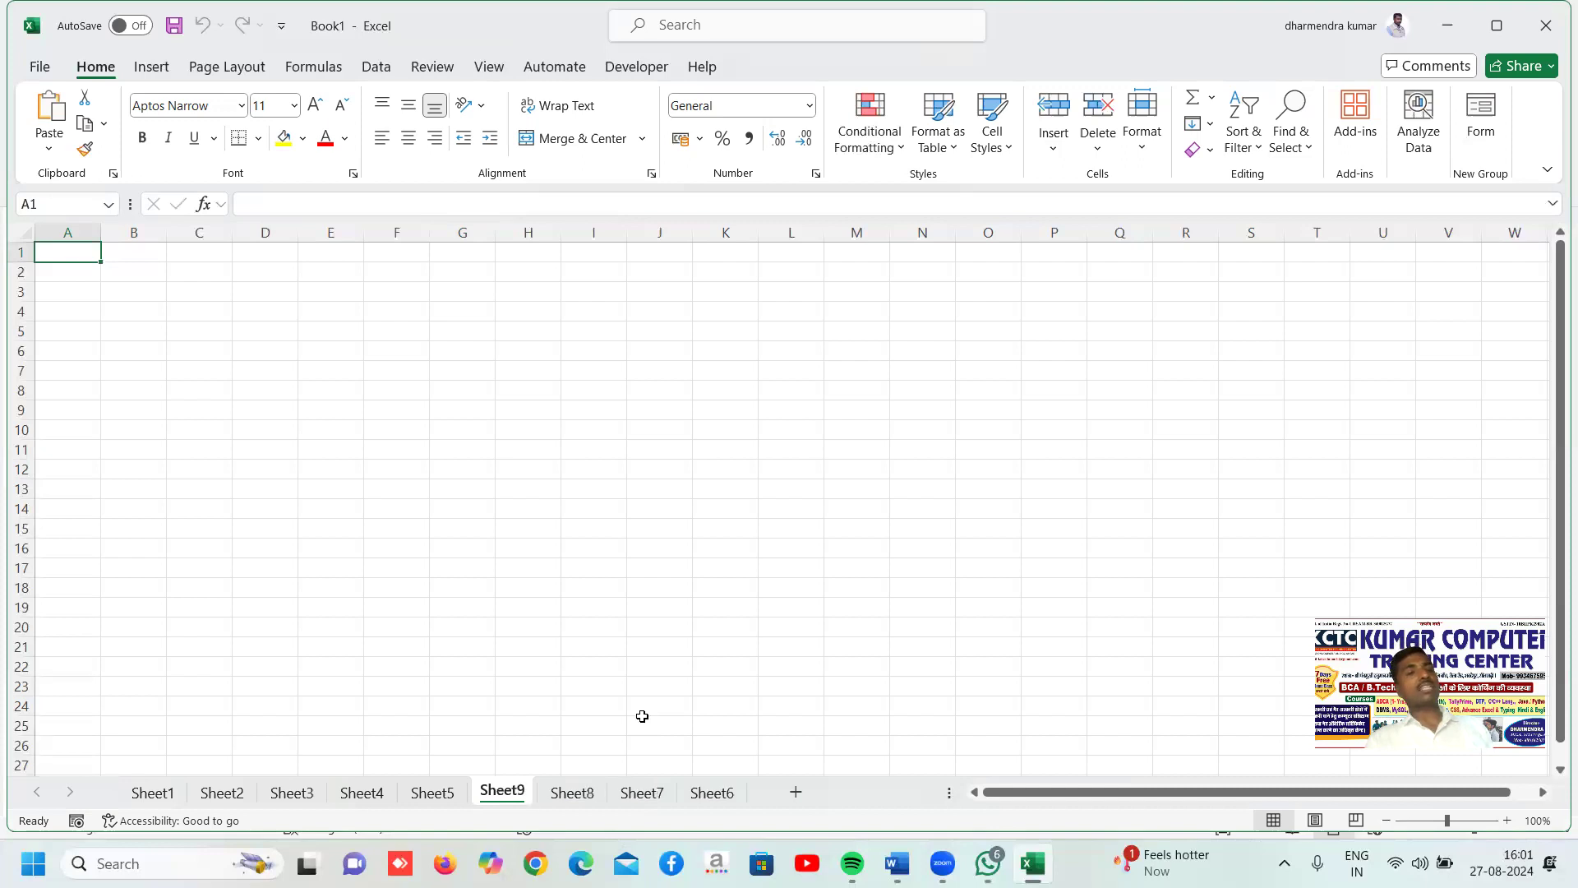
pyautogui.hotkey('shift', 'F11')
pyautogui.hotkey('shift', 'F11')
pyautogui.hotkey('shift', 'F11')
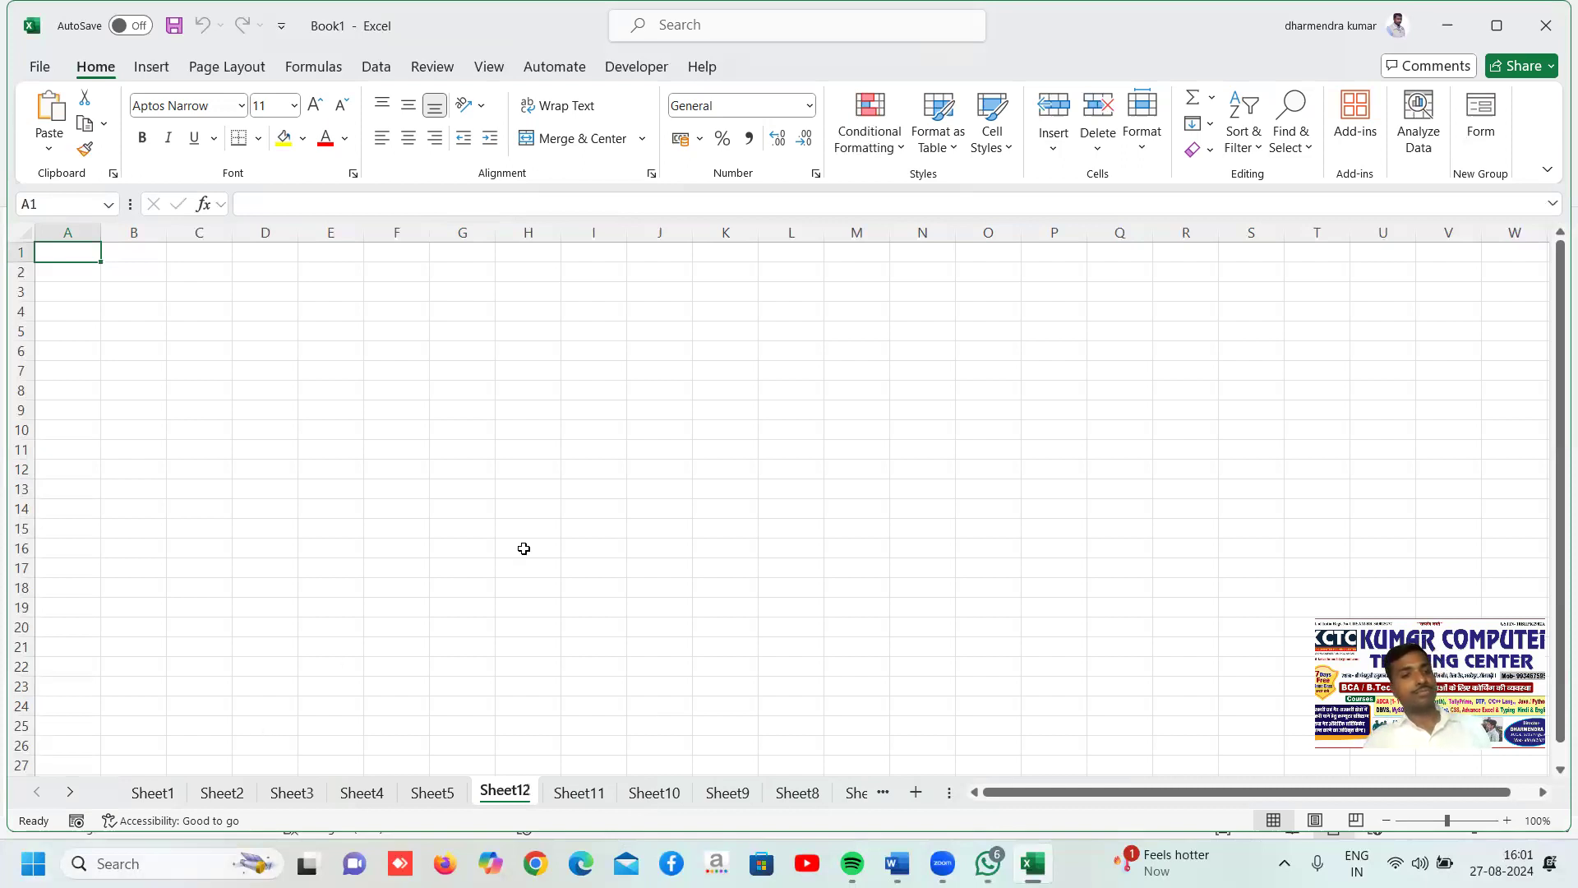
# Select individual cells on the newest sheet, including A1, B1 and D1, and finish on A1.
pyautogui.click(254, 444)
pyautogui.click(433, 510)
pyautogui.click(223, 410)
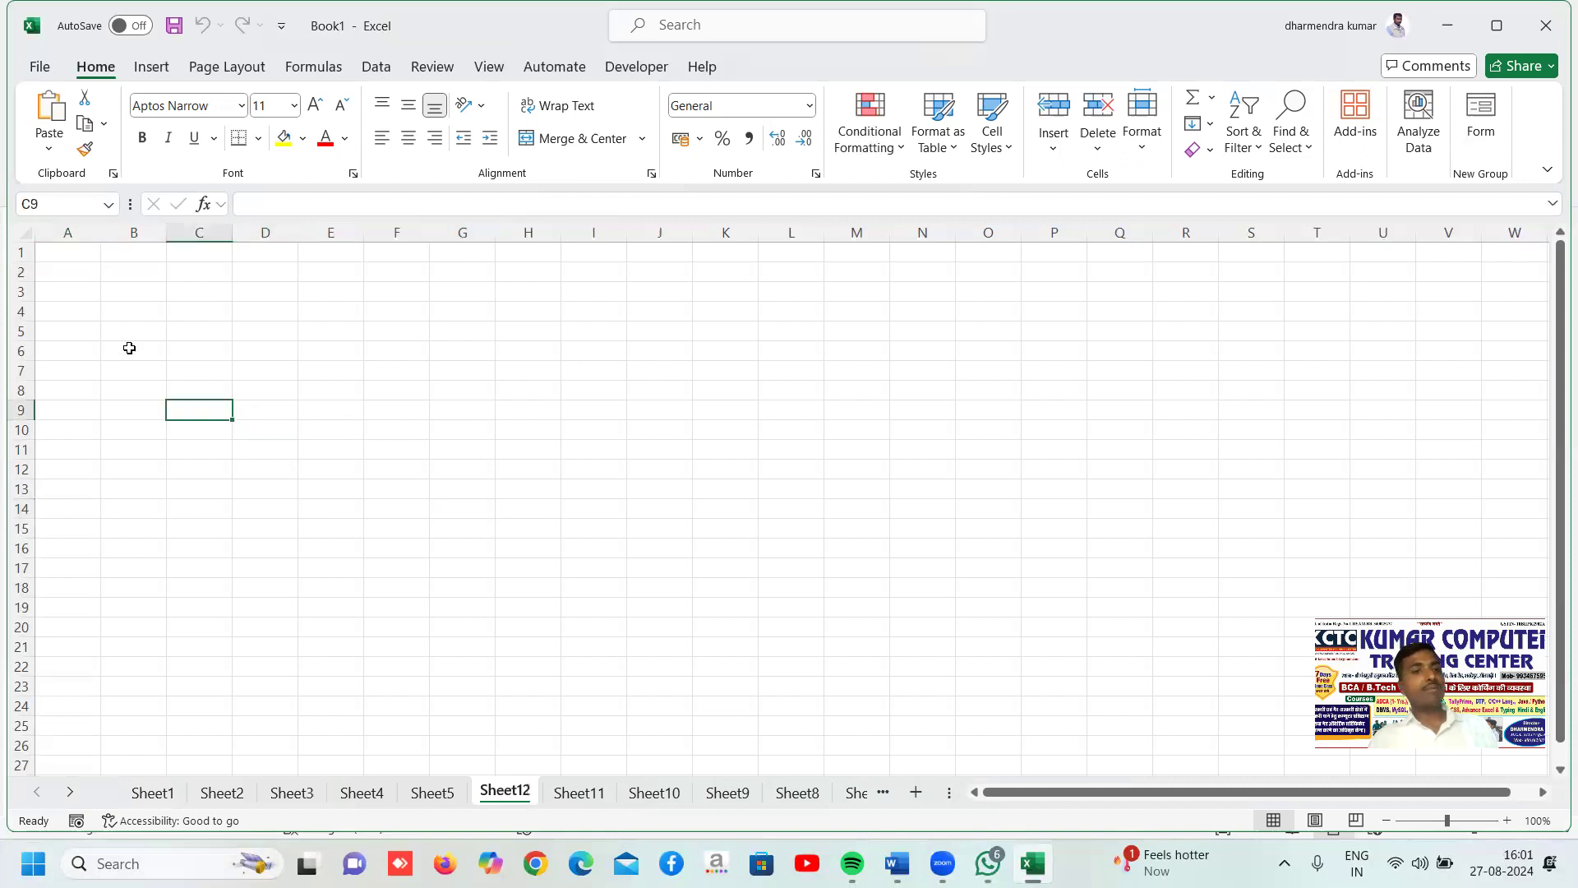
pyautogui.click(68, 250)
pyautogui.click(137, 256)
pyautogui.click(239, 253)
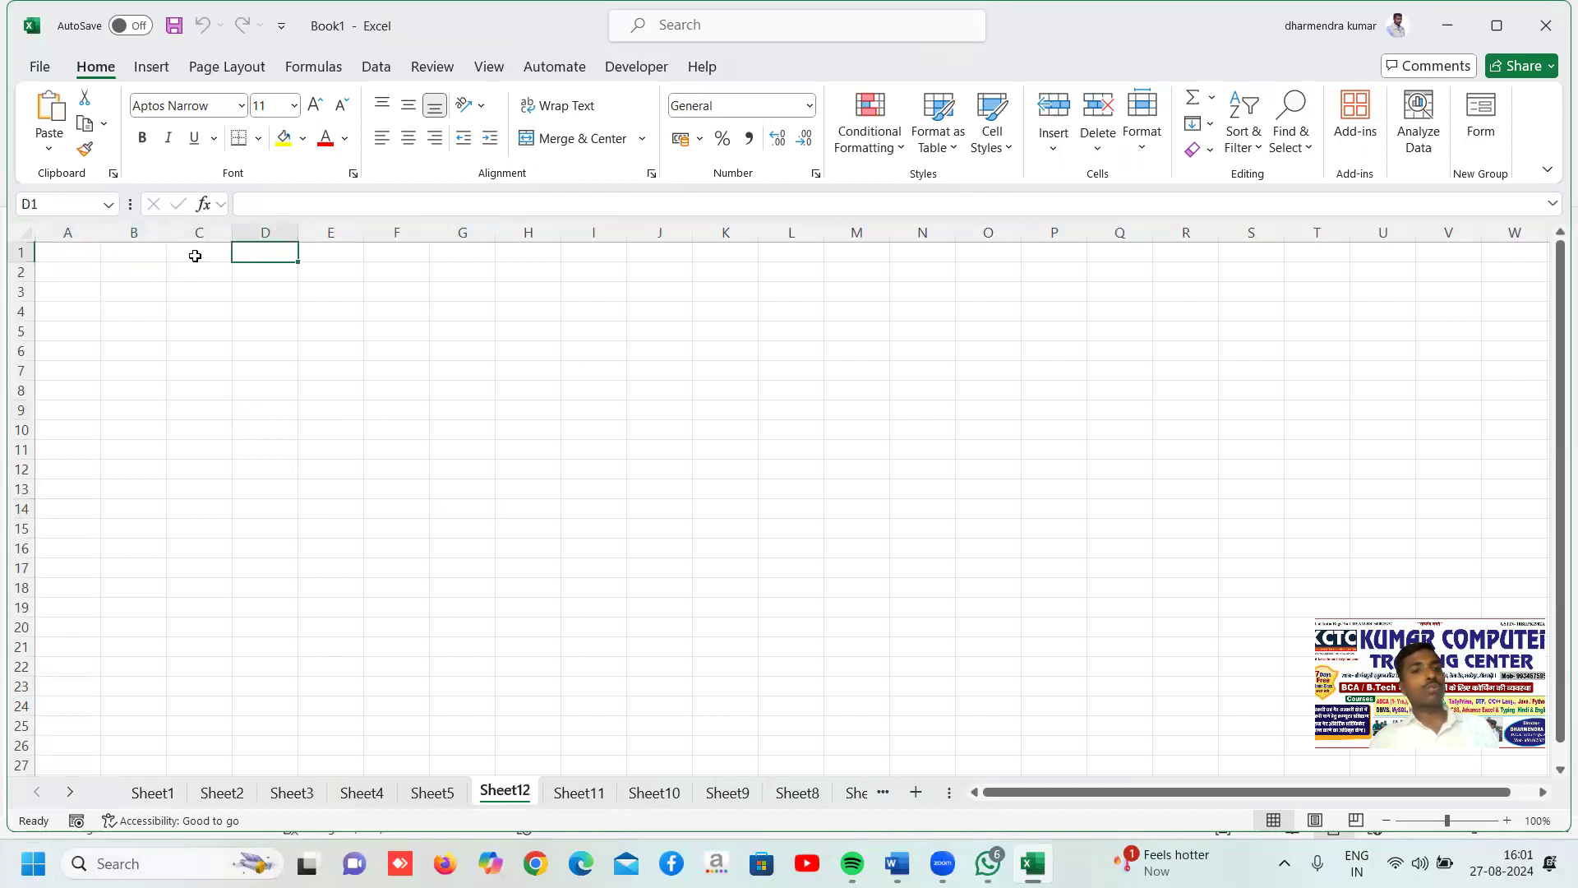
pyautogui.click(49, 250)
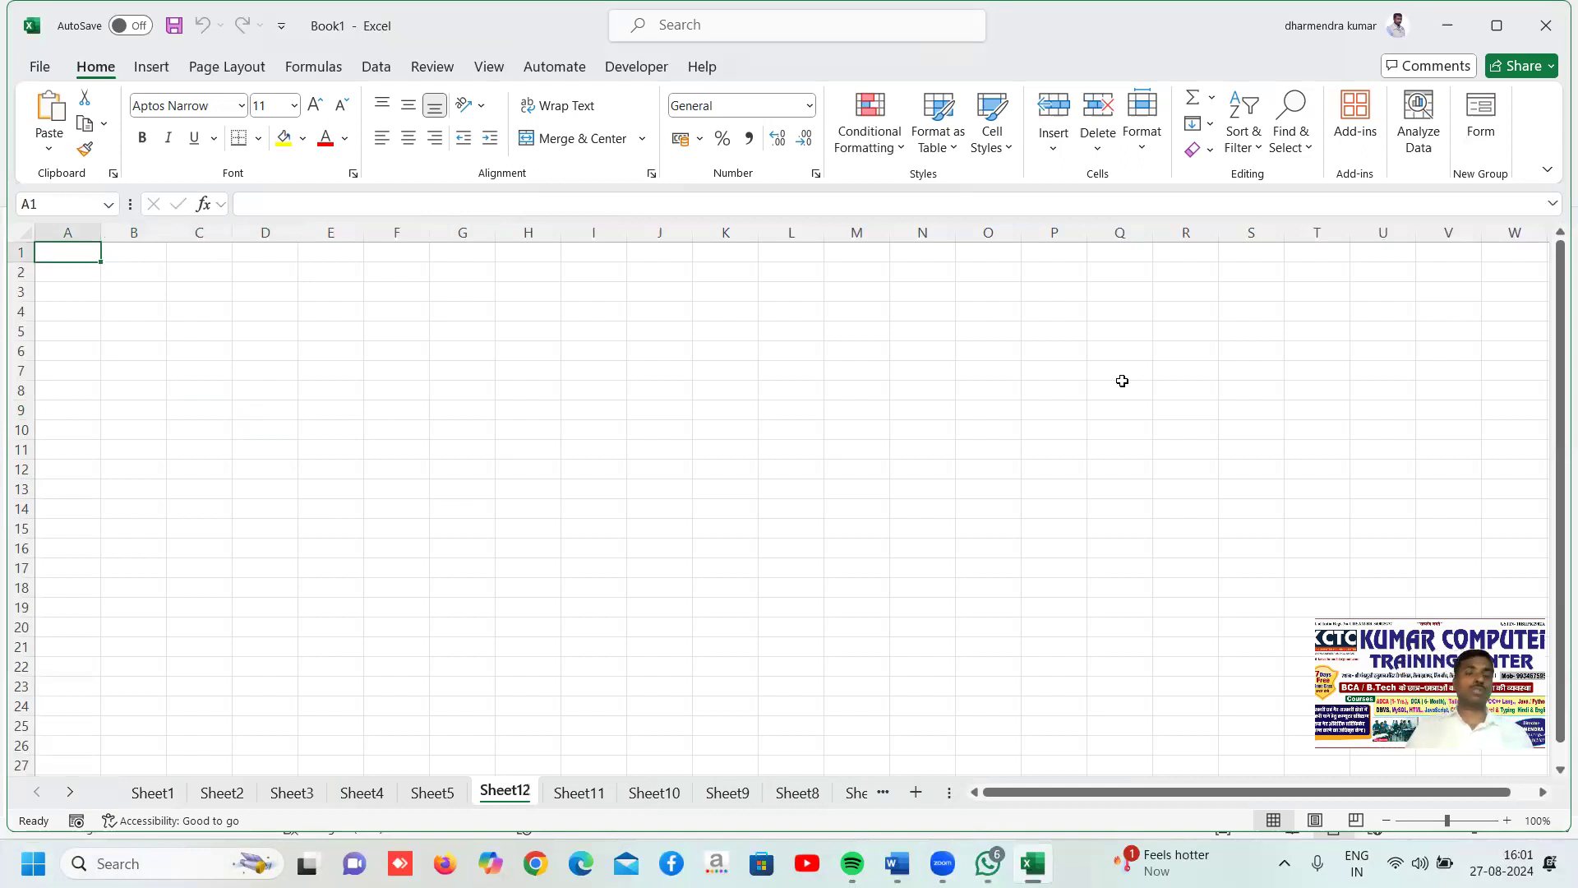
# Move the active cell rightward along row 1 one cell at a time and return to A1.
pyautogui.press('Right')
pyautogui.press('Right')
pyautogui.press('Right')
pyautogui.press('Right')
pyautogui.press('Right')
pyautogui.press('Right')
pyautogui.press('Right')
pyautogui.press('Right')
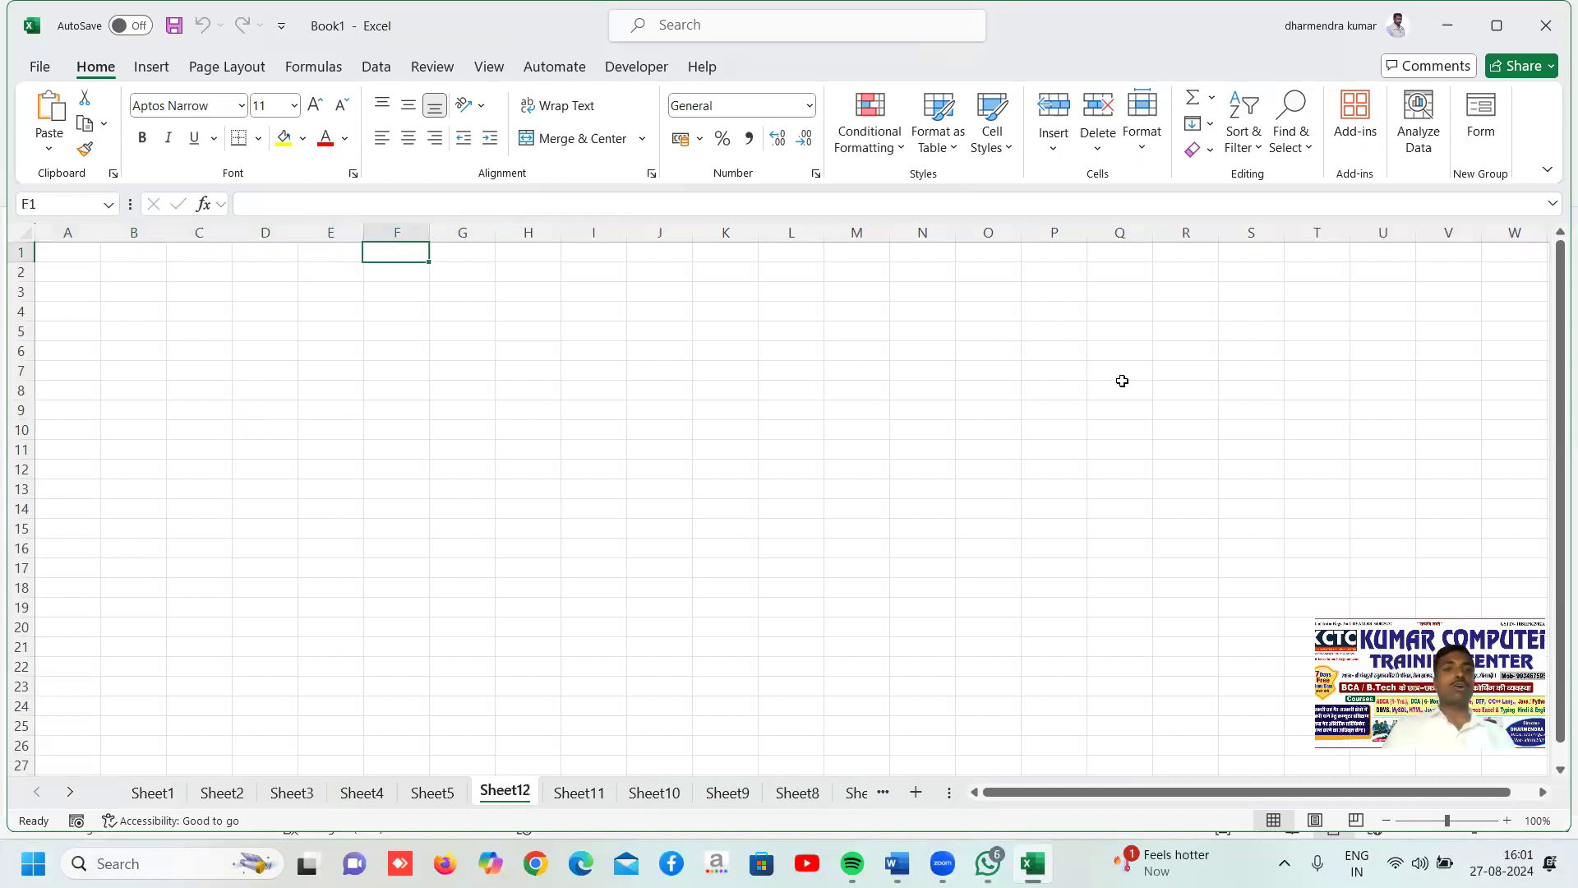
pyautogui.press('Left')
pyautogui.press('Left')
pyautogui.press('Left')
pyautogui.press('Left')
pyautogui.press('Left')
pyautogui.press('Left')
pyautogui.press('Left')
pyautogui.press('Left')
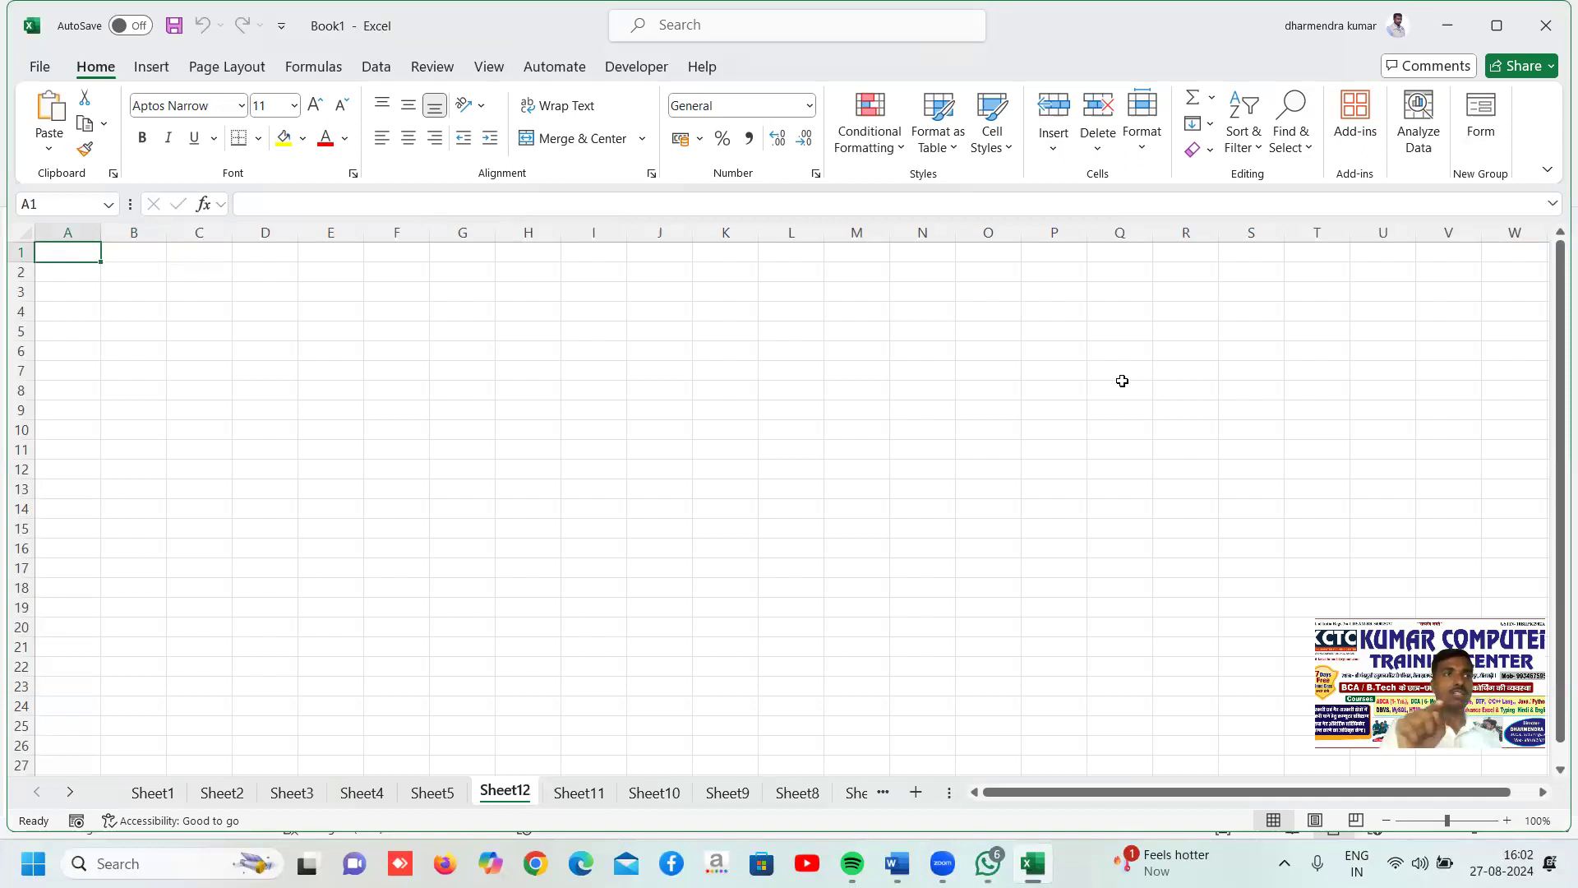
# Move the active cell back and forth along row 1 over short and longer stretches, finishing on A1.
pyautogui.press('Right')
pyautogui.press('Right')
pyautogui.press('Left')
pyautogui.press('Left')
pyautogui.press('Right')
pyautogui.press('Right')
pyautogui.press('Right')
pyautogui.press('Right')
pyautogui.press('Right')
pyautogui.press('Left')
pyautogui.press('Left')
pyautogui.press('Left')
pyautogui.press('Left')
pyautogui.press('Left')
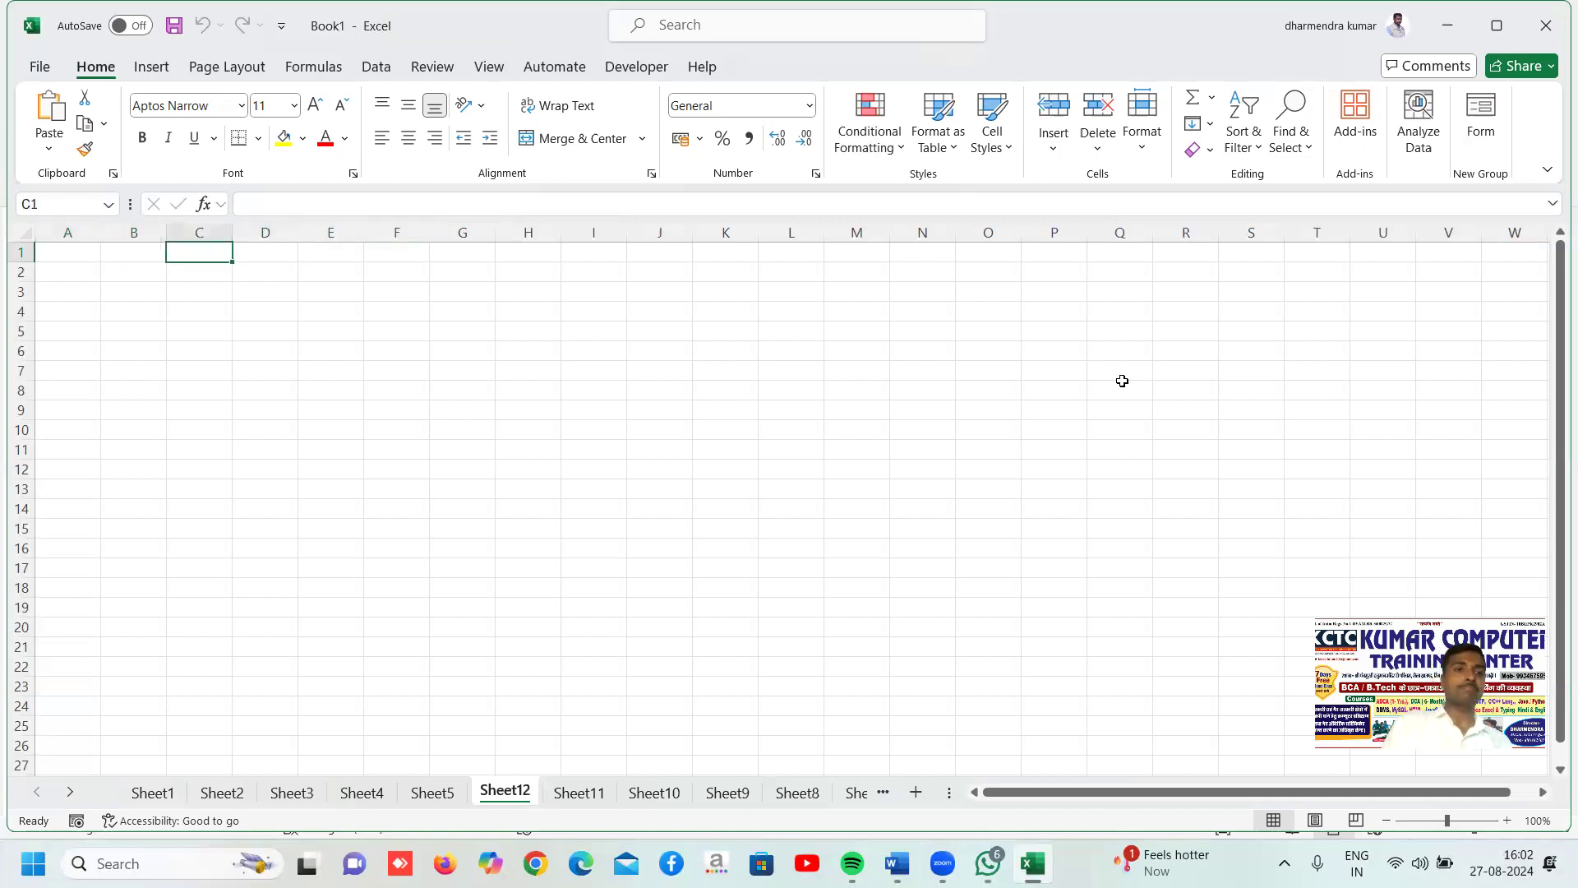
pyautogui.press('Right')
pyautogui.press('Right')
pyautogui.press('Right')
pyautogui.press('Right')
pyautogui.press('Right')
pyautogui.press('Right')
pyautogui.press('Right')
pyautogui.press('Left')
pyautogui.press('Left')
pyautogui.press('Left')
pyautogui.press('Left')
pyautogui.press('Left')
pyautogui.press('Left')
pyautogui.press('Left')
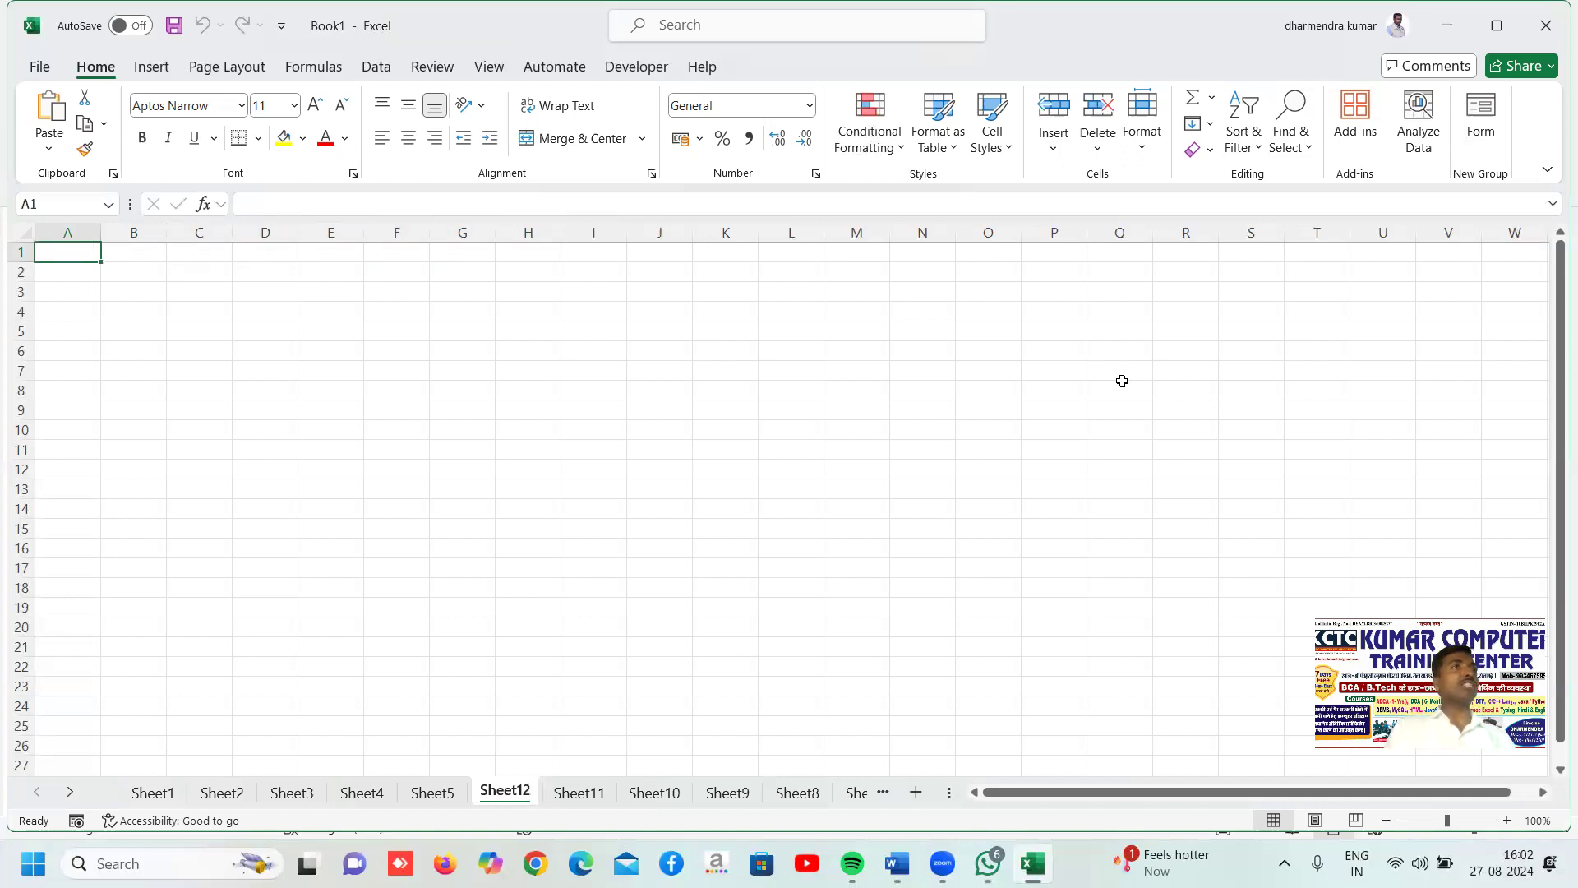
# Jump between A1 and the last row of column A, ending on the sheet's last cell, XFD1048576.
pyautogui.hotkey('ctrl', 'Down')
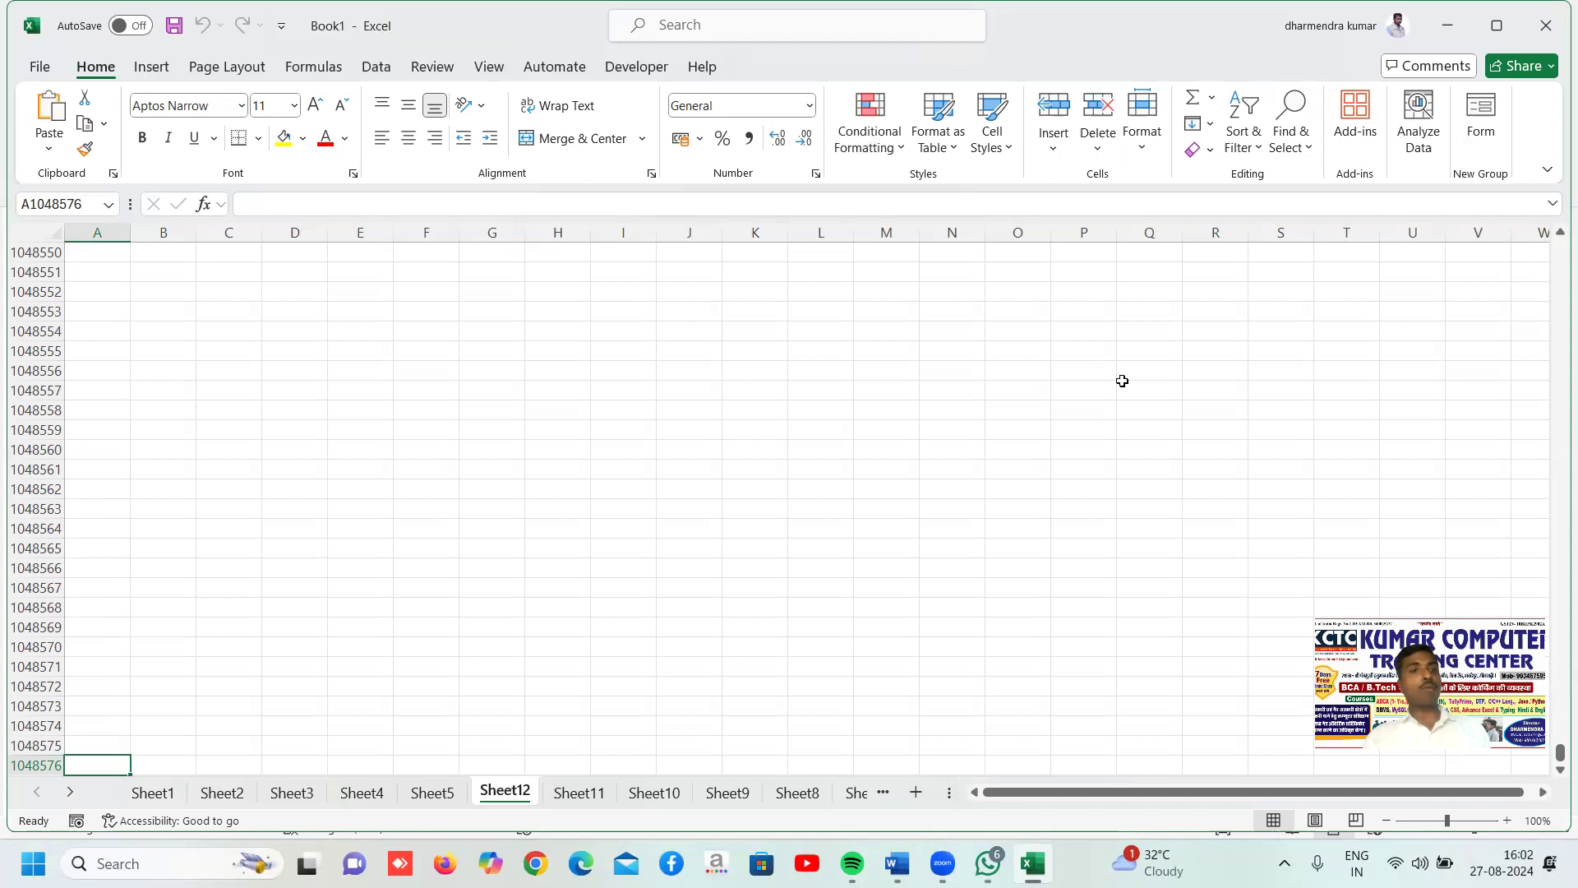
pyautogui.hotkey('ctrl', 'Home')
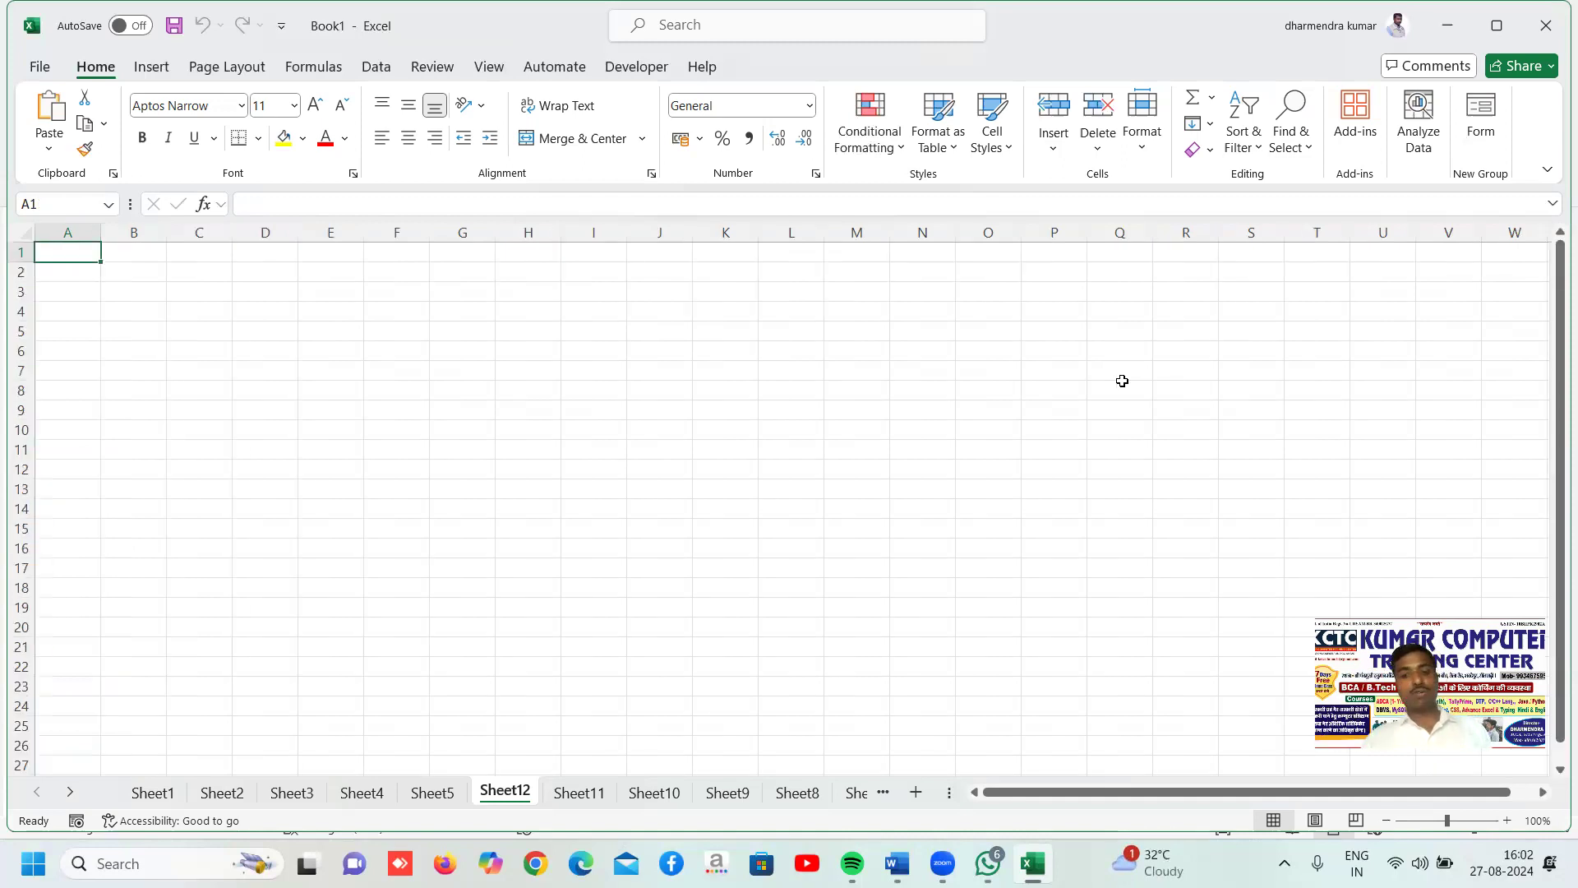
pyautogui.hotkey('ctrl', 'Down')
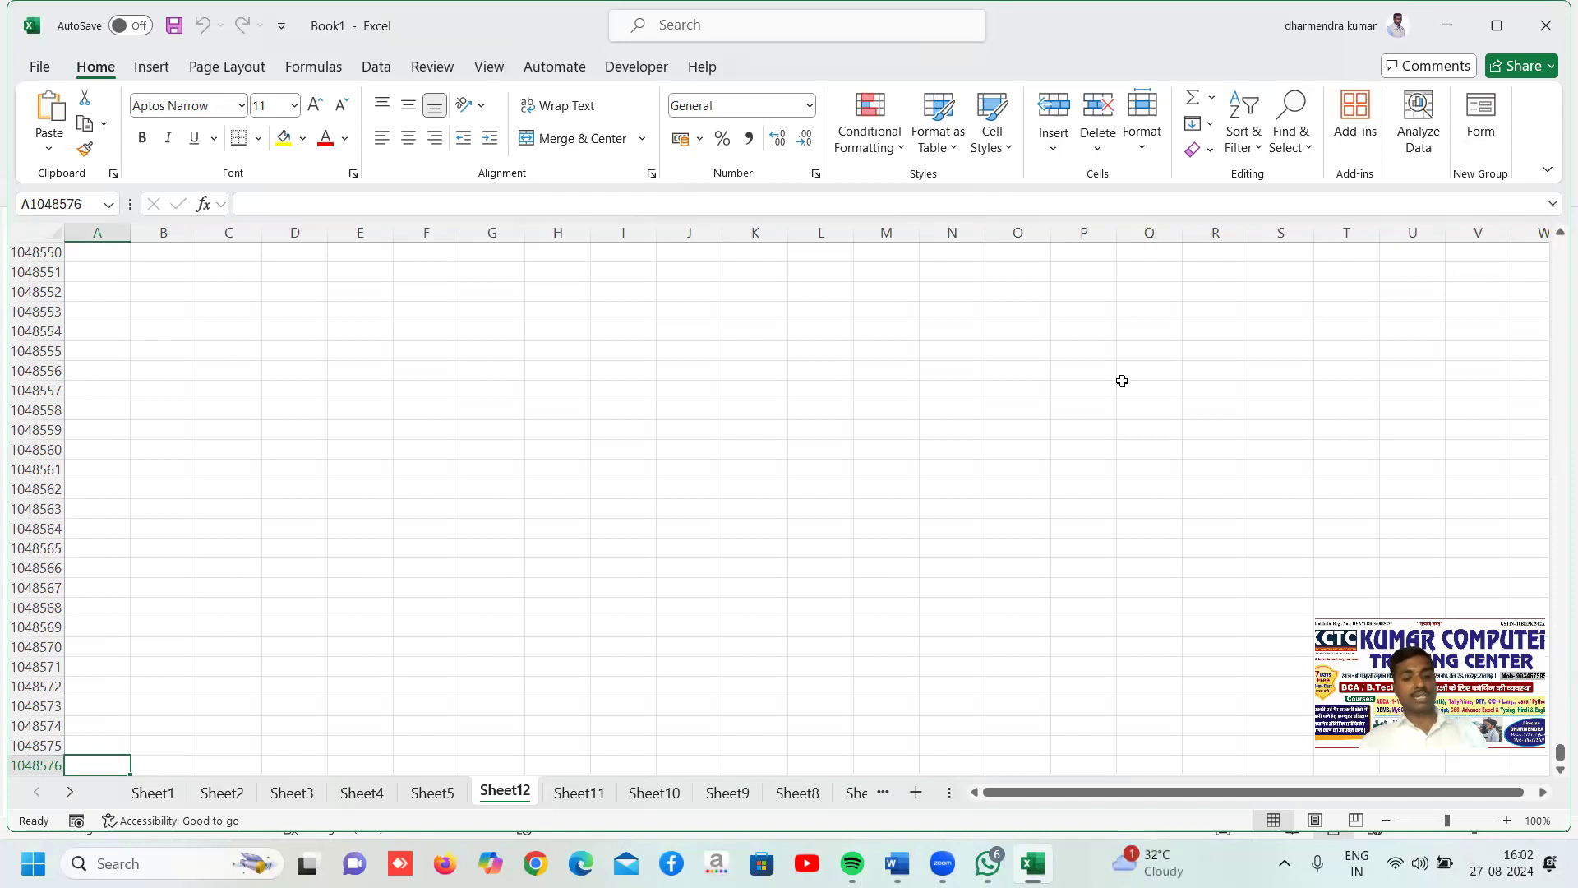
pyautogui.hotkey('ctrl', 'Right')
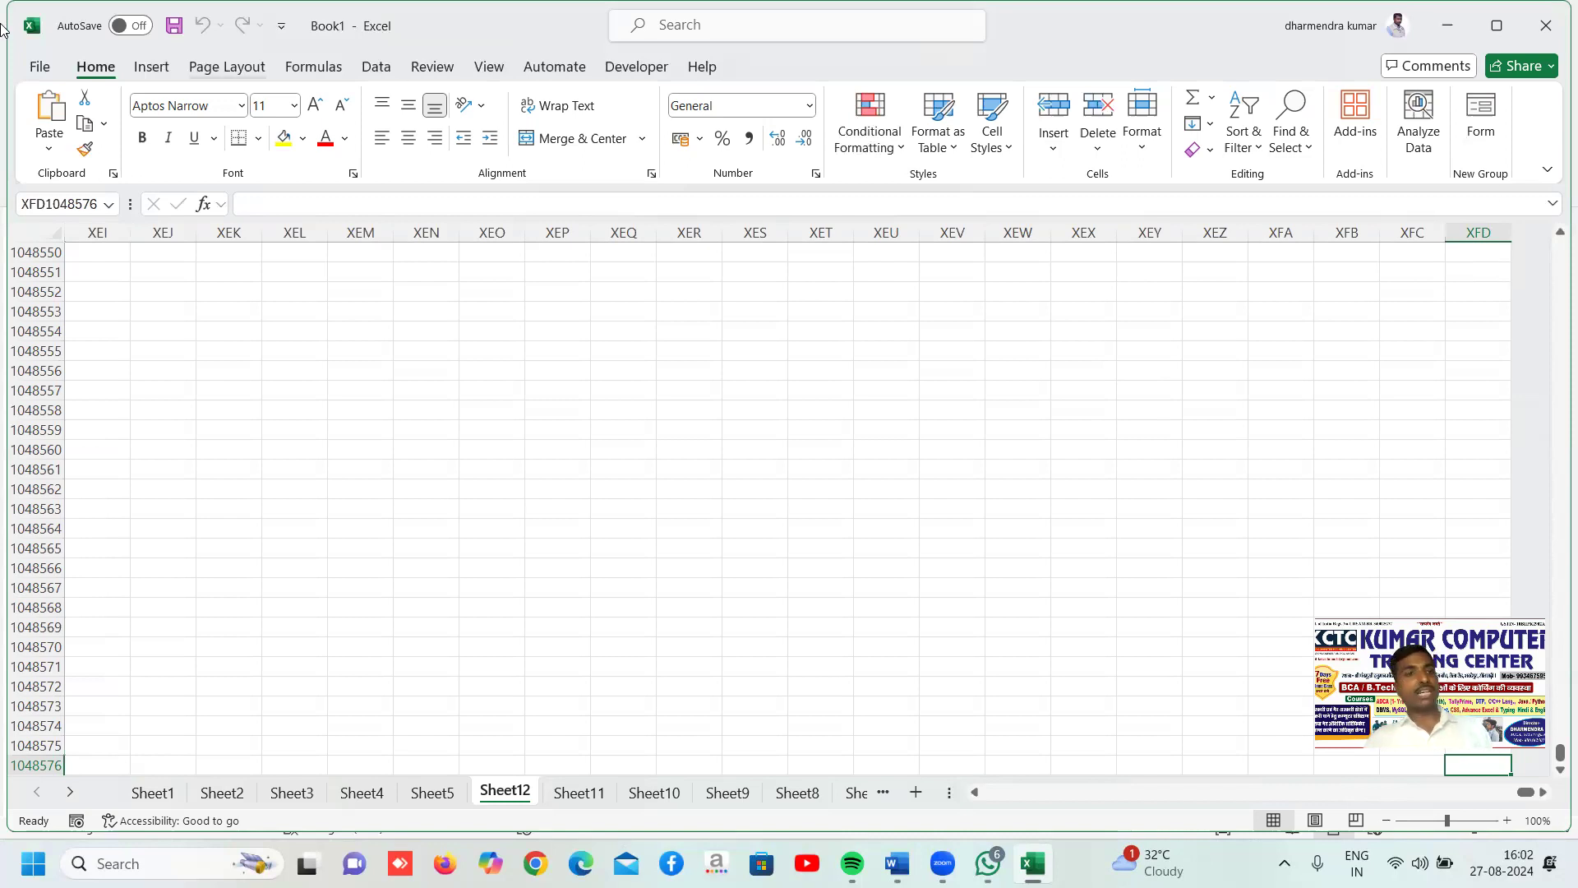
# Turn on the R1C1 reference style in the formula options so columns are labelled with numbers.
pyautogui.click(38, 67)
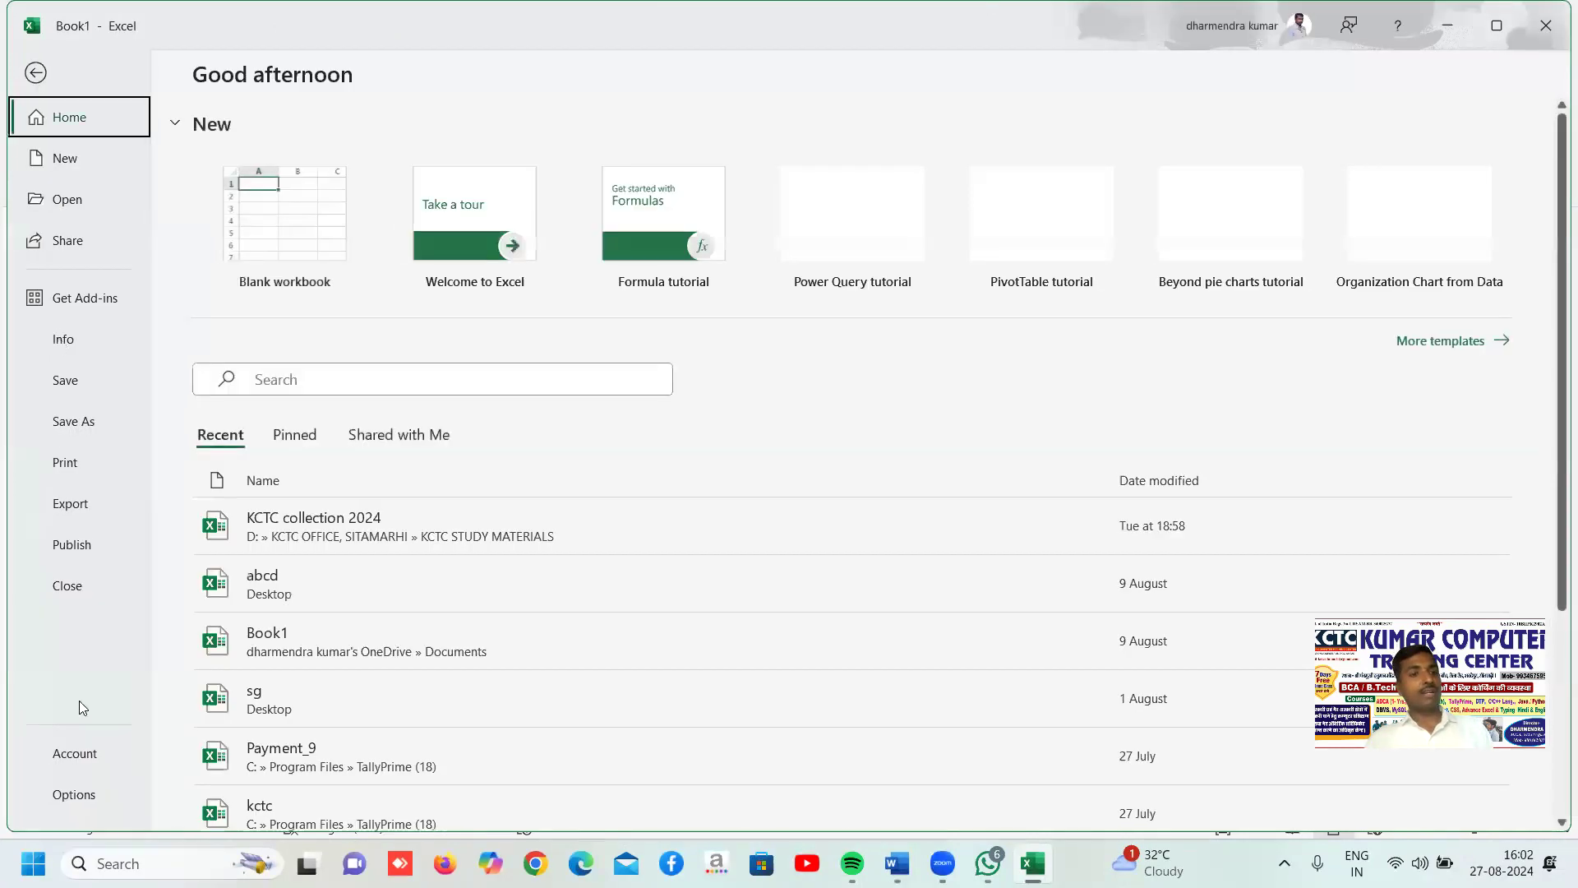
pyautogui.press('Escape')
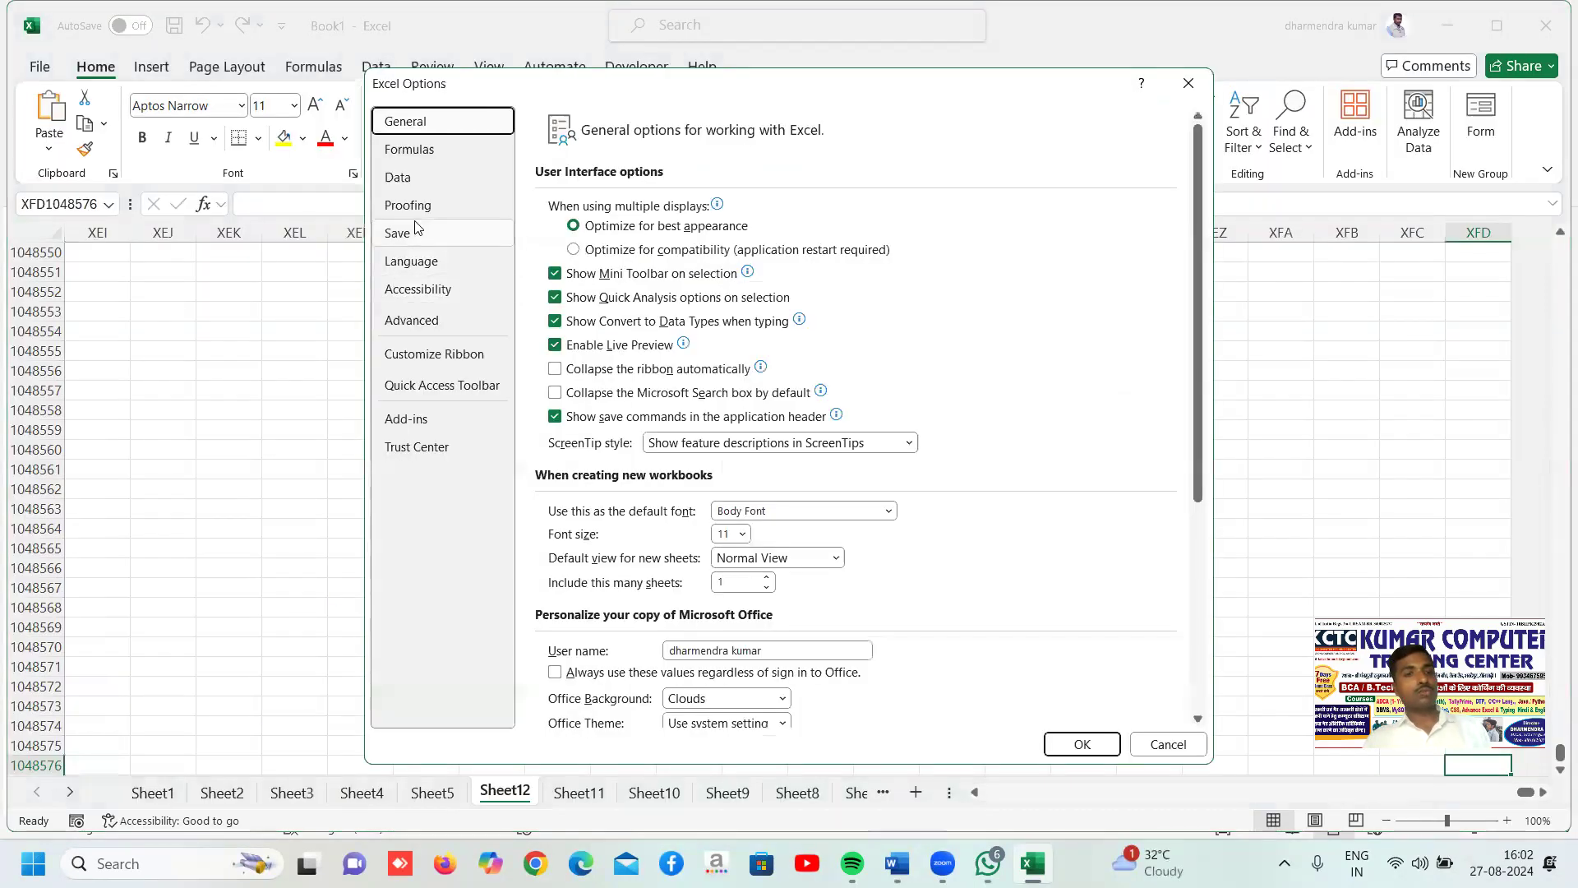
pyautogui.click(479, 213)
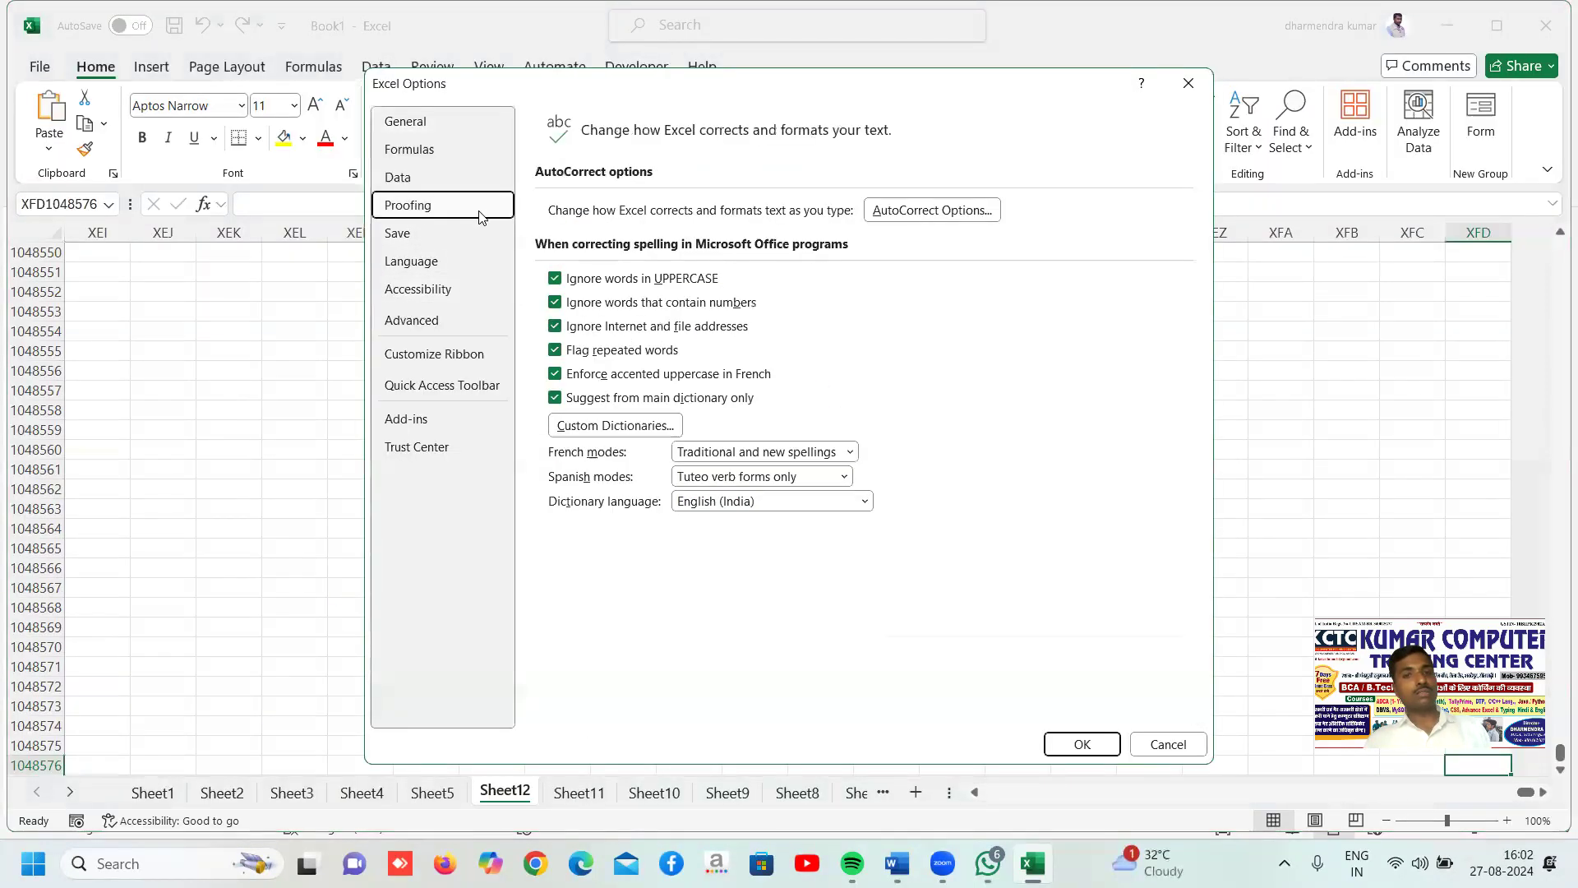
pyautogui.click(409, 168)
pyautogui.click(408, 150)
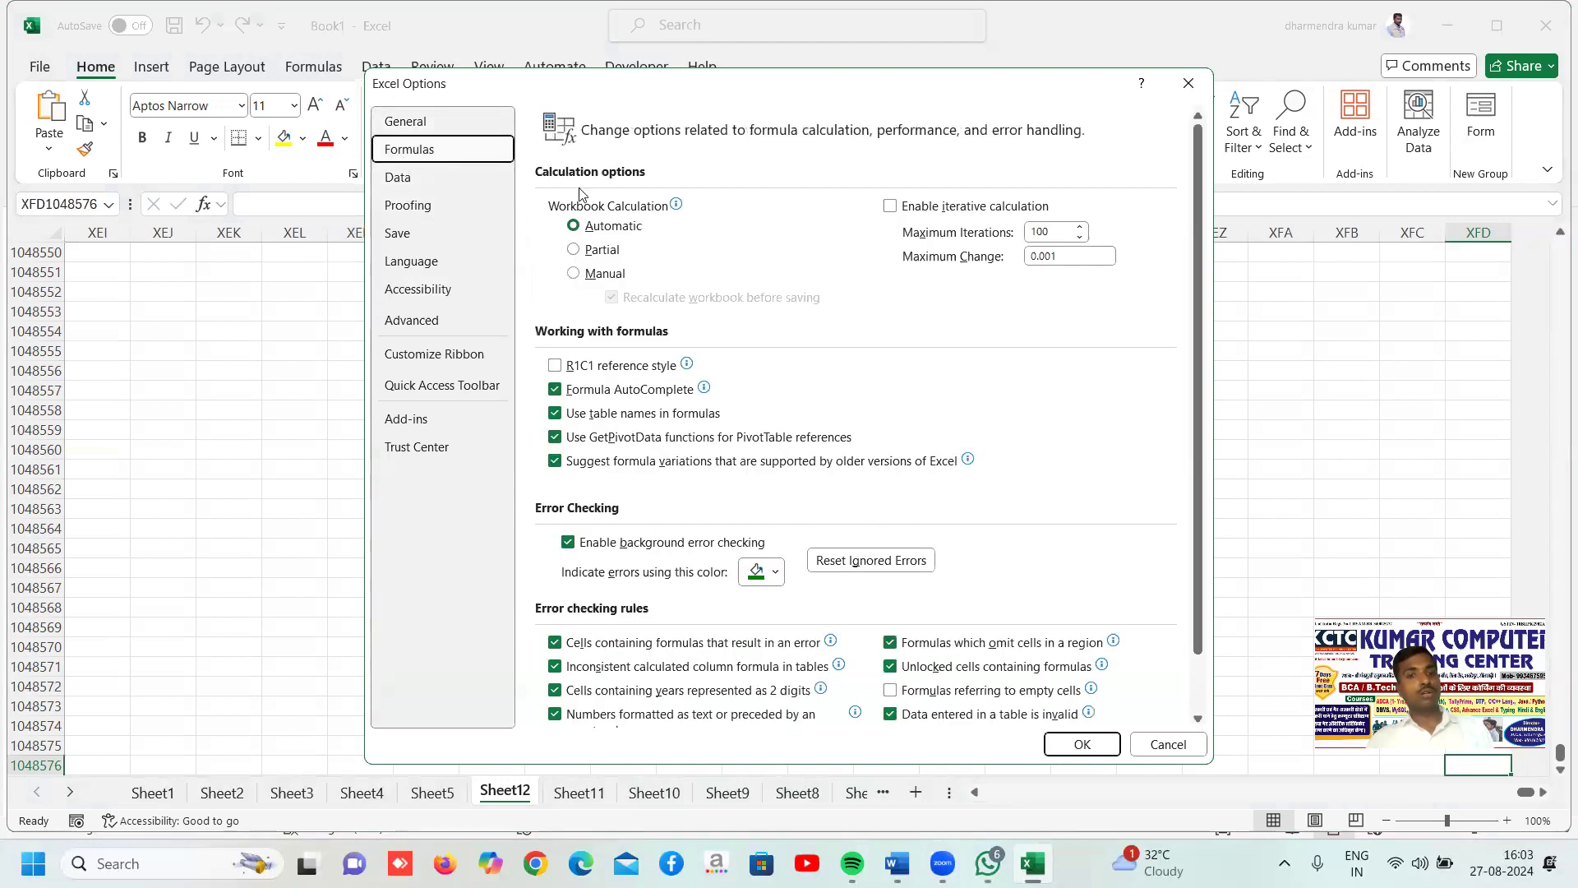
pyautogui.moveTo(555, 367)
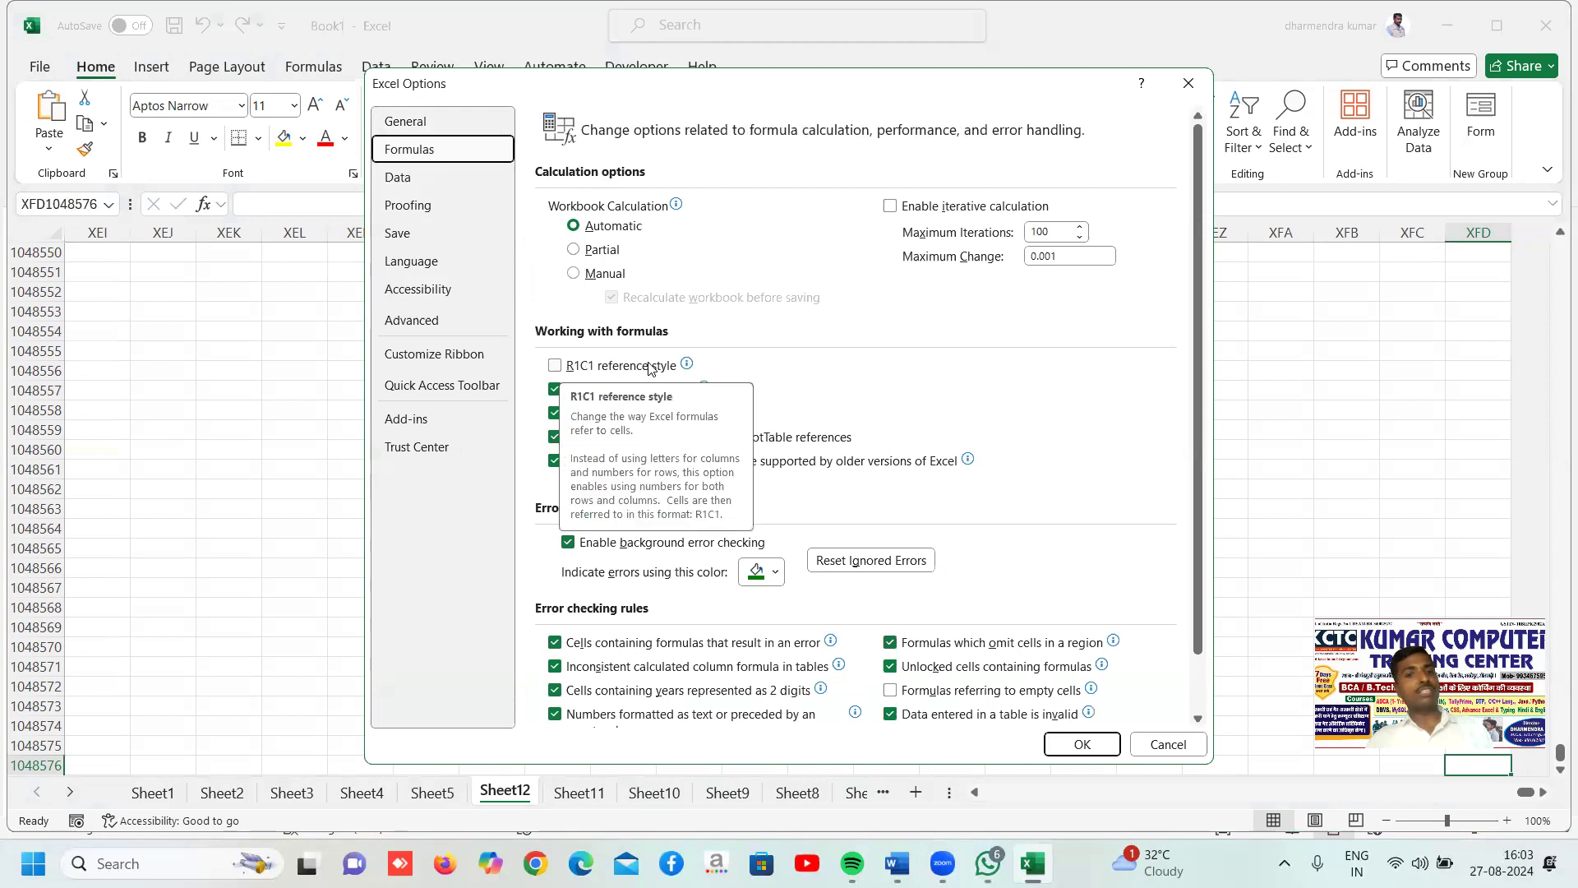
pyautogui.click(555, 367)
pyautogui.click(1082, 744)
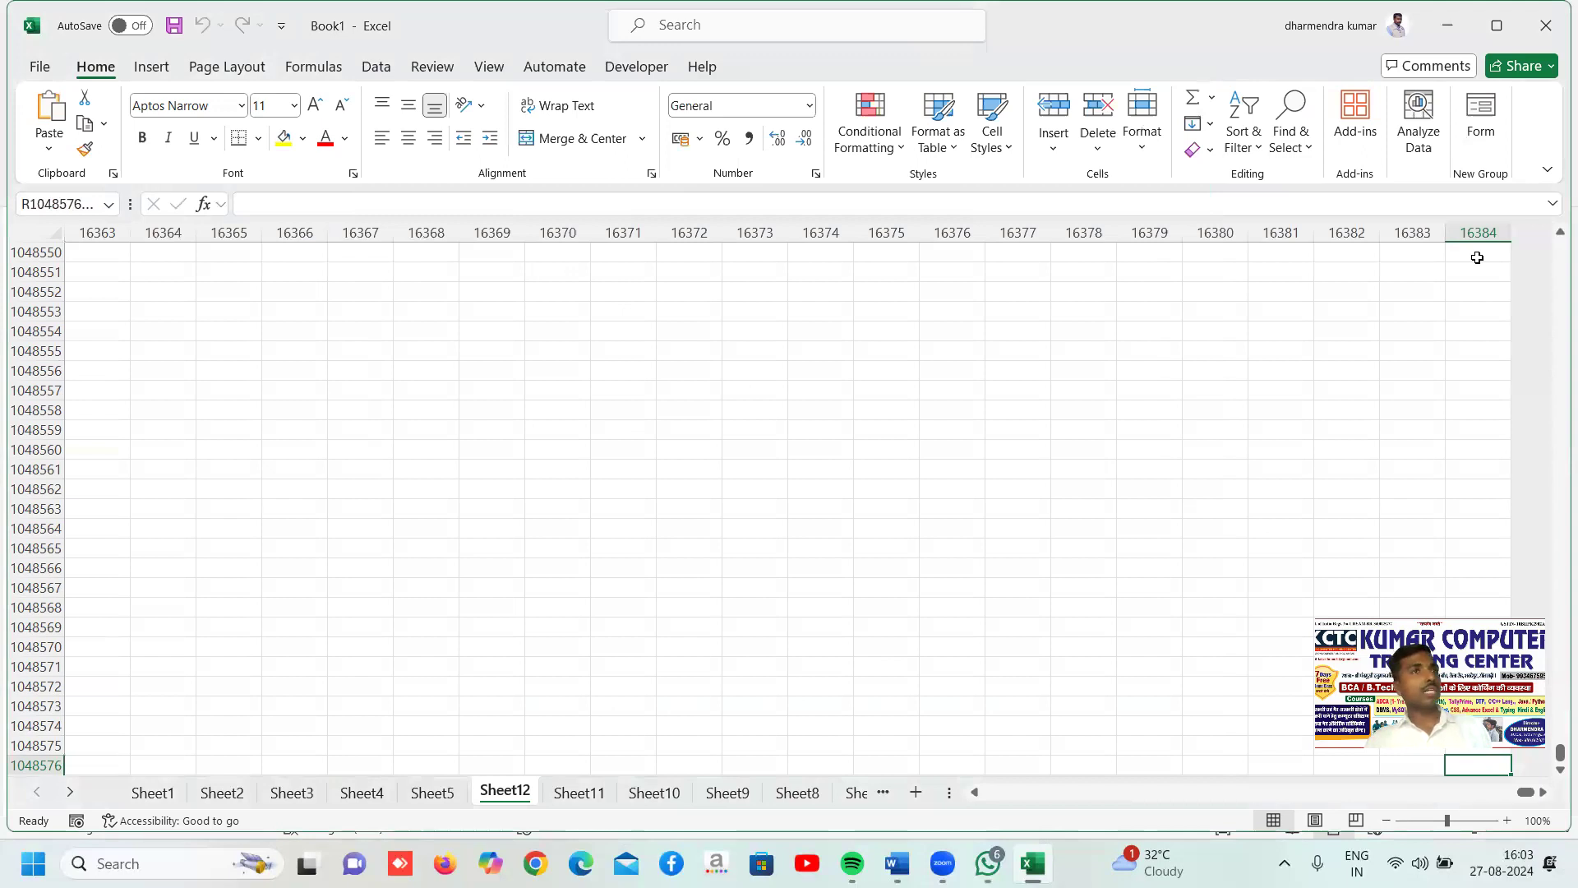
# Turn the R1C1 reference style back off in the formula options to restore lettered column headings.
pyautogui.click(38, 70)
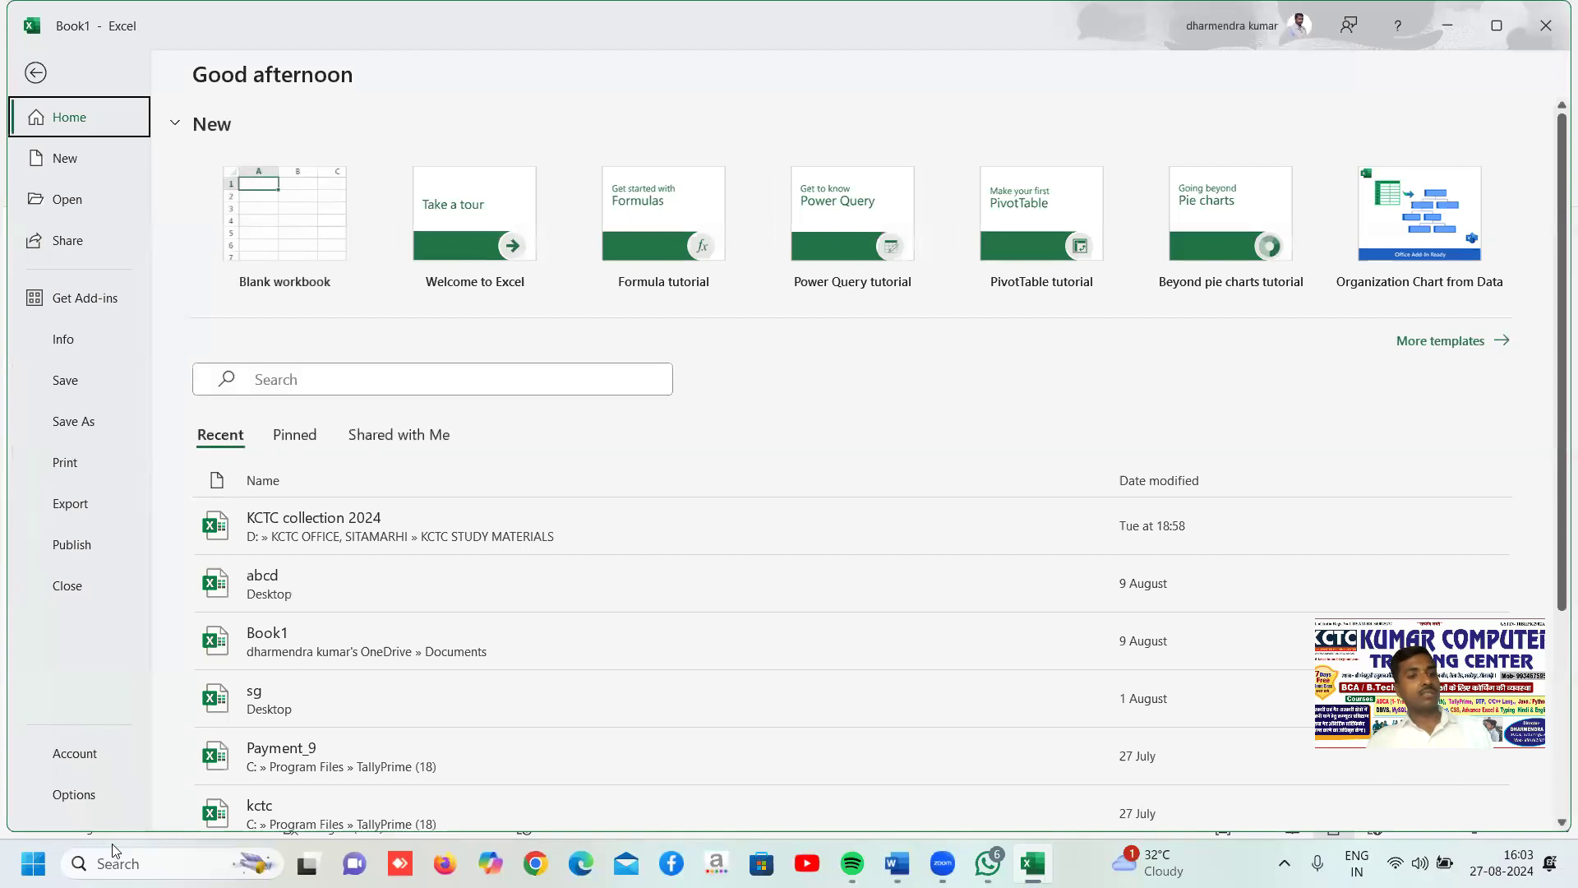
pyautogui.press('Escape')
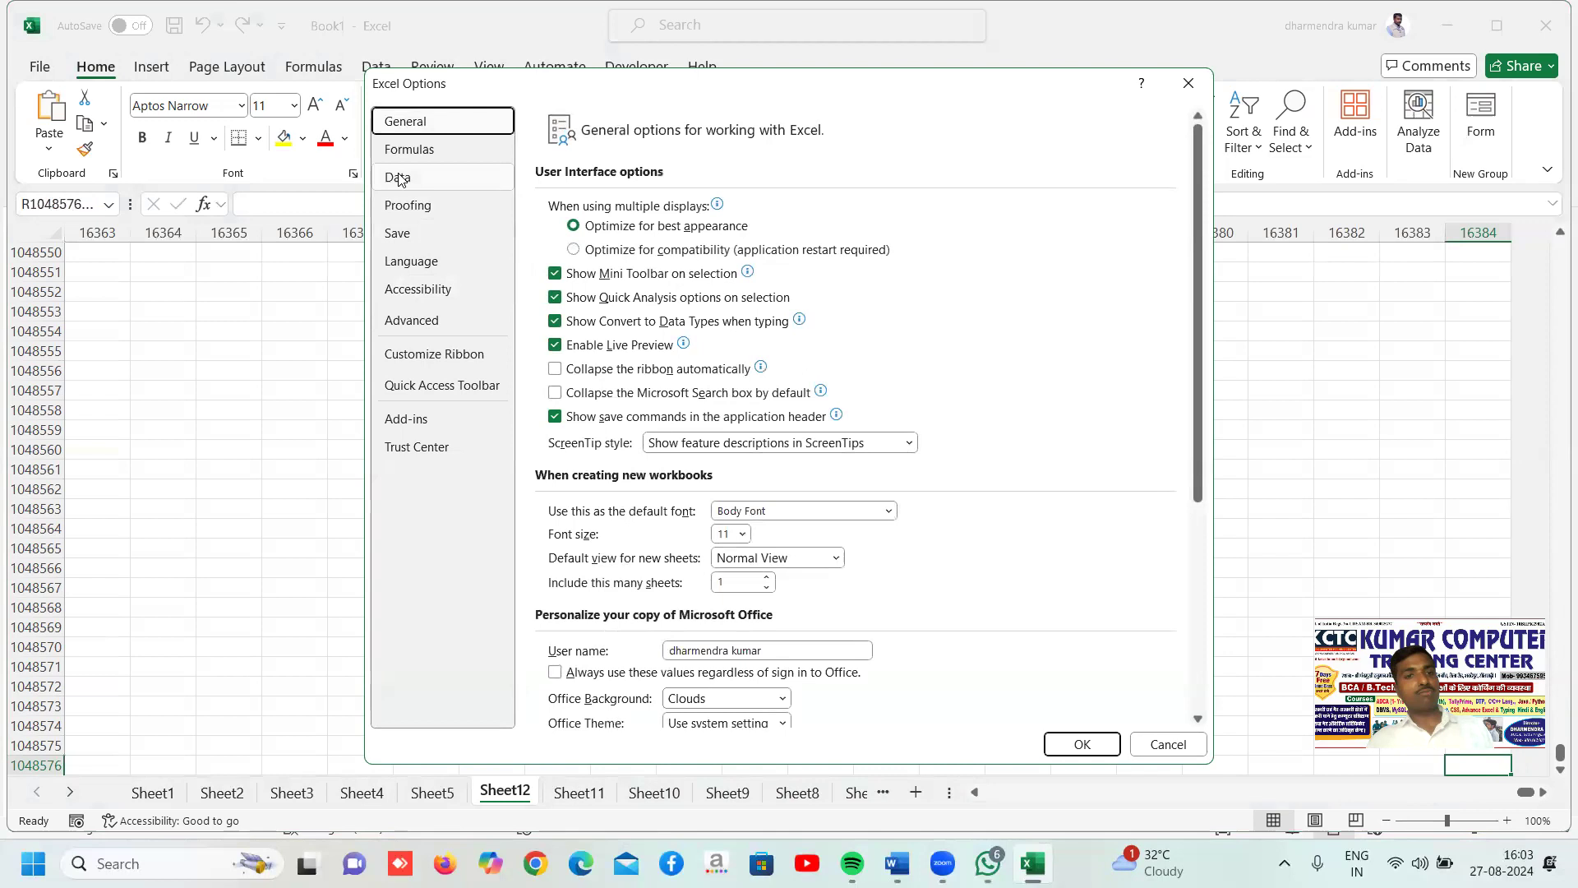
pyautogui.click(403, 151)
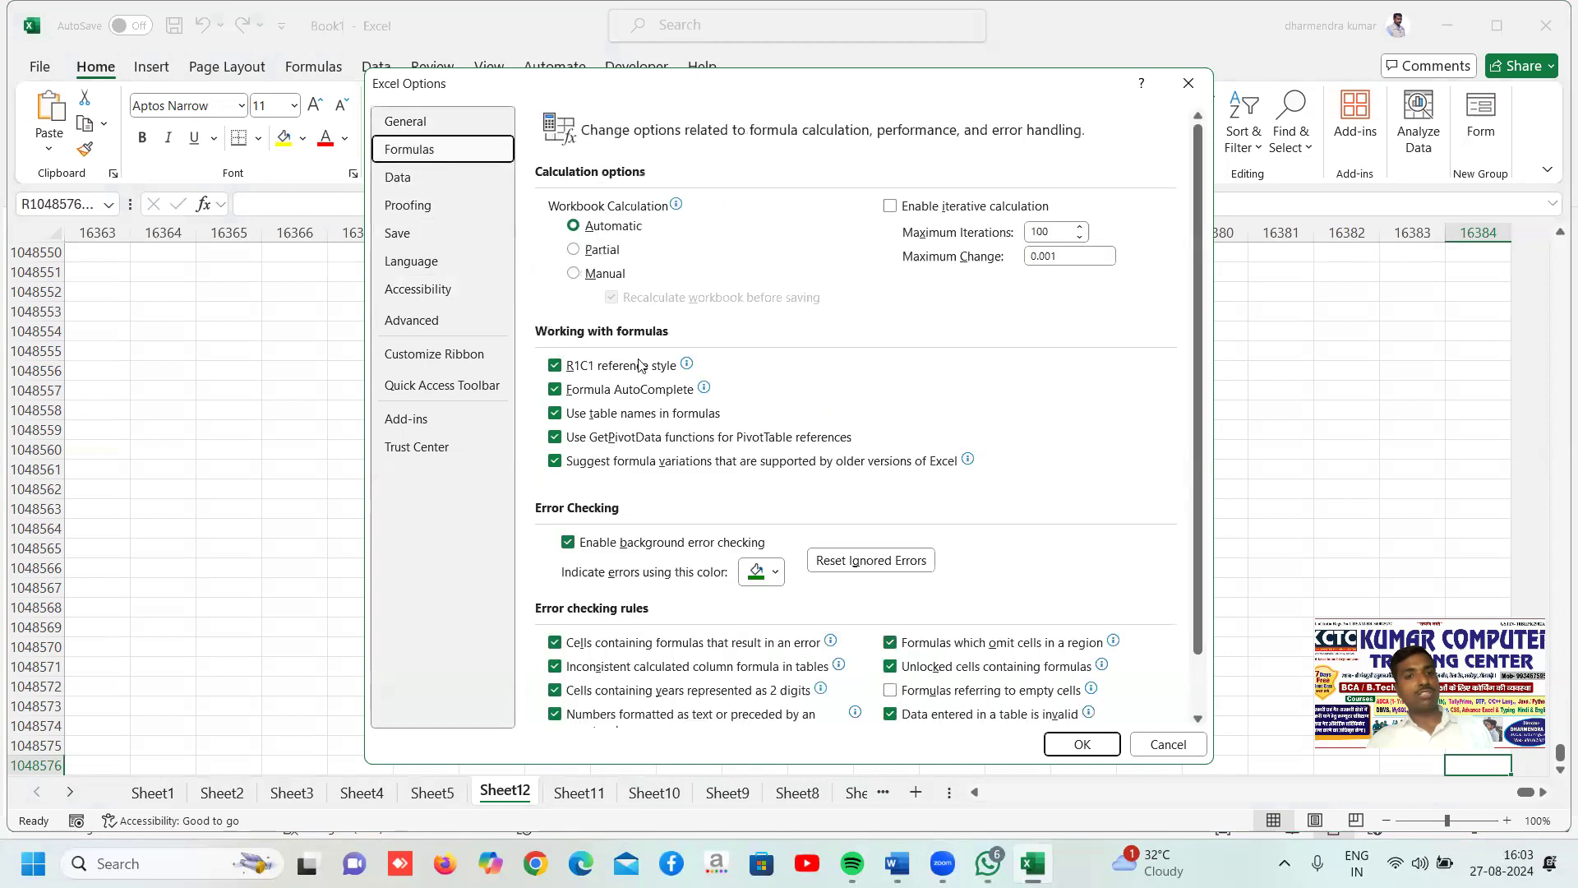
pyautogui.click(556, 366)
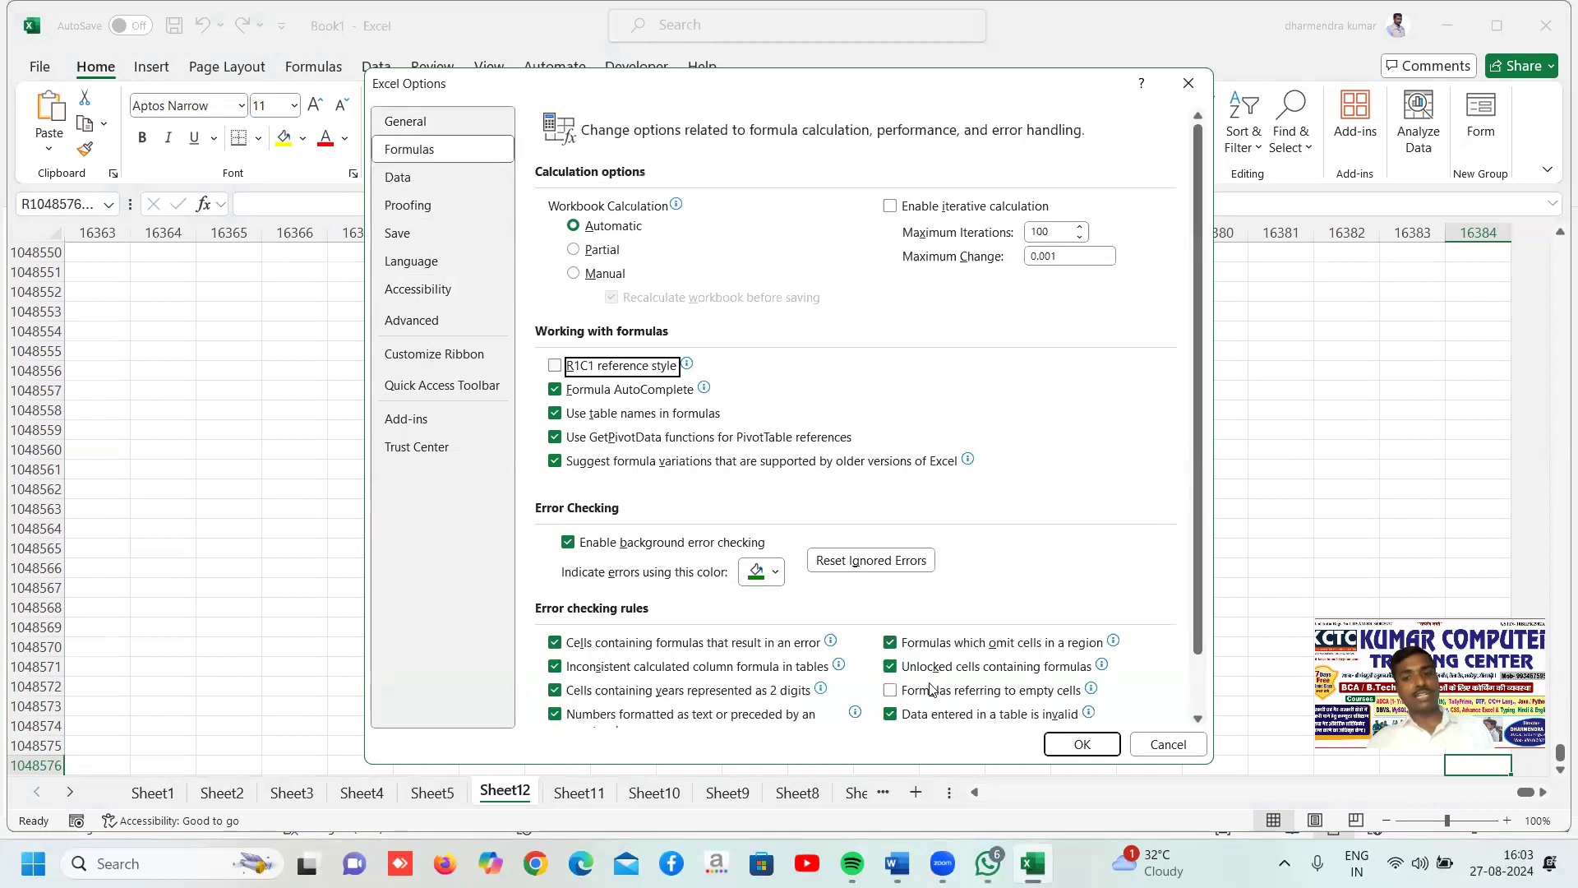
pyautogui.click(1081, 743)
pyautogui.click(1159, 437)
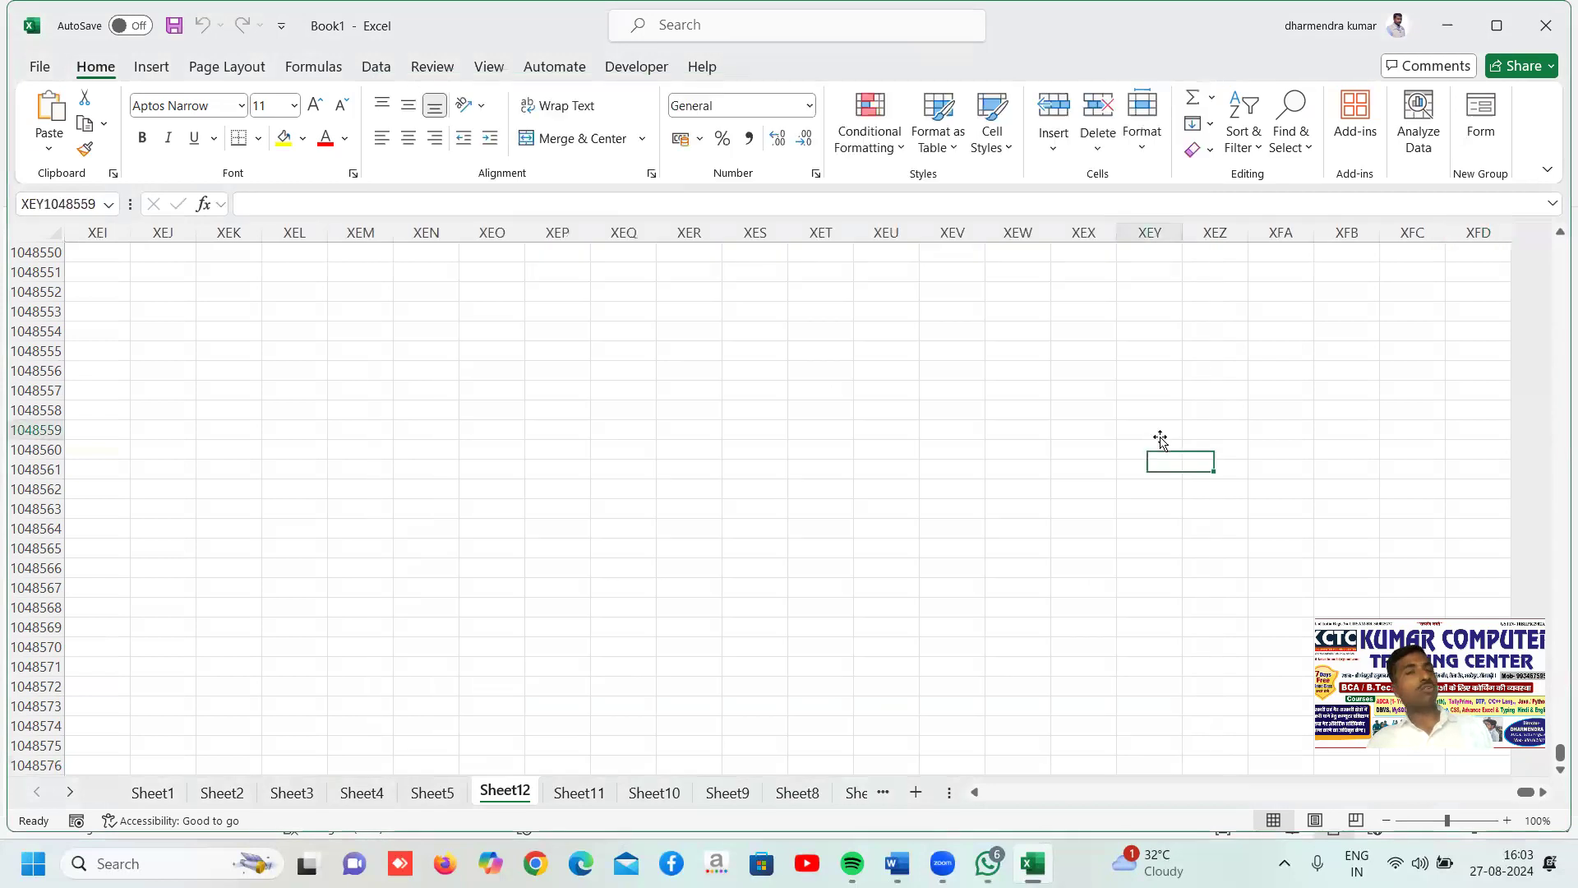
pyautogui.click(702, 451)
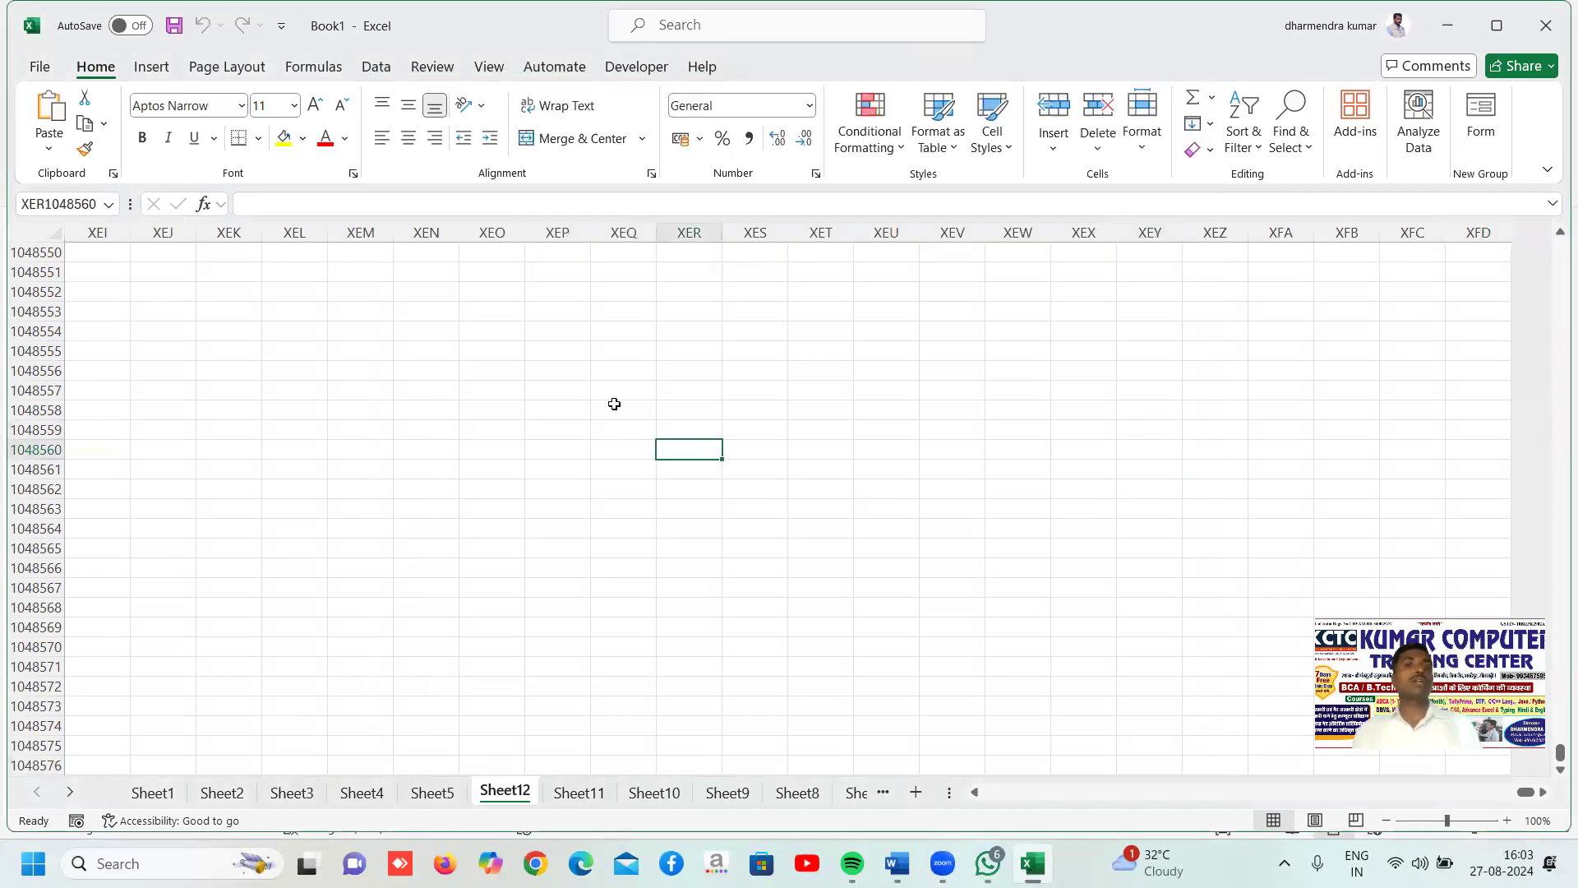
pyautogui.click(345, 337)
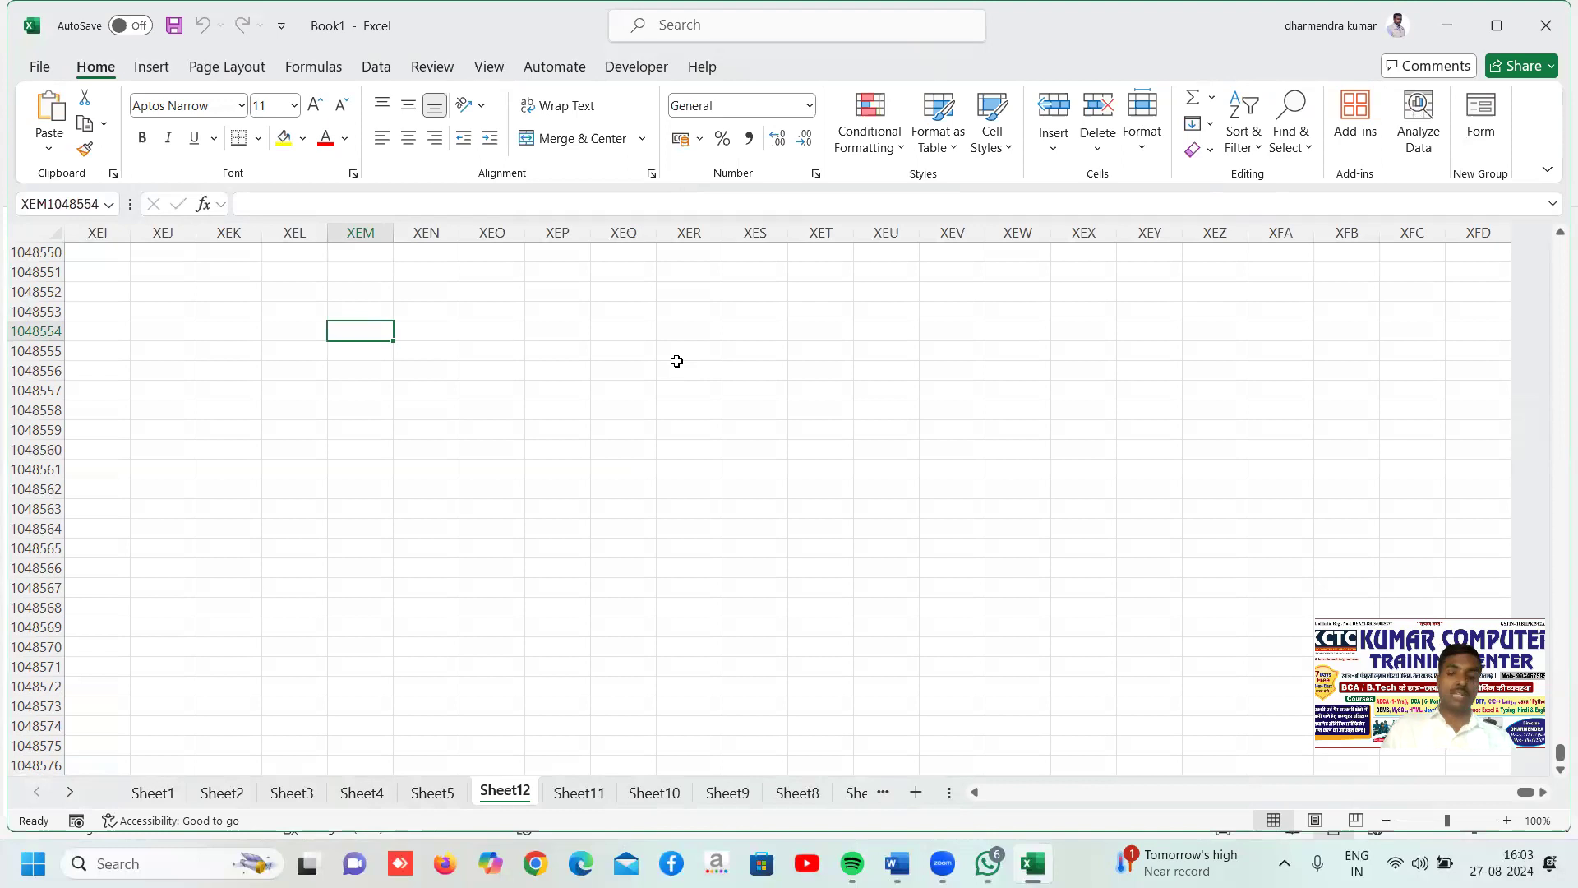
# Move the active cell to XEI1048554, jump to the start of that row, and return to cell A1.
pyautogui.press('Left')
pyautogui.press('Left')
pyautogui.press('Left')
pyautogui.press('Left')
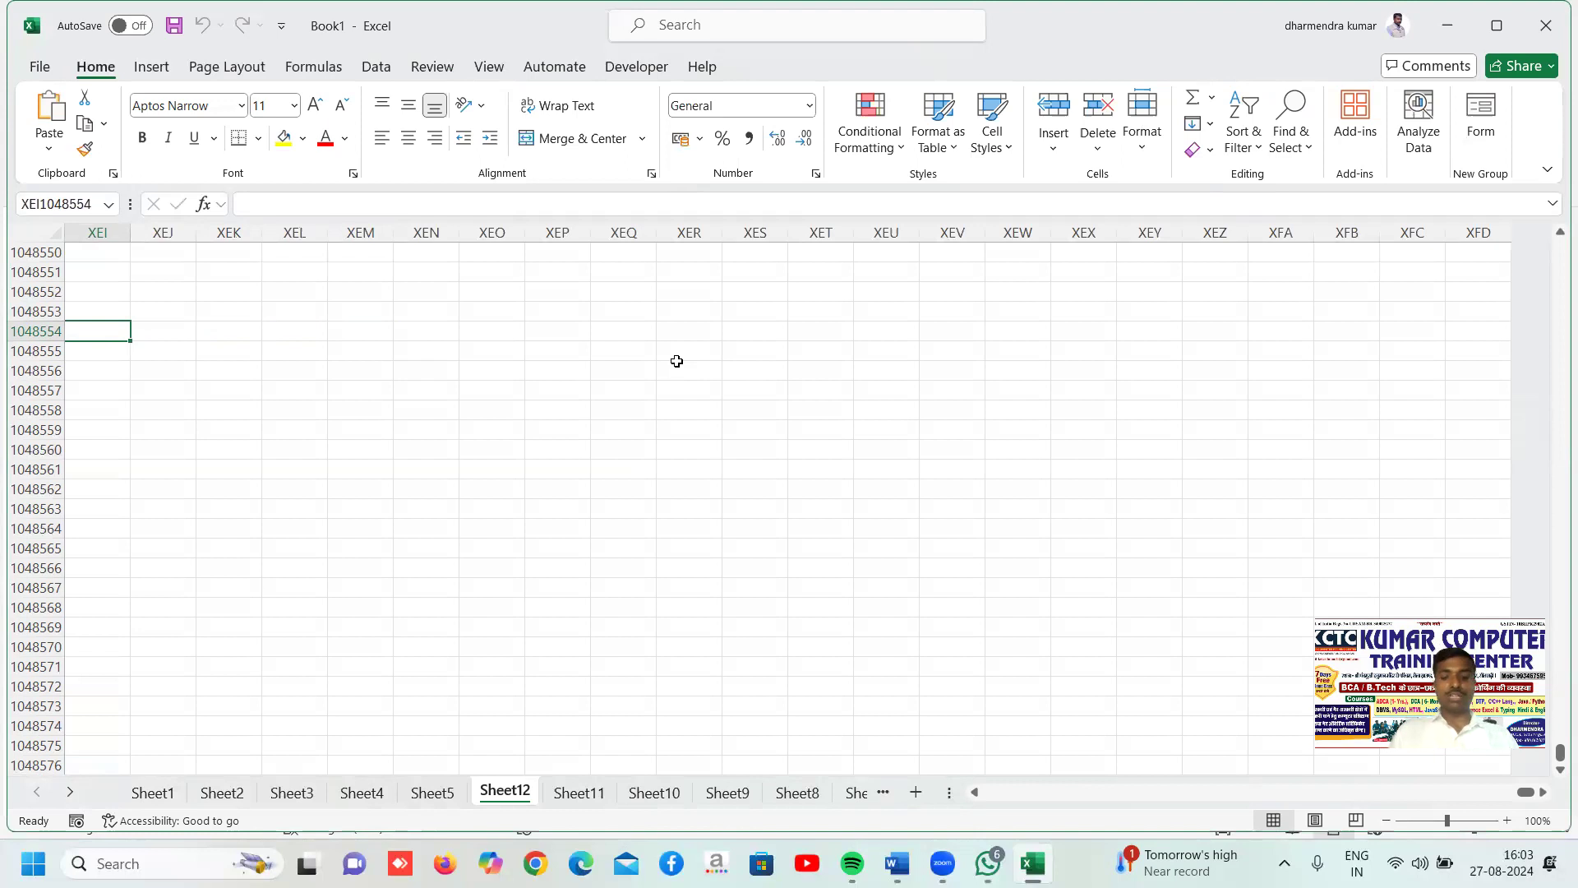
pyautogui.press('Home')
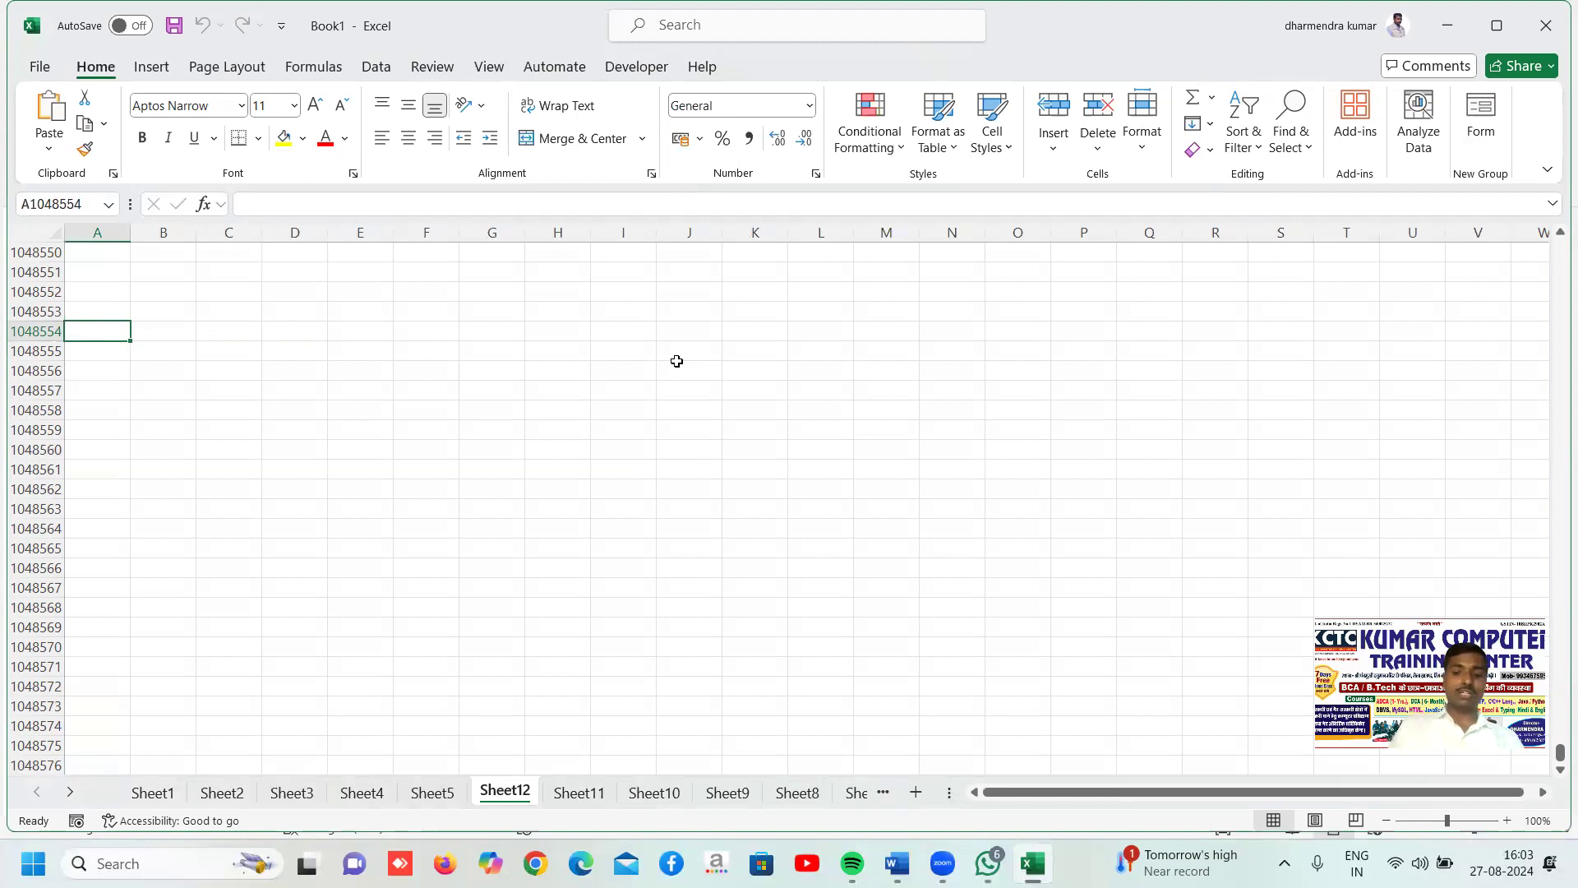
pyautogui.hotkey('ctrl', 'Home')
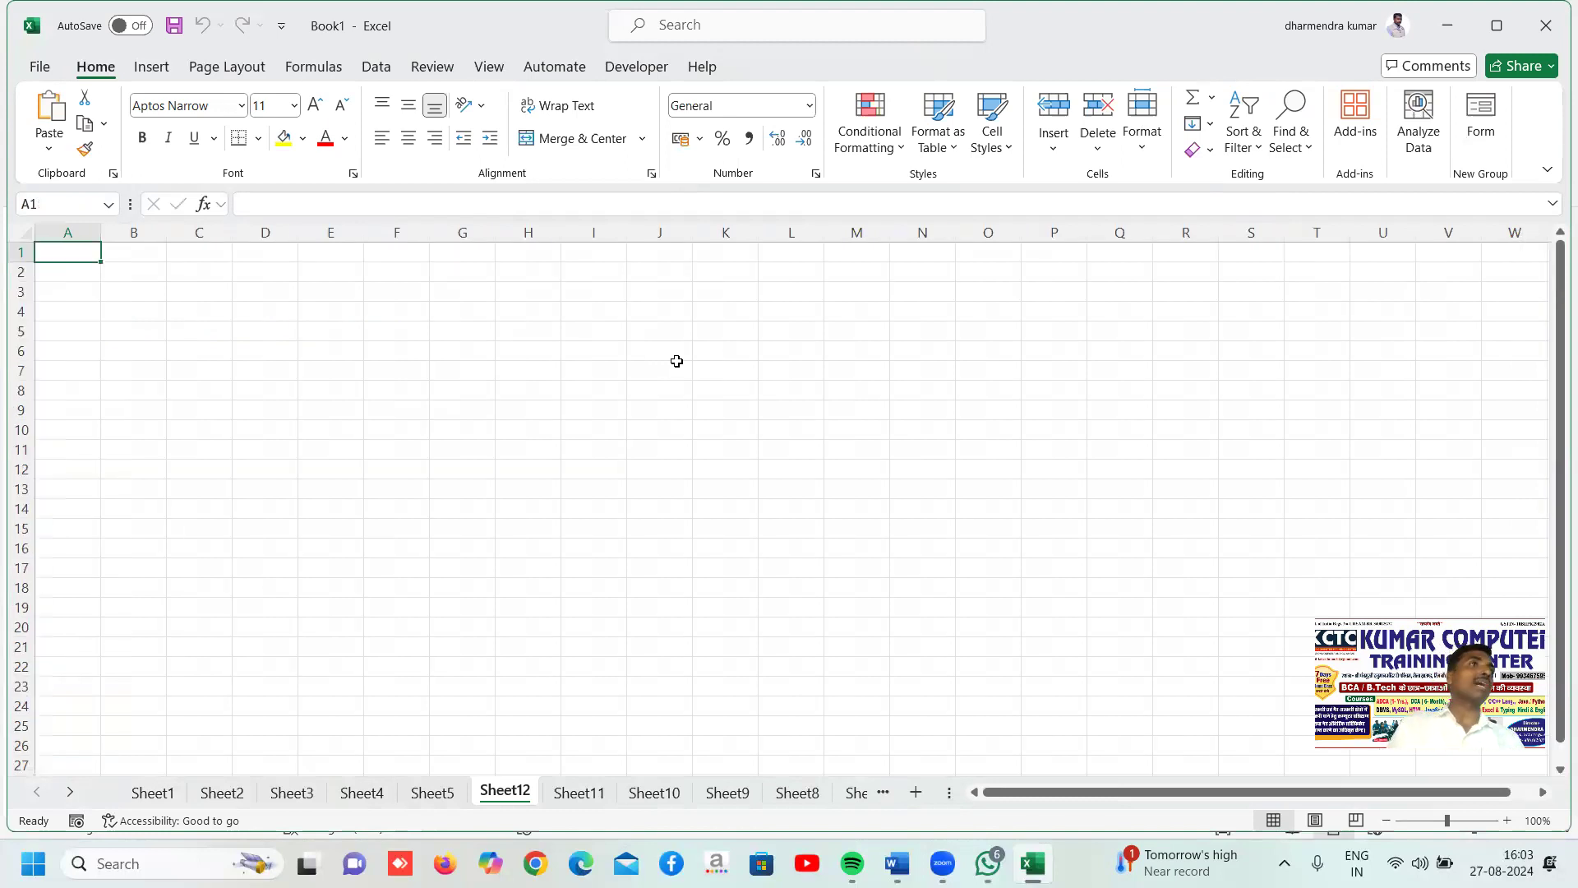
# Move the active cell one cell at a time across row 1 and through the rows below, finishing on A1.
pyautogui.press('Right')
pyautogui.press('Right')
pyautogui.press('Right')
pyautogui.press('Right')
pyautogui.press('Right')
pyautogui.press('Right')
pyautogui.press('Right')
pyautogui.press('Right')
pyautogui.press('Right')
pyautogui.press('Left')
pyautogui.press('Left')
pyautogui.press('Left')
pyautogui.press('Left')
pyautogui.press('Left')
pyautogui.press('Left')
pyautogui.press('Left')
pyautogui.press('Left')
pyautogui.press('Left')
pyautogui.press('Down')
pyautogui.press('Down')
pyautogui.press('Down')
pyautogui.press('Down')
pyautogui.press('Down')
pyautogui.press('Down')
pyautogui.press('Down')
pyautogui.press('Down')
pyautogui.press('Down')
pyautogui.press('Up')
pyautogui.press('Up')
pyautogui.press('Up')
pyautogui.press('Up')
pyautogui.press('Right')
pyautogui.press('Right')
pyautogui.press('Up')
pyautogui.press('Up')
pyautogui.press('Up')
pyautogui.press('Up')
pyautogui.press('Up')
pyautogui.press('Left')
pyautogui.press('Left')
pyautogui.press('Right')
pyautogui.press('Left')
pyautogui.press('Right')
pyautogui.press('Left')
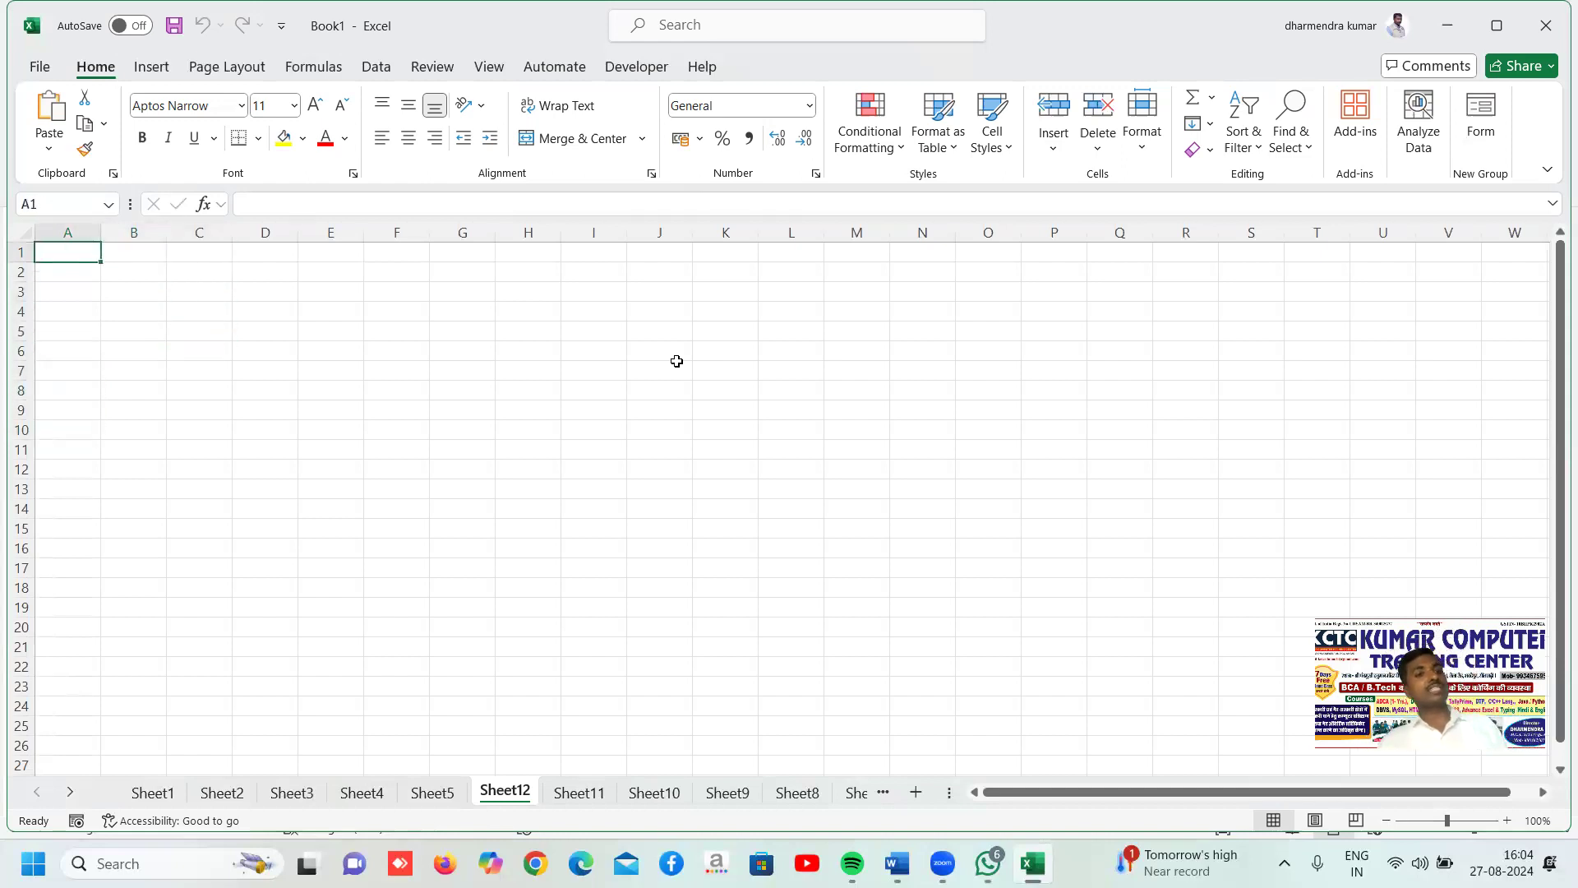
# Select the whole of column A and the whole of row 6, finishing on cell F10.
pyautogui.click(69, 223)
pyautogui.click(128, 249)
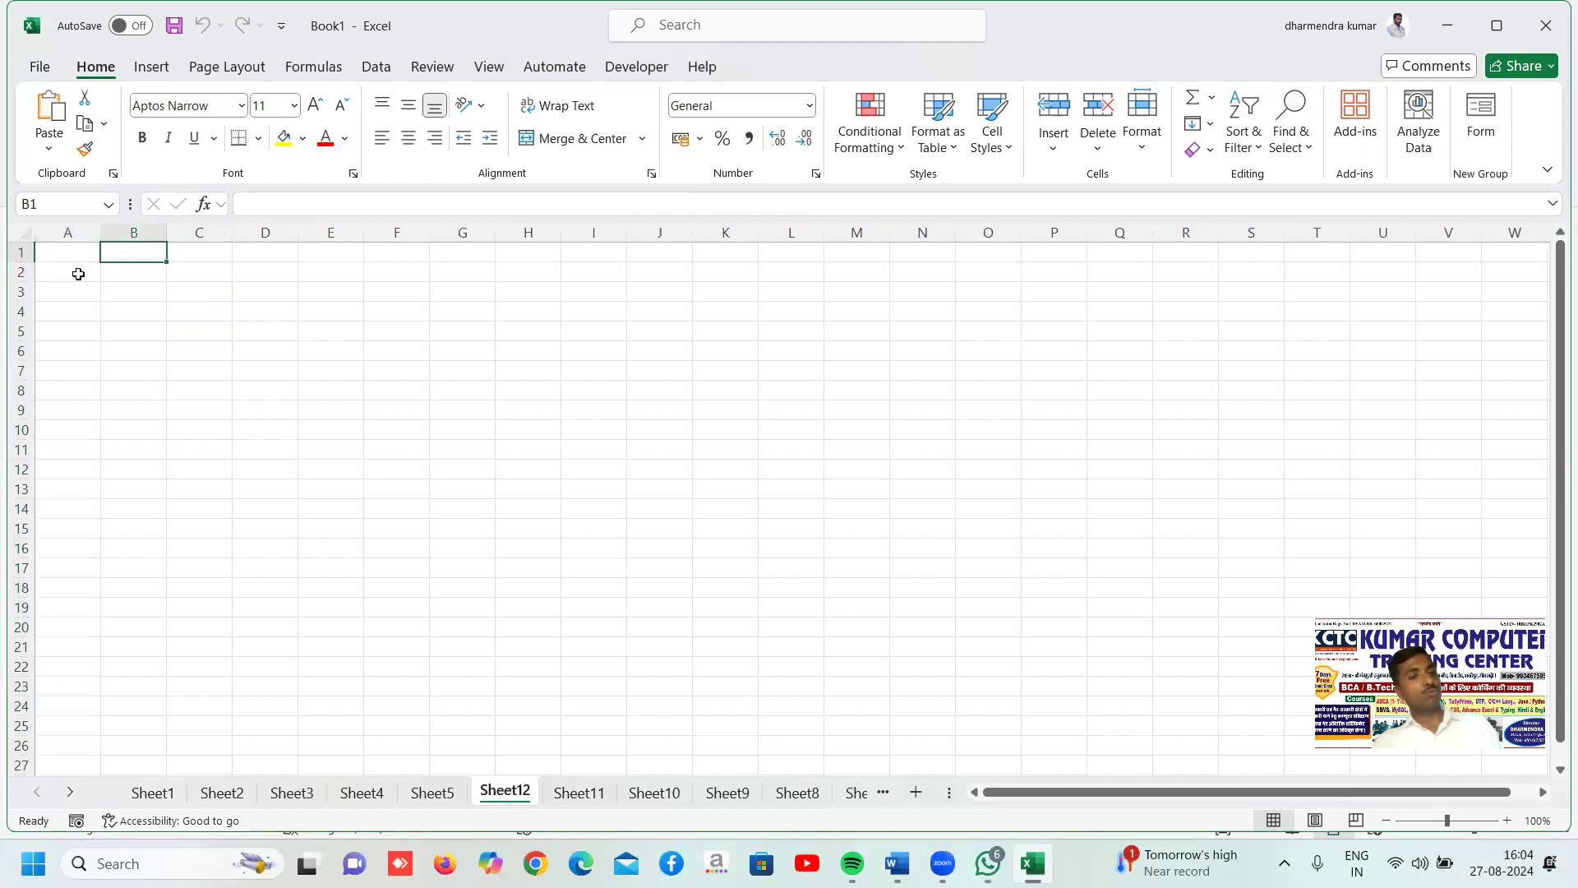
pyautogui.click(80, 226)
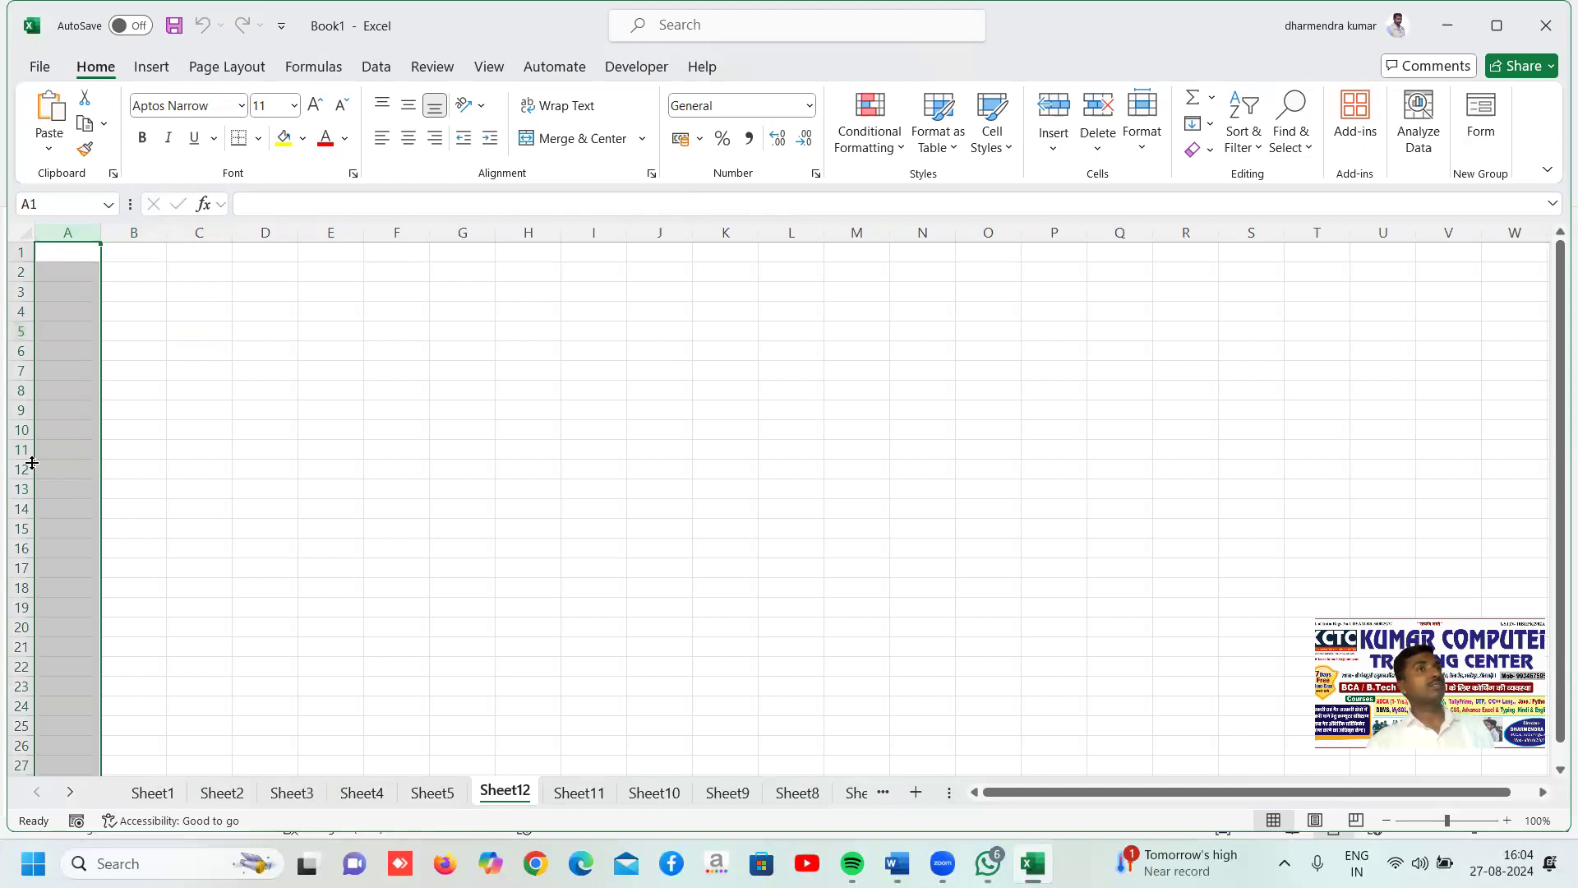
pyautogui.click(106, 457)
pyautogui.click(85, 228)
pyautogui.click(172, 351)
pyautogui.click(23, 351)
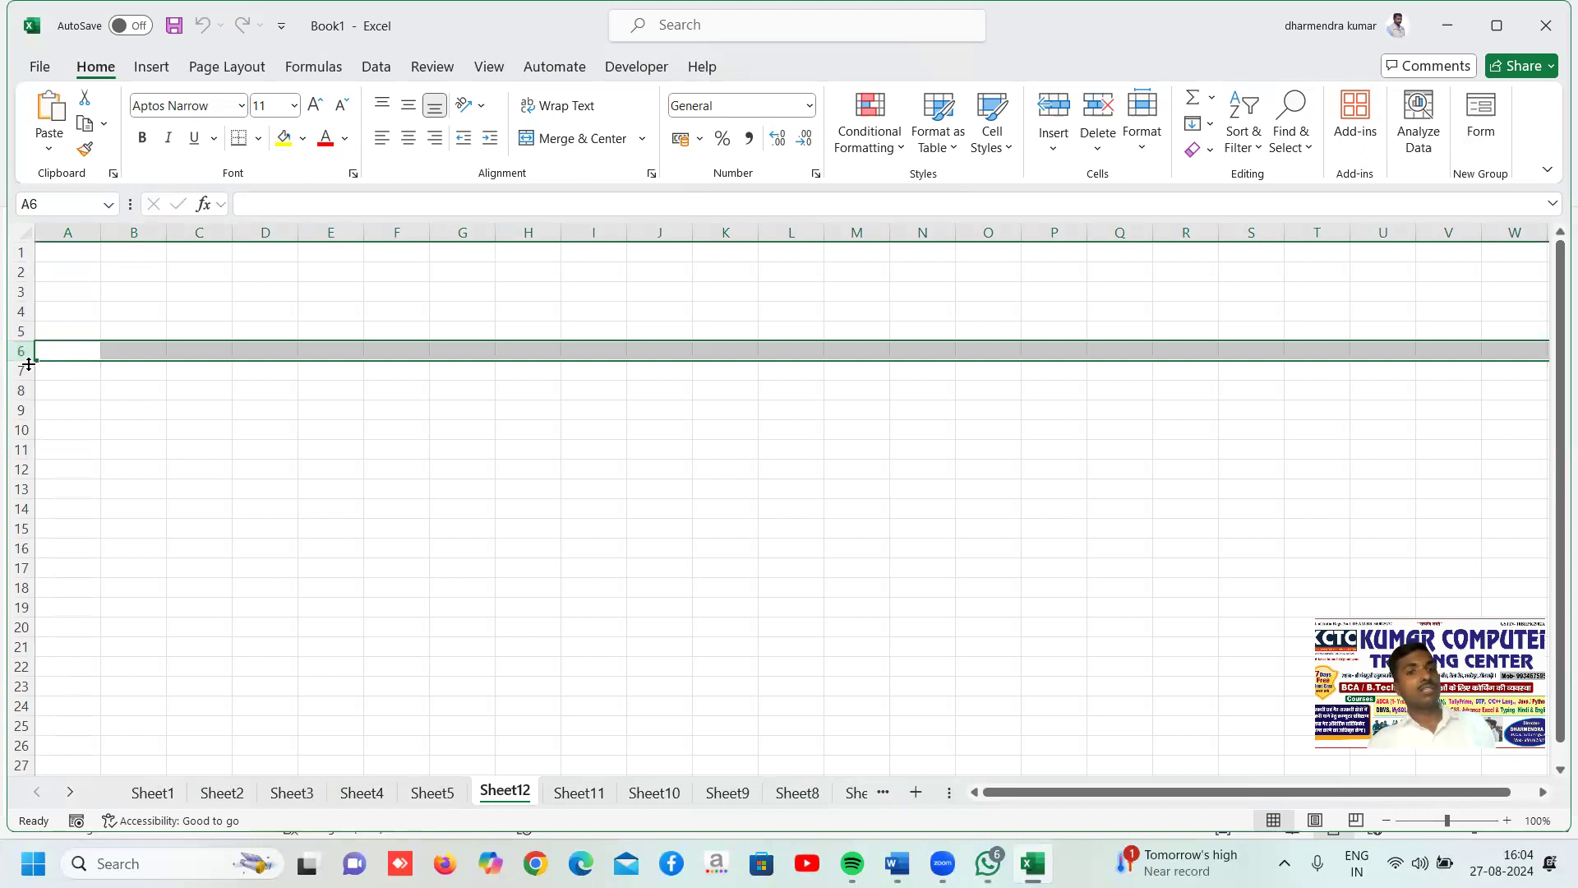
pyautogui.click(398, 428)
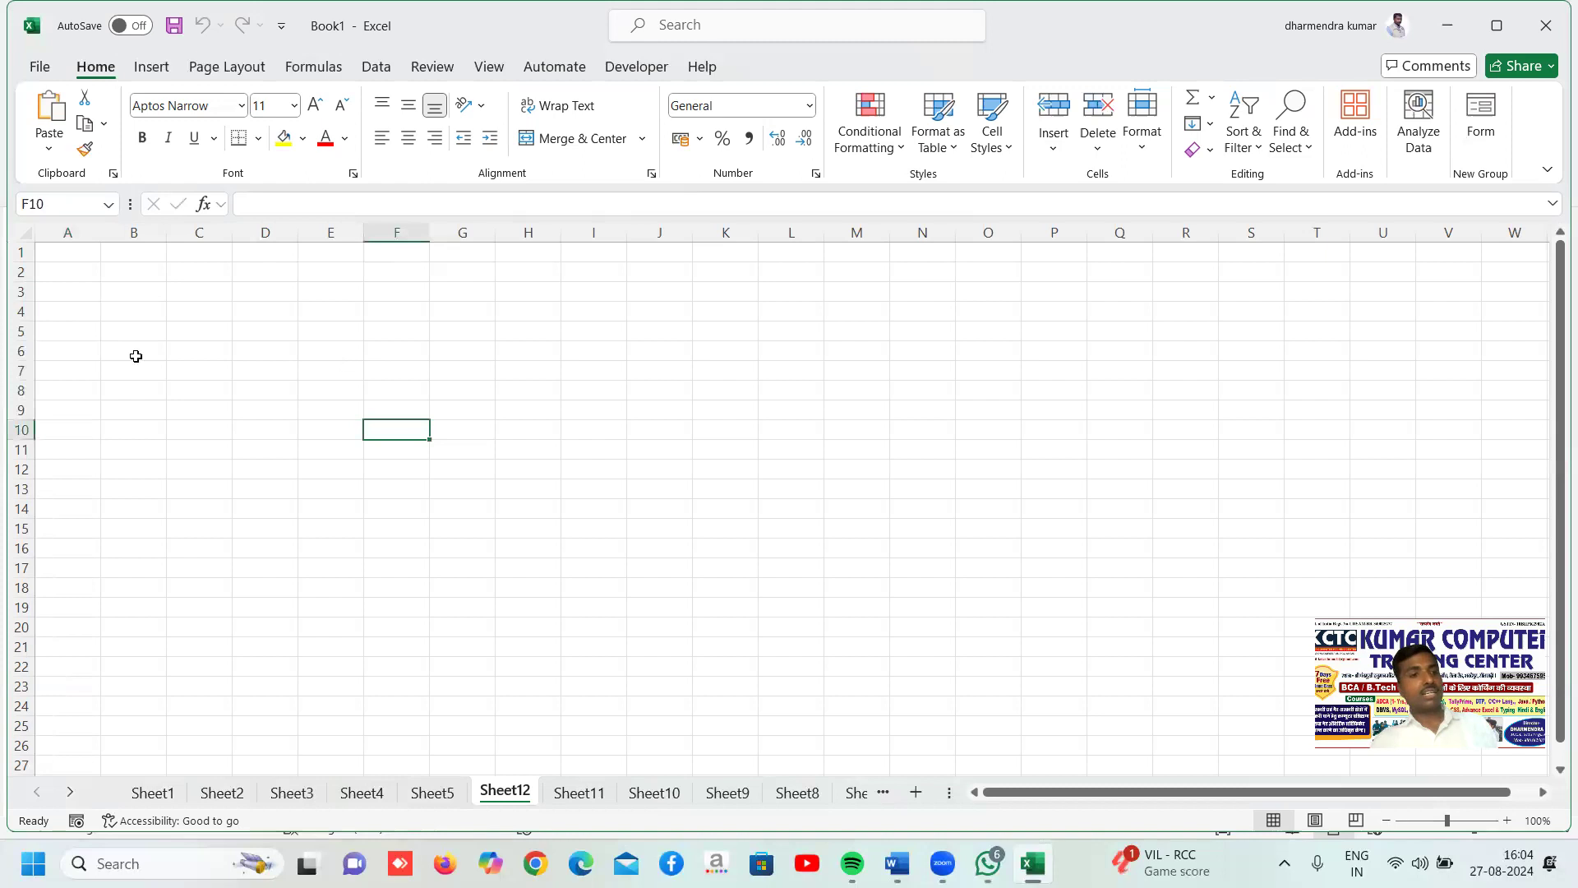
# Select a horizontal range of cells in row 6 and the vertical range F3:F17.
pyautogui.moveTo(66, 350); pyautogui.dragTo(638, 353)
pyautogui.click(469, 351)
pyautogui.moveTo(416, 296); pyautogui.dragTo(419, 575)
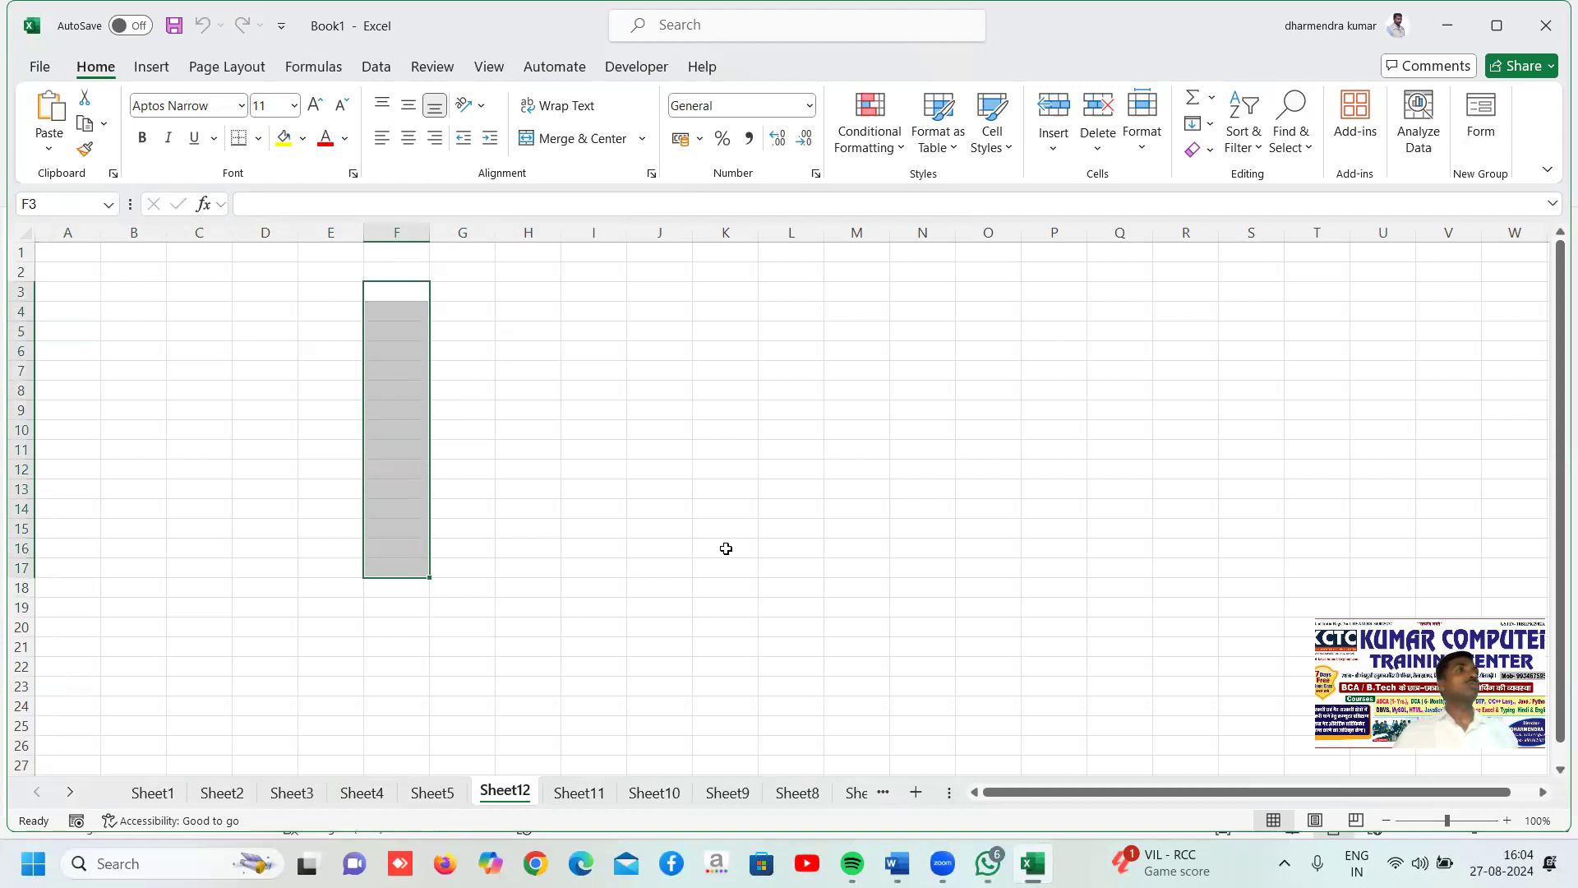
pyautogui.click(629, 435)
# Fill every cell of the range B3:F12 with 10 in a single entry and clear the range.
pyautogui.moveTo(139, 288); pyautogui.dragTo(413, 474)
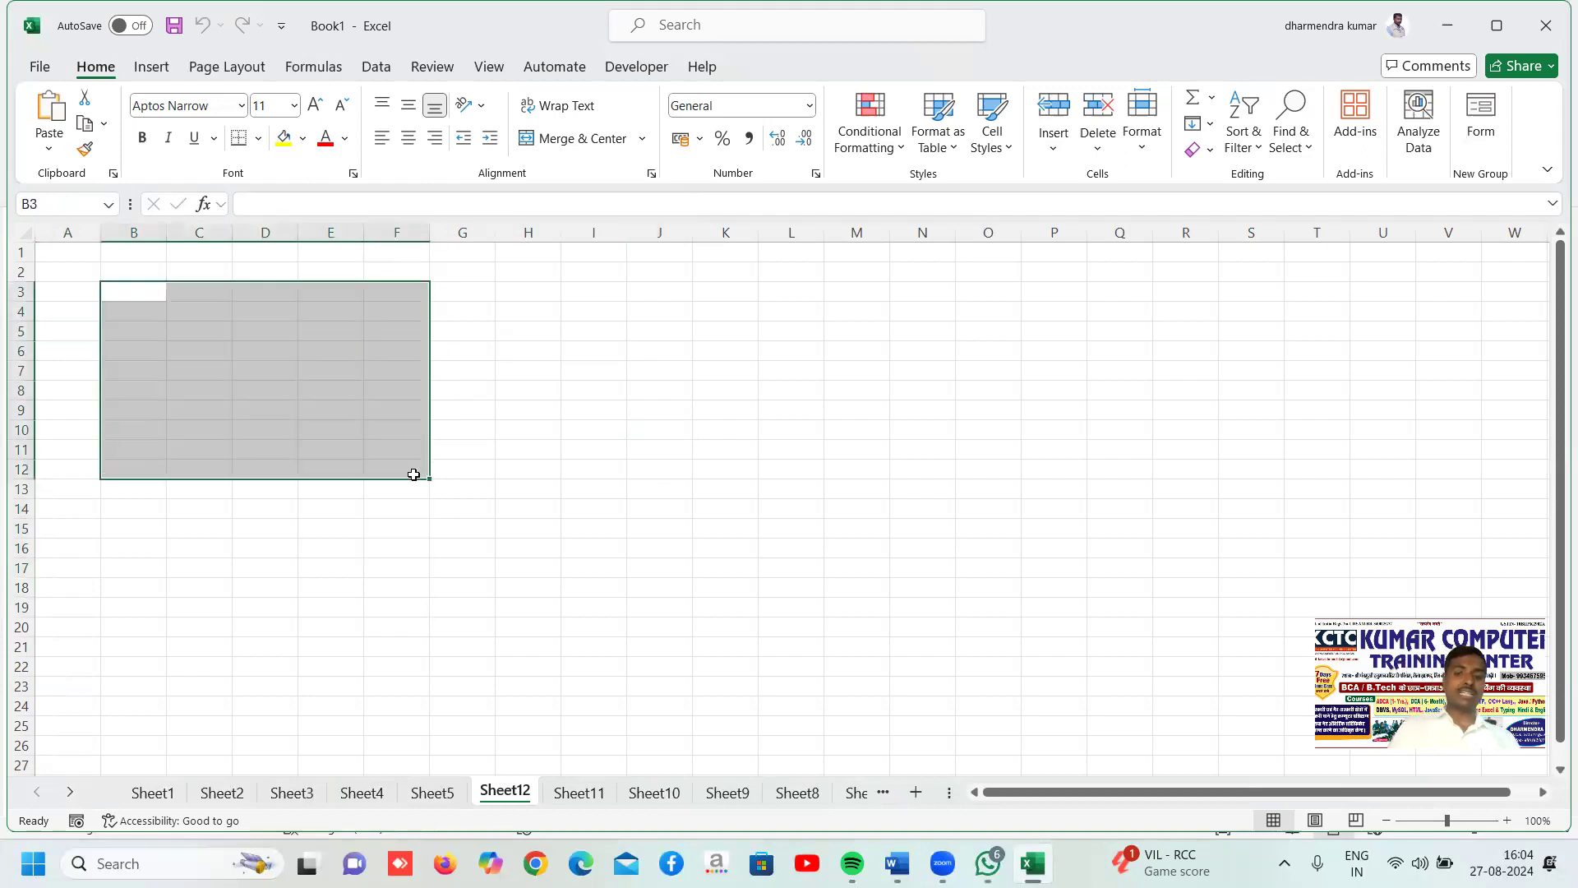
pyautogui.write('10')
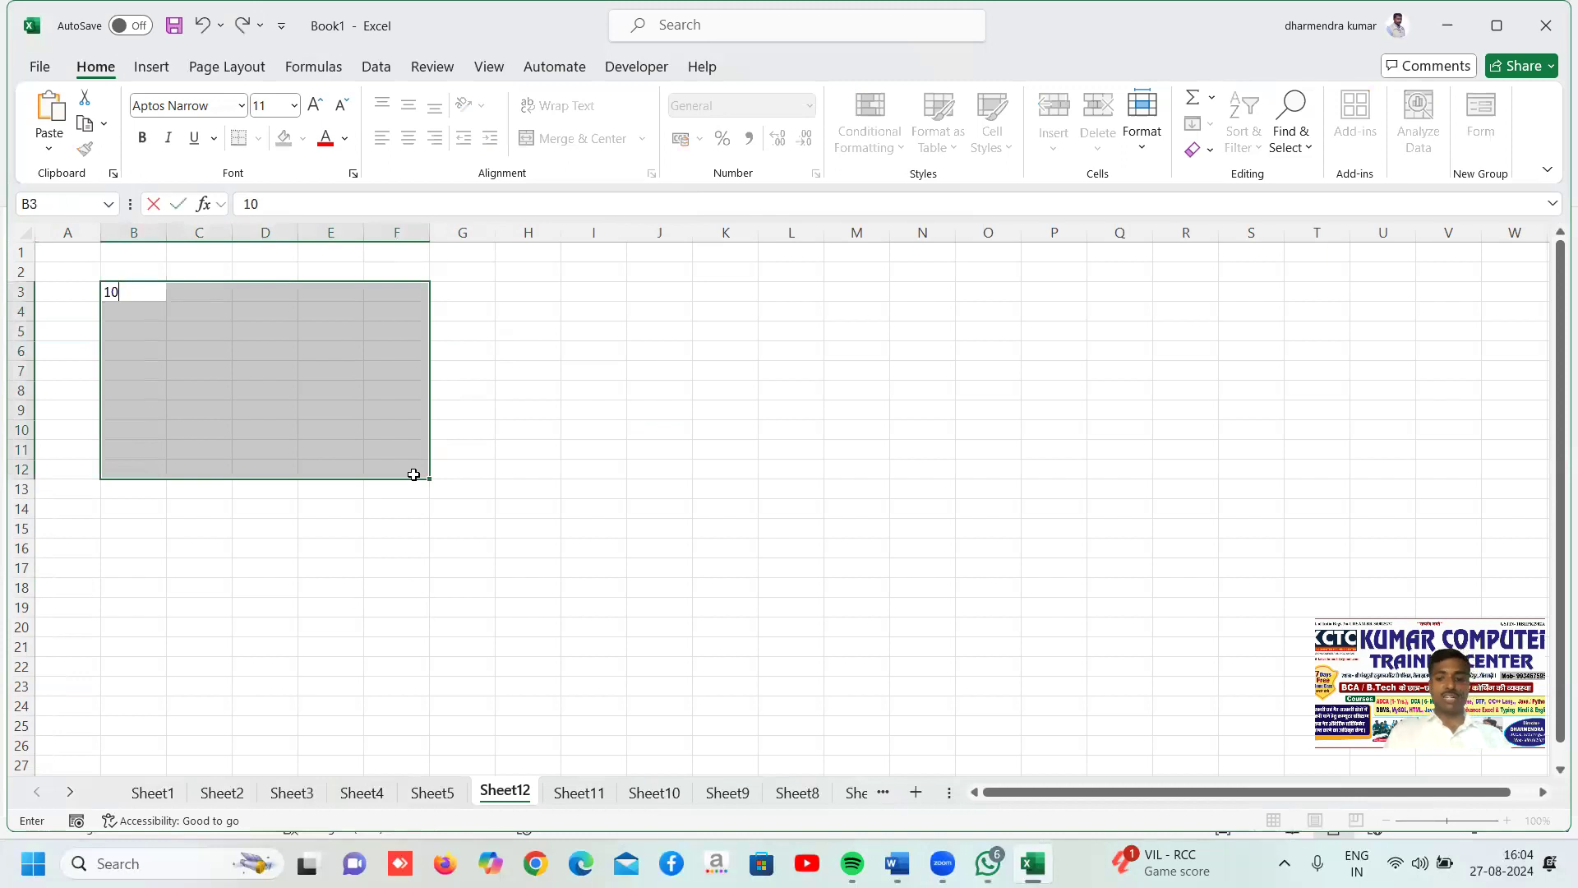
pyautogui.hotkey('ctrl', 'Return')
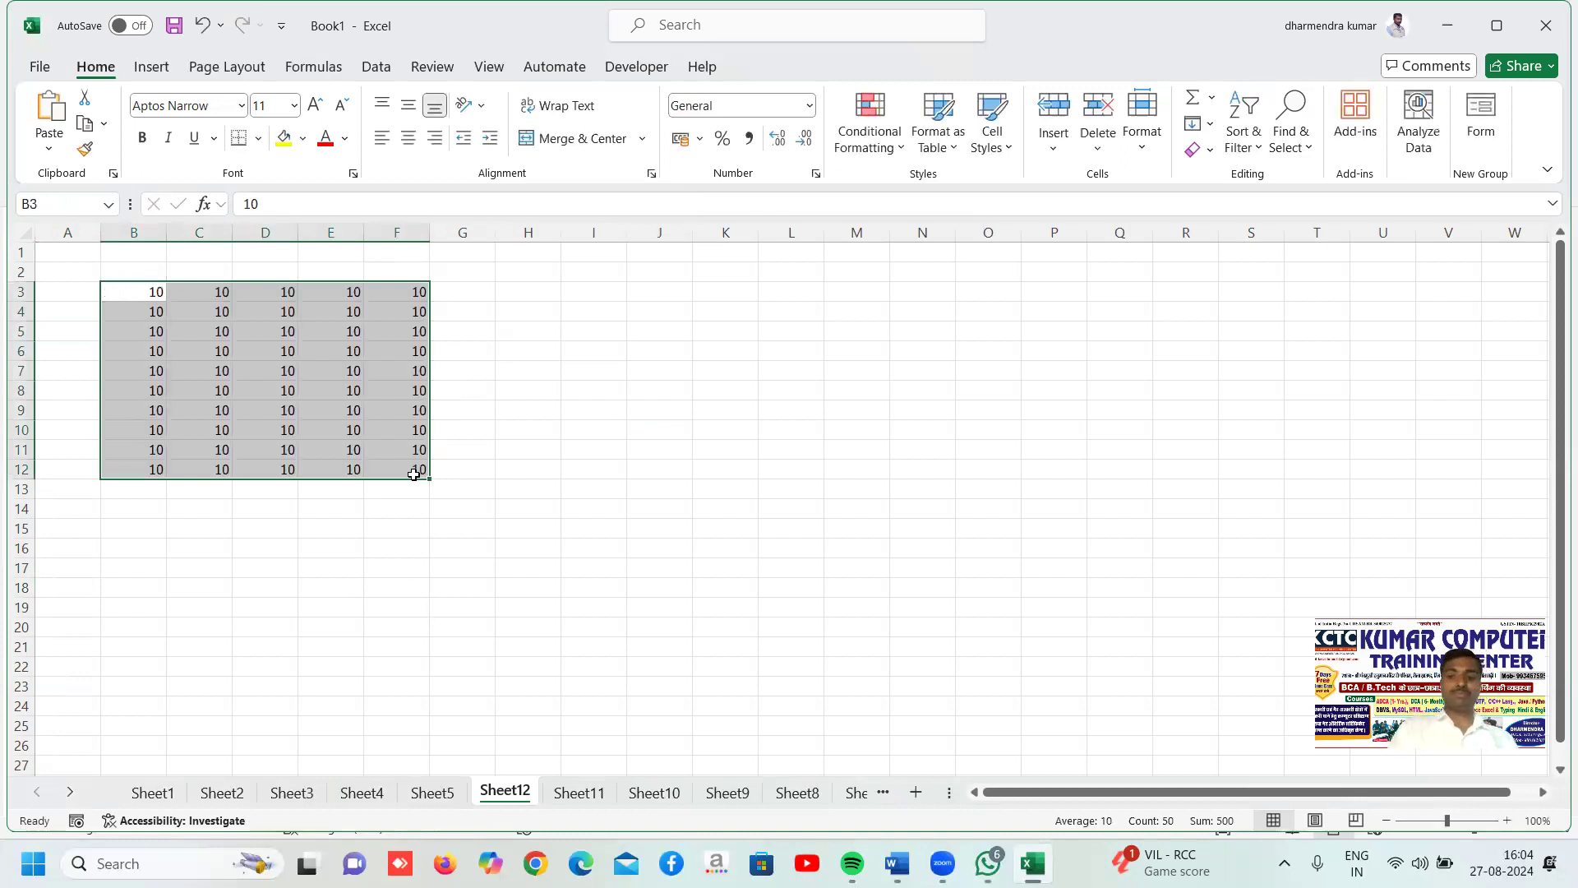
pyautogui.press('Delete')
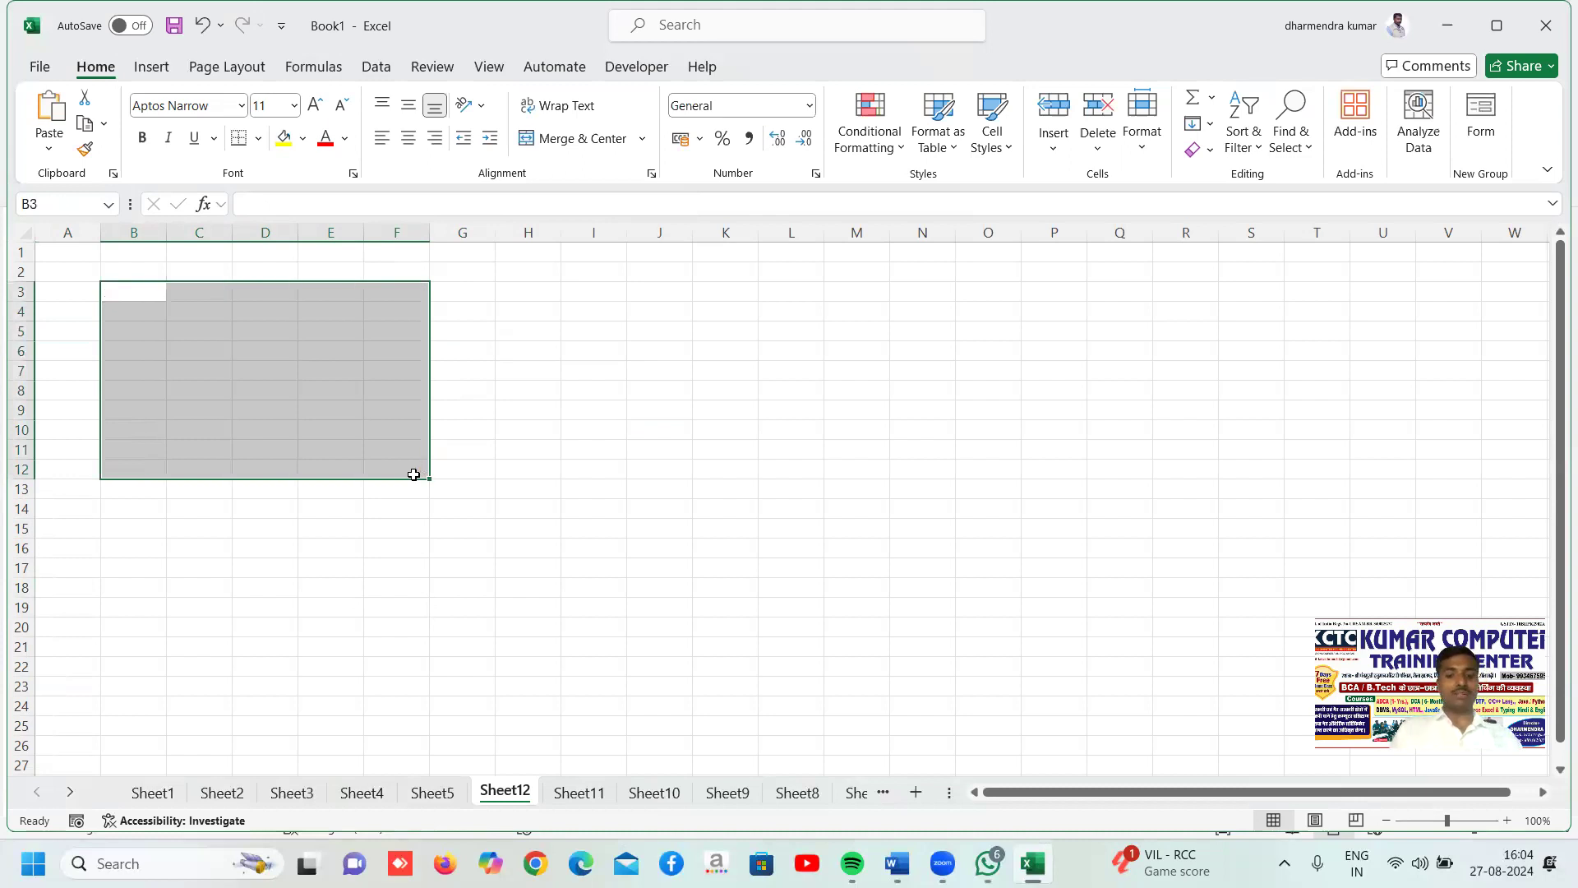
# Fill every cell of B3:F12 with the text kctc in a single entry and clear the range.
pyautogui.write('kctc')
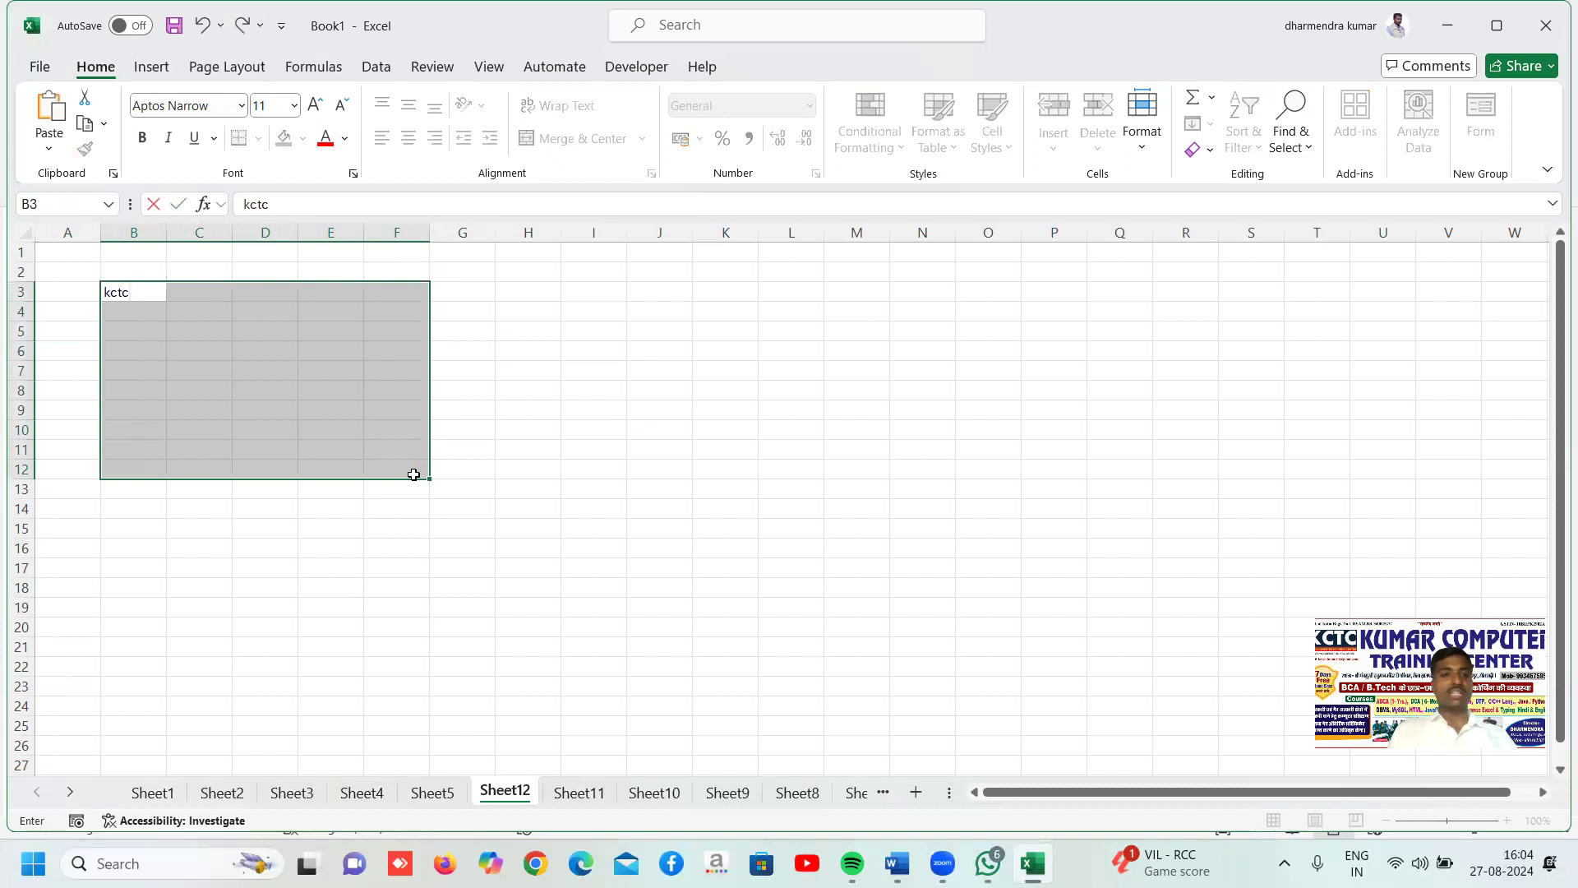
pyautogui.hotkey('ctrl', 'Return')
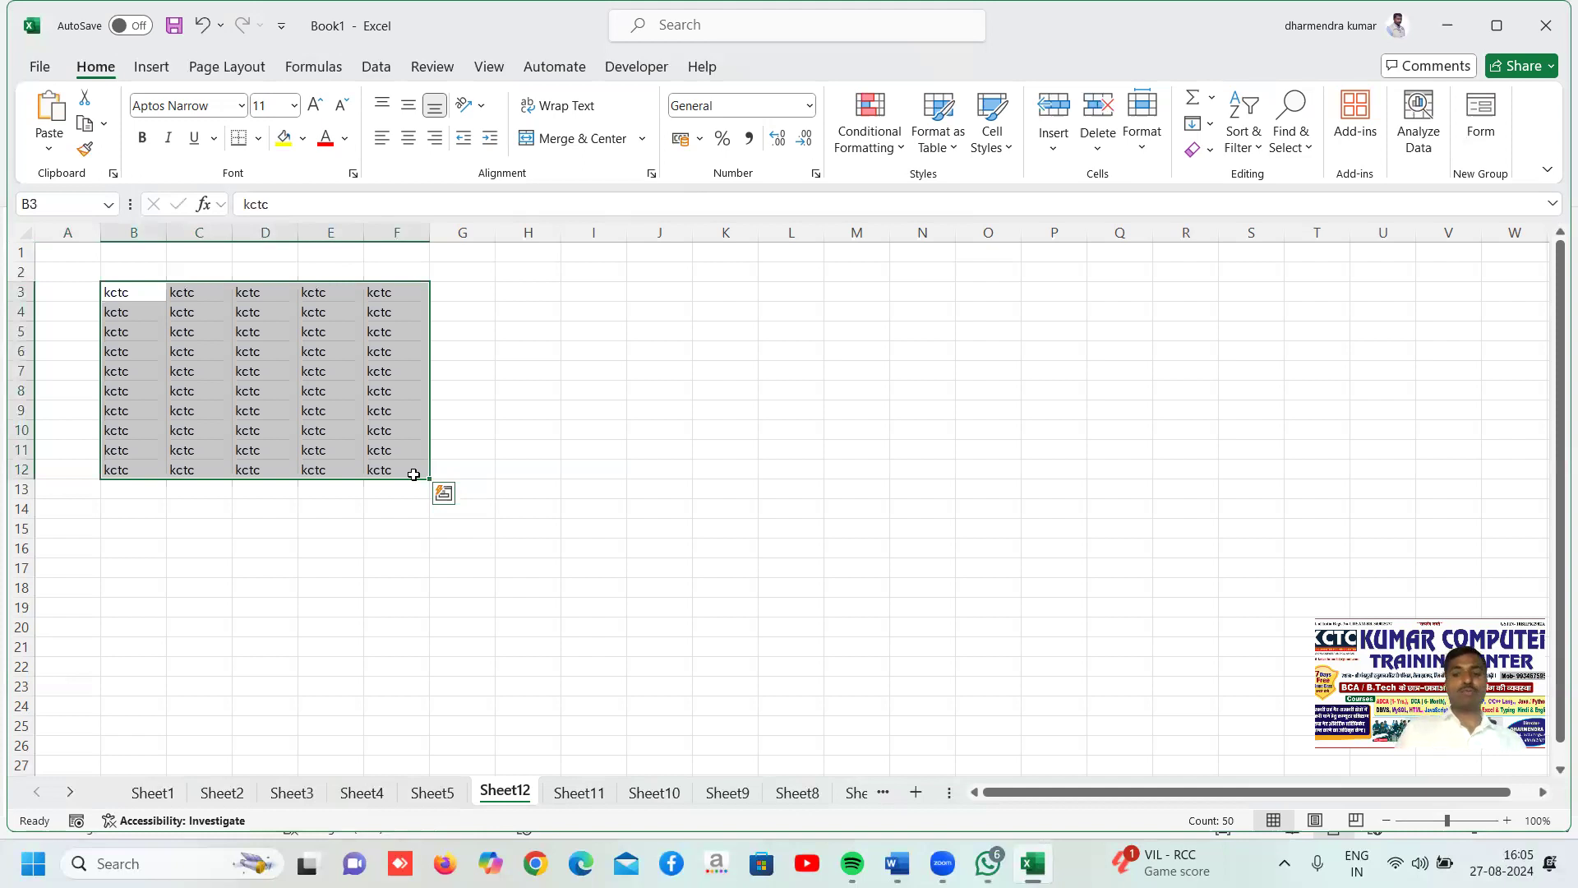
pyautogui.press('Delete')
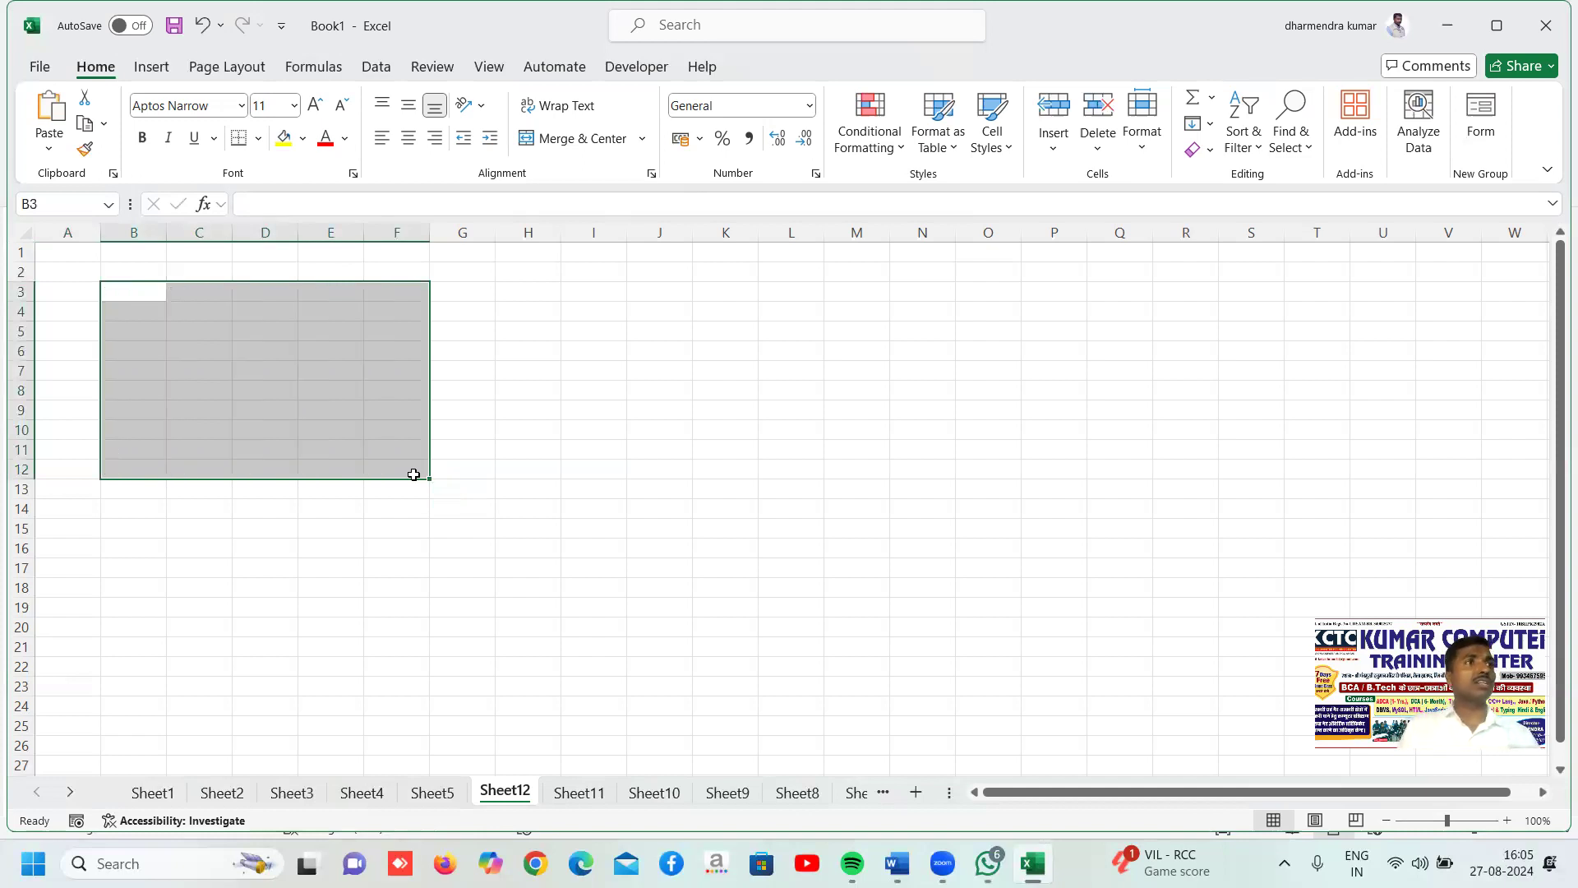
# Fill every cell of B3:F12 with 100 in a single entry and clear the range, finishing on L6.
pyautogui.write('100')
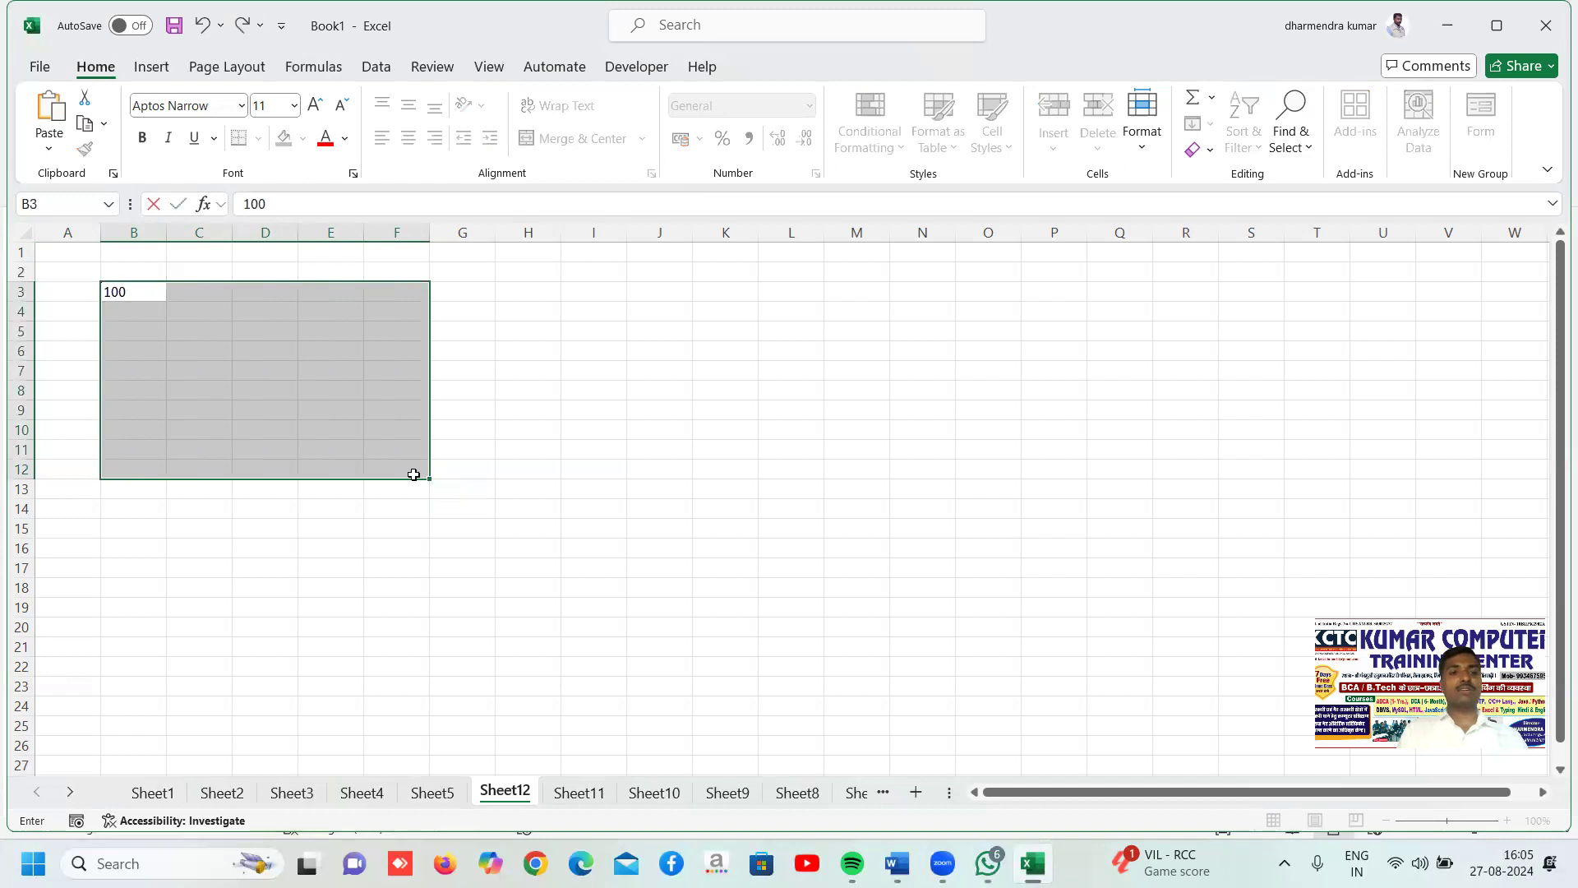
pyautogui.hotkey('ctrl', 'Return')
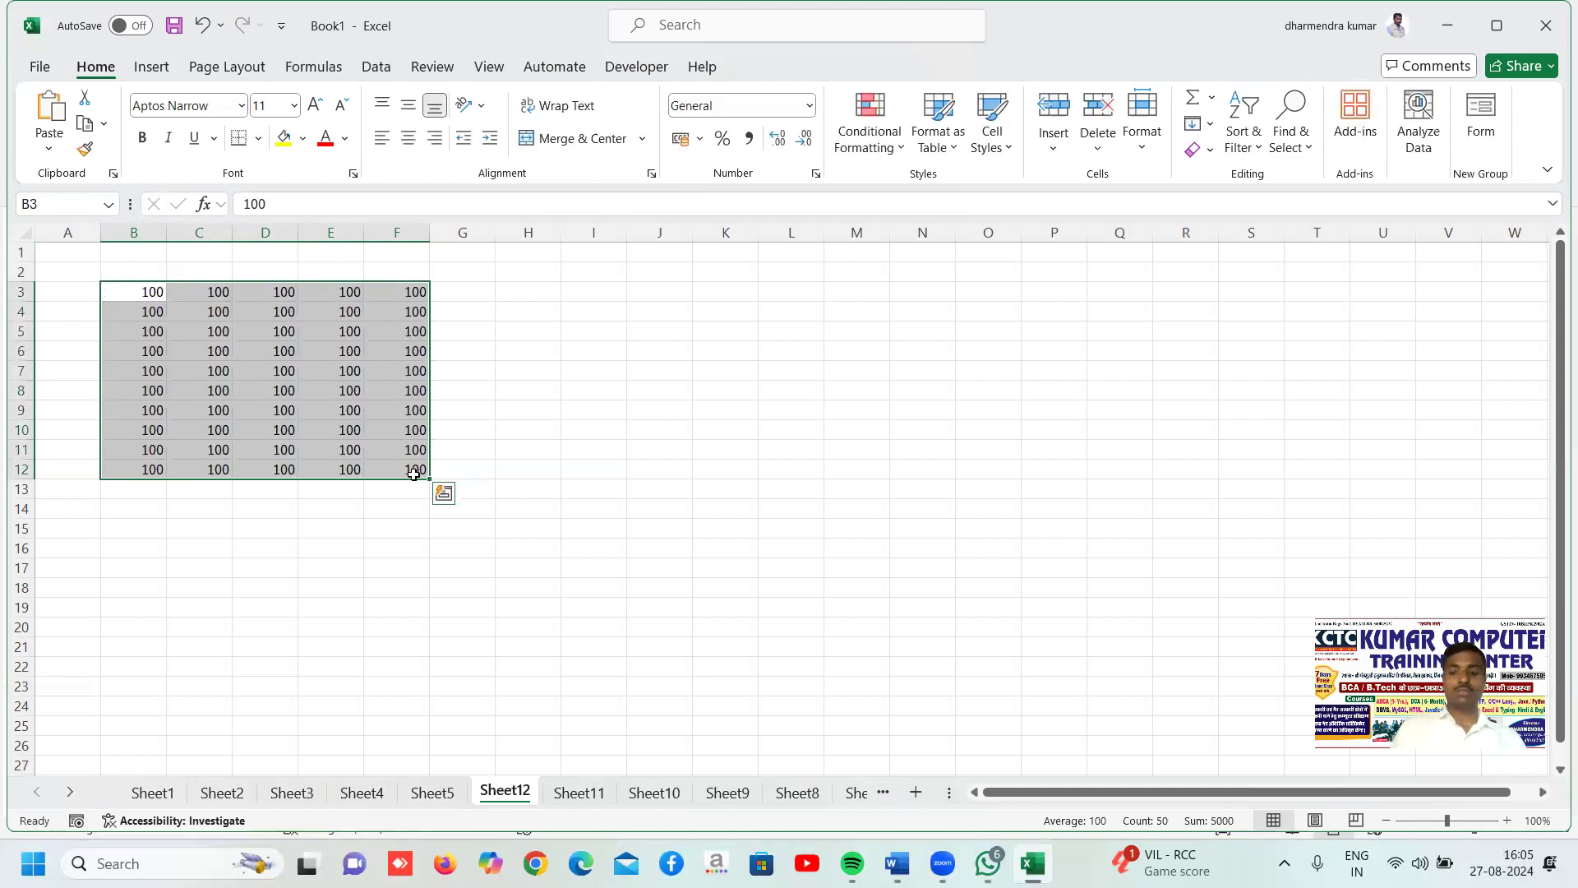
pyautogui.press('Delete')
pyautogui.click(790, 351)
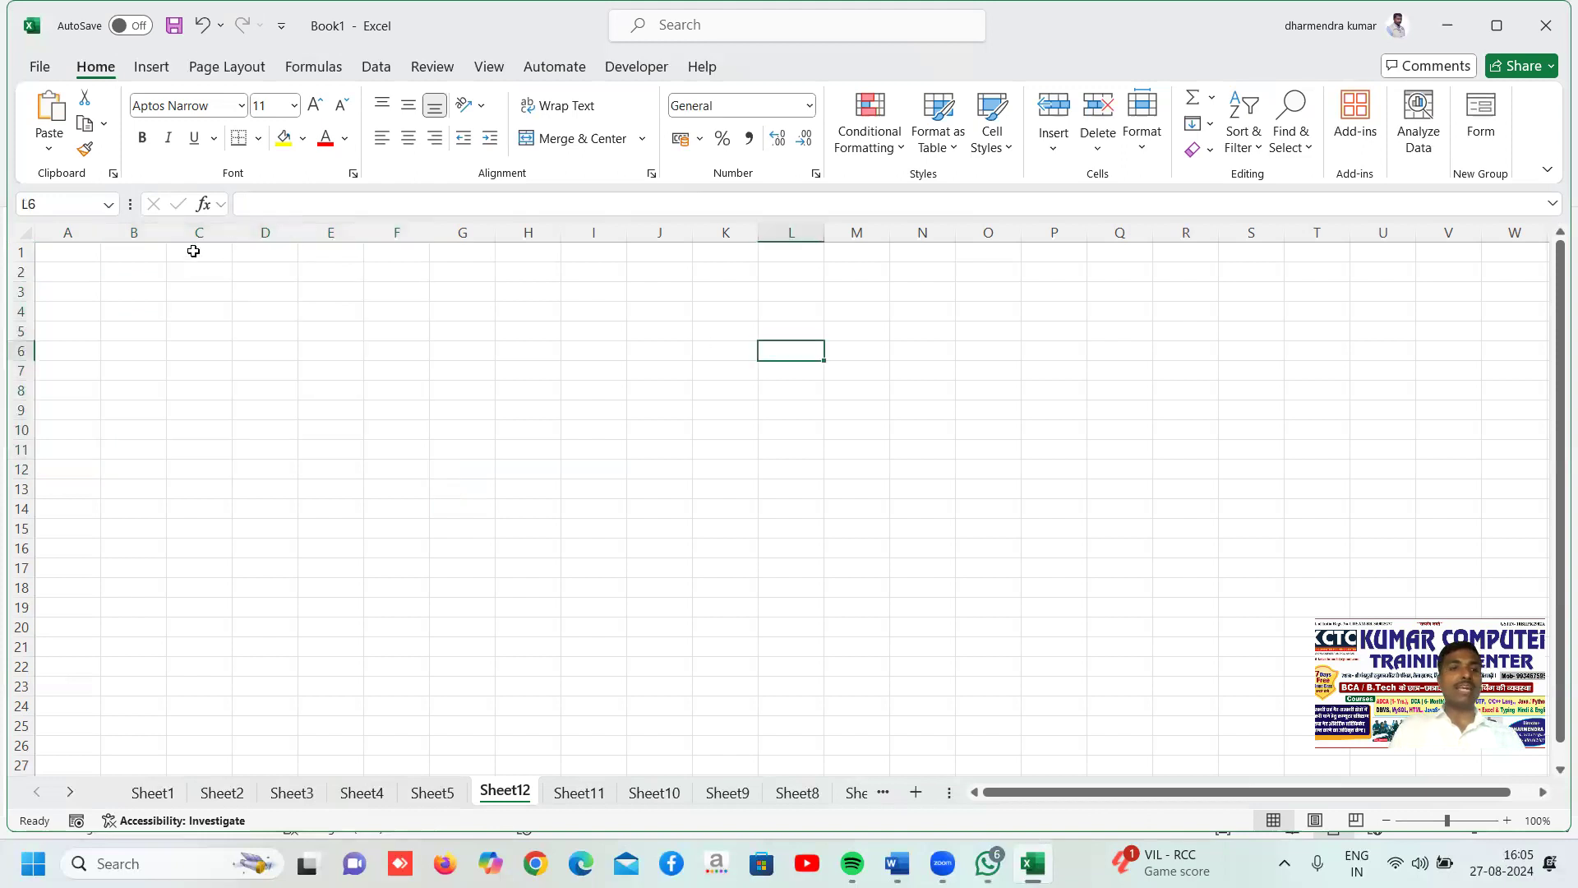
# Fill the range A1:W19 with 100 in a single entry and clear its contents.
pyautogui.moveTo(49, 254); pyautogui.dragTo(1517, 608)
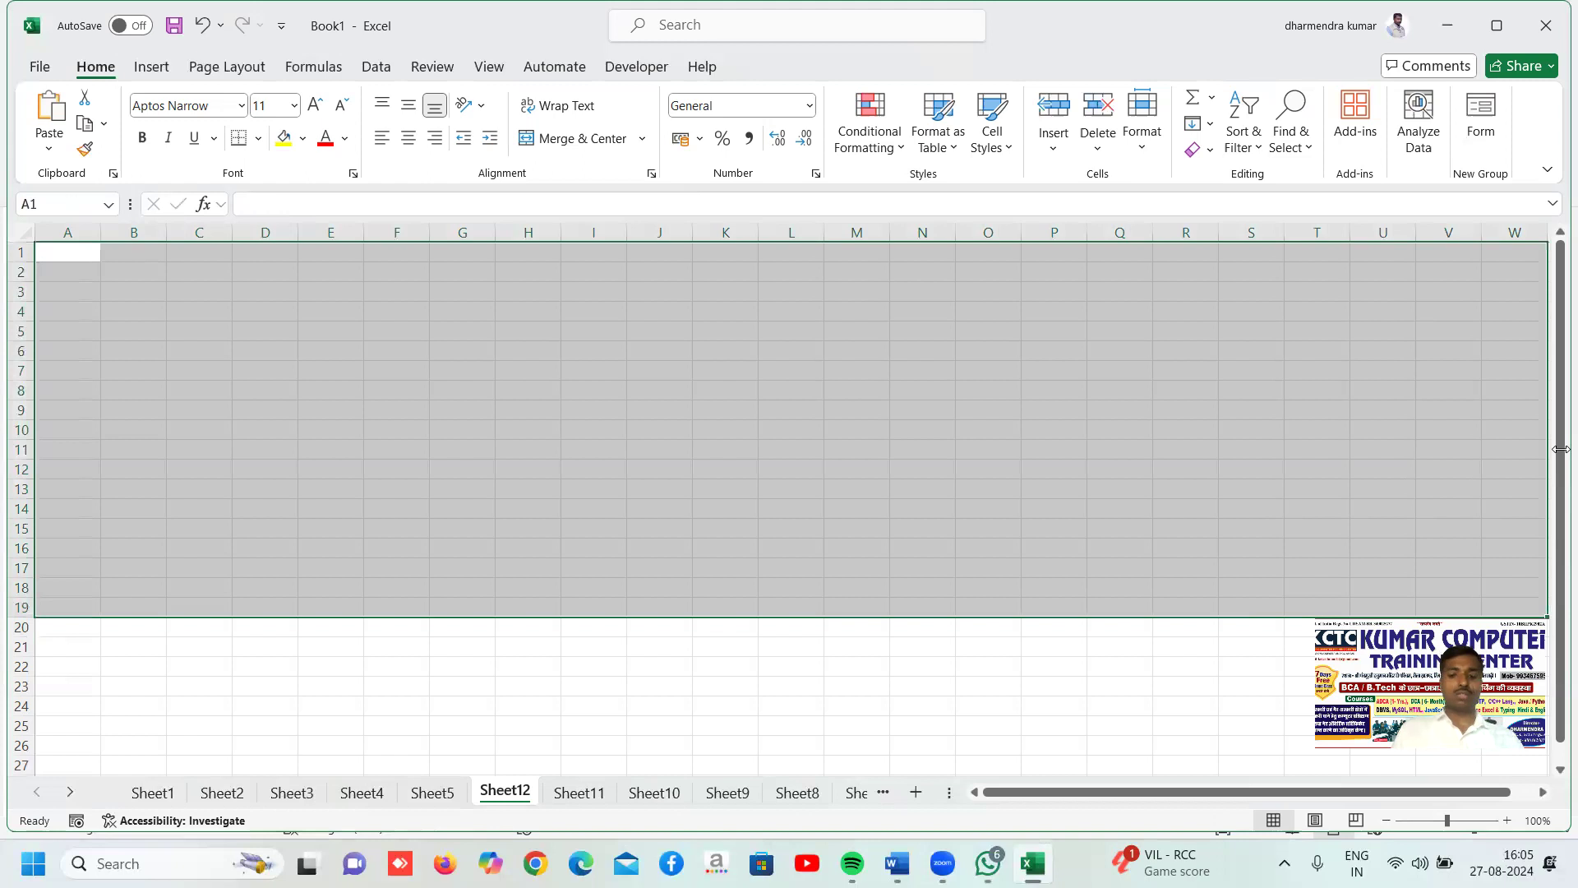
pyautogui.write('100')
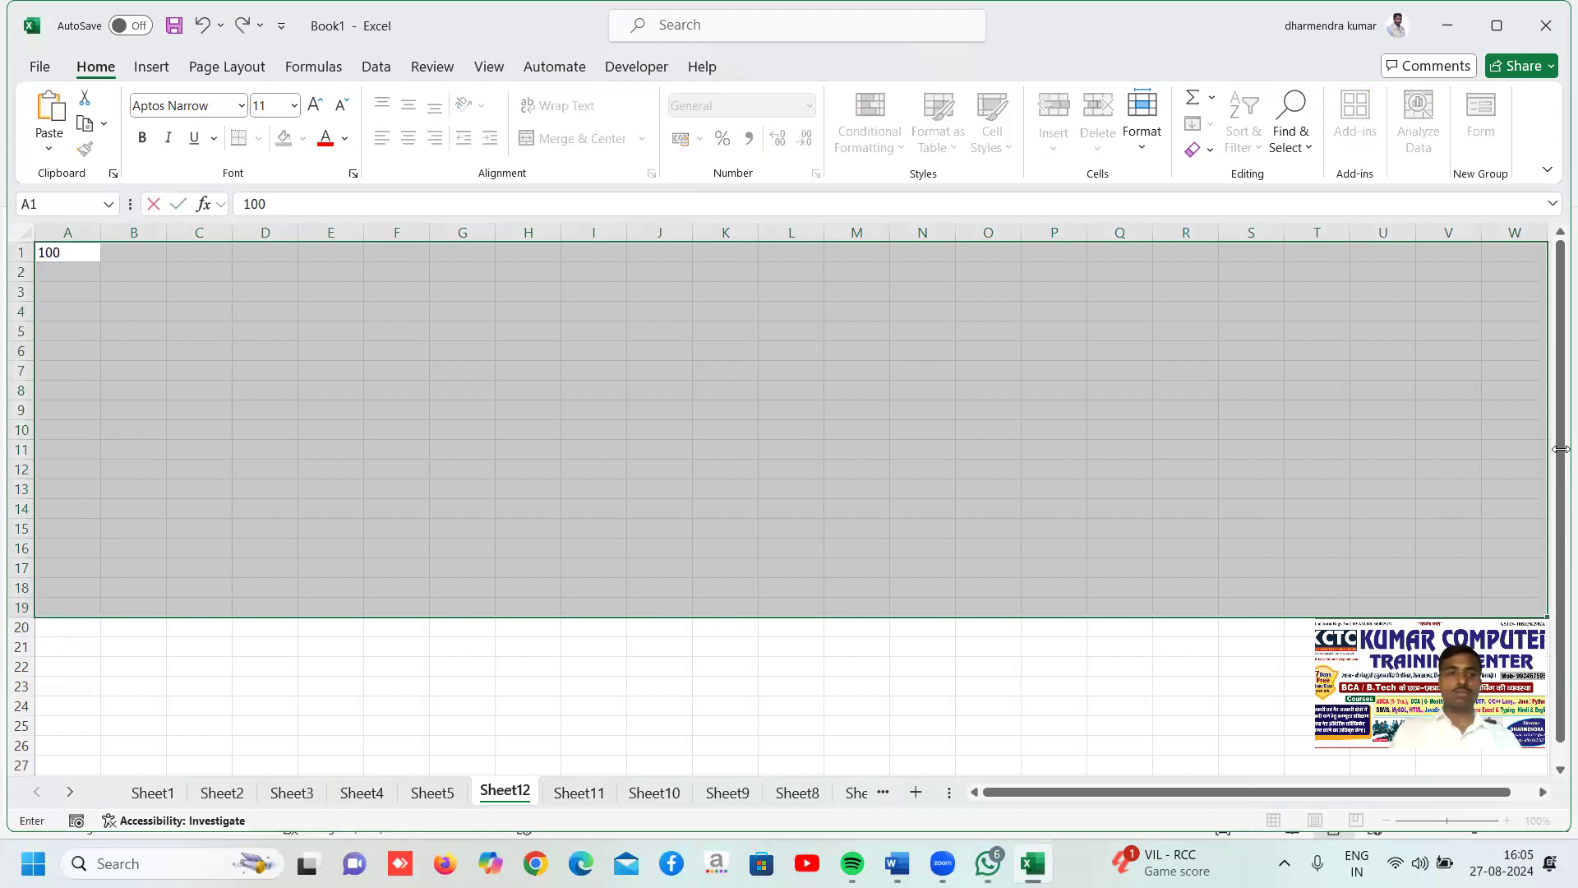
pyautogui.hotkey('ctrl', 'Return')
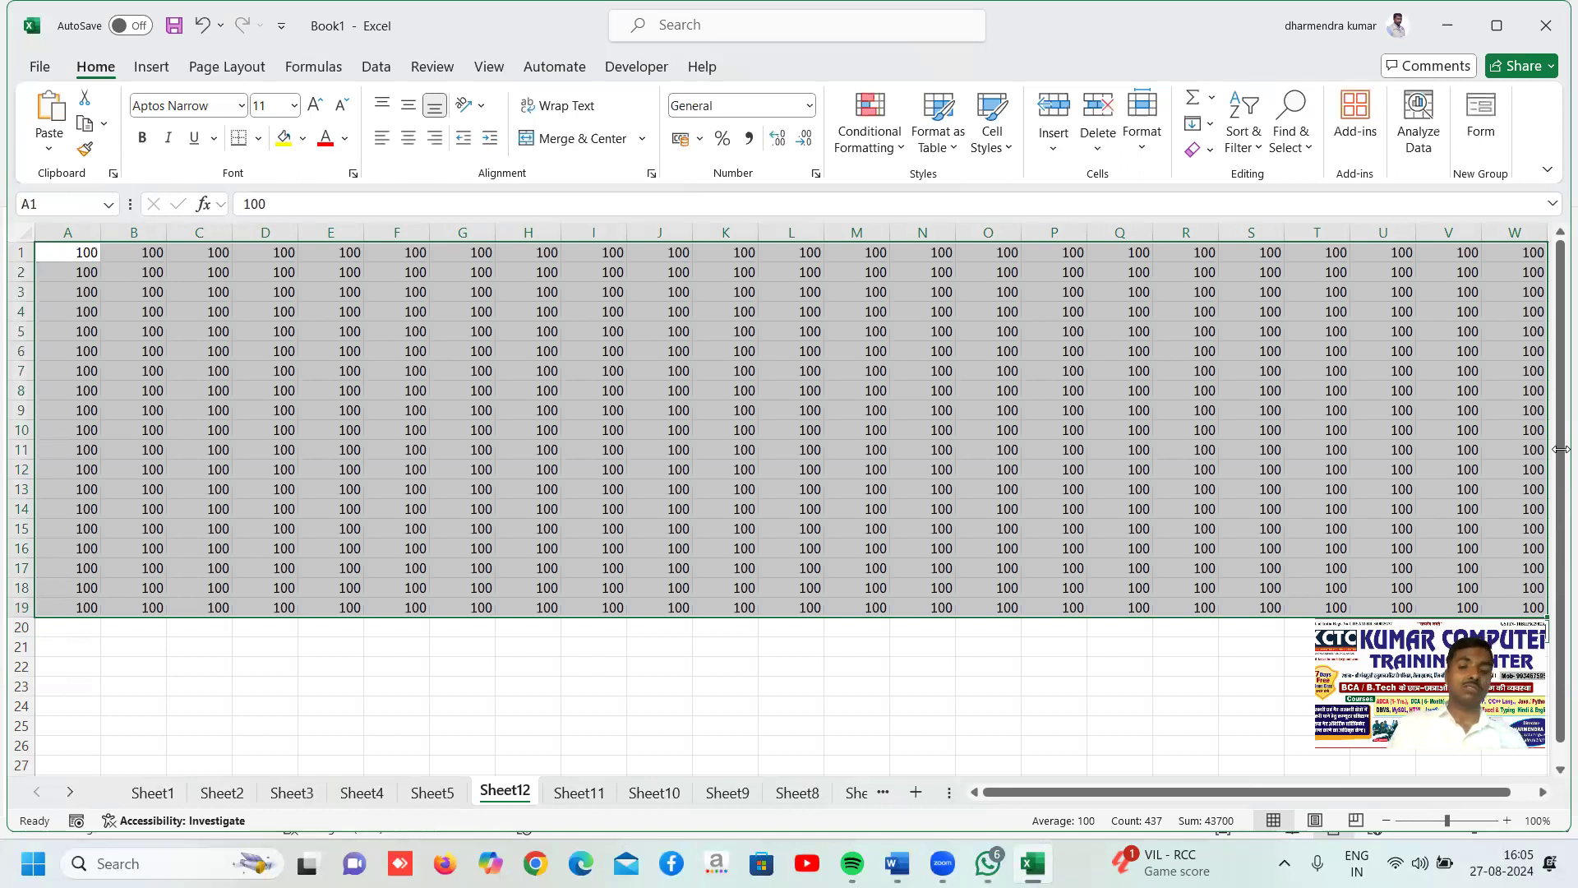
pyautogui.press('Delete')
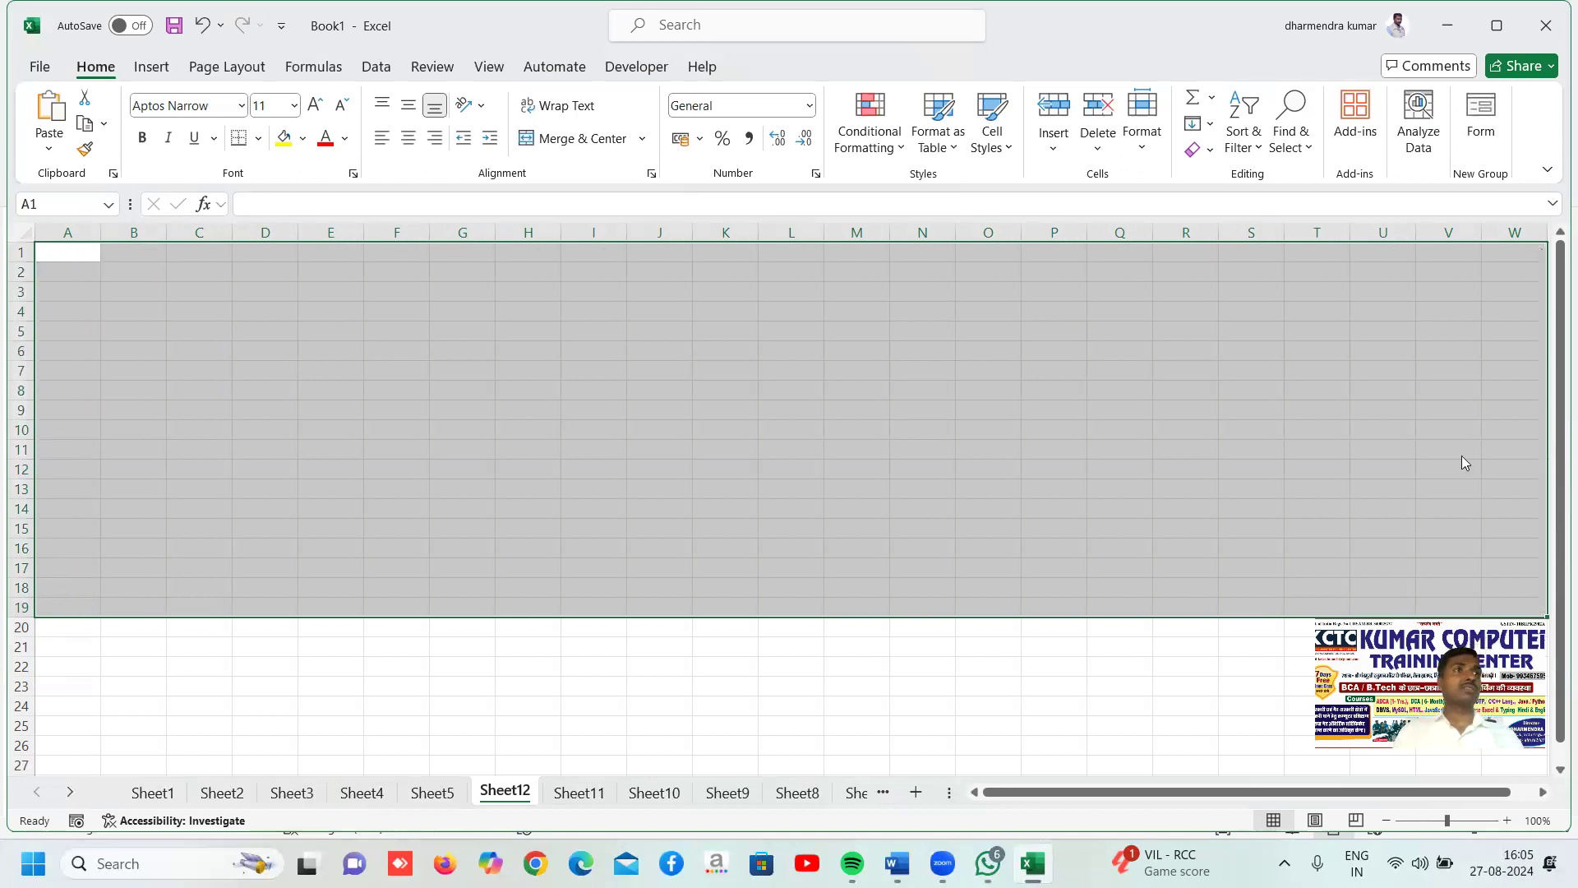
pyautogui.click(283, 350)
# Select cells A1, C3 and F7 in turn to examine the cell address and the formula bar.
pyautogui.click(81, 256)
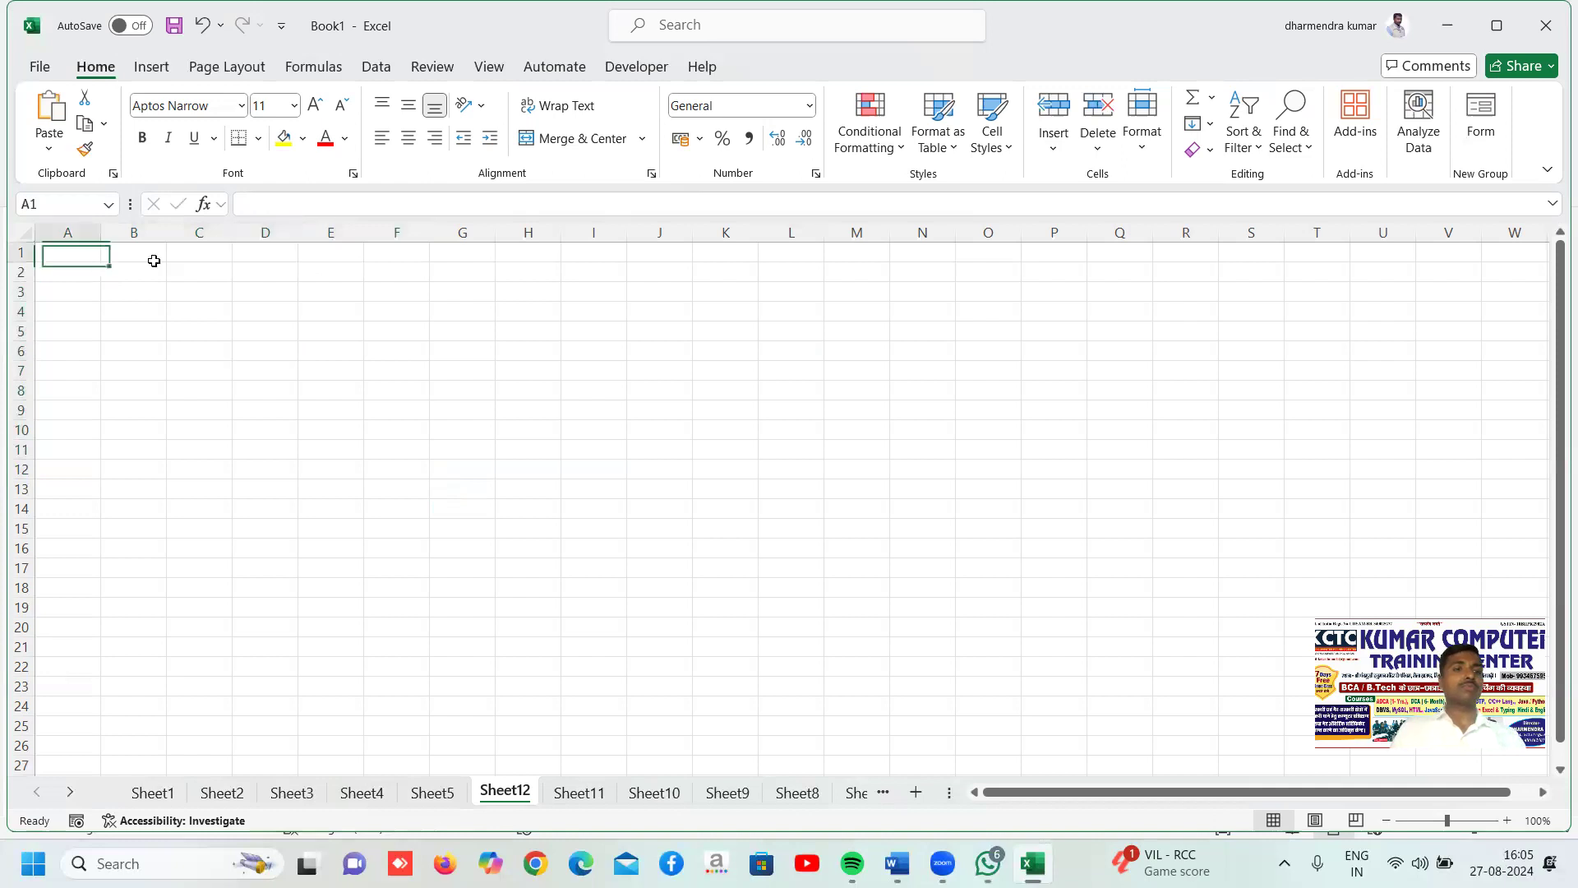
pyautogui.click(200, 291)
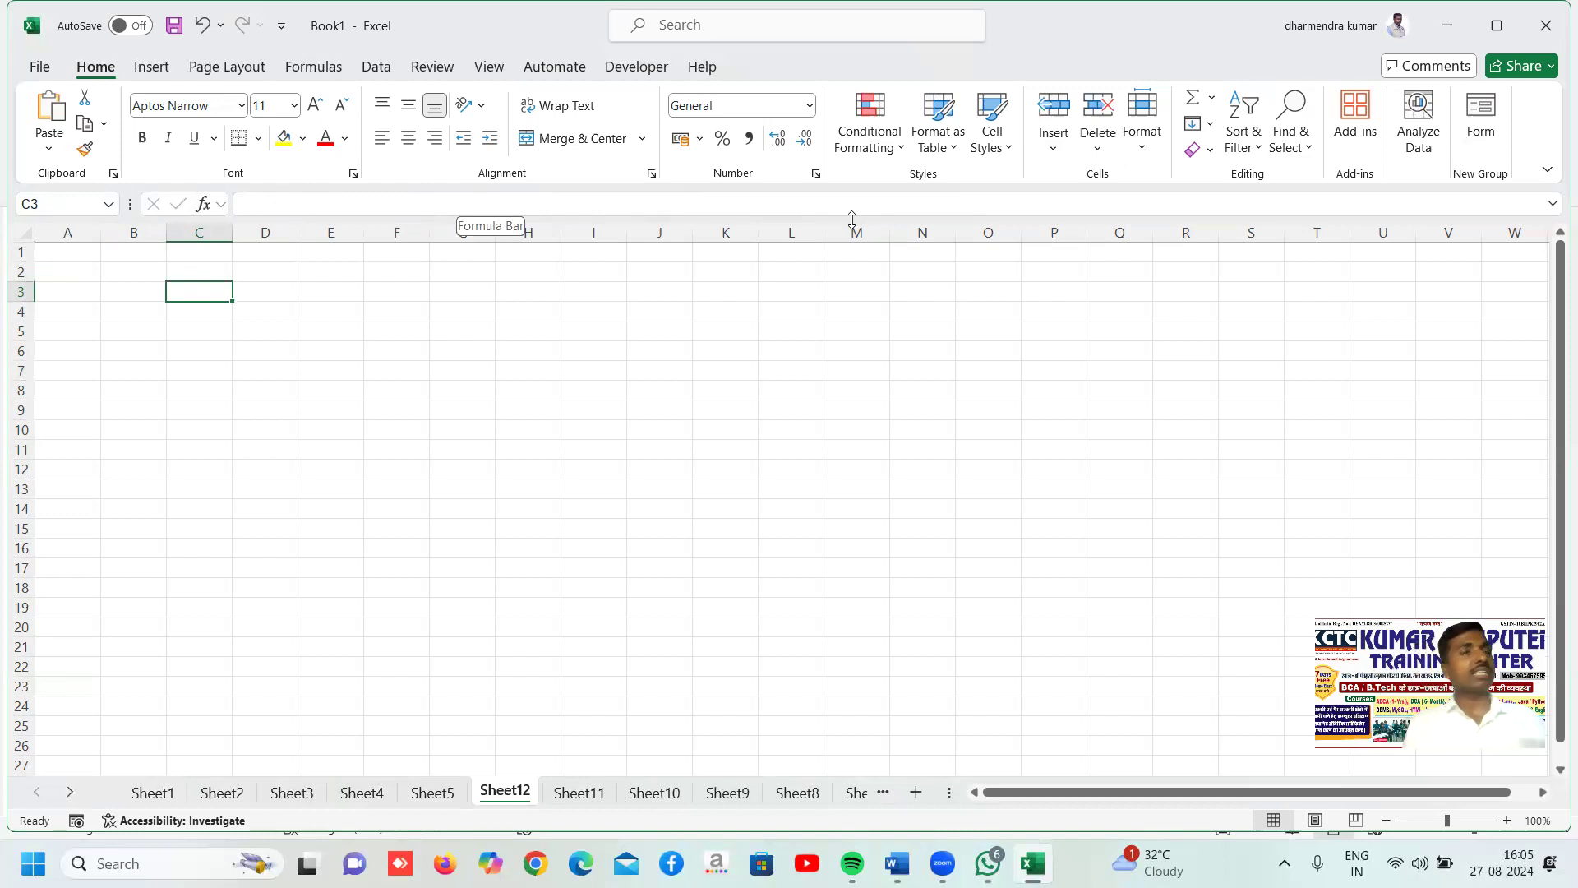
pyautogui.click(376, 366)
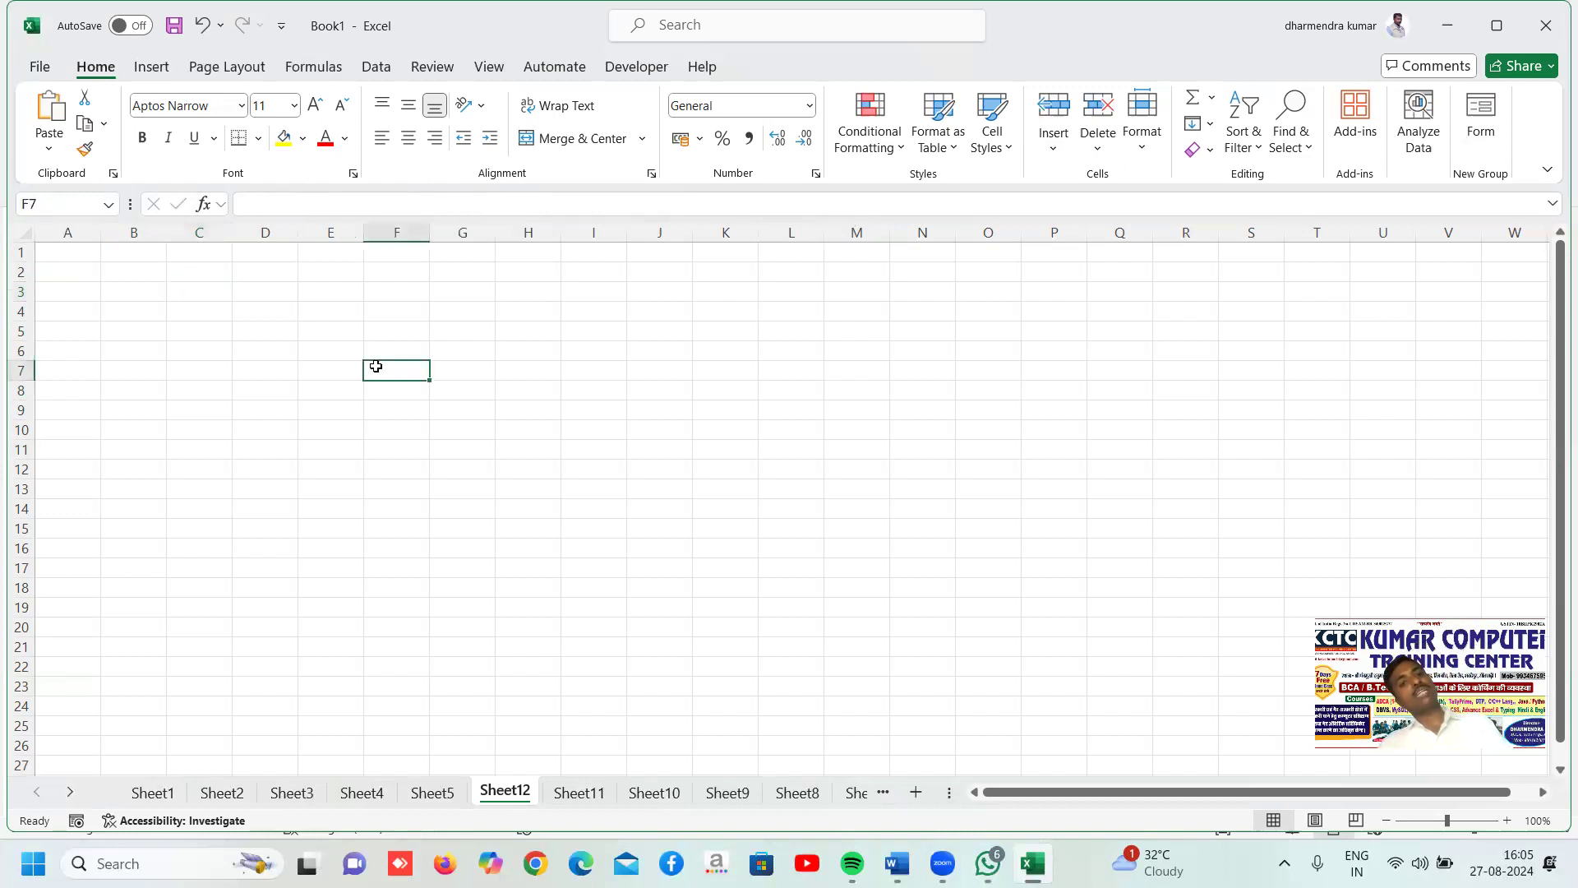
pyautogui.press('alt')
# Enter cnvcgh in cell D8 and replace it with kctc while watching the formula bar.
pyautogui.click(241, 391)
pyautogui.write('cnvcgh')
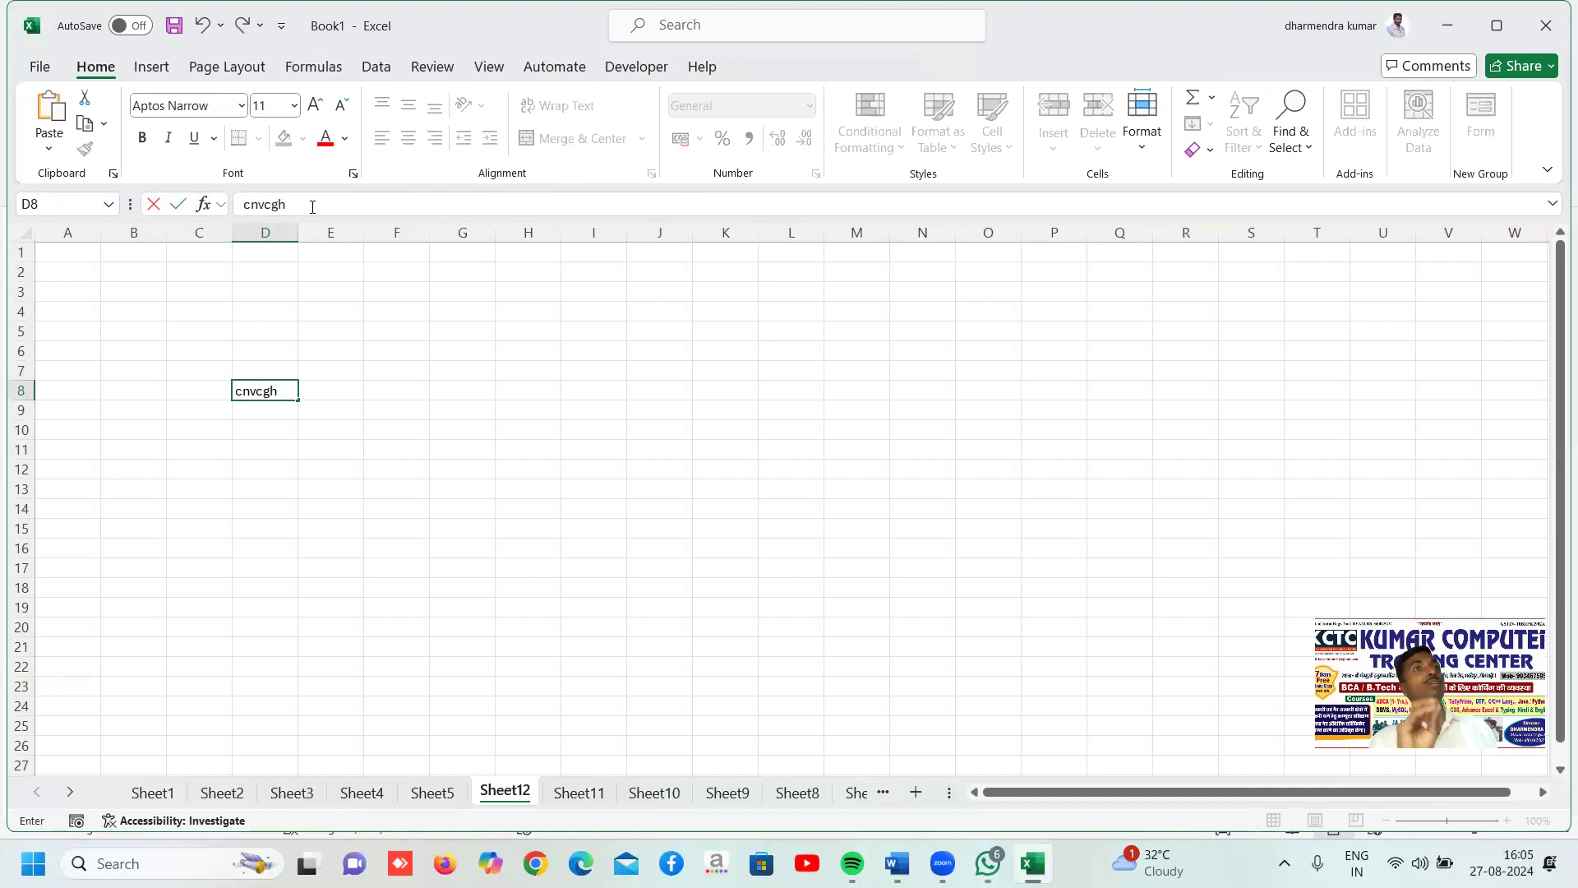
pyautogui.press('BackSpace')
pyautogui.press('BackSpace')
pyautogui.press('BackSpace')
pyautogui.press('BackSpace')
pyautogui.press('BackSpace')
pyautogui.press('BackSpace')
pyautogui.write('kctc')
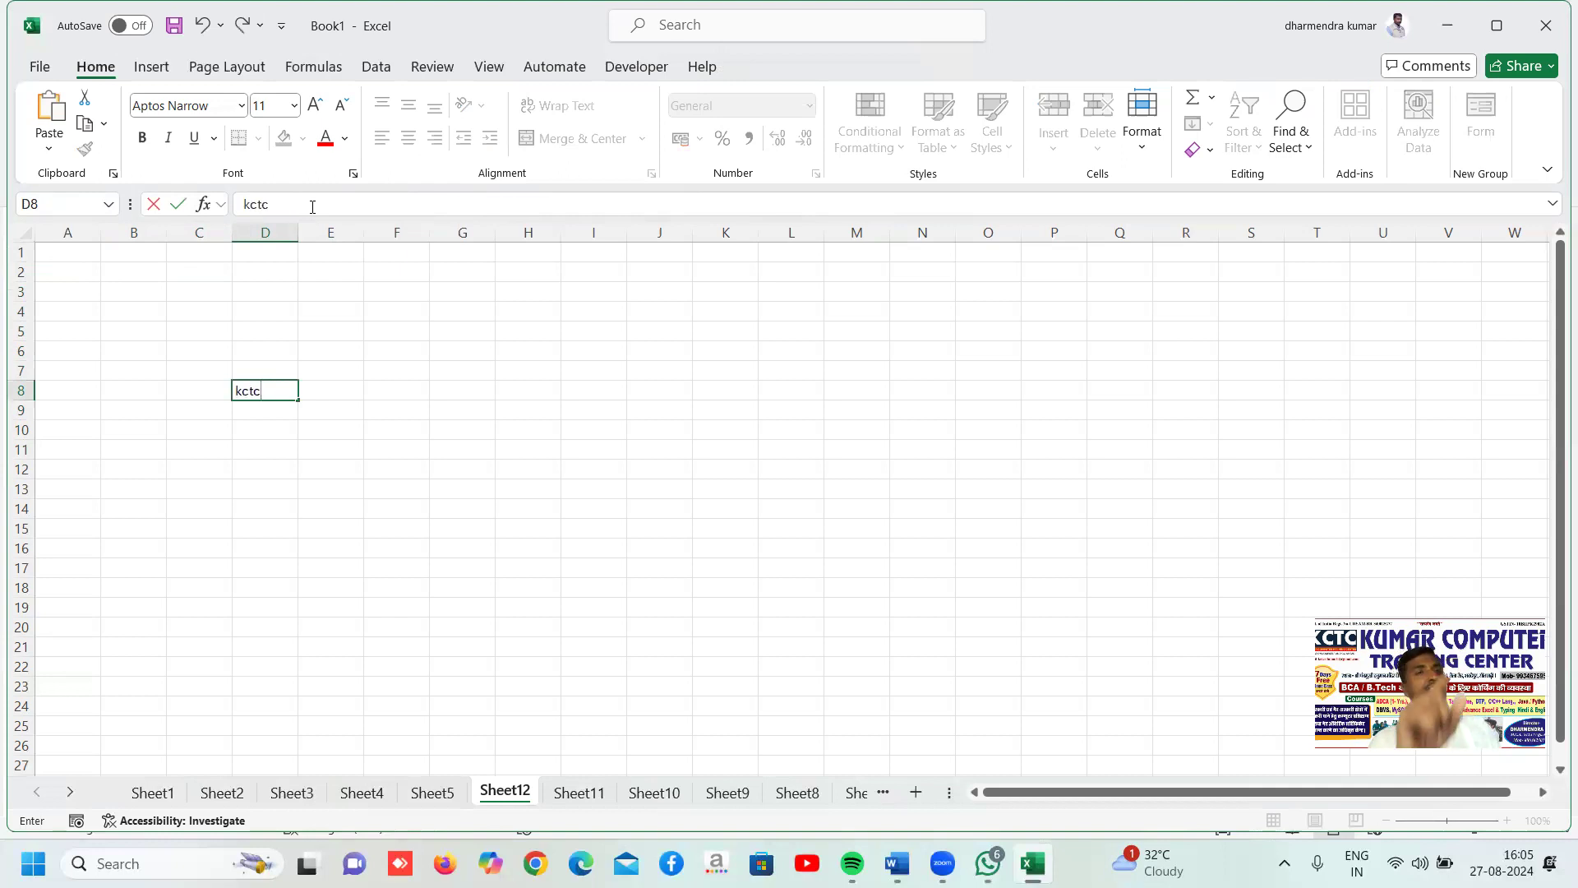
# Replace the text being entered in cell D8 with kumar computer.
pyautogui.press('BackSpace')
pyautogui.press('BackSpace')
pyautogui.press('BackSpace')
pyautogui.press('BackSpace')
pyautogui.write('kumar comp')
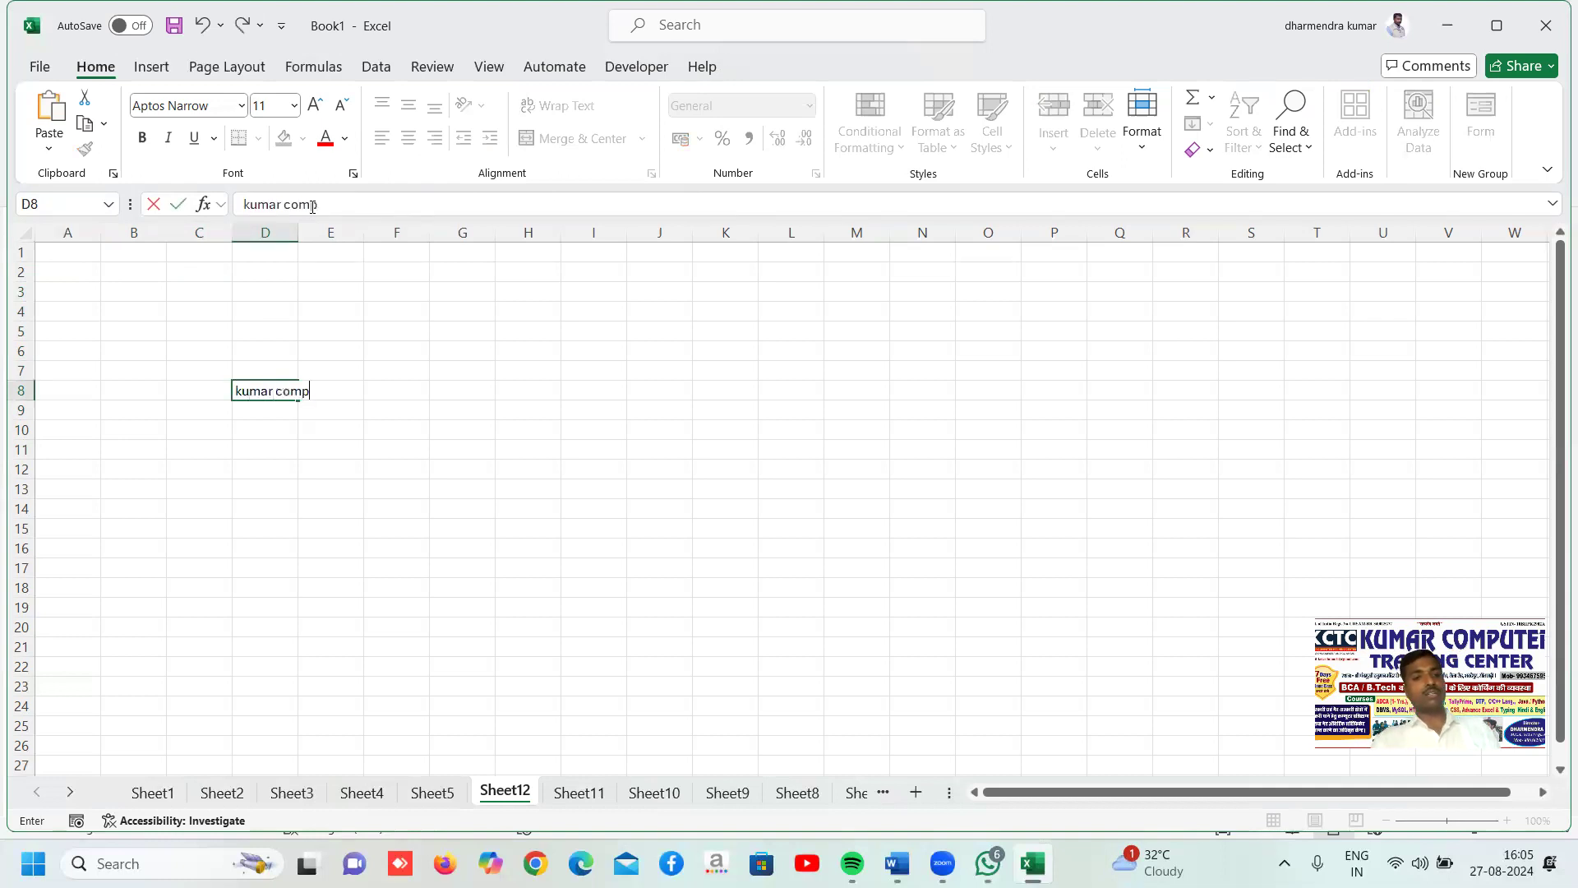
pyautogui.write('uter')
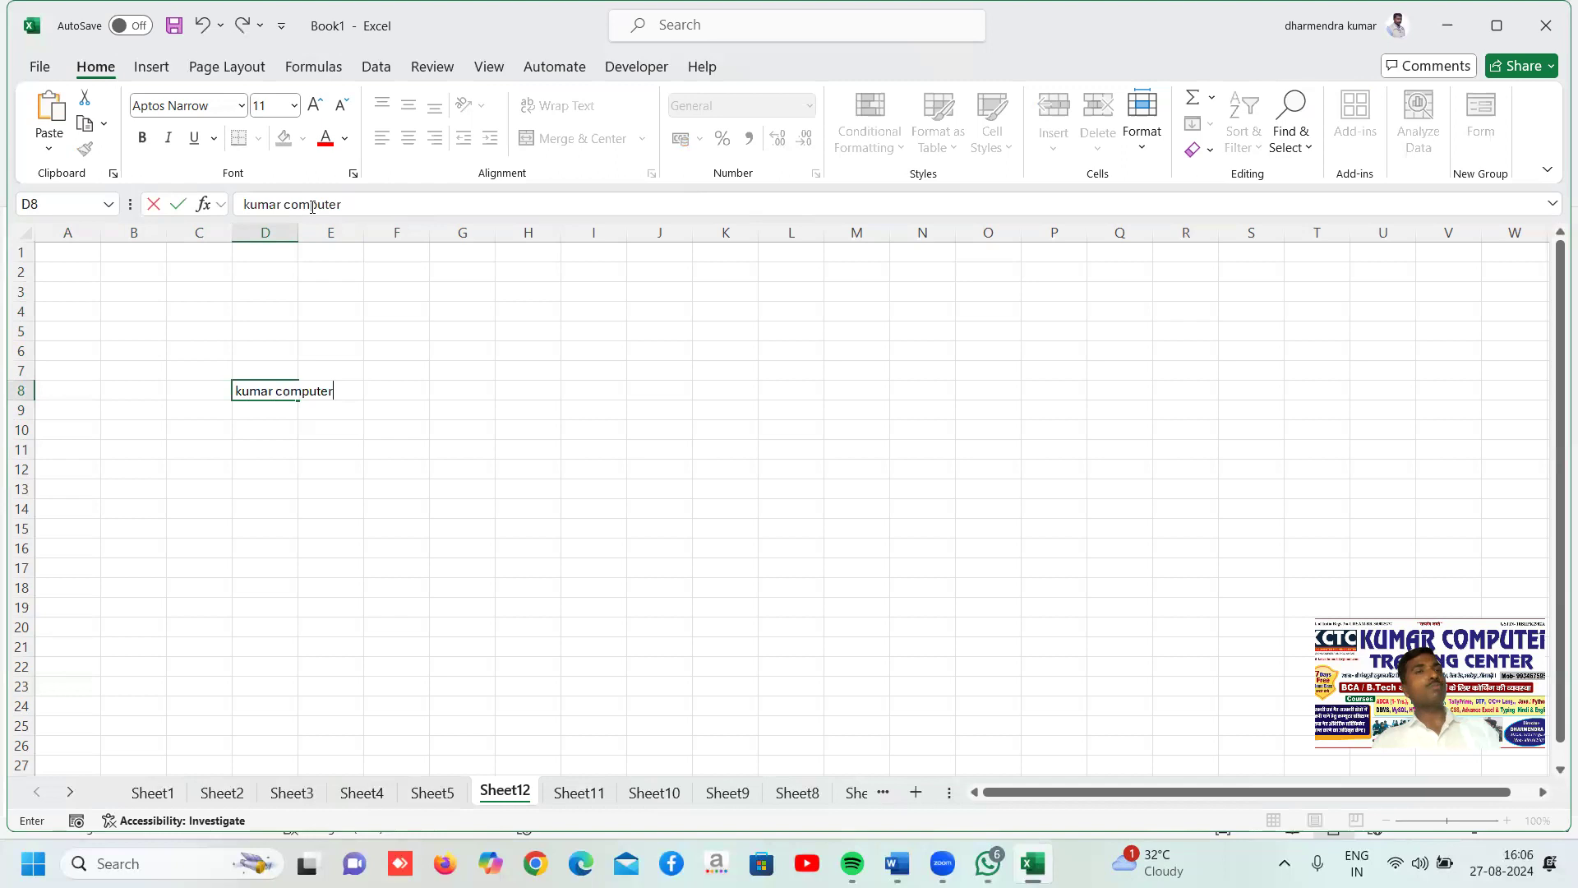
# Erase all the text from cell D8 and move to cell C8.
pyautogui.press('BackSpace')
pyautogui.press('BackSpace')
pyautogui.press('BackSpace')
pyautogui.press('BackSpace')
pyautogui.press('BackSpace')
pyautogui.press('BackSpace')
pyautogui.press('BackSpace')
pyautogui.press('BackSpace')
pyautogui.press('BackSpace')
pyautogui.press('BackSpace')
pyautogui.press('BackSpace')
pyautogui.press('BackSpace')
pyautogui.press('BackSpace')
pyautogui.press('BackSpace')
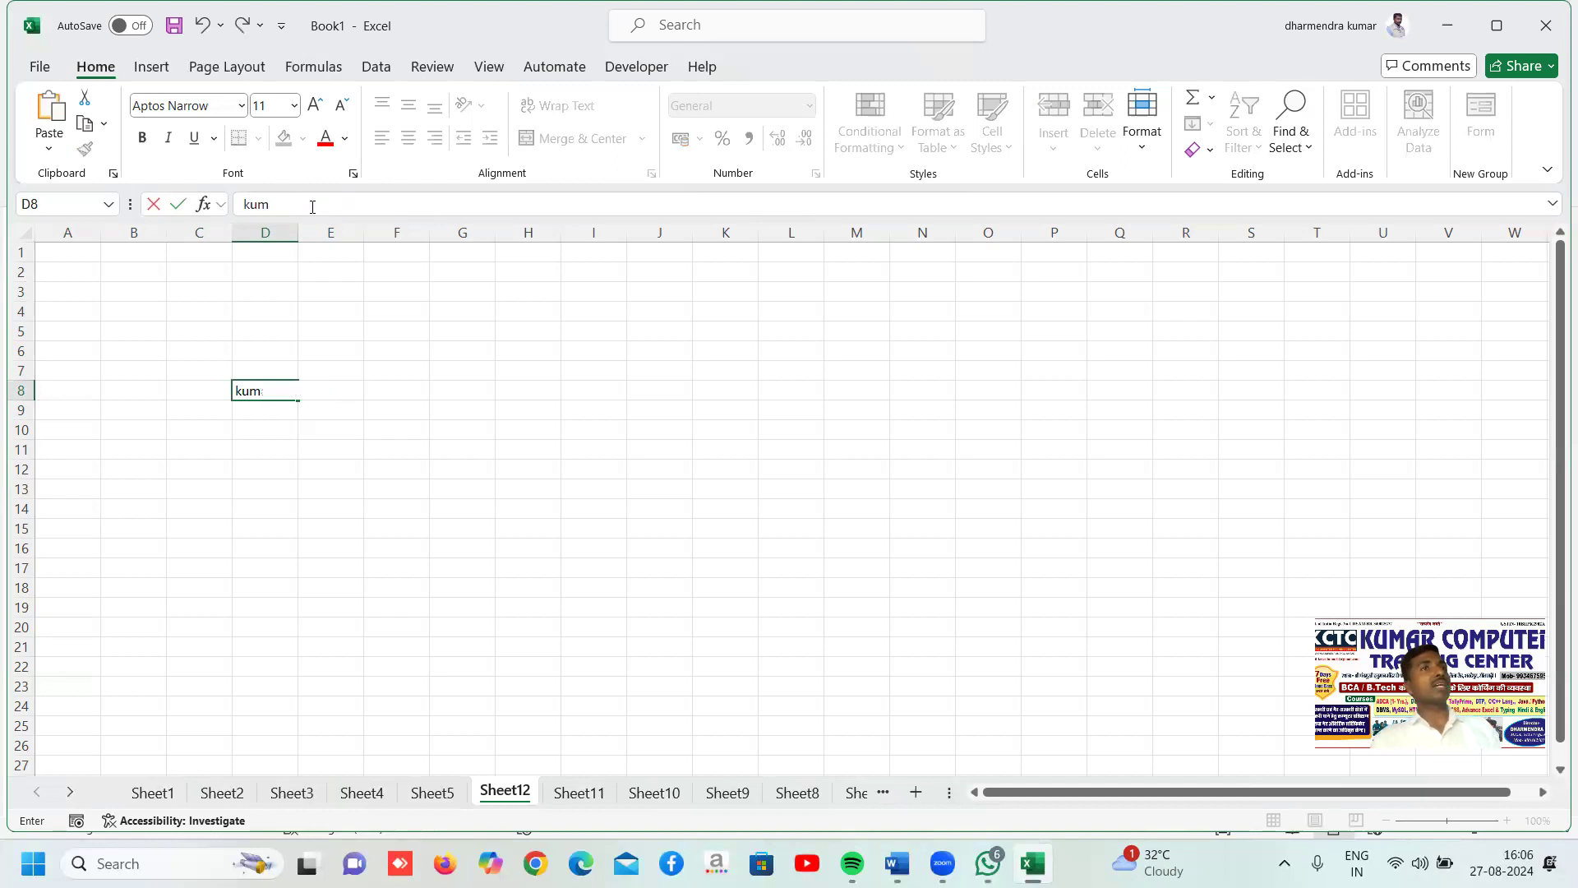
pyautogui.press('Left')
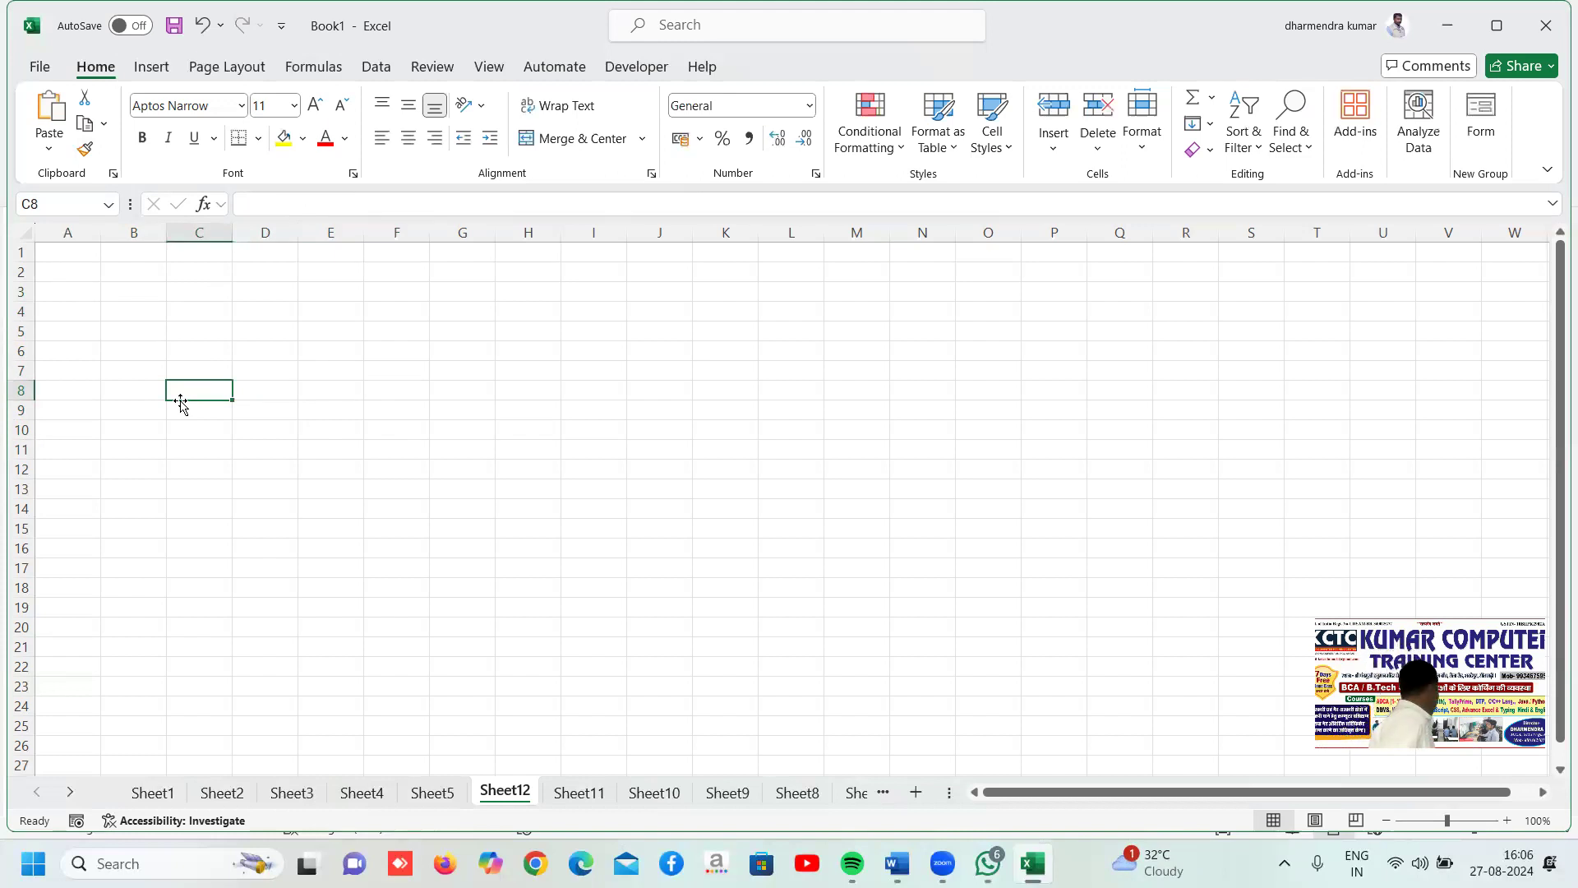
# Move the active cell along row 8 to about column K, and select C4 followed by F7.
pyautogui.press('Right')
pyautogui.press('Right')
pyautogui.press('Right')
pyautogui.press('Right')
pyautogui.press('Right')
pyautogui.press('Right')
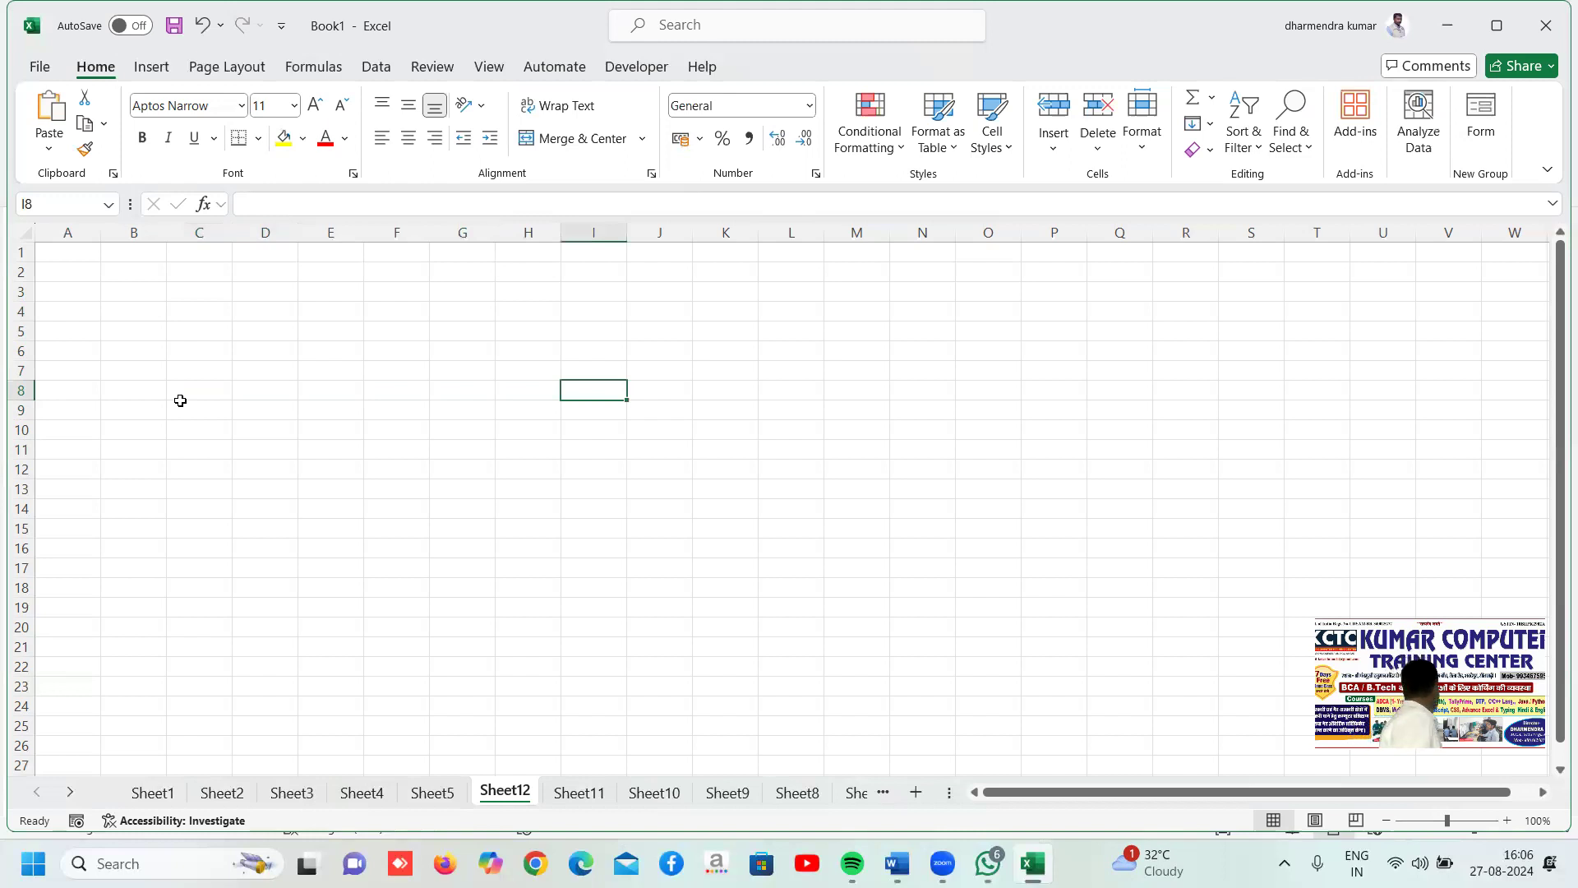
pyautogui.press('Right')
pyautogui.press('Right')
pyautogui.press('Right')
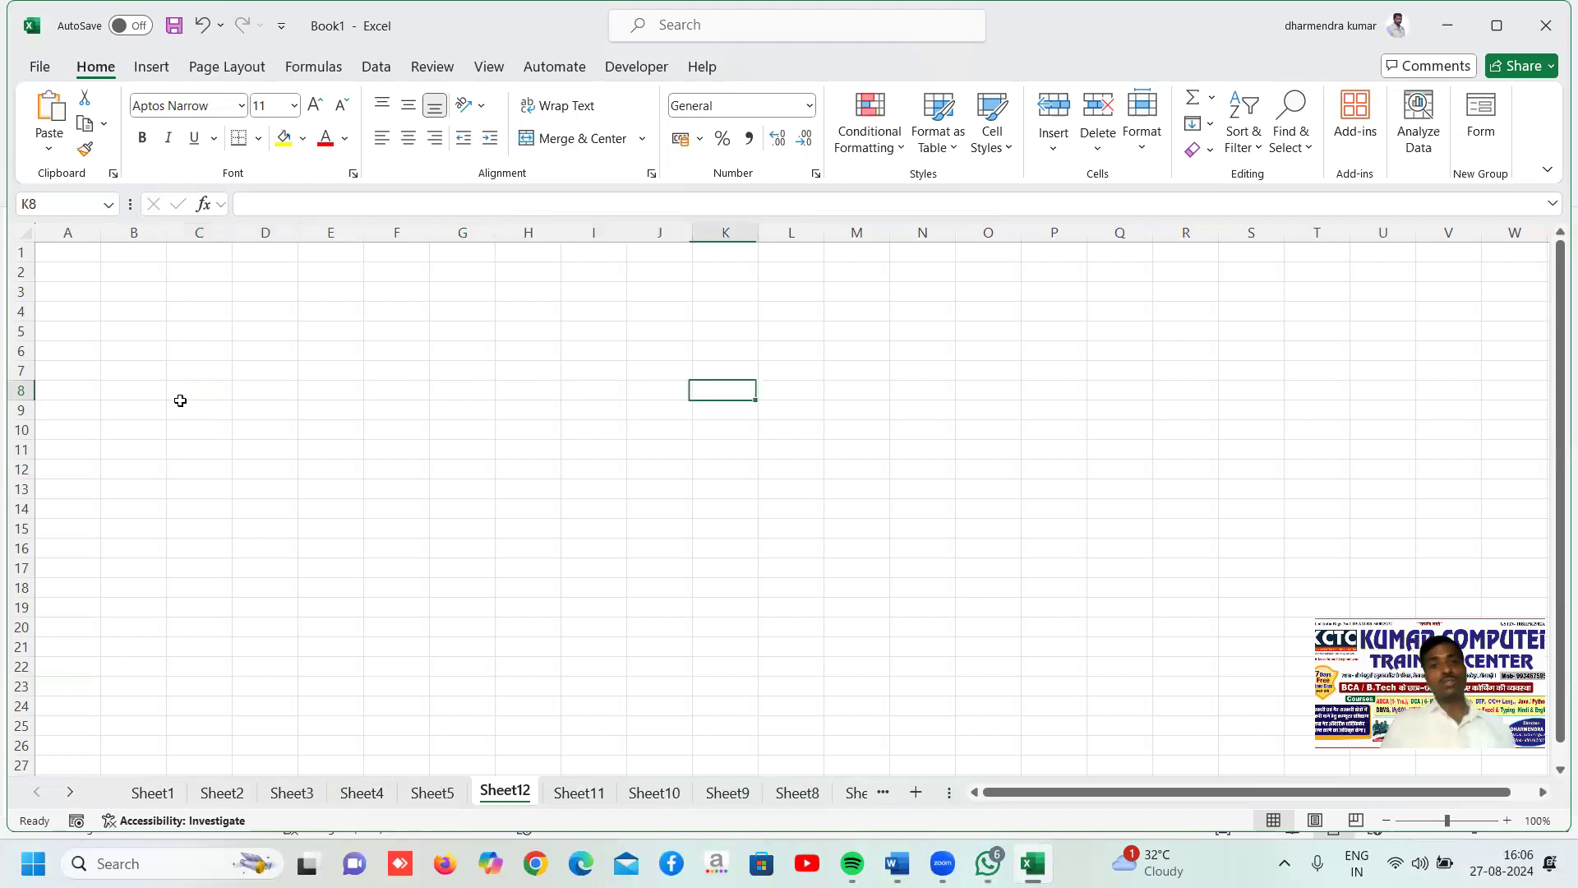
pyautogui.click(218, 309)
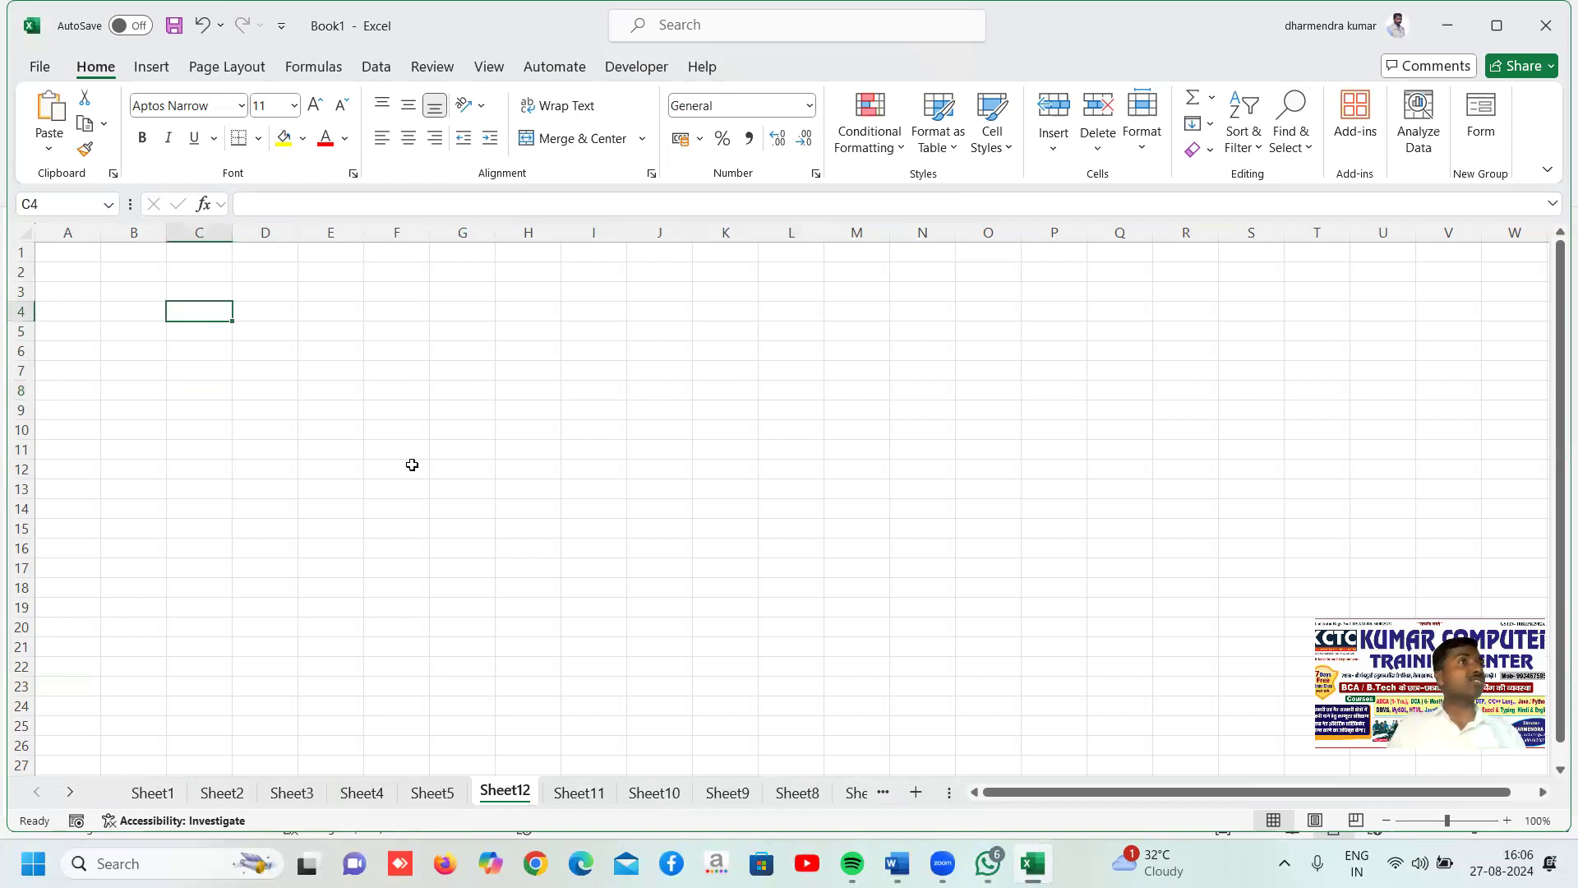
pyautogui.click(386, 369)
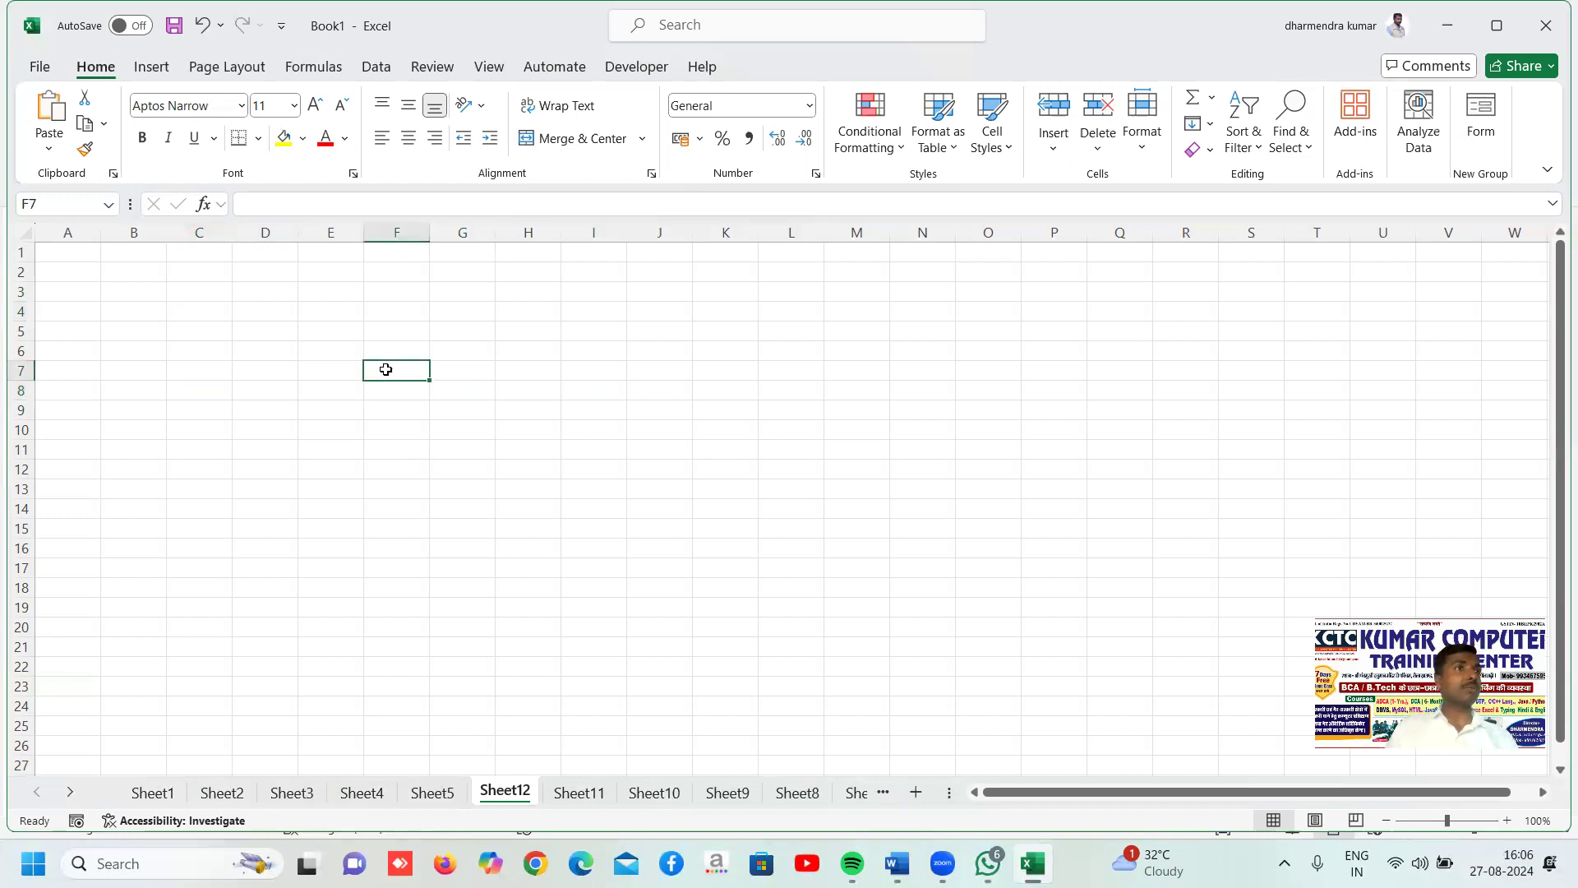